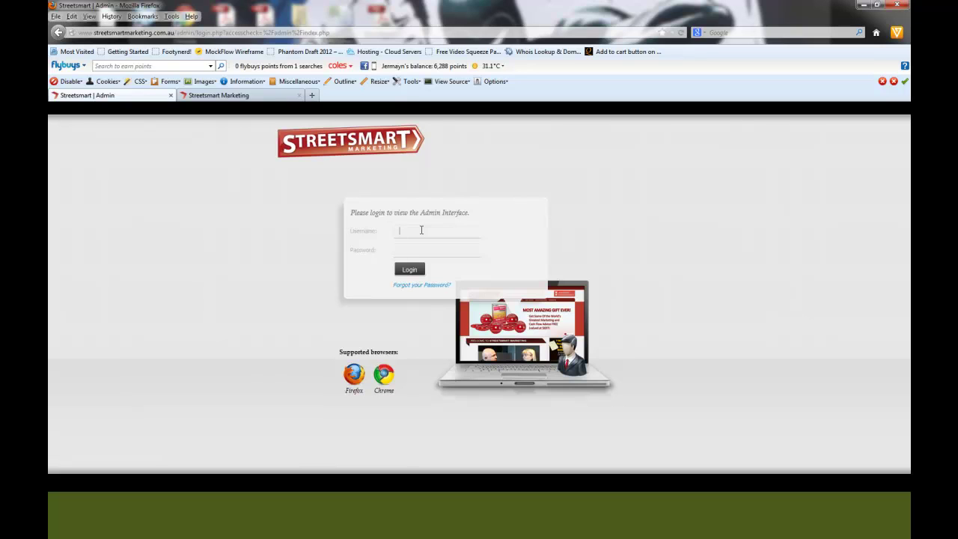
Step: Log in to Streetsmart Admin using the saved admin username and password
key("Down")
key("Down")
key("Return")
key("Tab")
key("Return")
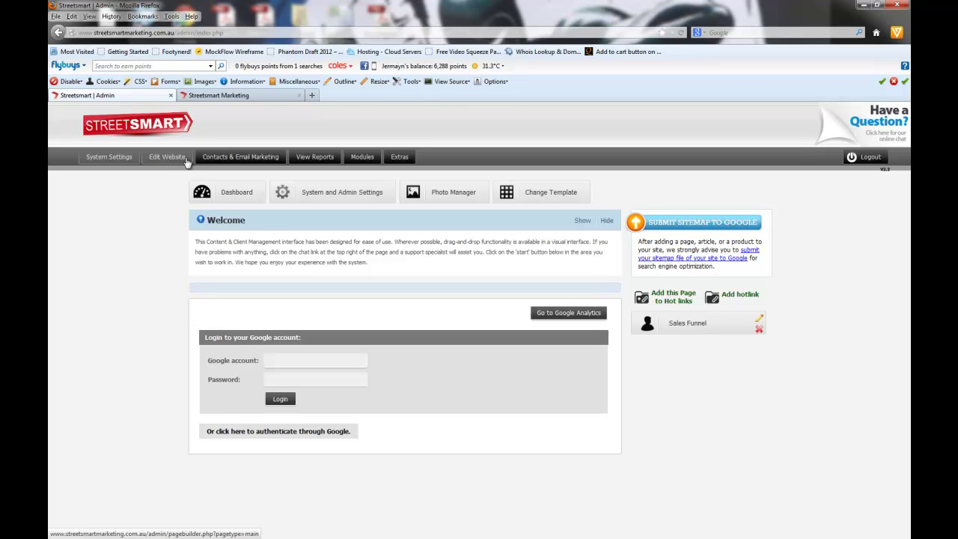
Step: Open Pagebuilder from the Edit Website tab to list the main menu pages
left_click(168, 158)
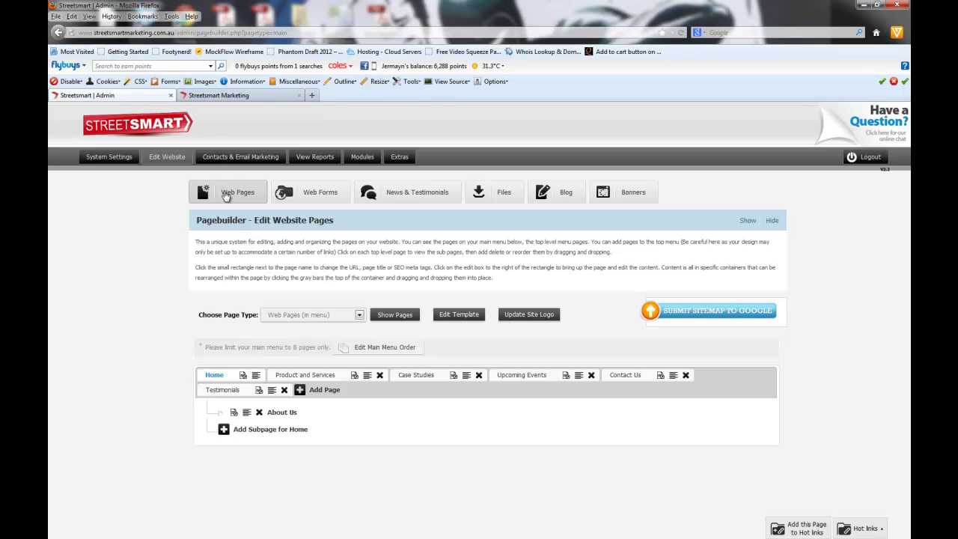
Step: Submit the sitemap to Google, then view the public Streetsmart Marketing homepage
left_click(688, 315)
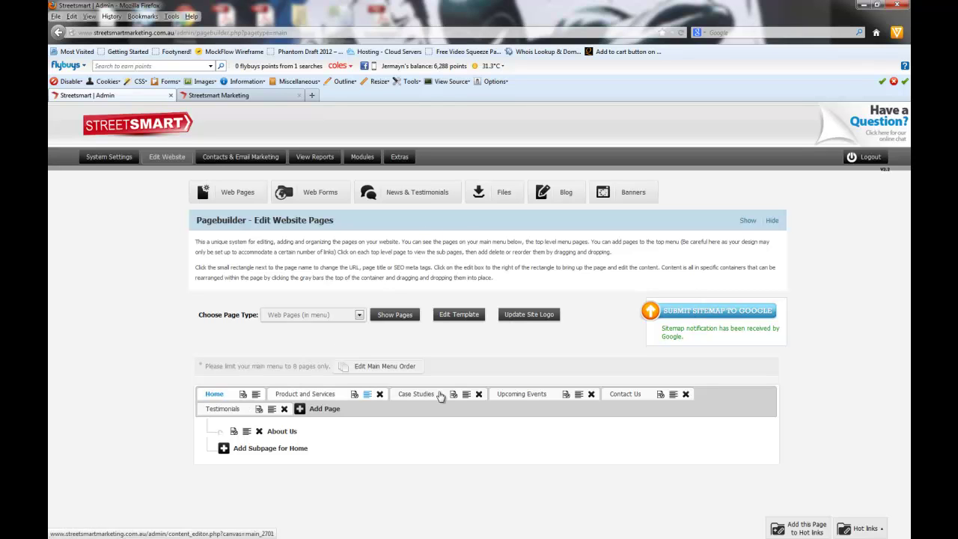
left_click(211, 96)
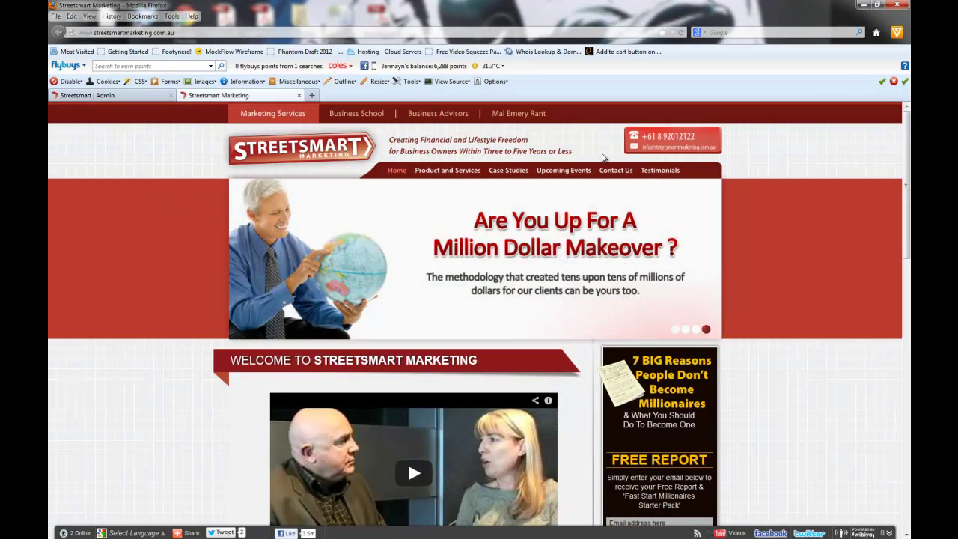
Step: Switch back to the Streetsmart | Admin tab showing Pagebuilder
left_click(117, 97)
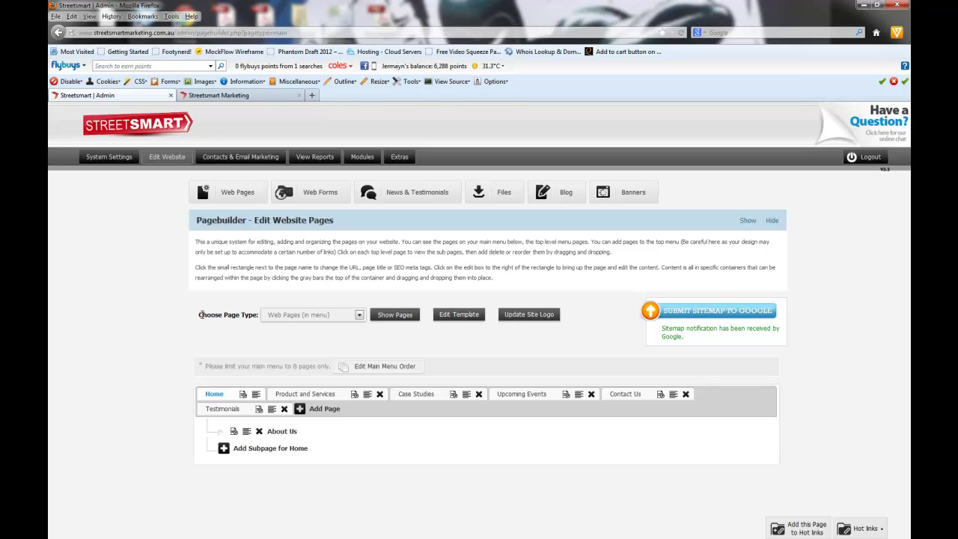
Step: Review the Choose Page Type options, leaving Web Pages (in menu) selected
left_click_drag(201, 315, 309, 320)
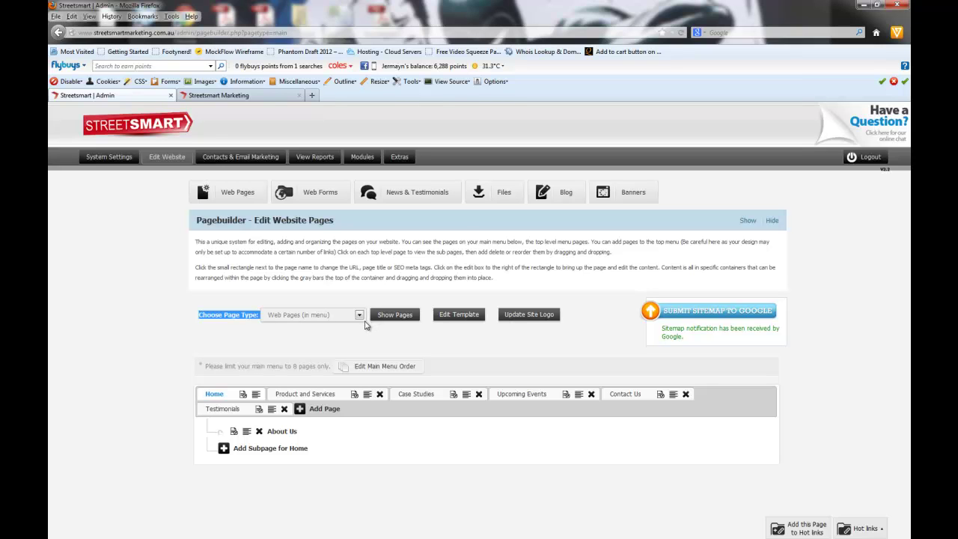
left_click(358, 318)
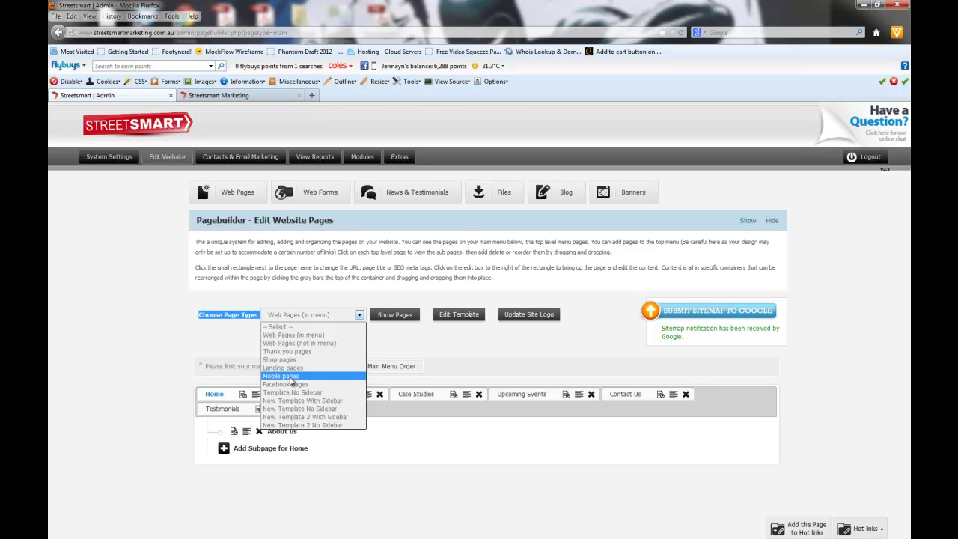
left_click(304, 275)
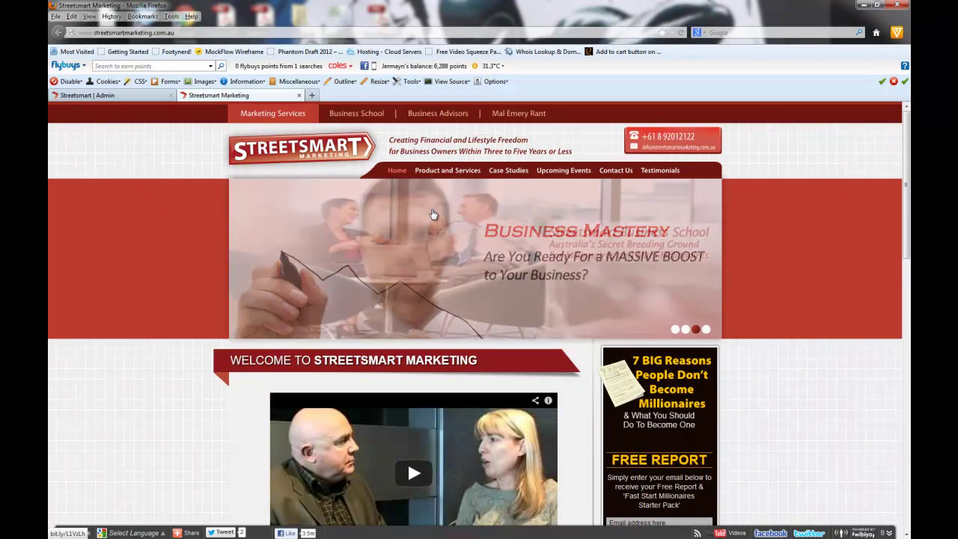
Step: Browse the live site's Case Studies page and a client story, then return to Pagebuilder
left_click(514, 171)
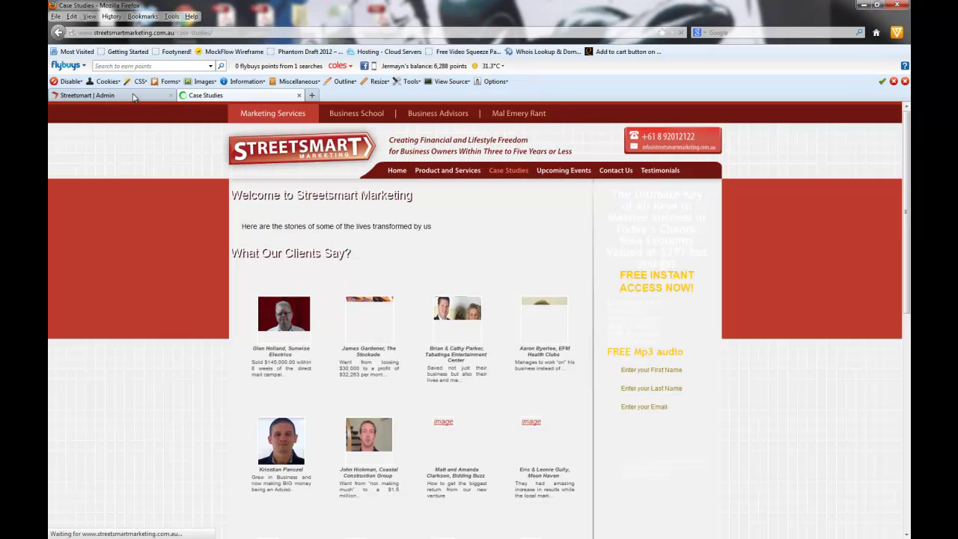
left_click(112, 95)
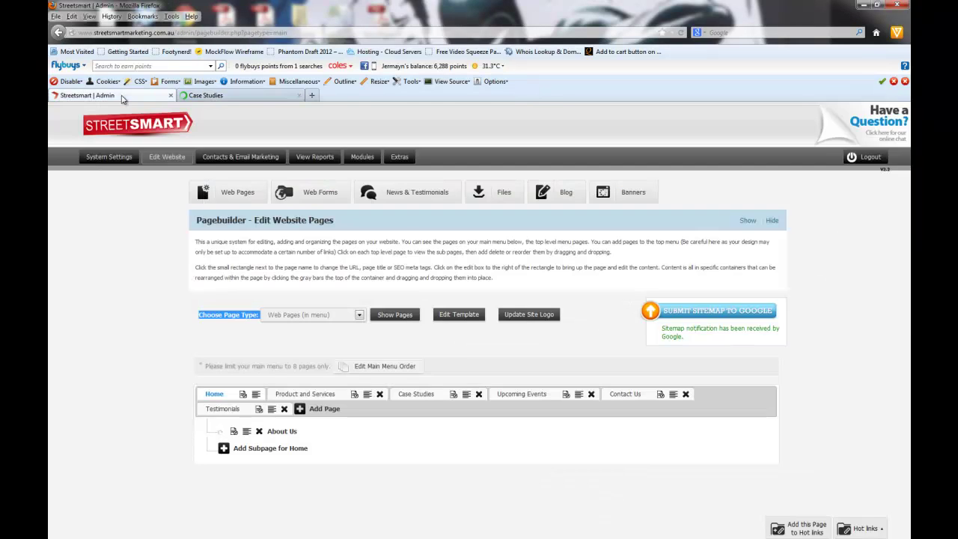
left_click(233, 95)
left_click(456, 322)
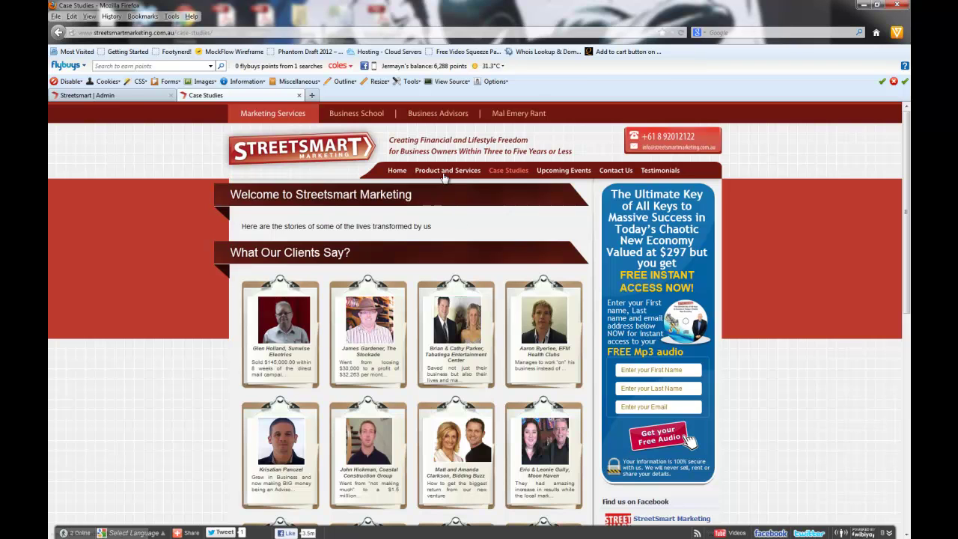
left_click(120, 96)
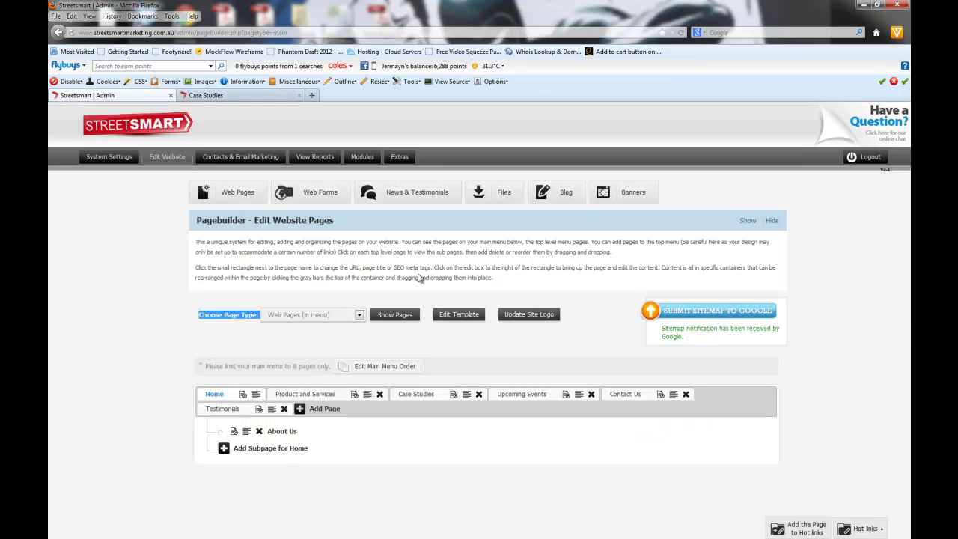
left_click(317, 317)
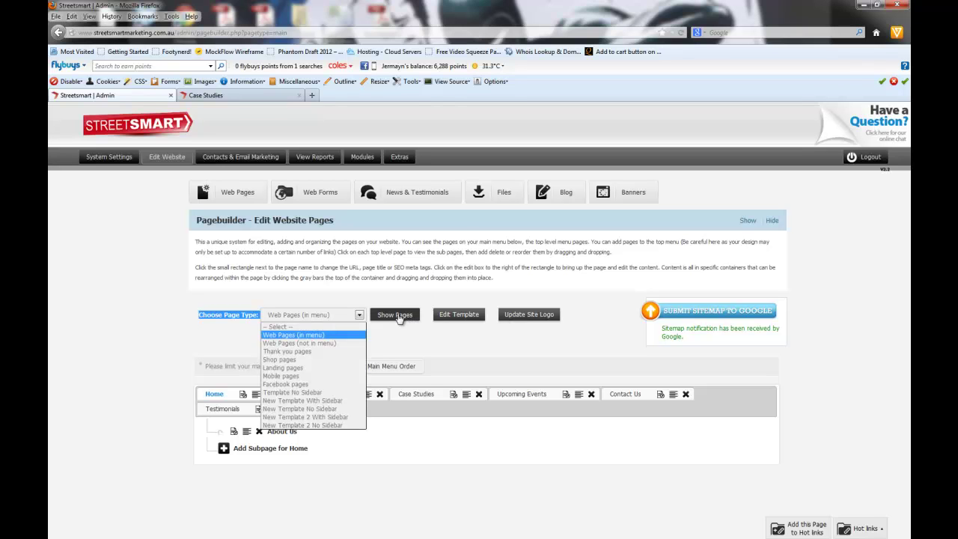
Step: List the Web Pages (not in menu) and scroll through them
left_click(399, 318)
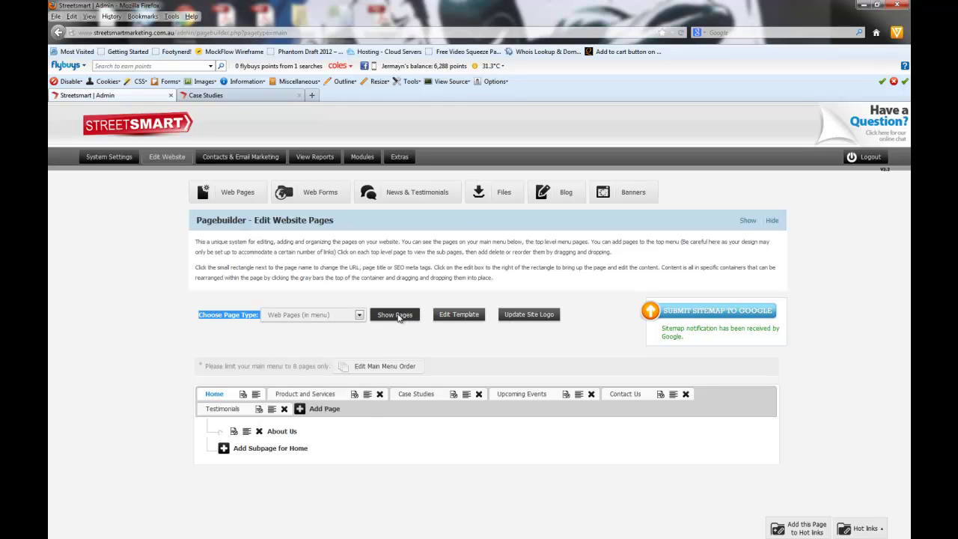
left_click(300, 319)
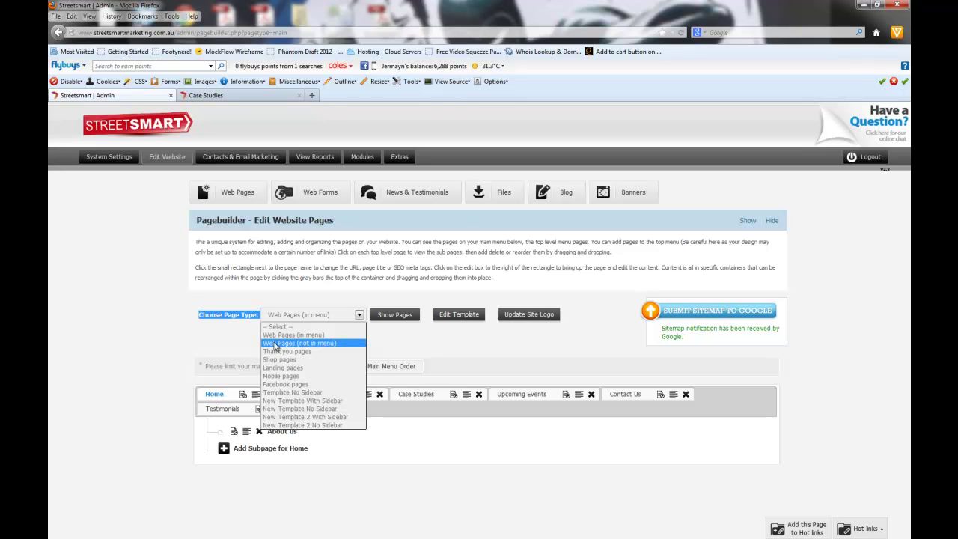
left_click(274, 345)
left_click(397, 316)
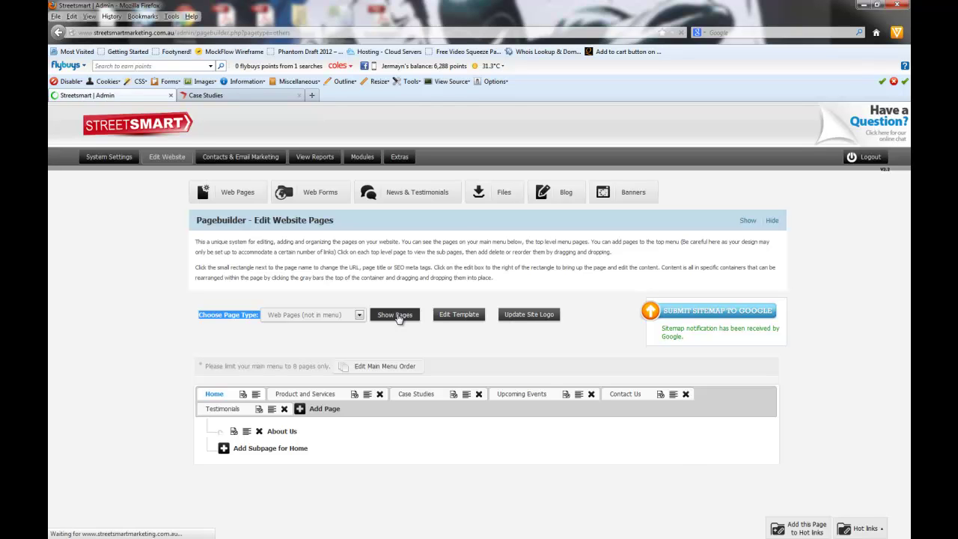
scroll(543, 322, "down", 1)
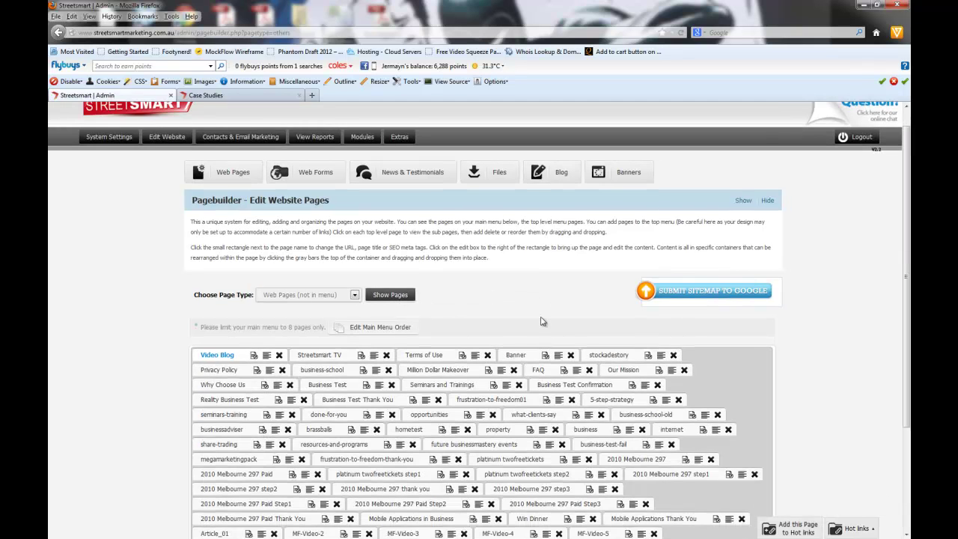
scroll(383, 292, "down", 3)
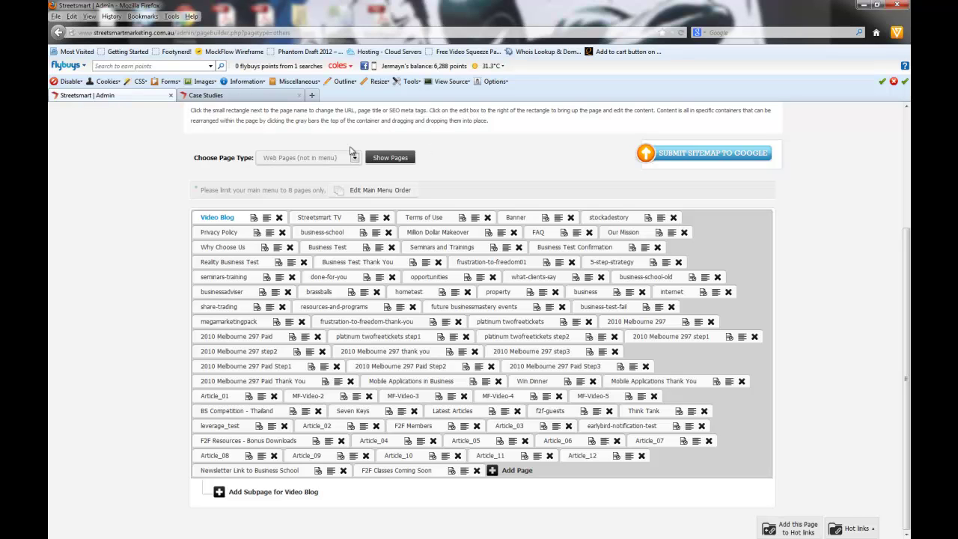
Step: Switch the page listing to Thank you pages
left_click(290, 161)
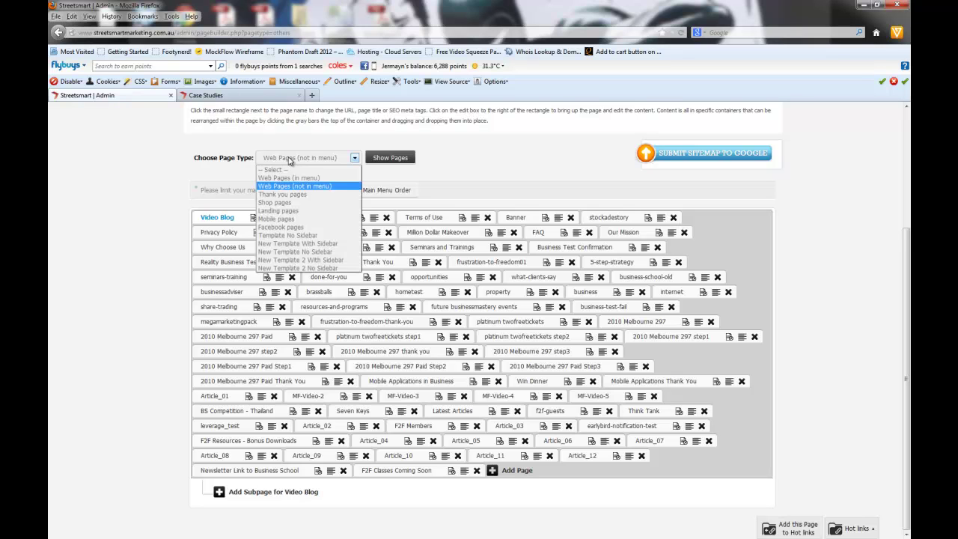
left_click(296, 199)
left_click(389, 165)
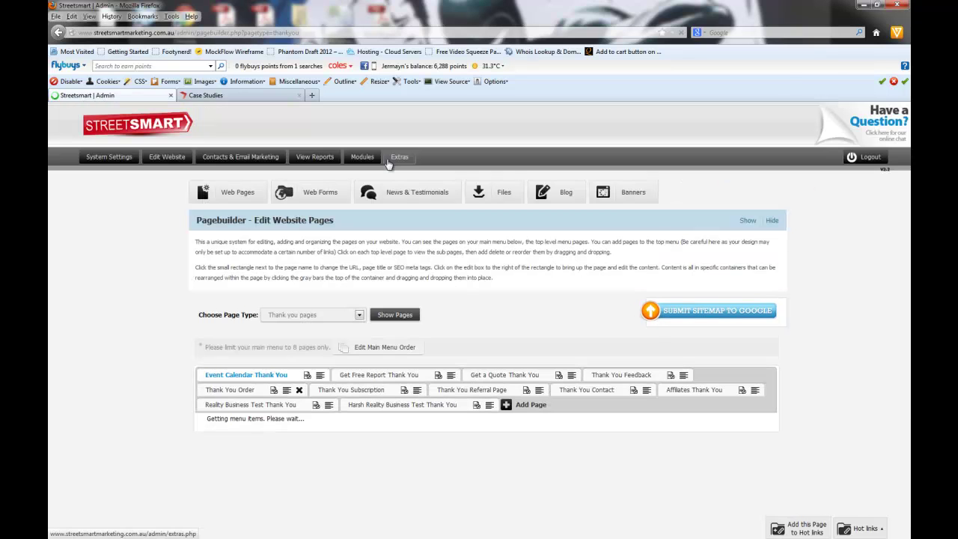
Step: Show pages for New Template With Sidebar, New Template 2 With Sidebar, then Web Pages (in menu)
left_click(322, 317)
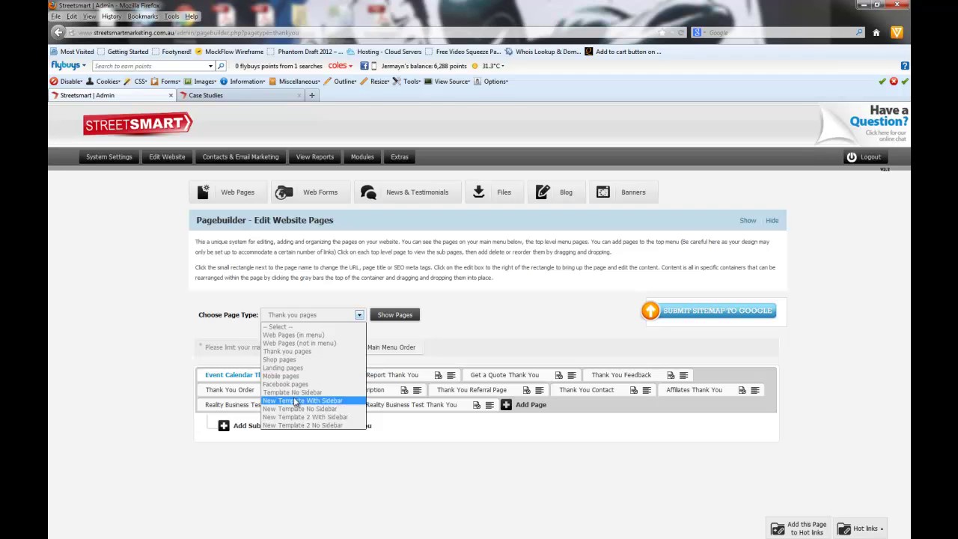
left_click(297, 401)
left_click(385, 317)
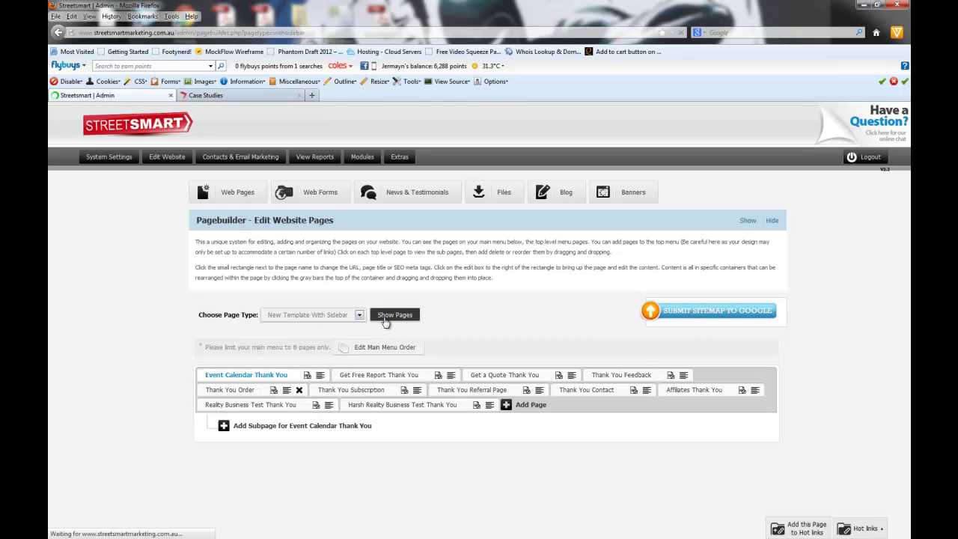
left_click(314, 314)
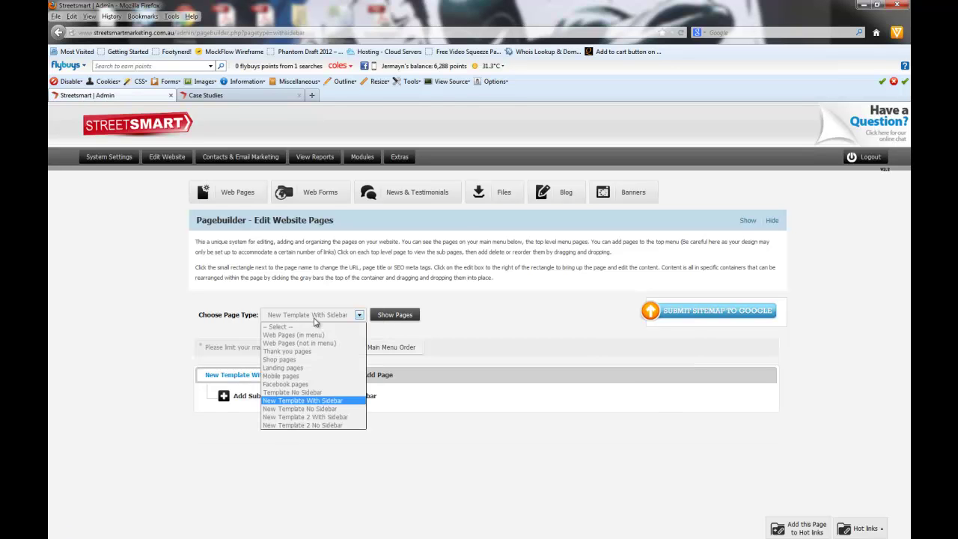
left_click(307, 412)
left_click(388, 318)
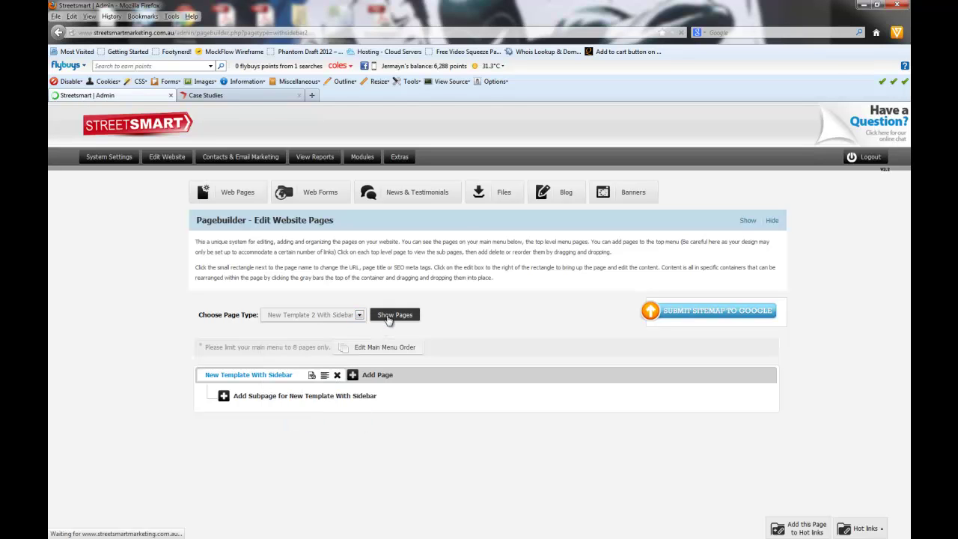
left_click(309, 317)
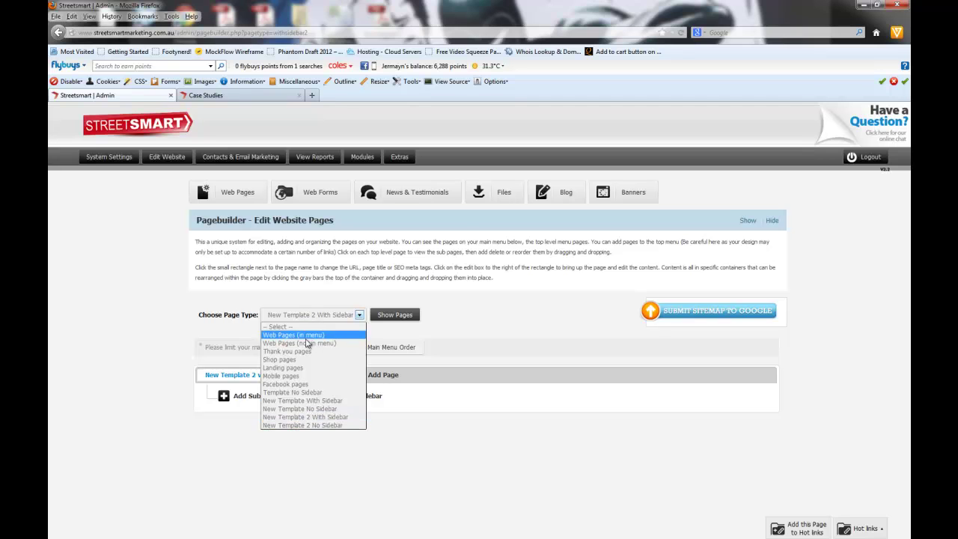
left_click(306, 339)
left_click(390, 317)
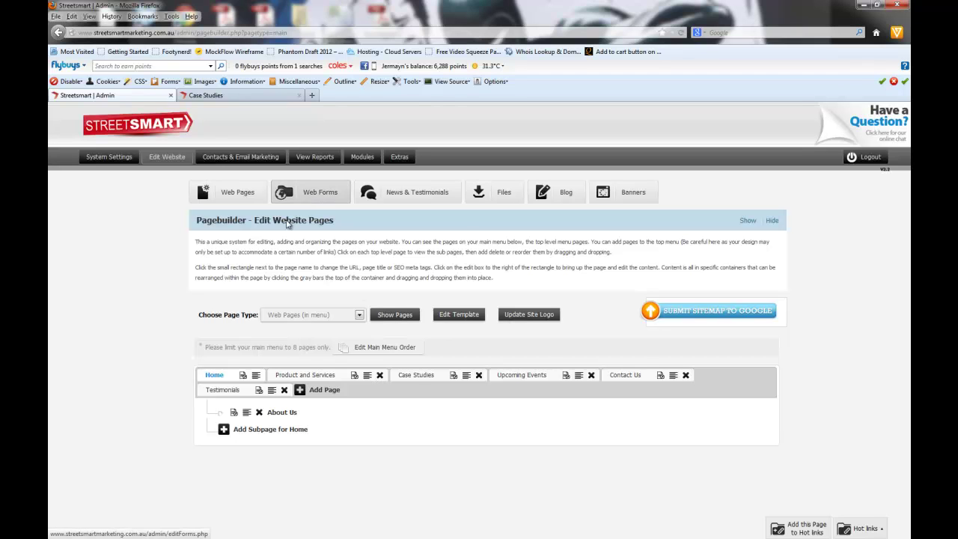
Step: Show Product and Services' subpages and compare them with the live site's dropdown menu
left_click(308, 379)
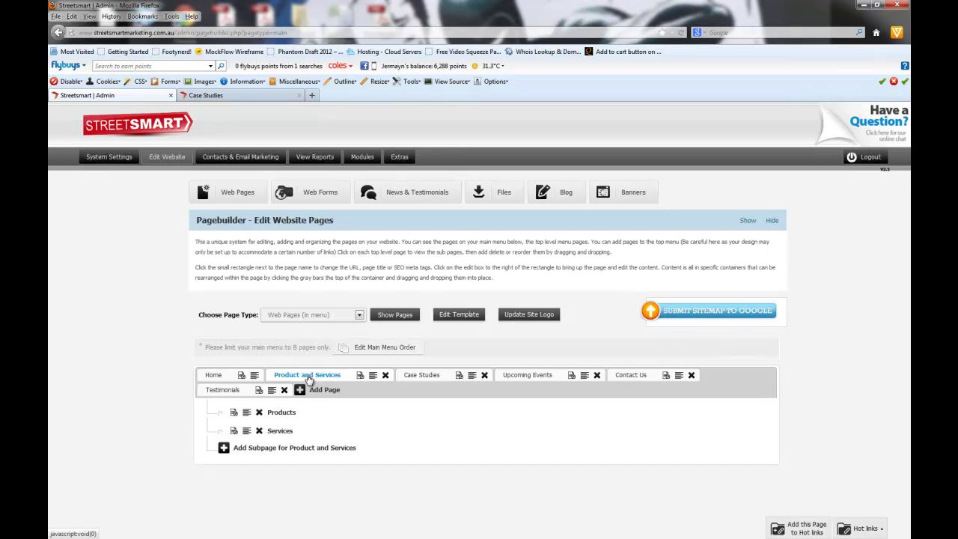
left_click(206, 95)
mouse_move(448, 170)
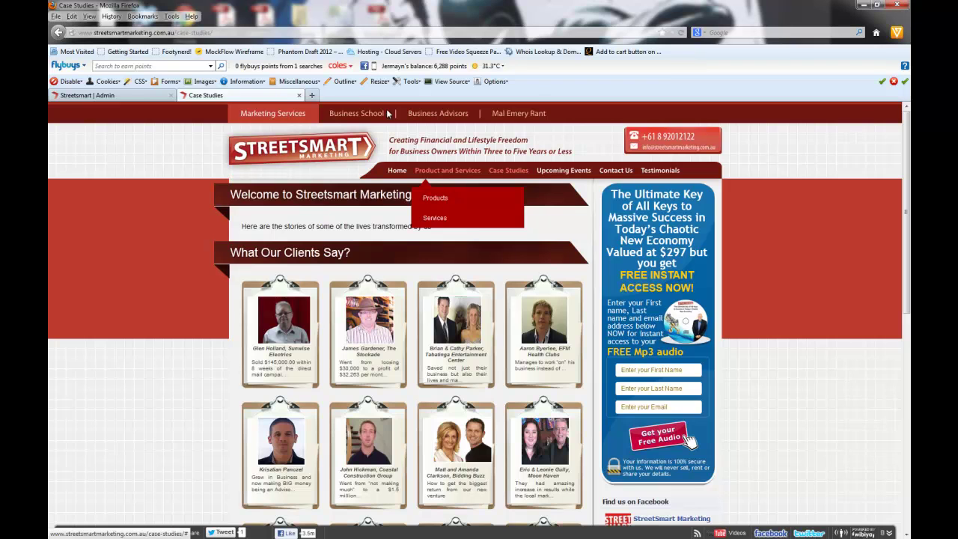
left_click(135, 96)
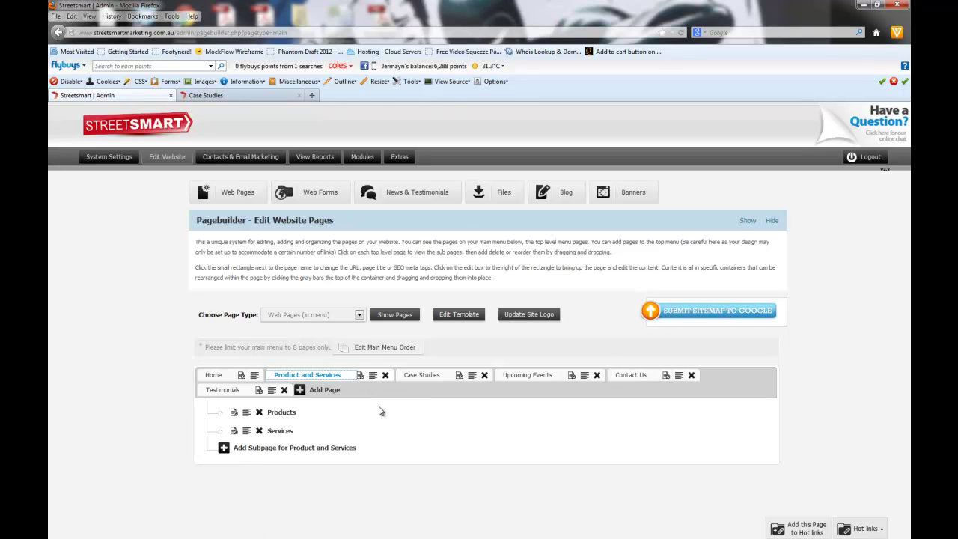
left_click(430, 382)
left_click(520, 378)
left_click(628, 375)
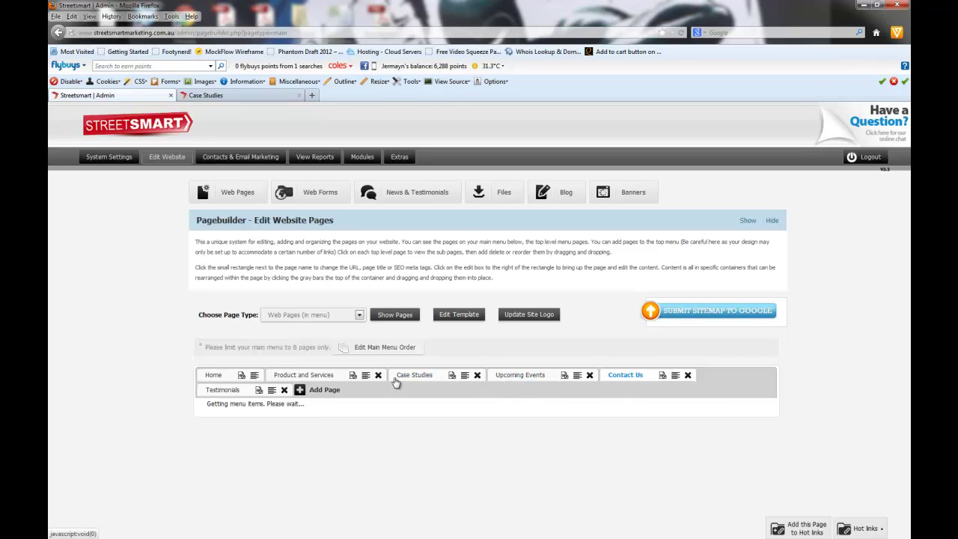
left_click(227, 390)
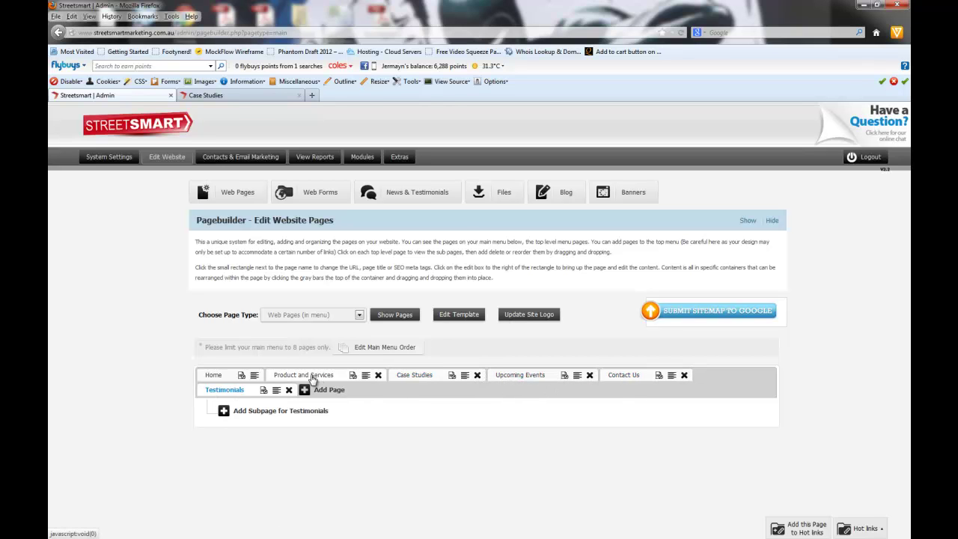
left_click(311, 378)
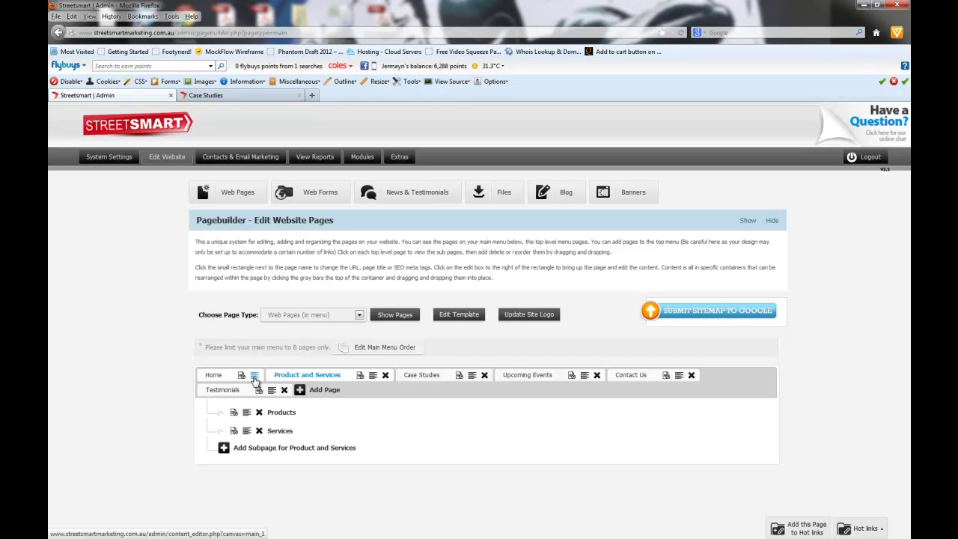
Step: Check the live site's Case Studies and home pages, then return to Pagebuilder
left_click(232, 98)
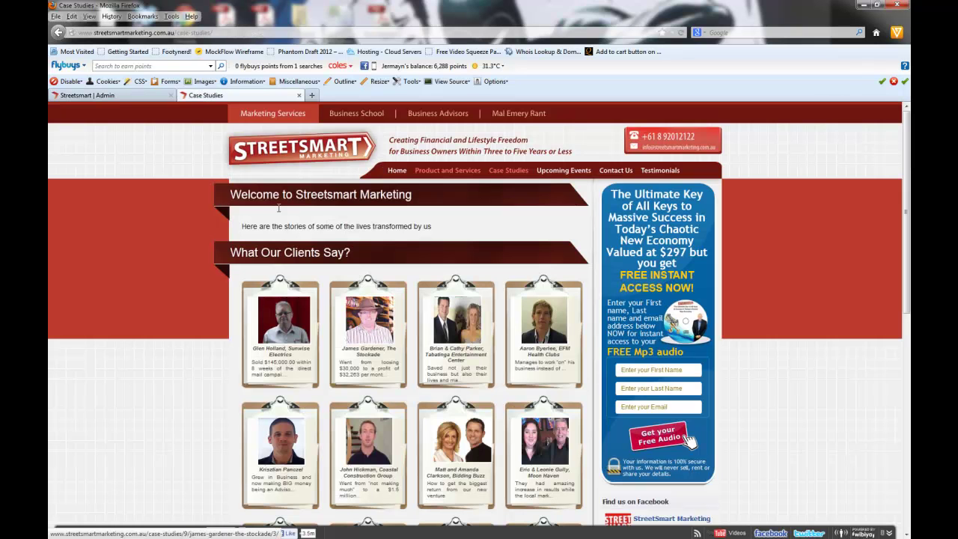
left_click(398, 171)
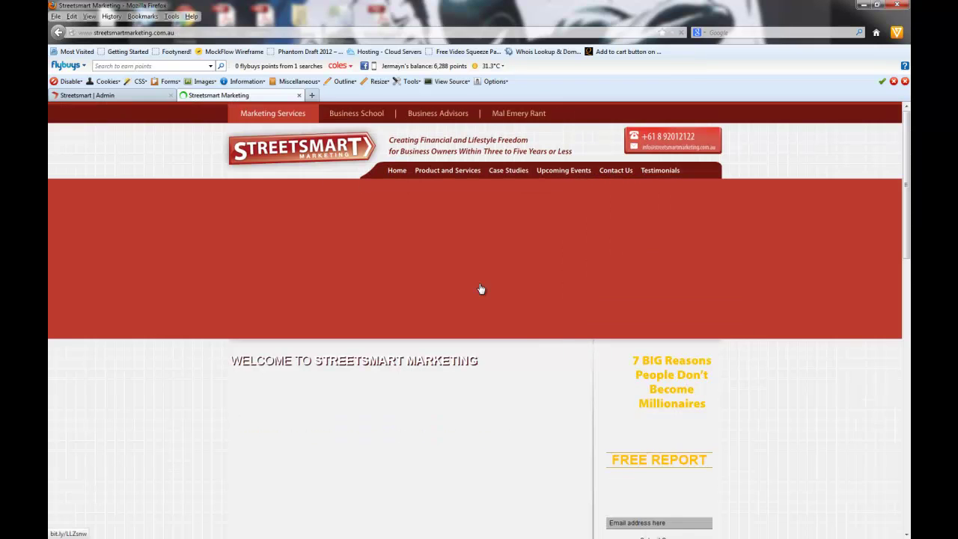
left_click(482, 289)
key("ctrl+Page_Up")
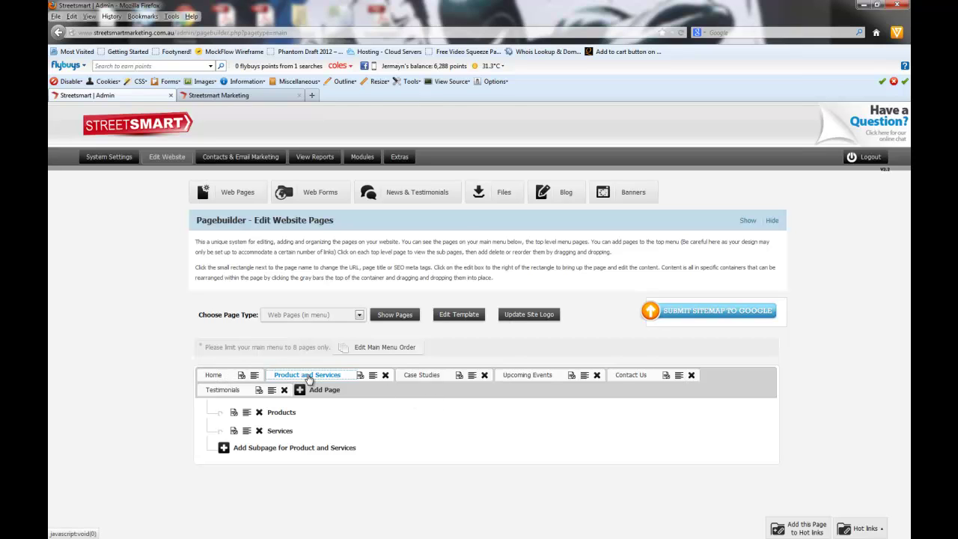
Step: Display Case Studies' still-empty subpage area, comparing it against the live site
left_click(430, 378)
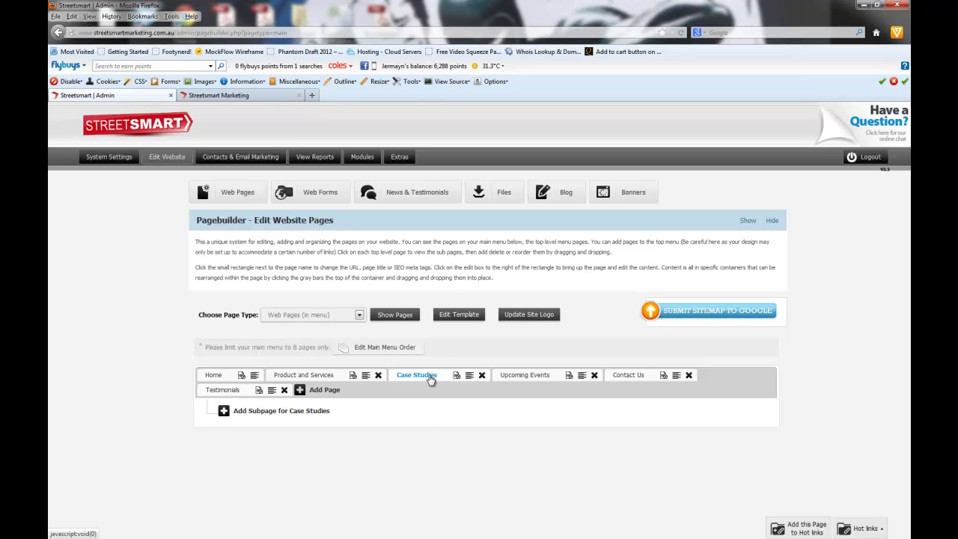
left_click(225, 95)
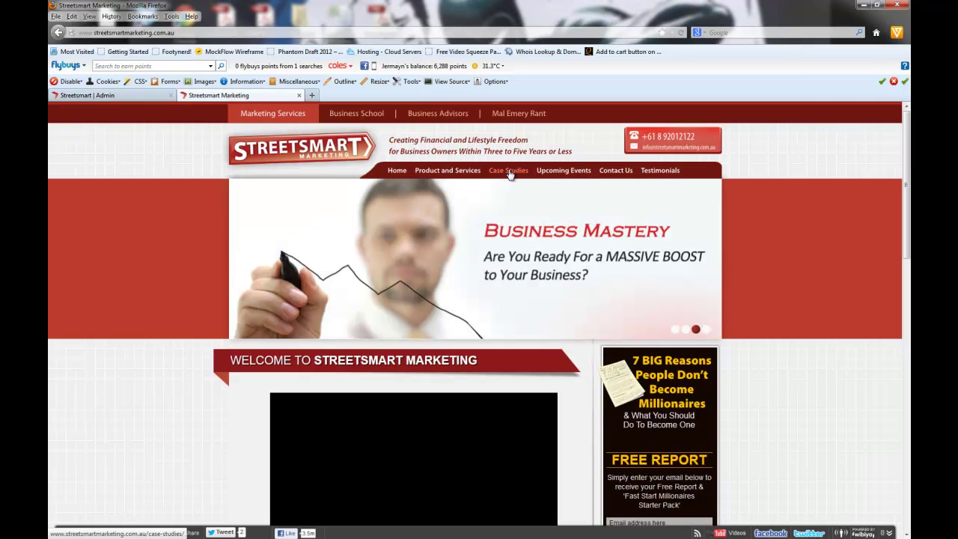
key("ctrl+Tab")
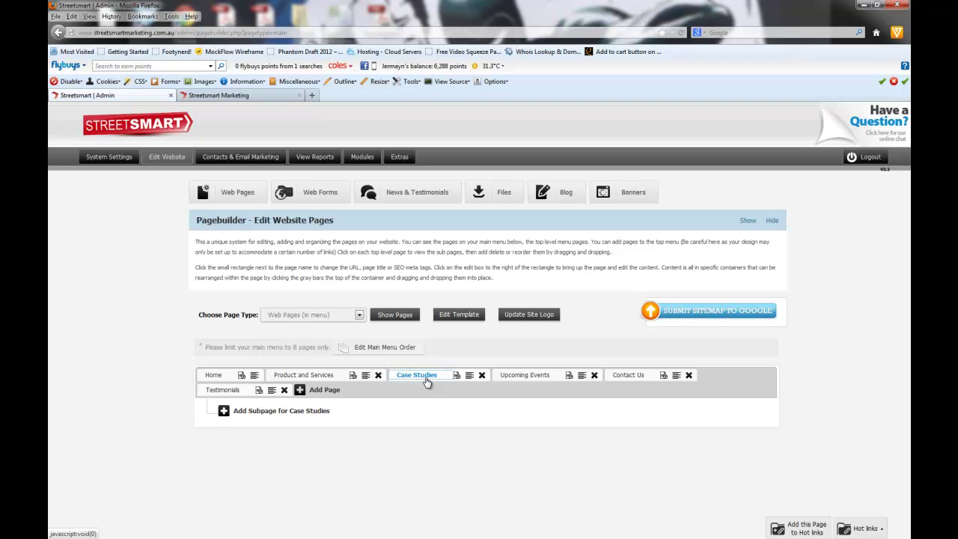
key("ctrl+Tab")
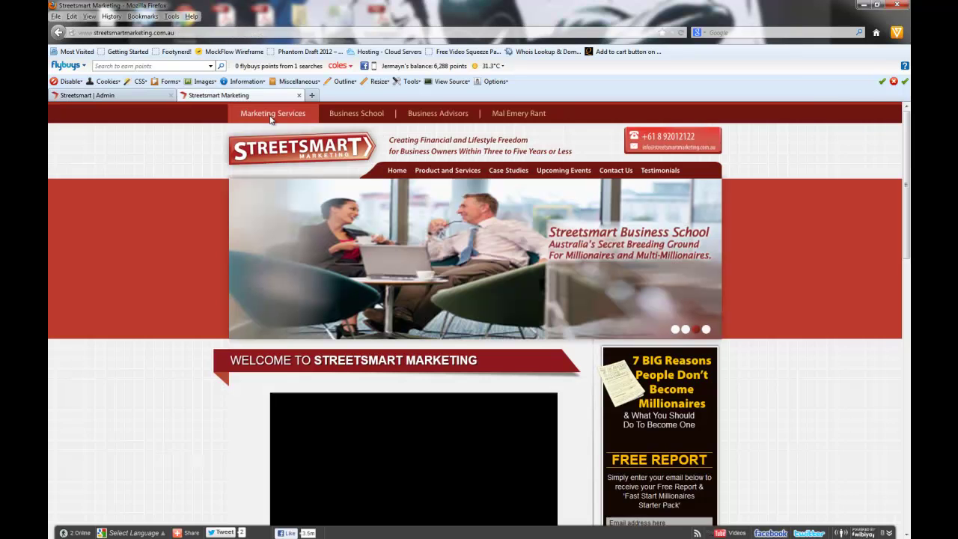
left_click(104, 96)
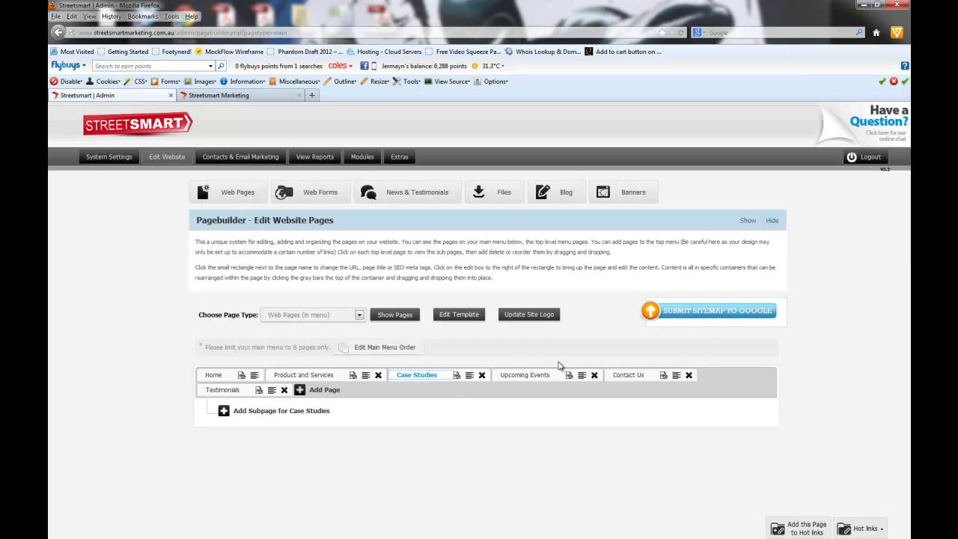
Step: Open the Case Studies page settings, glancing at the live site, and place the caret in Page title
left_click(458, 378)
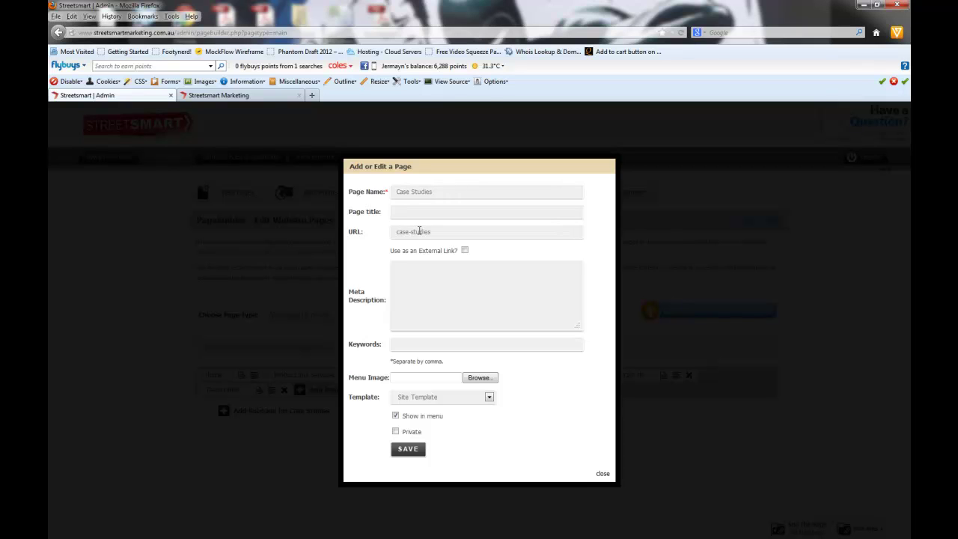
left_click_drag(397, 233, 441, 233)
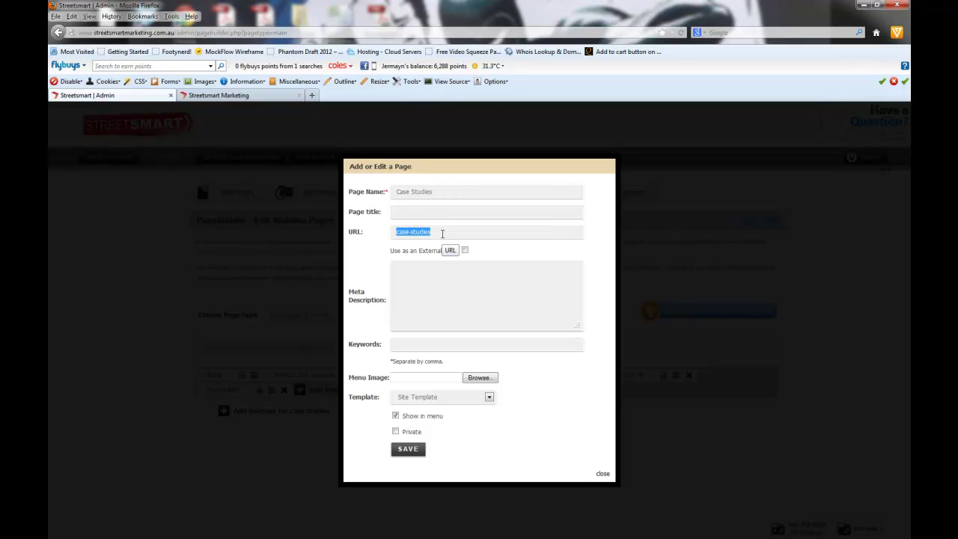
left_click(401, 213)
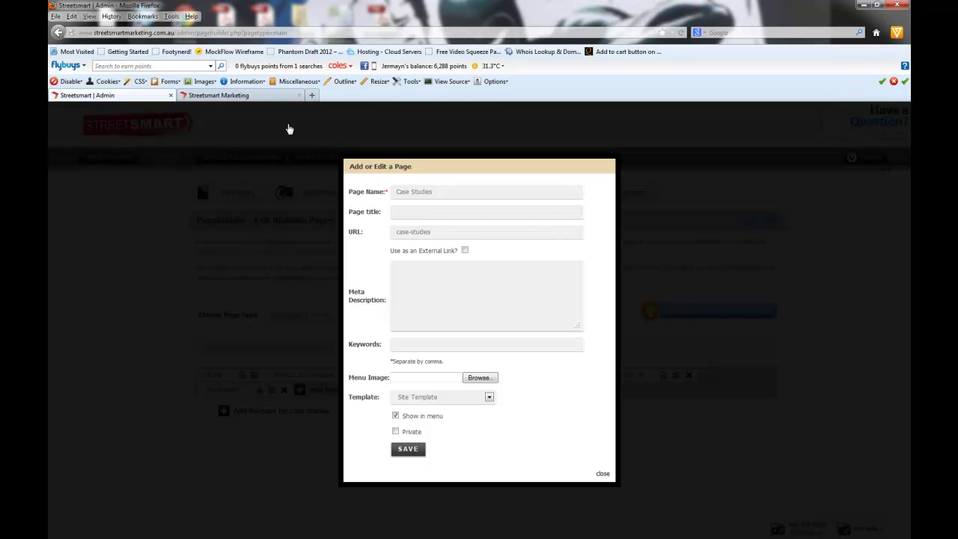
left_click(238, 98)
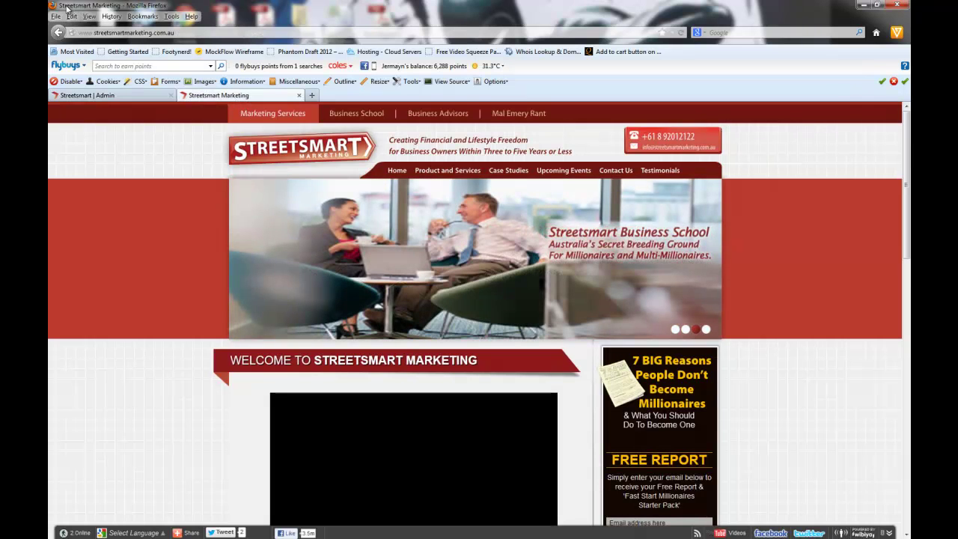
left_click(120, 98)
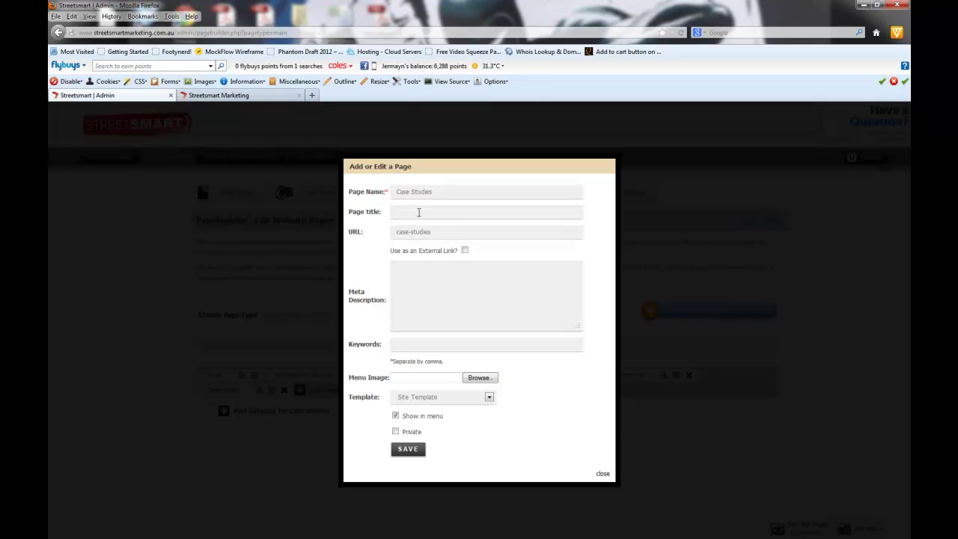
Step: Enter 'Case Studies from our Clients' as the page title and save the settings
type("e Studies ")
type("done by")
key("BackSpace")
key("BackSpace")
key("BackSpace")
key("BackSpace")
key("BackSpace")
key("BackSpace")
key("BackSpace")
type("from our Clients")
left_click(408, 451)
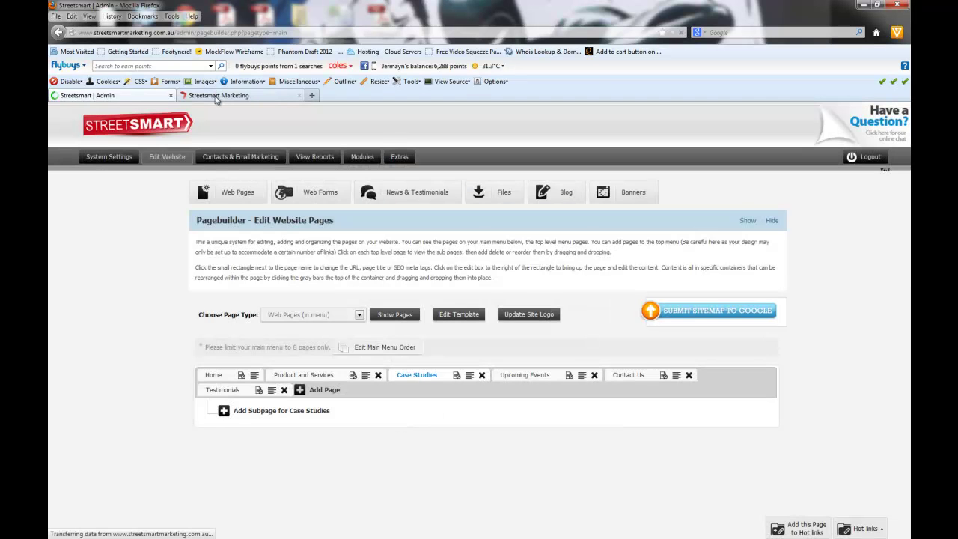
Step: Reload the live site, open Case Studies to verify the 'Case Studies from our Clients' title, then return to Pagebuilder
left_click(219, 95)
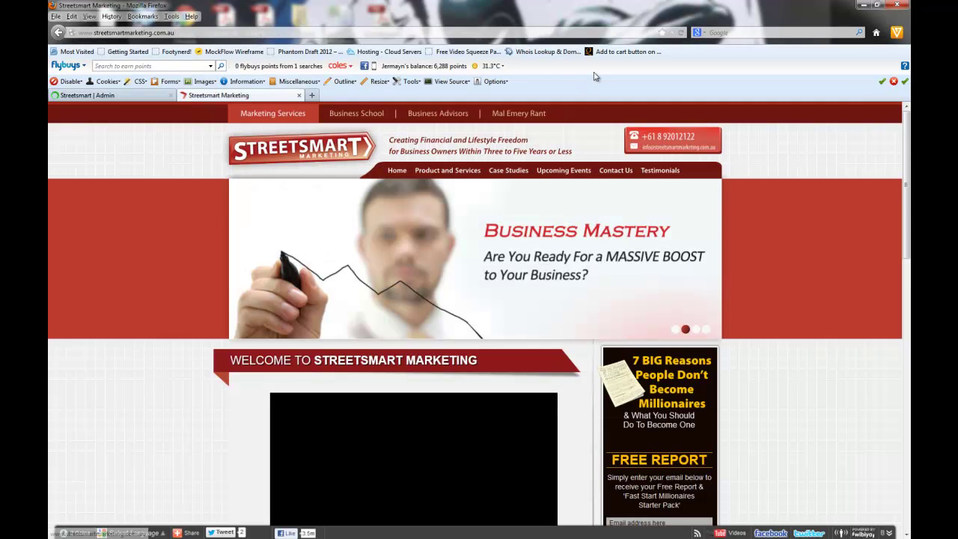
left_click(680, 33)
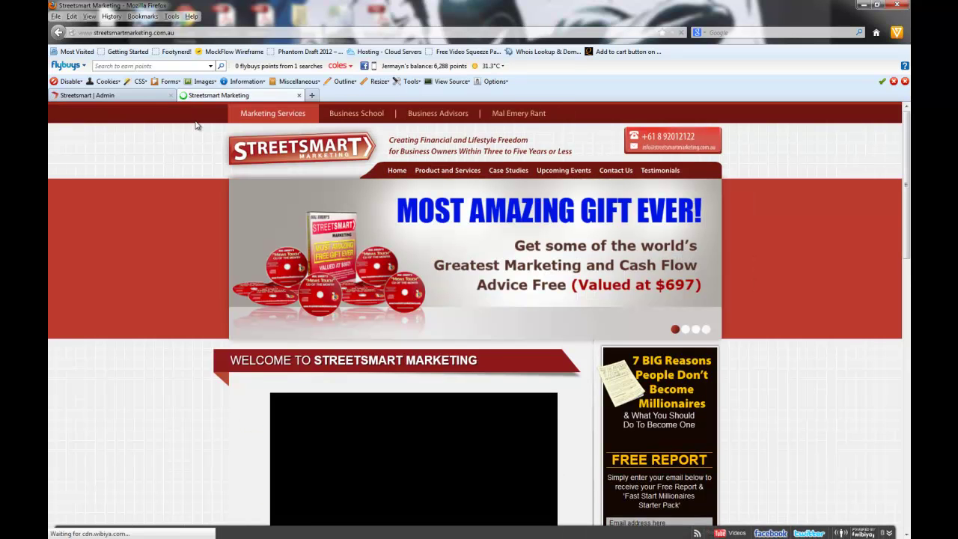
left_click(505, 172)
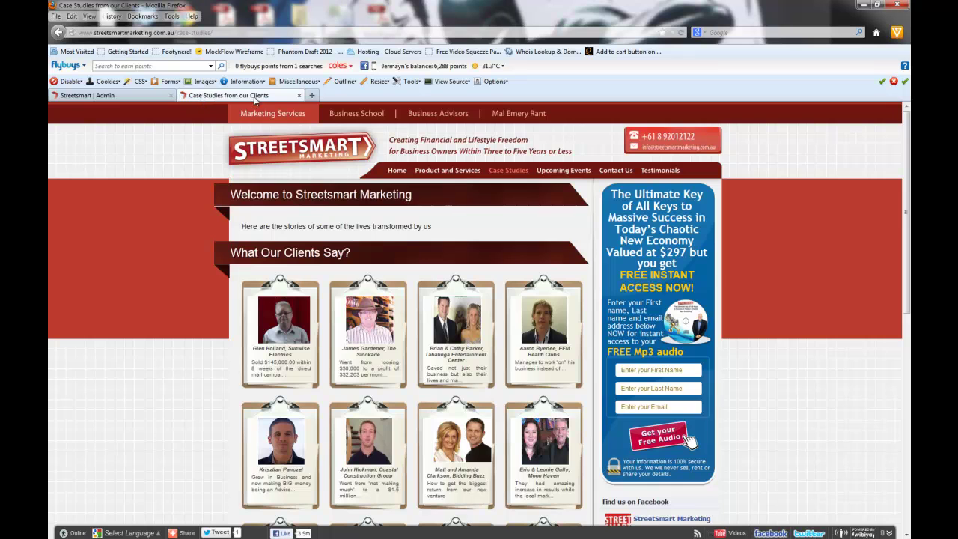
left_click(89, 96)
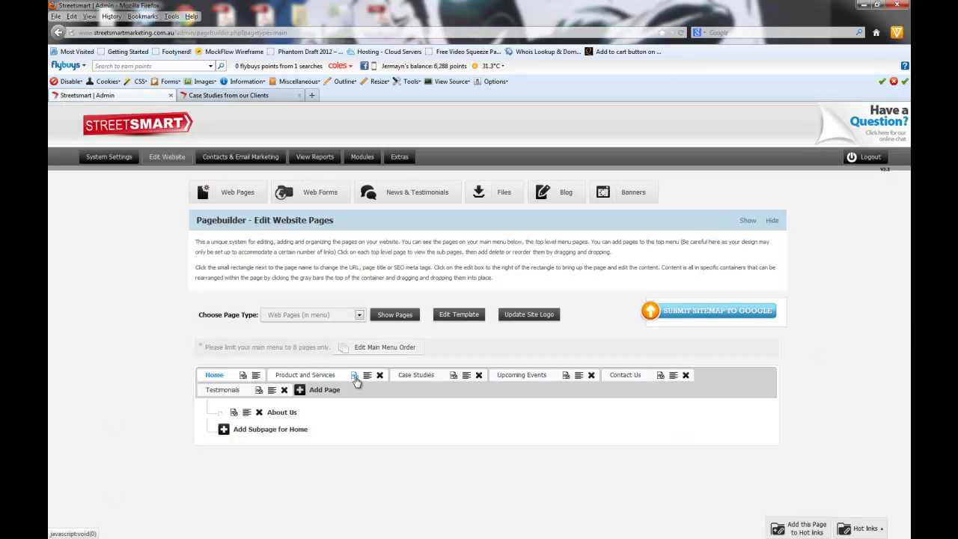
Step: Inspect the empty Meta Description and Keywords fields of the Case Studies page, then open a new browser tab
left_click(453, 378)
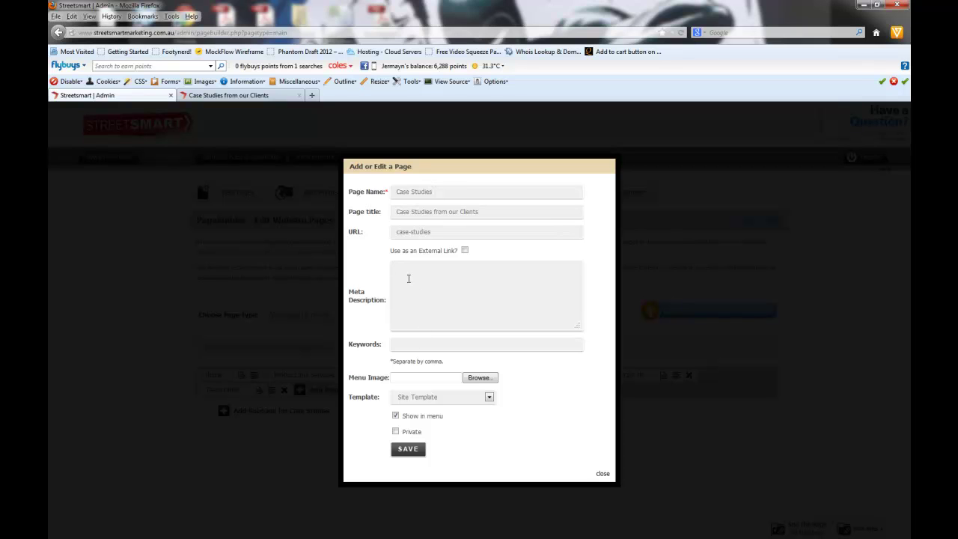
left_click(406, 347)
left_click(409, 292)
left_click(408, 347)
left_click(417, 289)
left_click(312, 95)
Step: Search the web for 'streetsmart marketing case studies'
left_click(732, 33)
type("streetsmart marketing case studies")
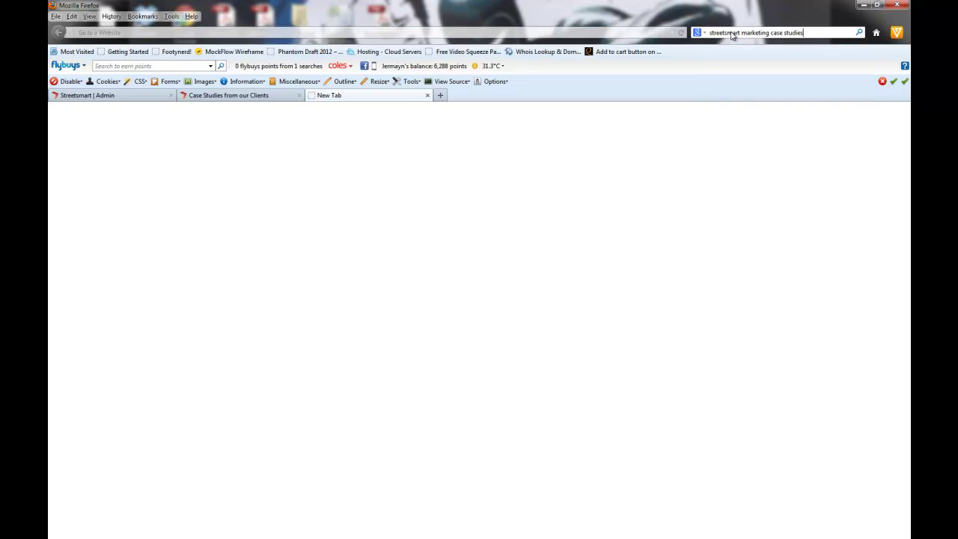
key("Return")
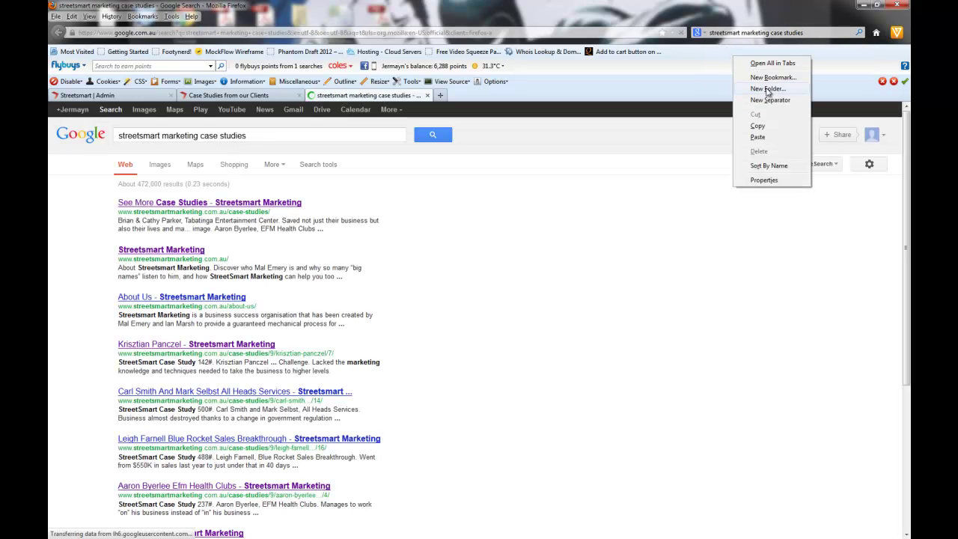
Step: Hide the web developer and flybuys browser toolbars
right_click(740, 14)
left_click(771, 66)
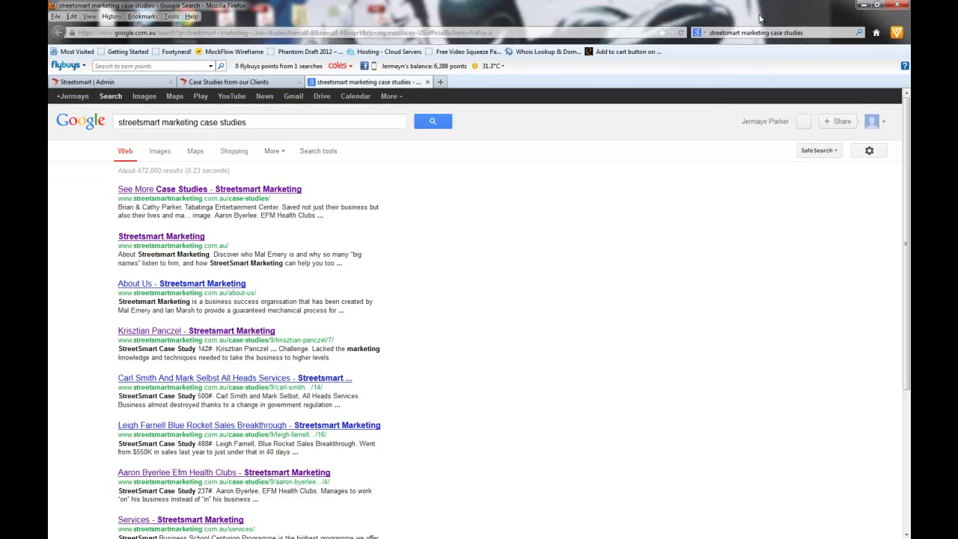
right_click(757, 13)
left_click(796, 55)
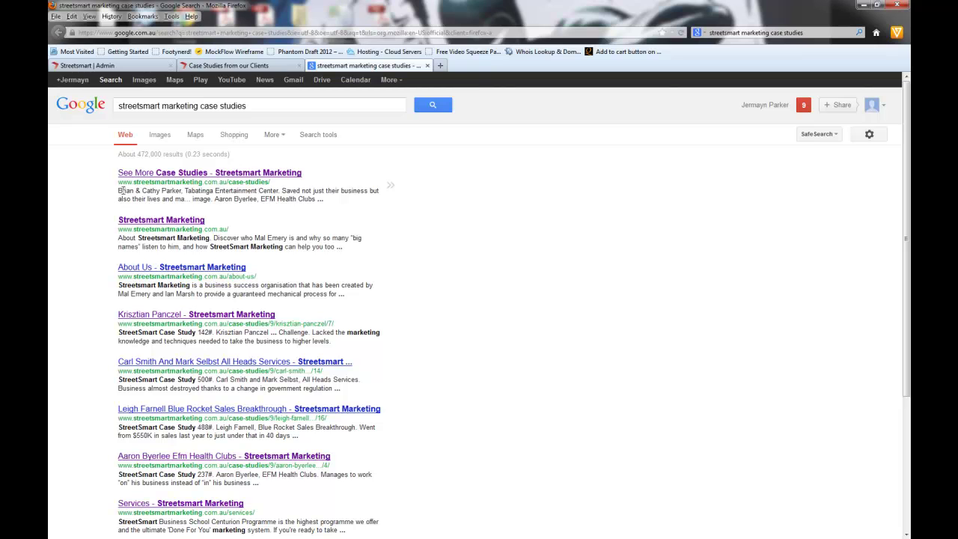
Step: Compare the first result's snippet with the live Case Studies page, then return to the admin
left_click_drag(119, 190, 370, 201)
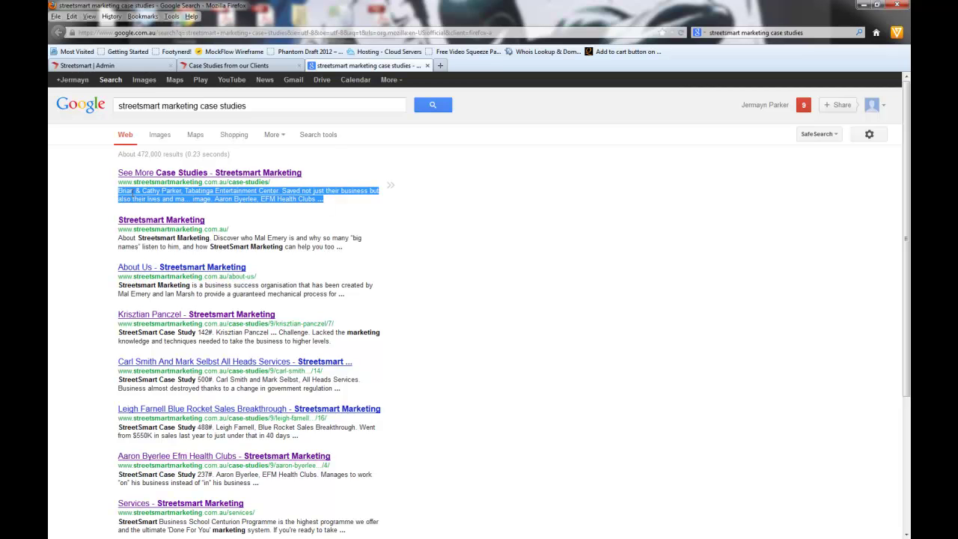
left_click(215, 66)
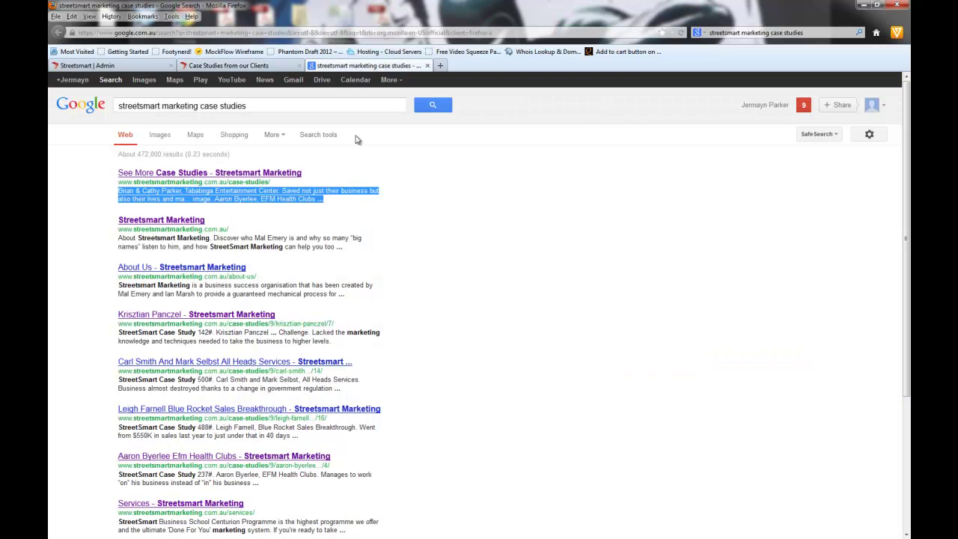
left_click(358, 66)
left_click(228, 66)
Step: Check the Case Studies Meta Description field against the live Case Studies page
left_click(87, 65)
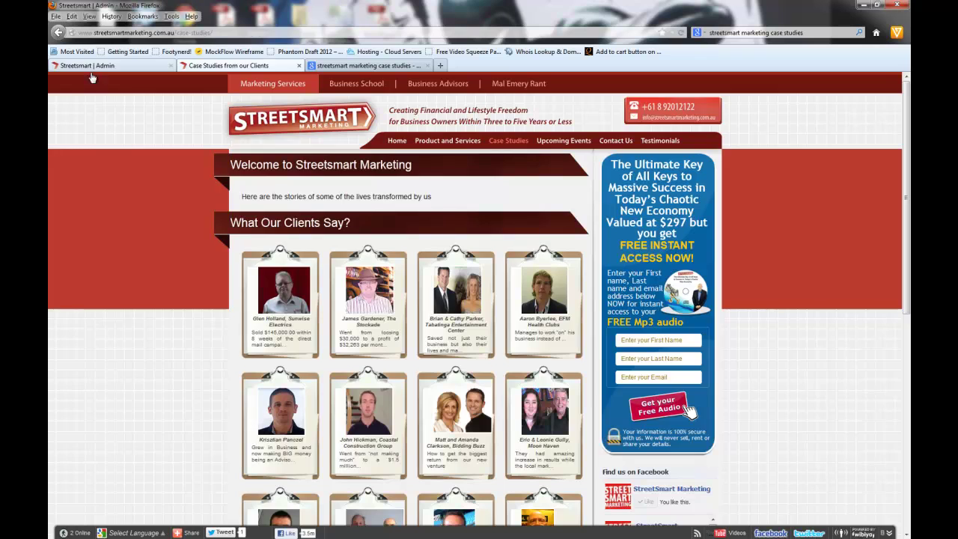
left_click(397, 265)
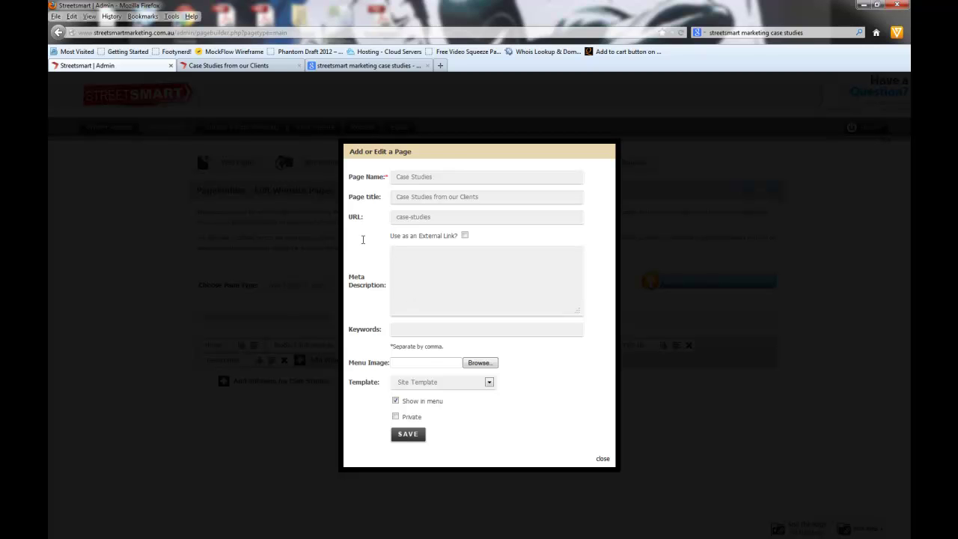
left_click(222, 71)
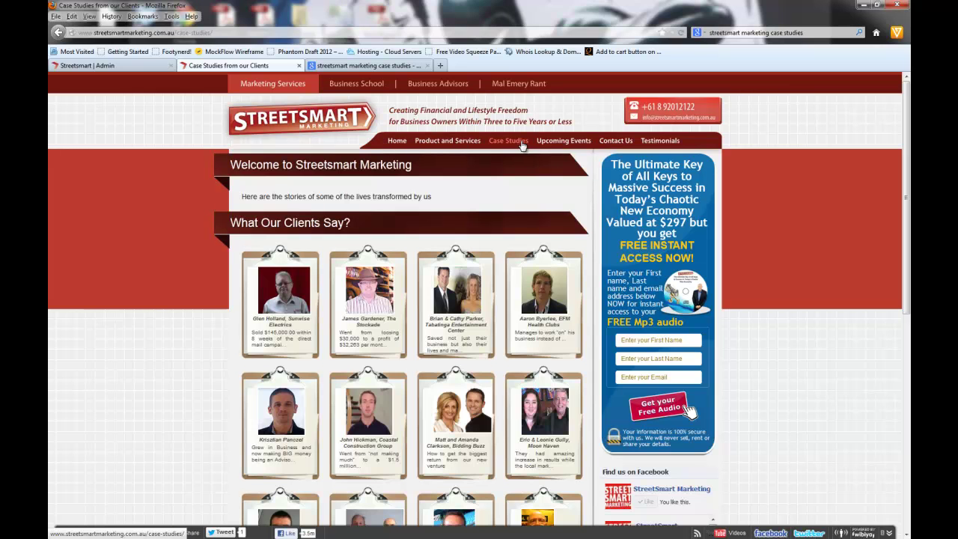
left_click(112, 65)
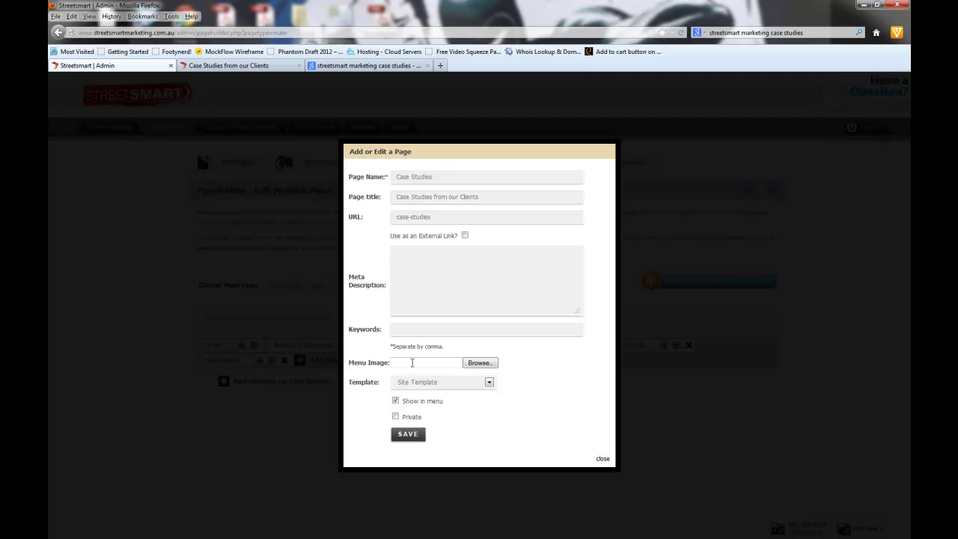
Step: Look through the page template list, keeping Site Template as the template
left_click(434, 385)
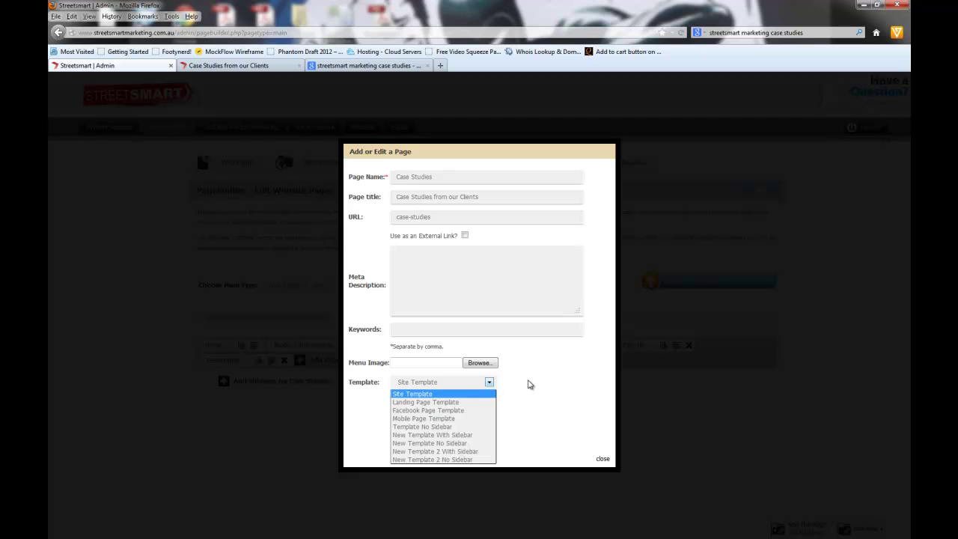
left_click(529, 385)
left_click(440, 387)
left_click(533, 386)
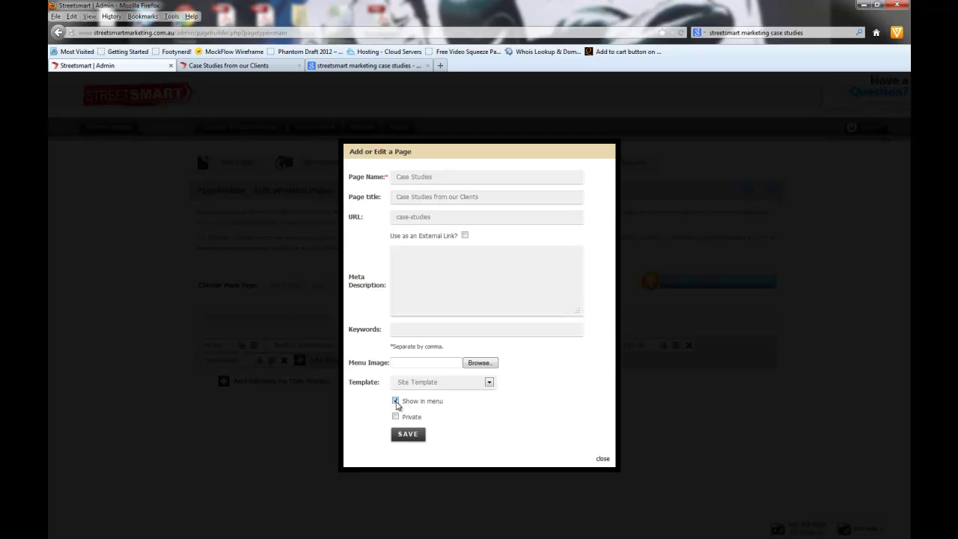
Step: Compare with the live Case Studies page once more, then save the Case Studies settings
left_click(265, 67)
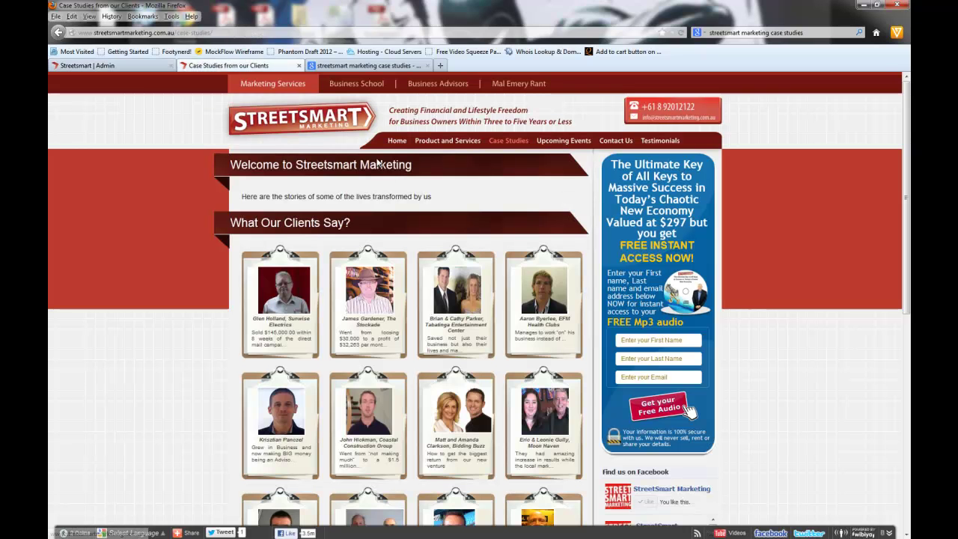
left_click(123, 66)
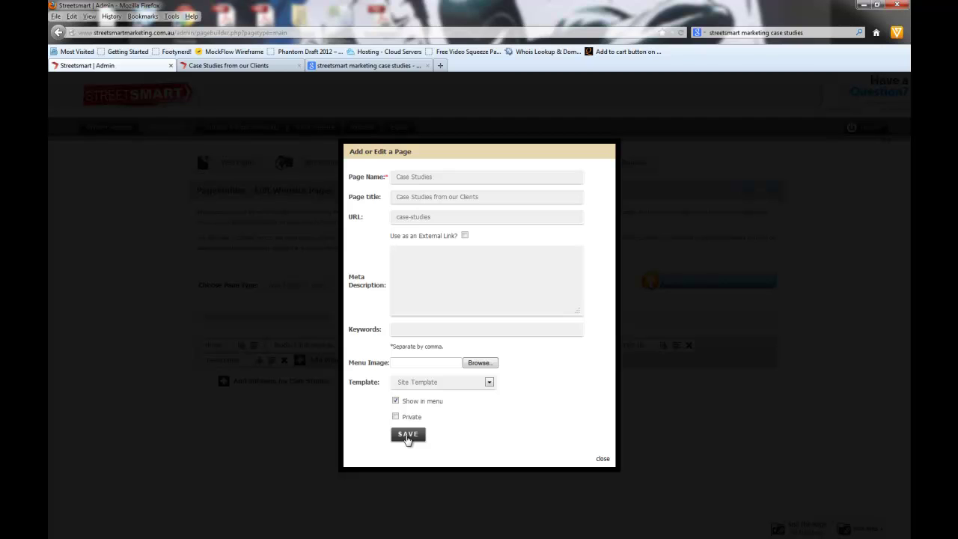
left_click(408, 439)
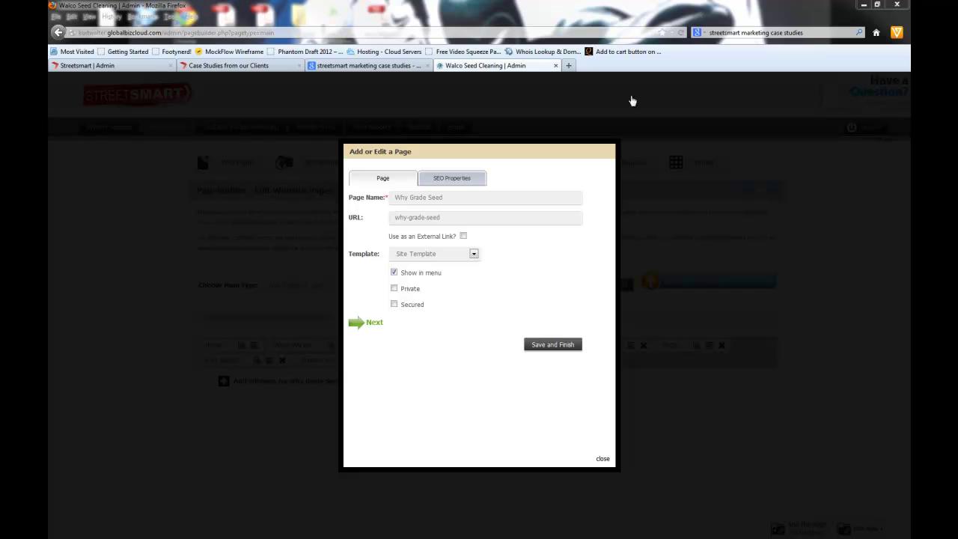
Step: Reopen the Why Grade Seed settings and review its name and why-grade-seed address
left_click(603, 458)
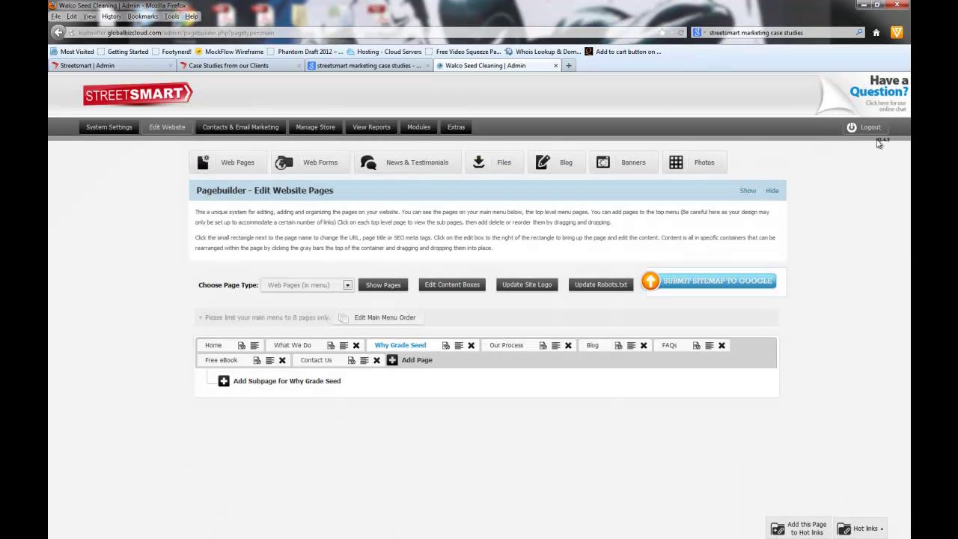
triple_click(881, 140)
left_click(897, 146)
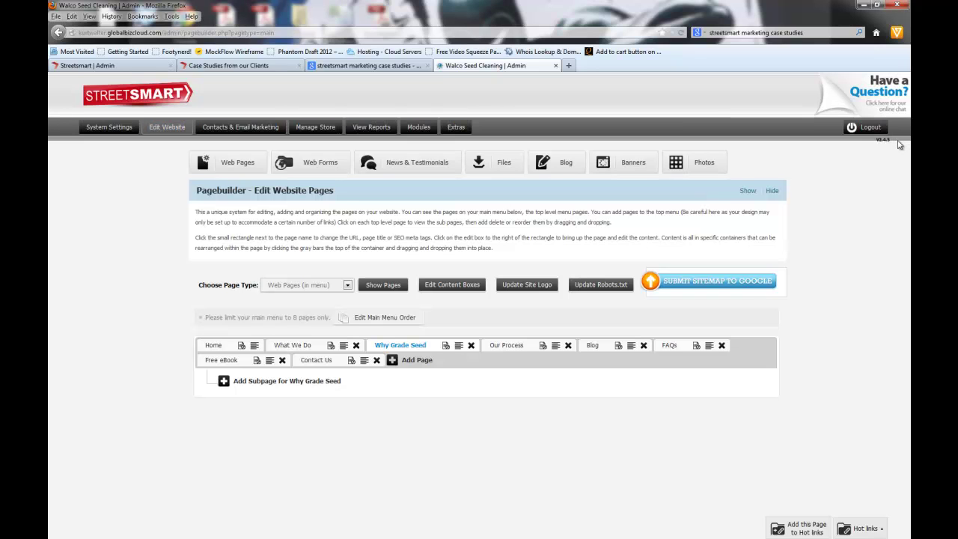
left_click(447, 346)
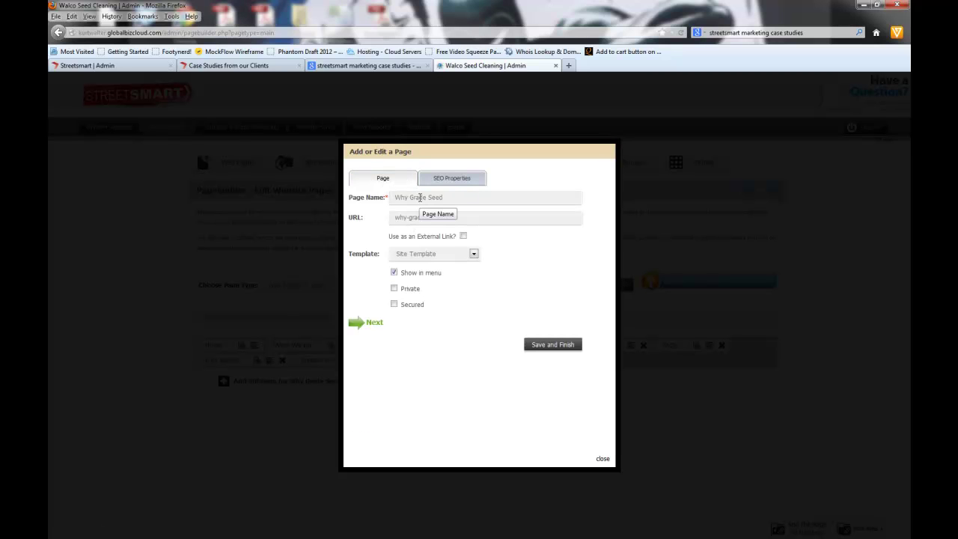
left_click_drag(397, 198, 459, 193)
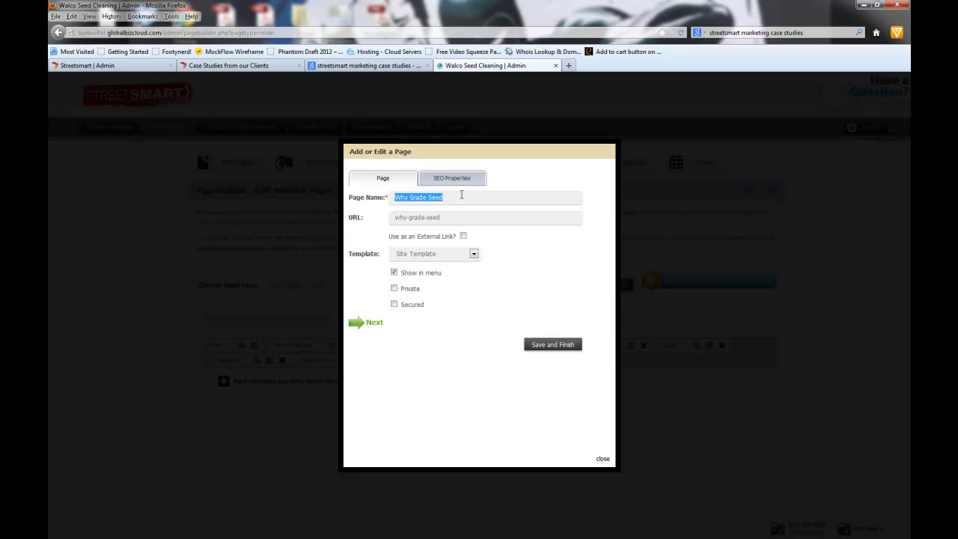
left_click_drag(401, 217, 456, 222)
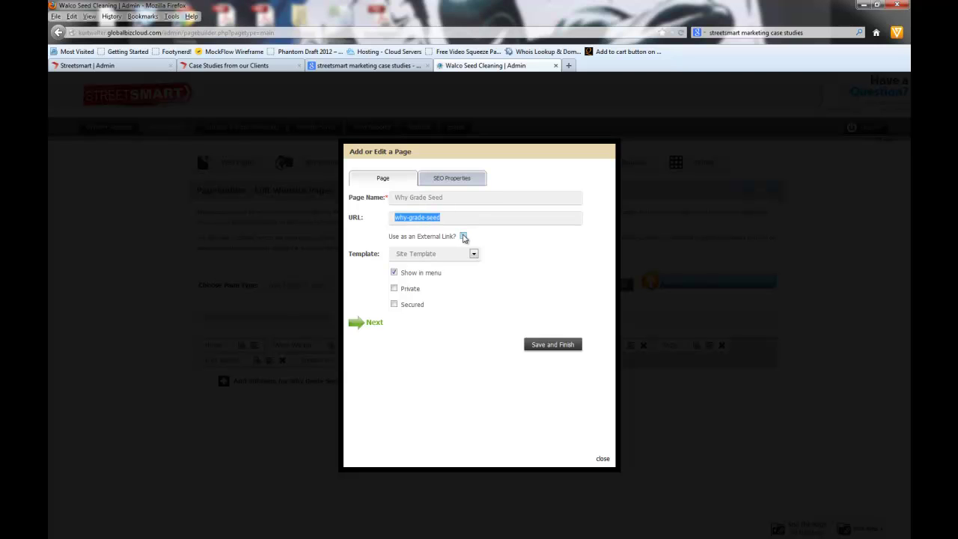
Step: Try 'Use as an External Link?' then leave it unticked, and view the SEO Properties
left_click(464, 237)
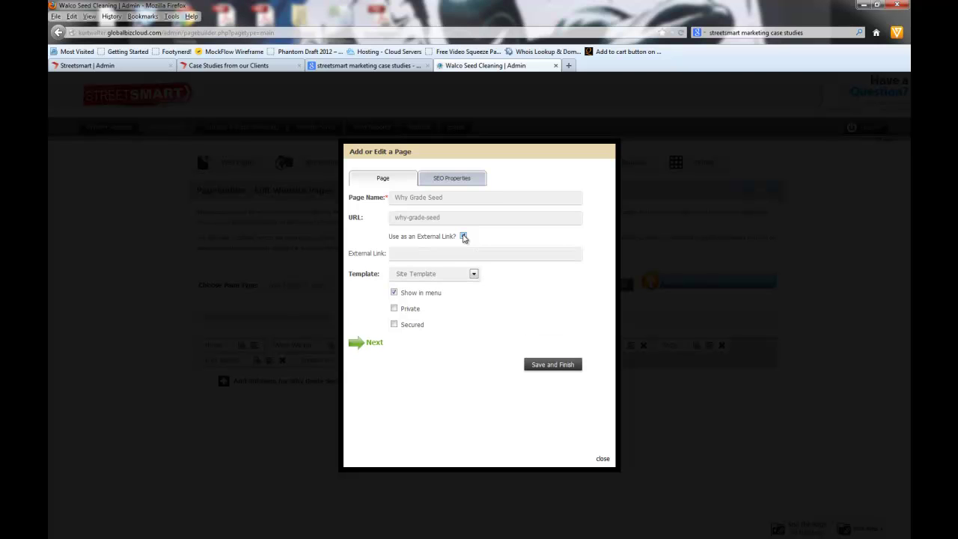
left_click(434, 255)
left_click(463, 236)
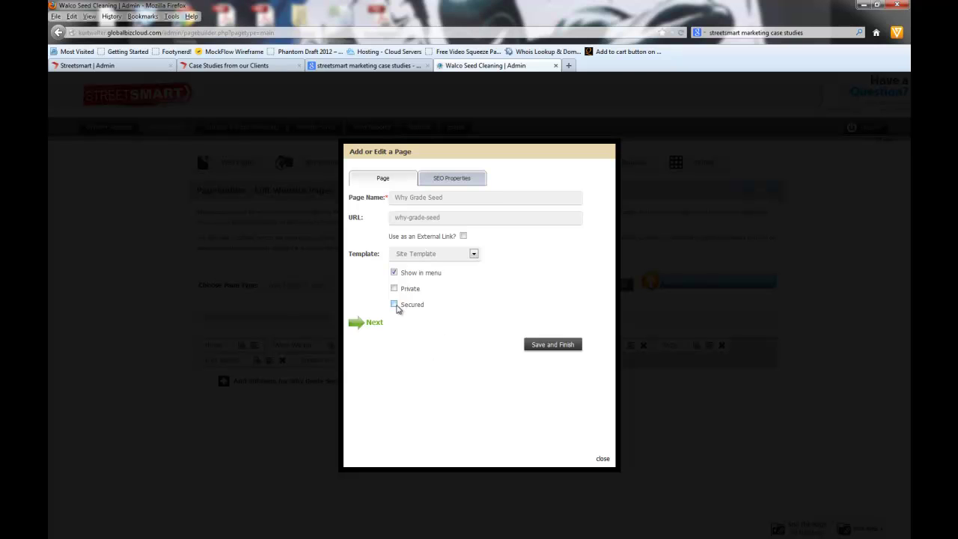
left_click(450, 182)
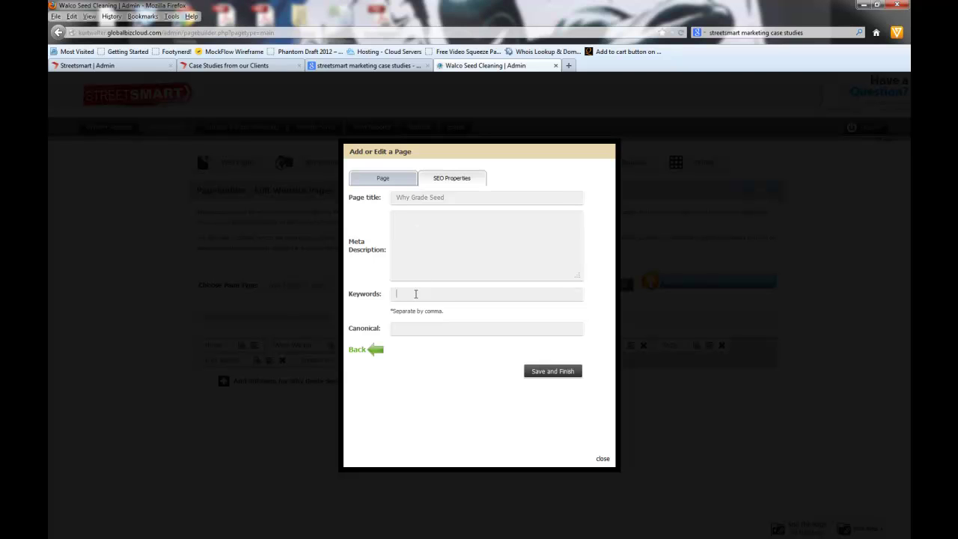
Step: Inspect the empty Canonical field, then return to the Streetsmart Pagebuilder page list
left_click(413, 331)
left_click_drag(349, 332, 384, 334)
left_click(417, 330)
left_click(217, 66)
Step: Review and close the Product and Services page settings, then begin adding a new main menu page
left_click(86, 66)
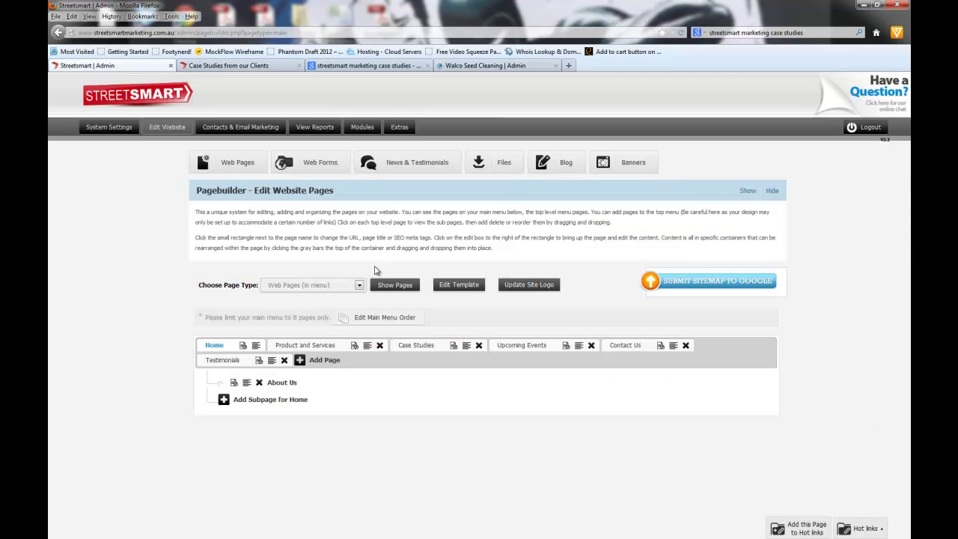
left_click(354, 346)
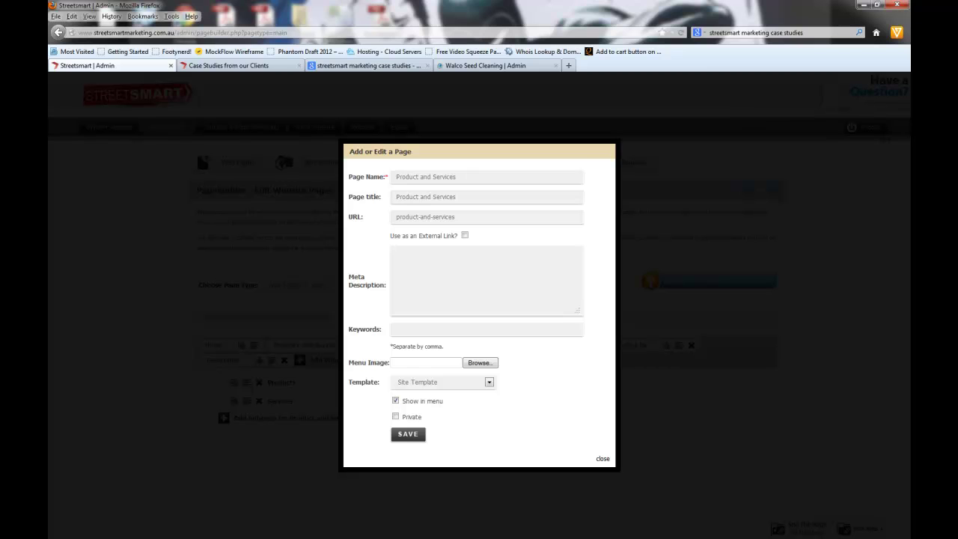
left_click(604, 459)
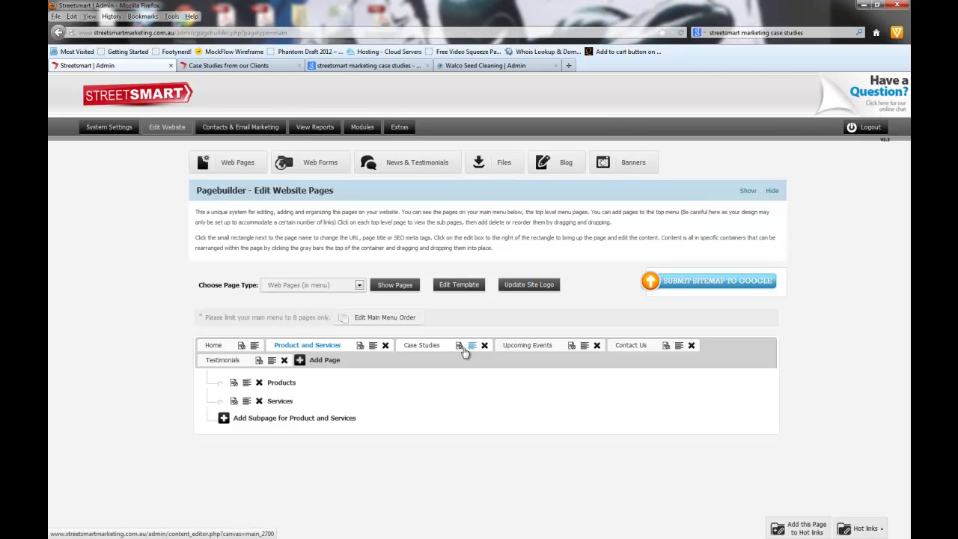
left_click(325, 362)
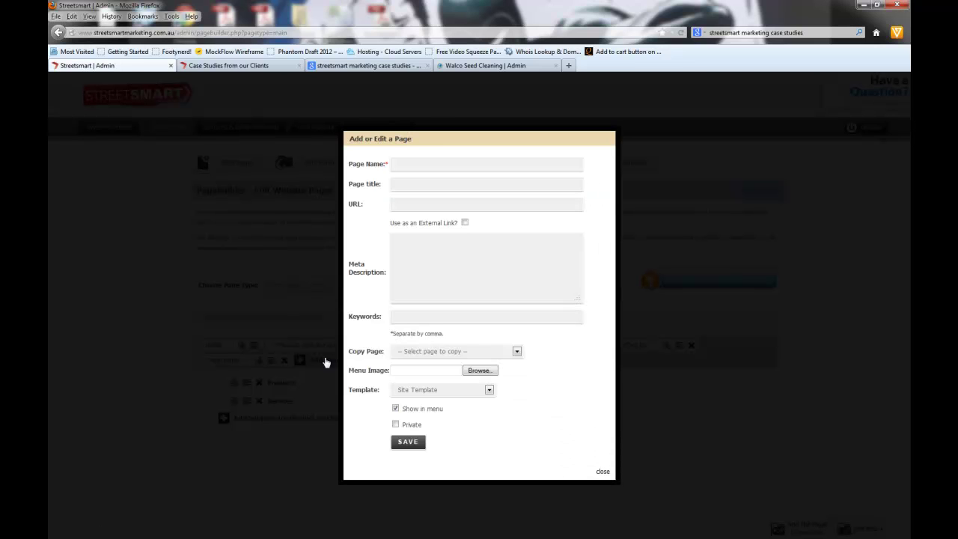
Step: Name the new page 'test' and keep Site Template as its template
left_click(408, 161)
type("test")
left_click(412, 187)
left_click(442, 394)
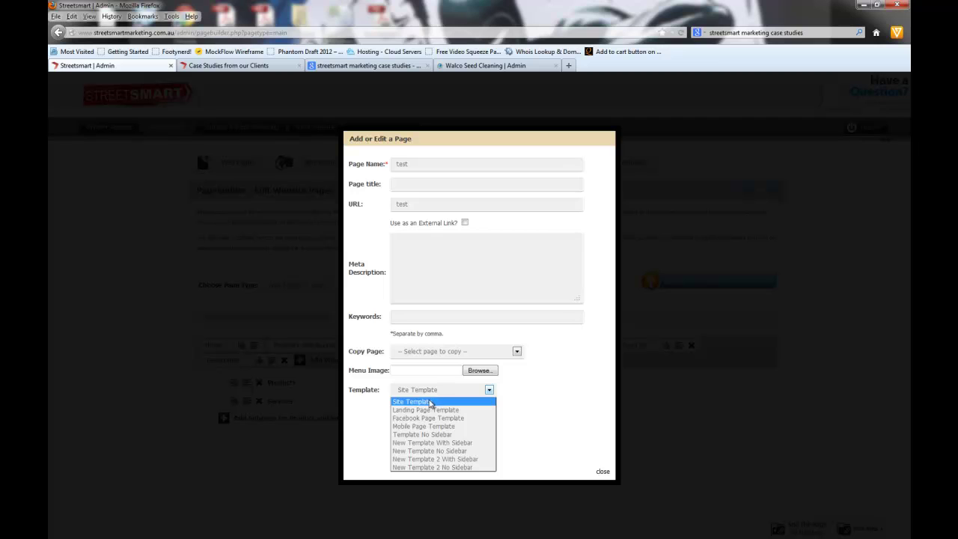
left_click(426, 403)
Step: Leave Copy Page empty, mark the page Private, and save it
left_click(426, 353)
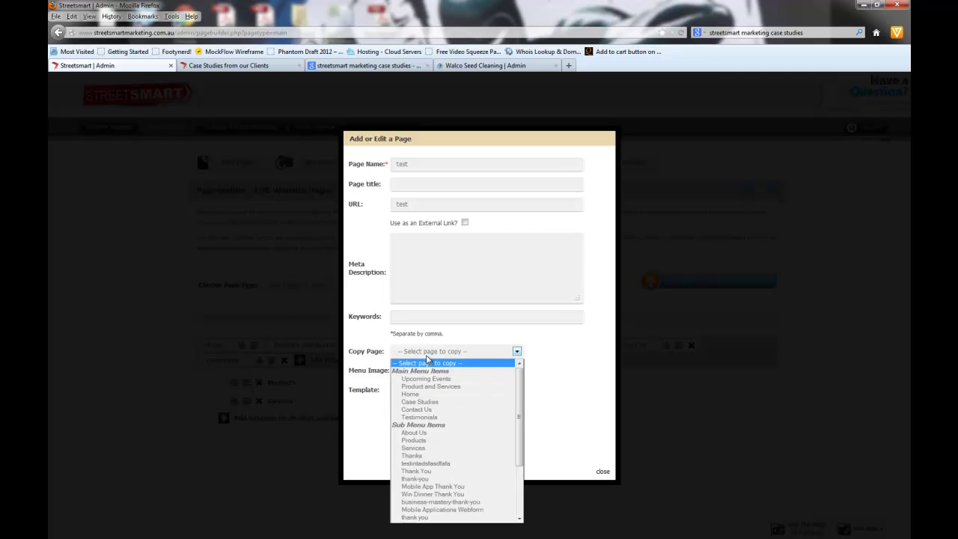
left_click(426, 361)
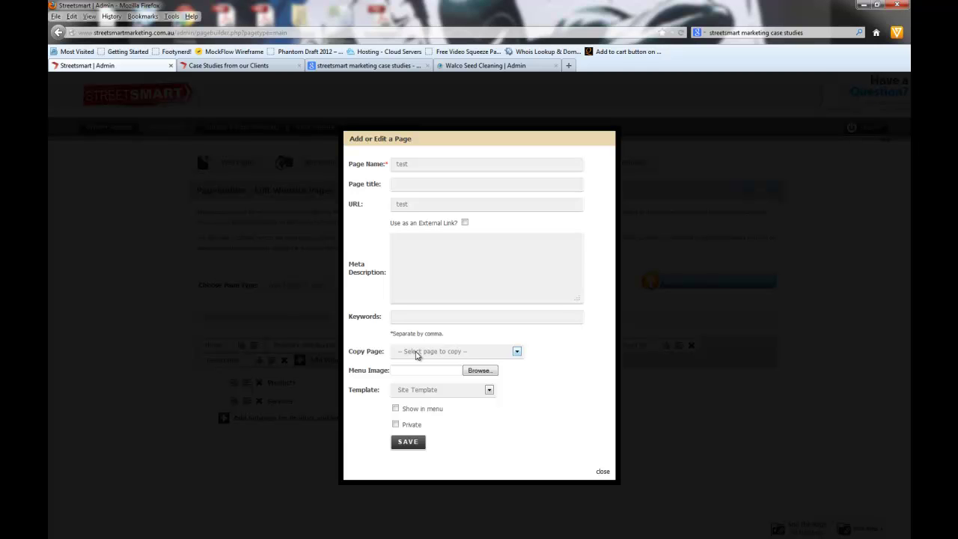
left_click(417, 355)
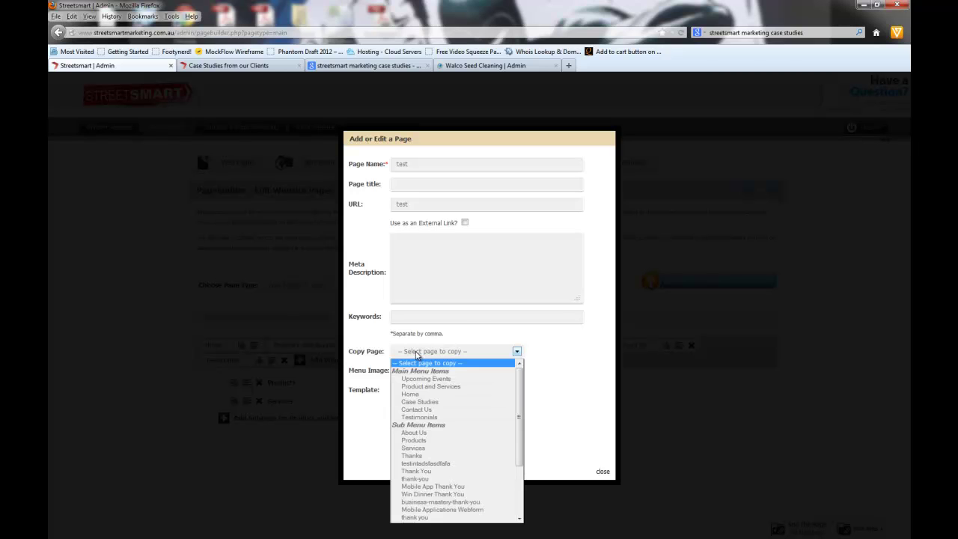
scroll(442, 432, "down", 2)
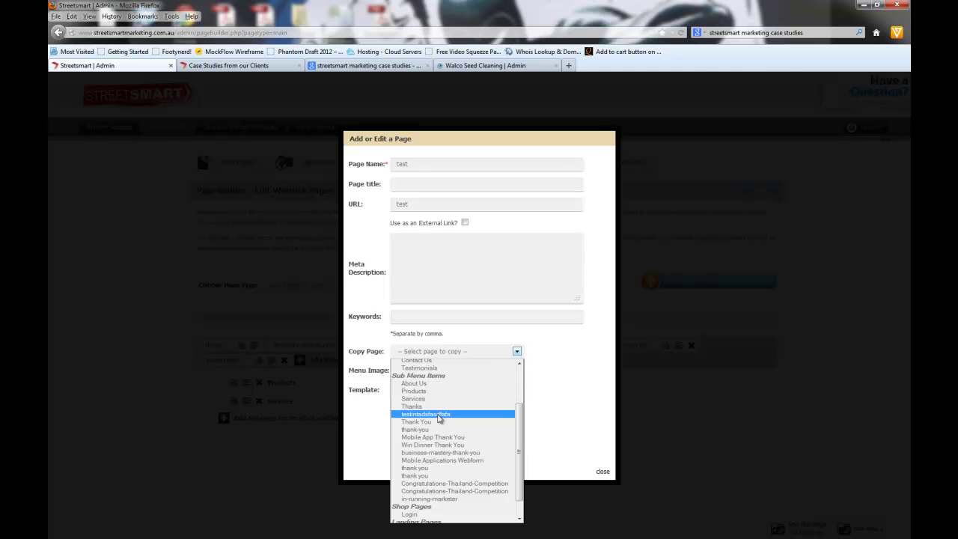
left_click(544, 341)
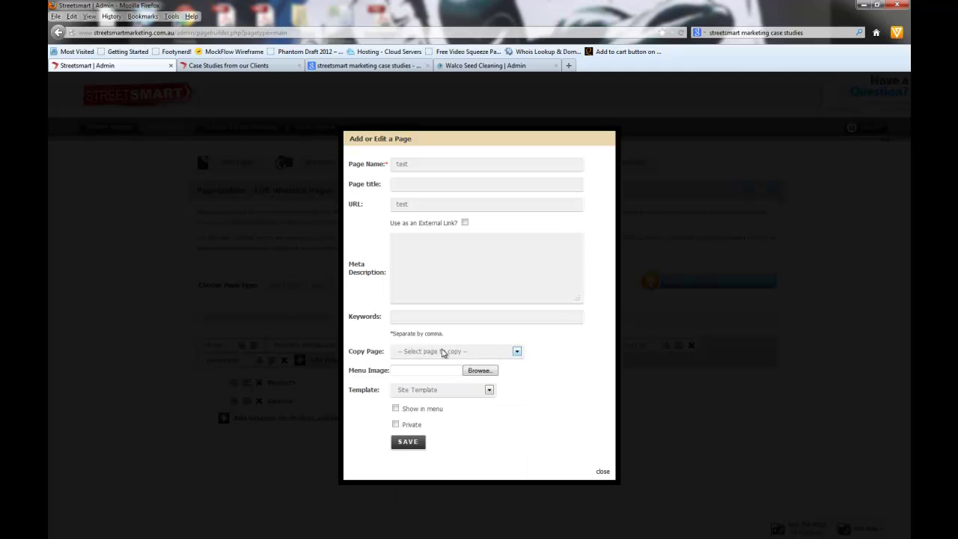
left_click(395, 424)
left_click(408, 442)
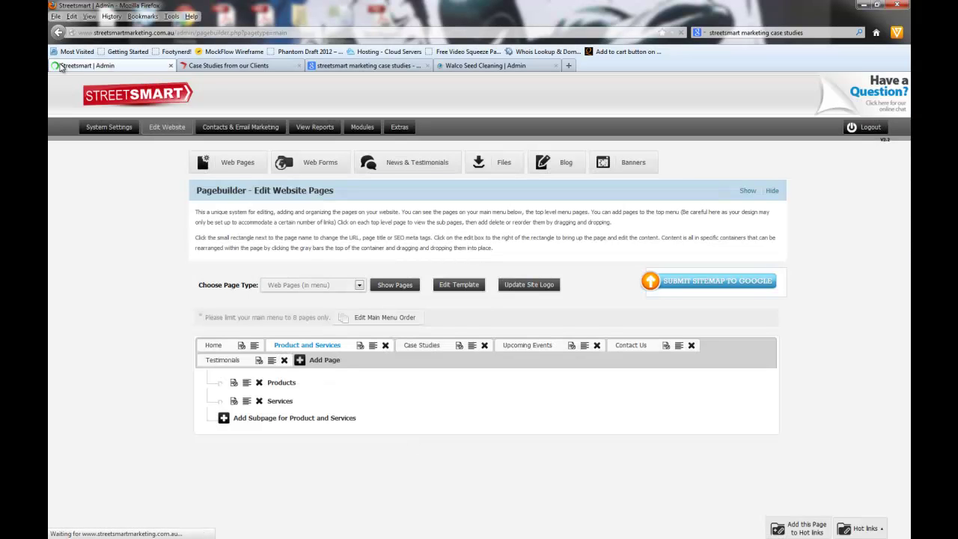
Step: Close the two spare browser tabs and list the Web Pages (not in menu)
left_click(556, 65)
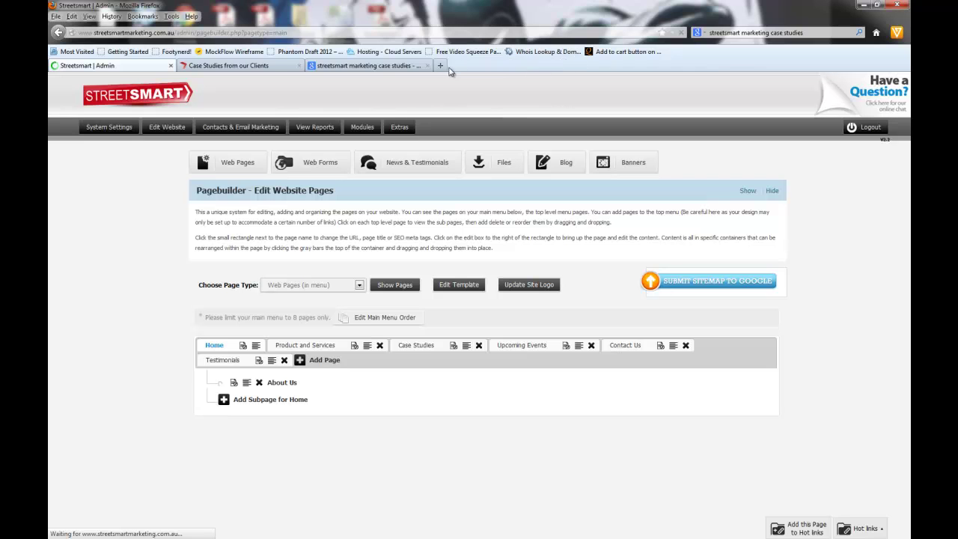
left_click(428, 65)
left_click(300, 286)
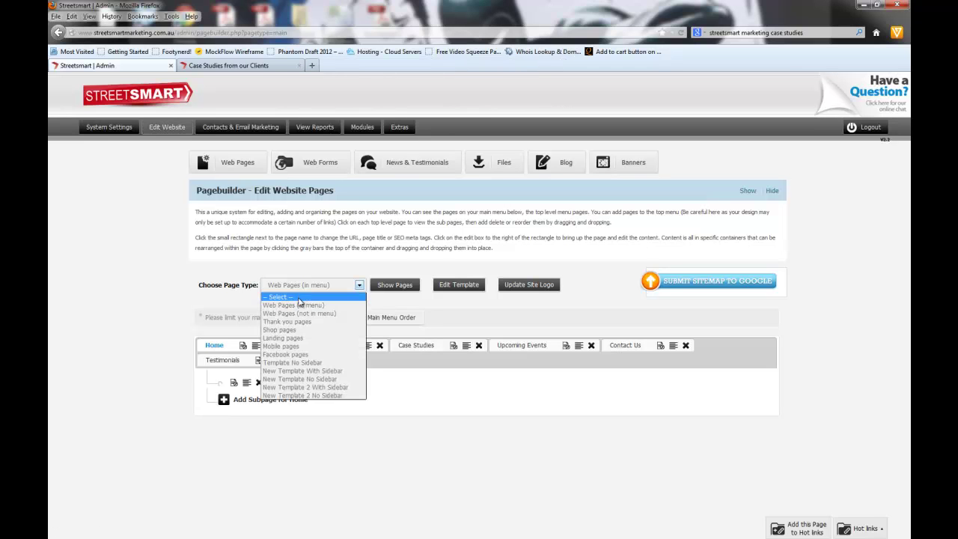
left_click(322, 313)
left_click(394, 286)
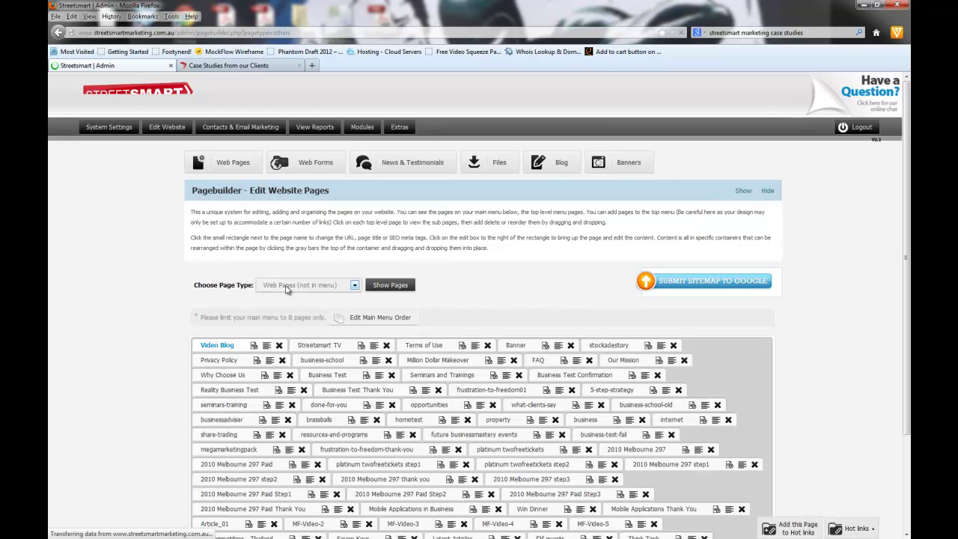
scroll(563, 299, "down", 2)
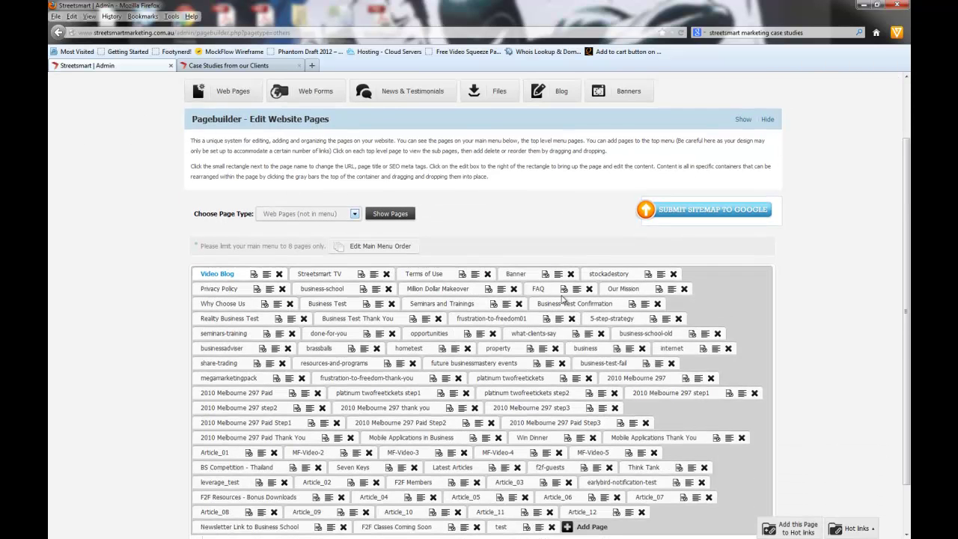
scroll(563, 299, "down", 1)
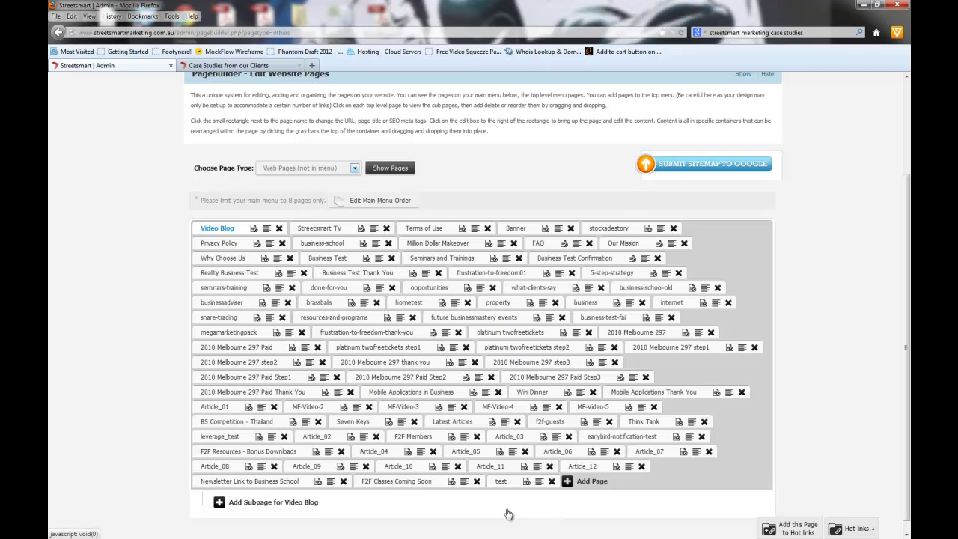
Step: Search the page list for 'test' and step through matches to the new test page
key("ctrl+f")
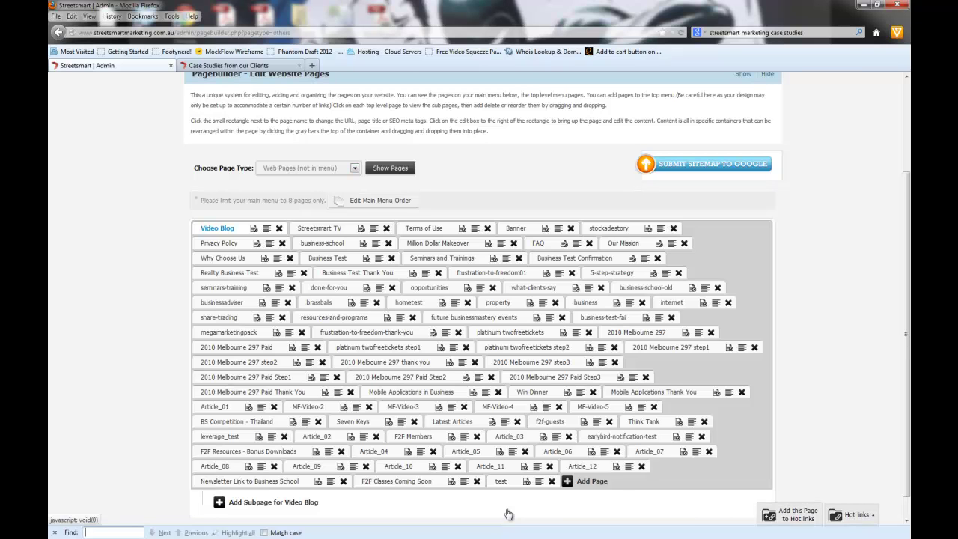
type("test")
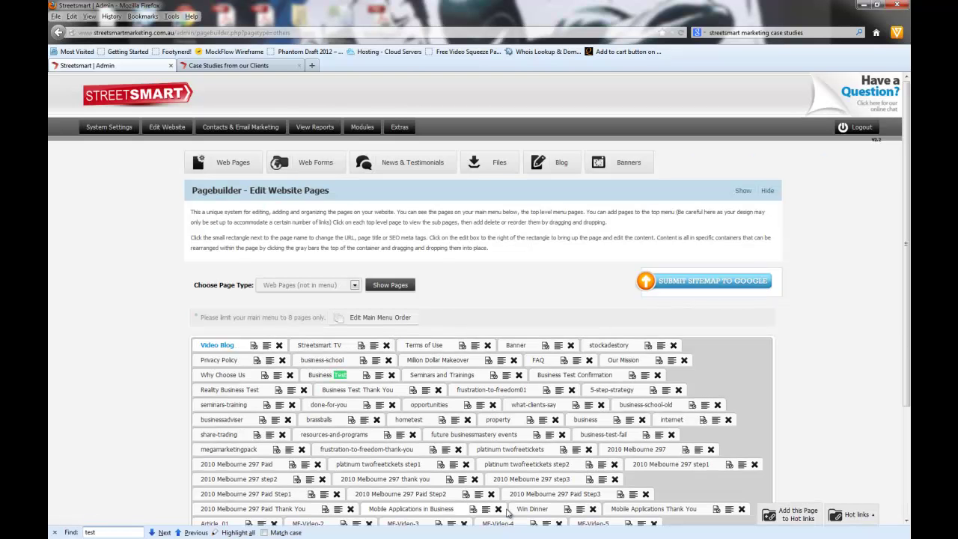
scroll(453, 268, "down", 2)
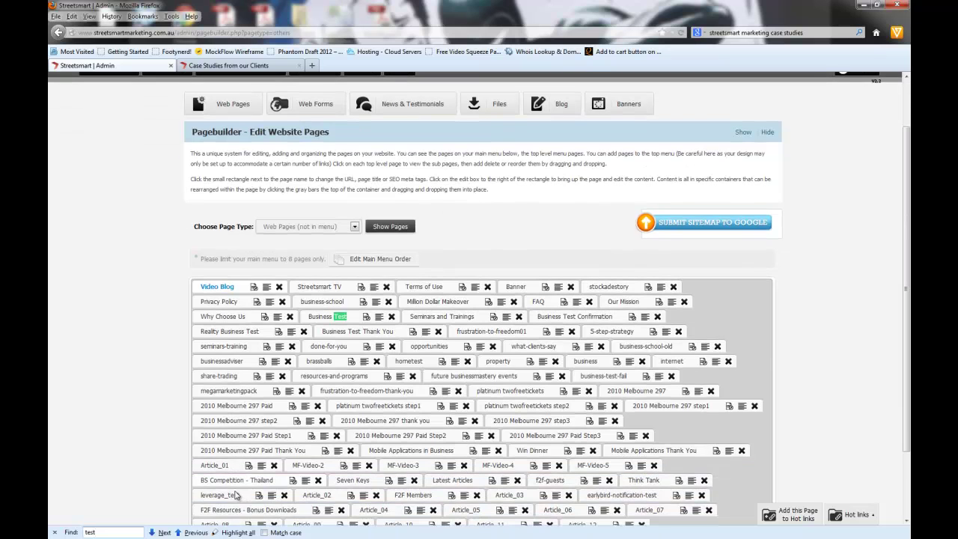
left_click(164, 532)
left_click(164, 532)
left_click(165, 532)
left_click(164, 532)
left_click(164, 532)
left_click(164, 533)
left_click(164, 532)
left_click(164, 532)
left_click(164, 532)
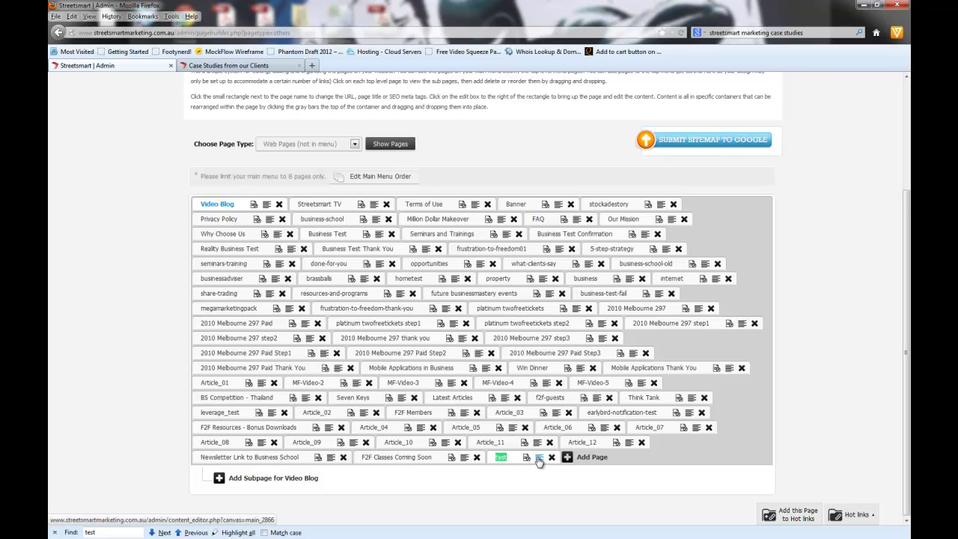
Step: Open the empty 'test' page's content editor, reopening it from the page list
left_click(539, 462)
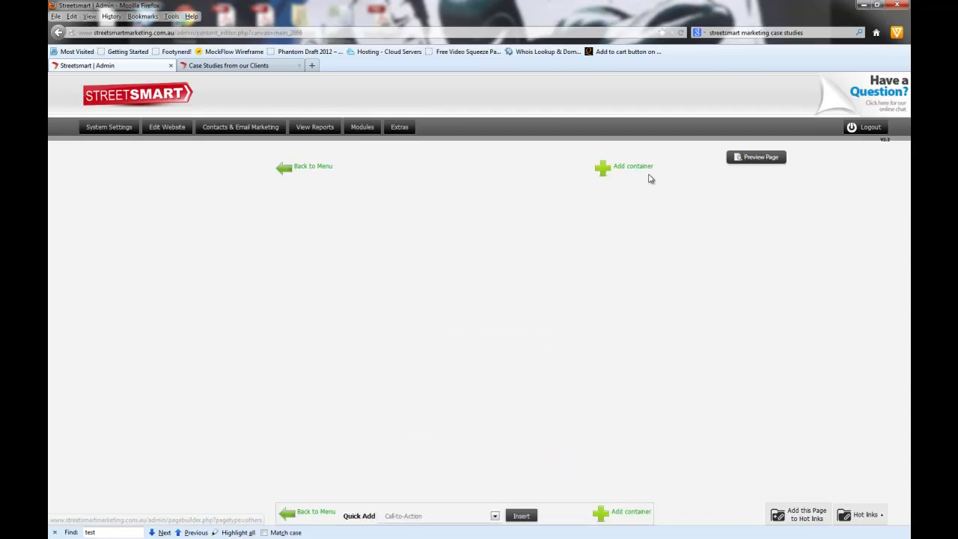
left_click(296, 171)
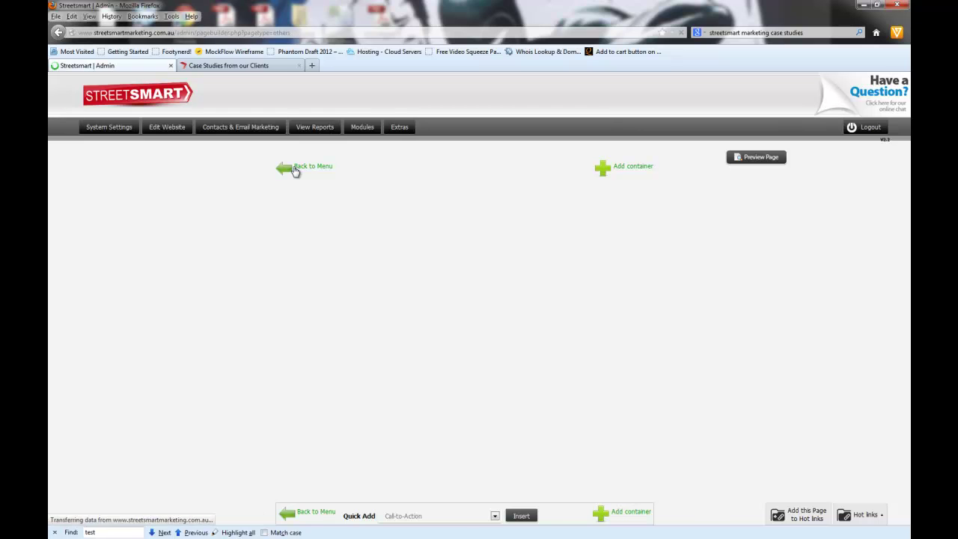
scroll(779, 401, "down", 2)
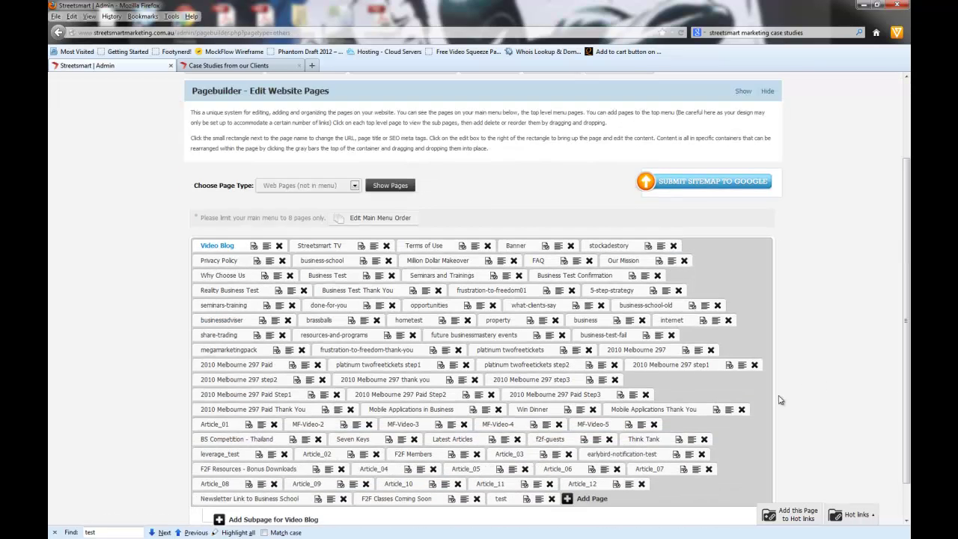
left_click(541, 461)
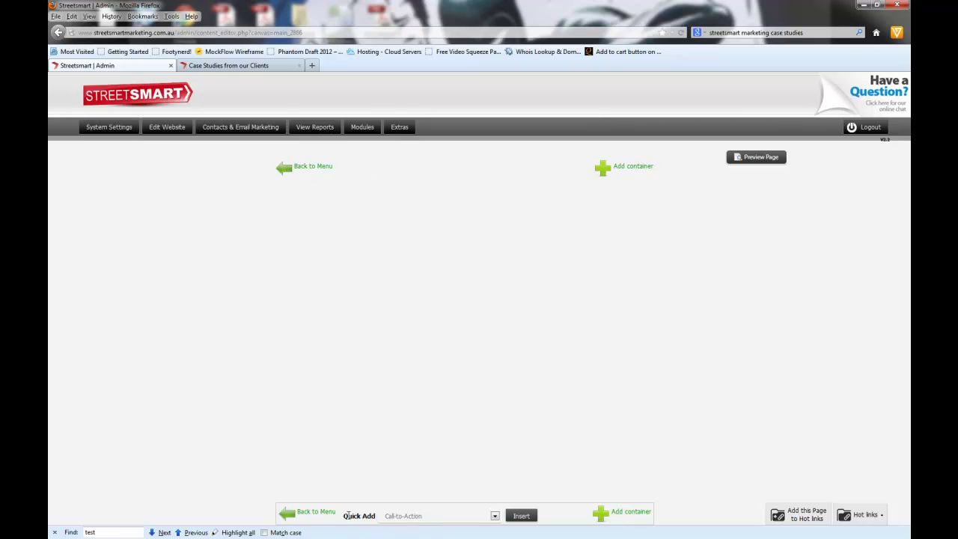
double_click(359, 516)
left_click(572, 518)
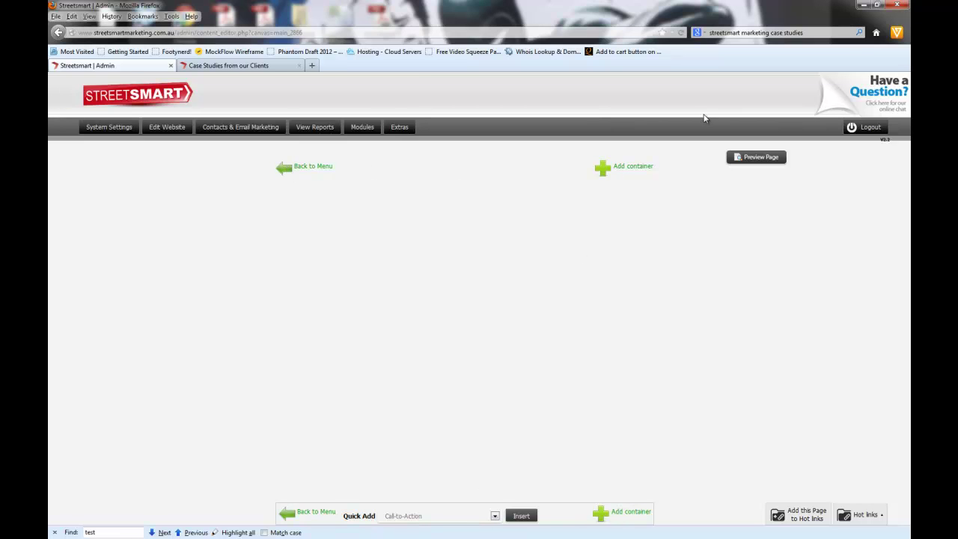
Step: Preview the blank 'test' page live, close the Case Studies tab, and return to the admin editor
left_click(754, 160)
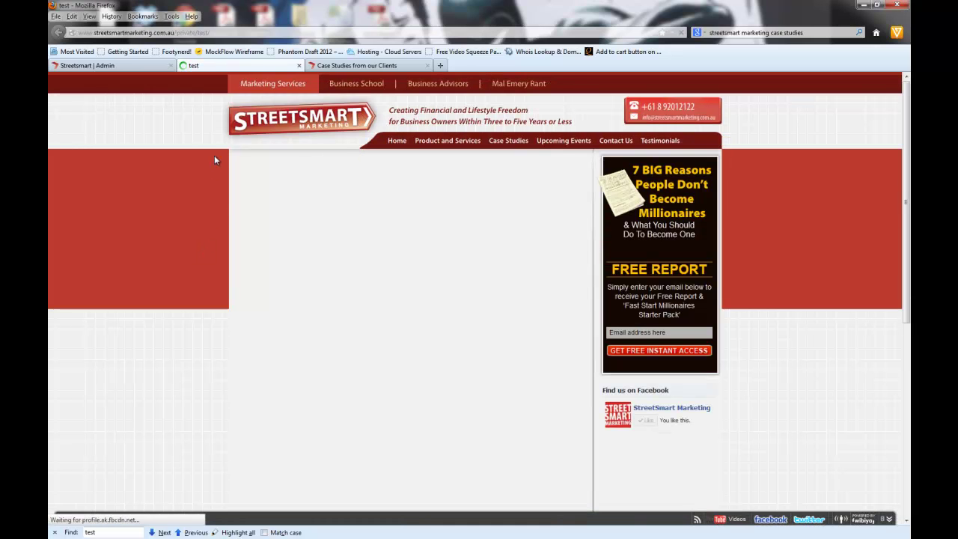
scroll(499, 336, "down", 4)
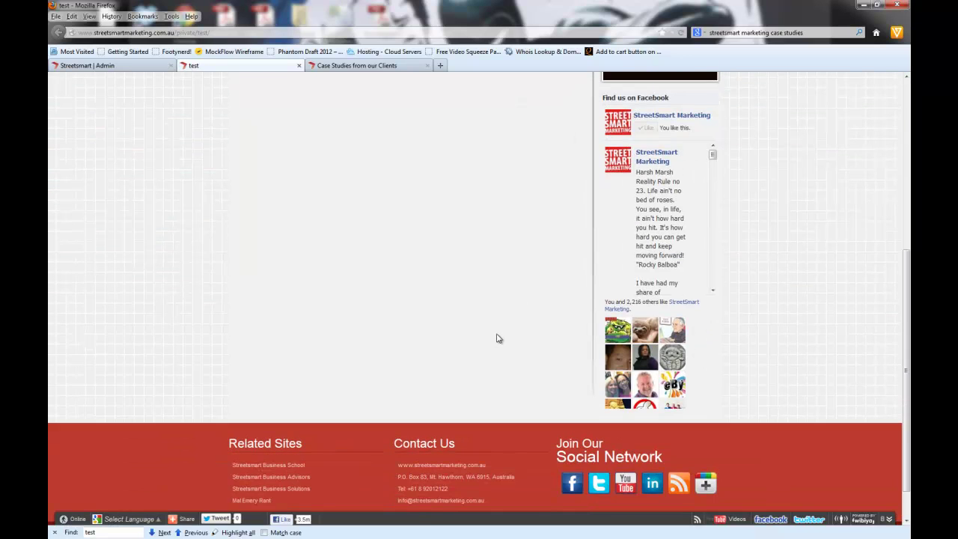
scroll(499, 339, "up", 3)
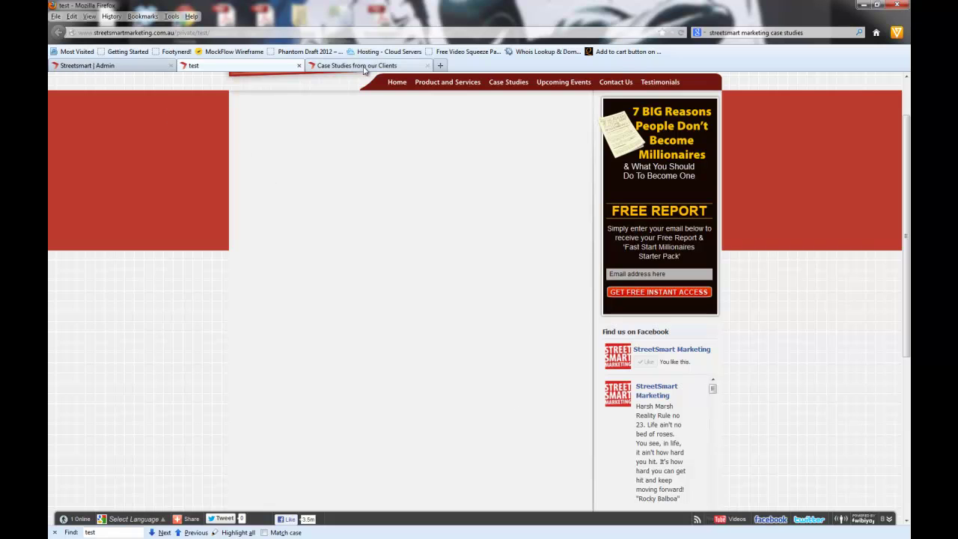
left_click(430, 66)
left_click(133, 65)
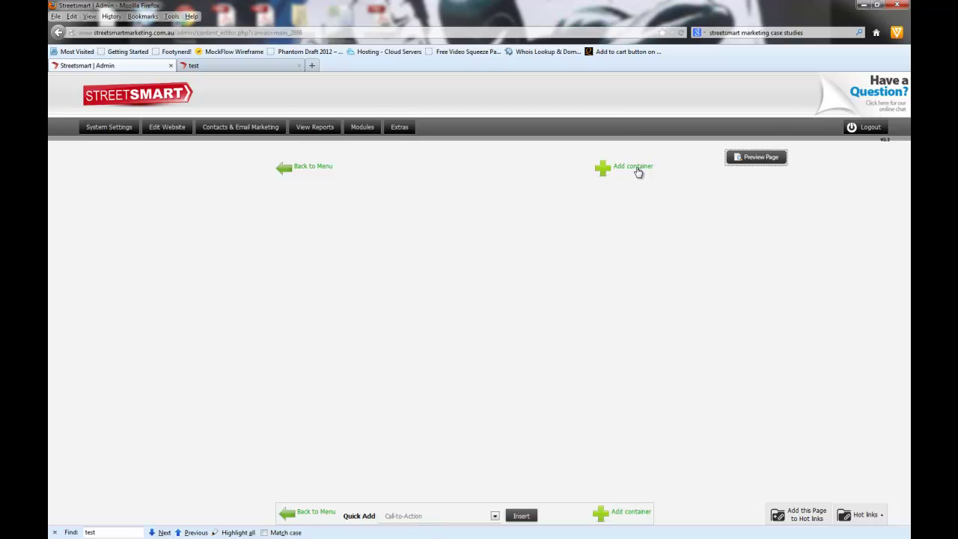
Step: Add a Text container from the container layout chooser
left_click(633, 171)
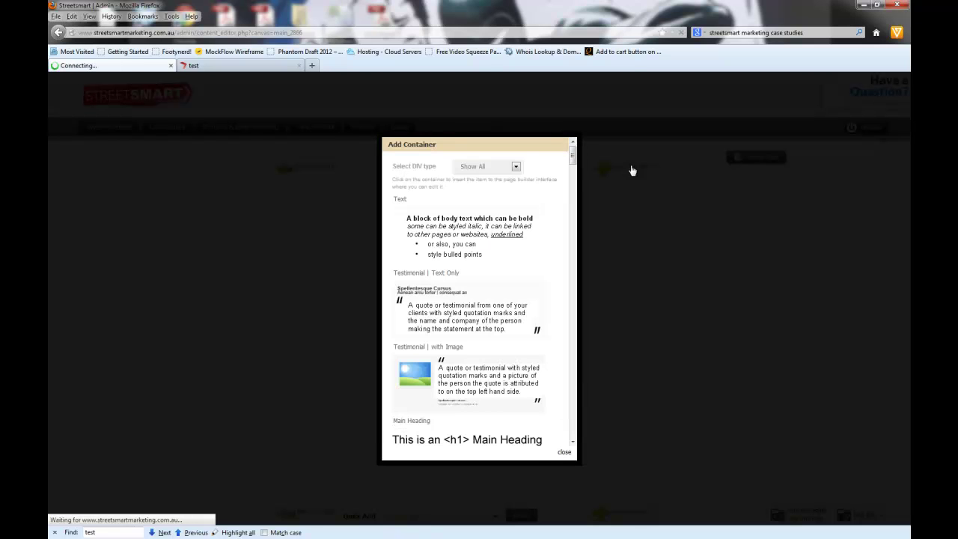
mouse_move(578, 162)
left_mouse_down()
mouse_move(573, 427)
mouse_move(590, 224)
mouse_move(574, 150)
mouse_move(579, 156)
left_mouse_up()
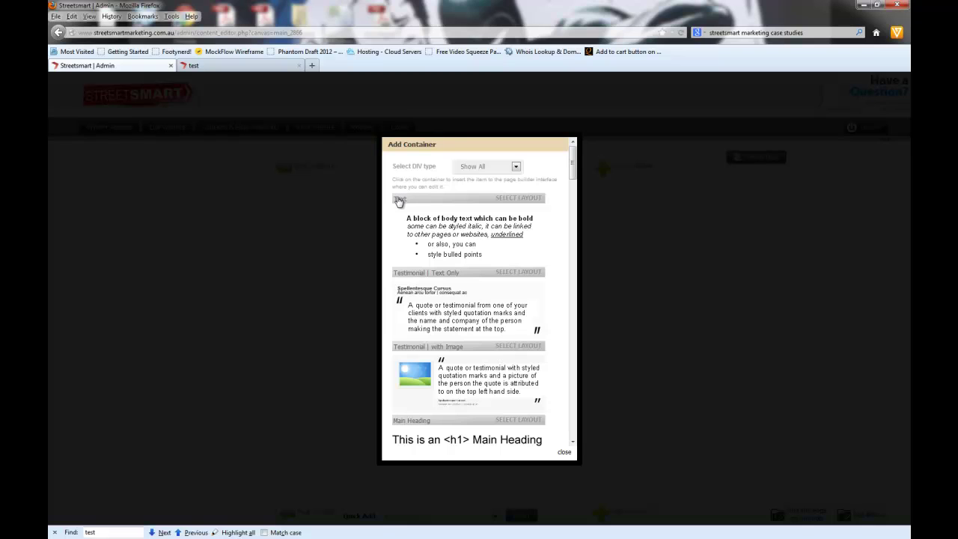
left_click(451, 238)
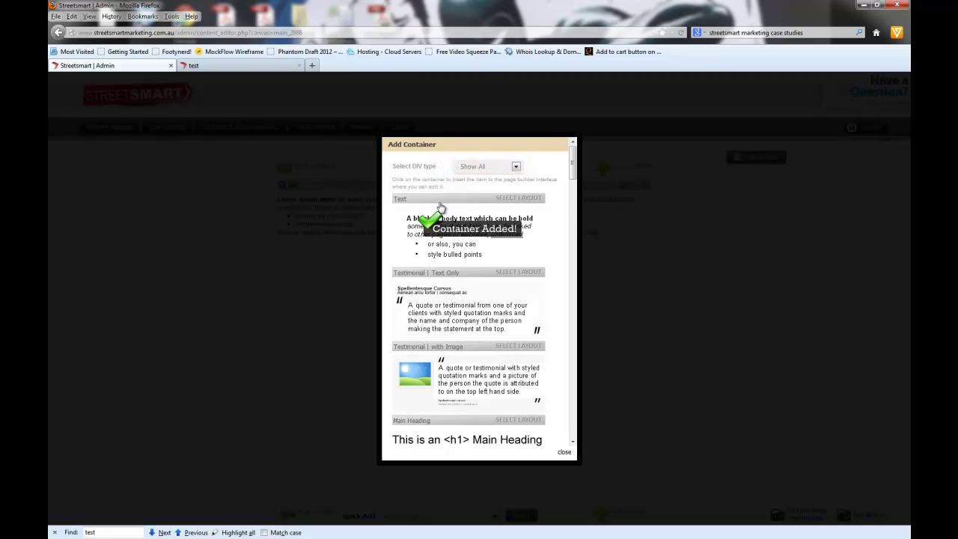
scroll(423, 221, "down", 3)
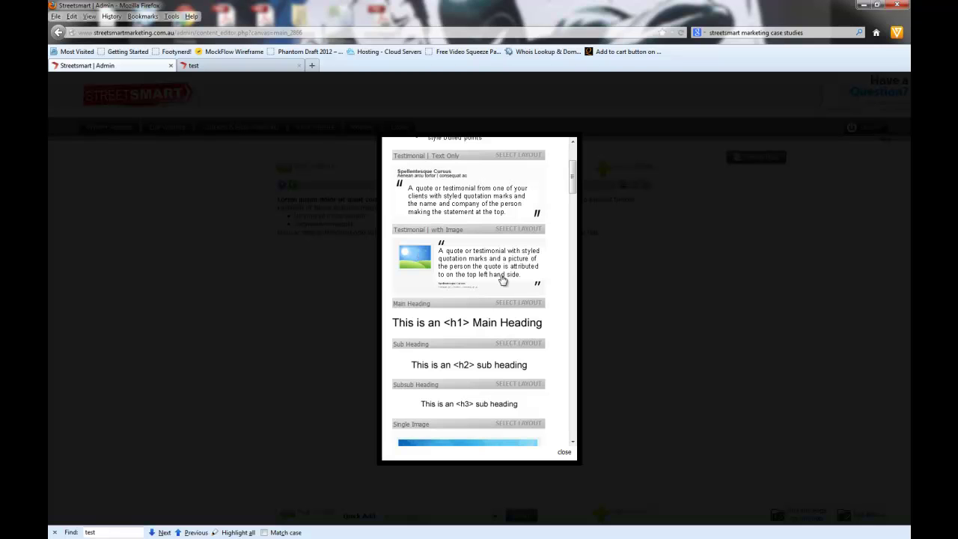
scroll(507, 276, "down", 2)
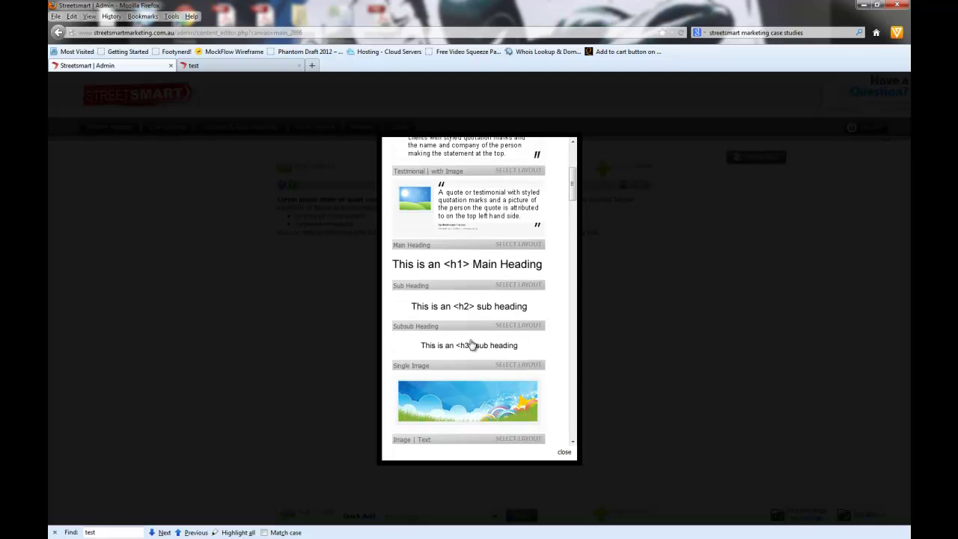
Step: Add a Main Heading, an h3 Subsub Heading and a Text | Image block
left_click(479, 274)
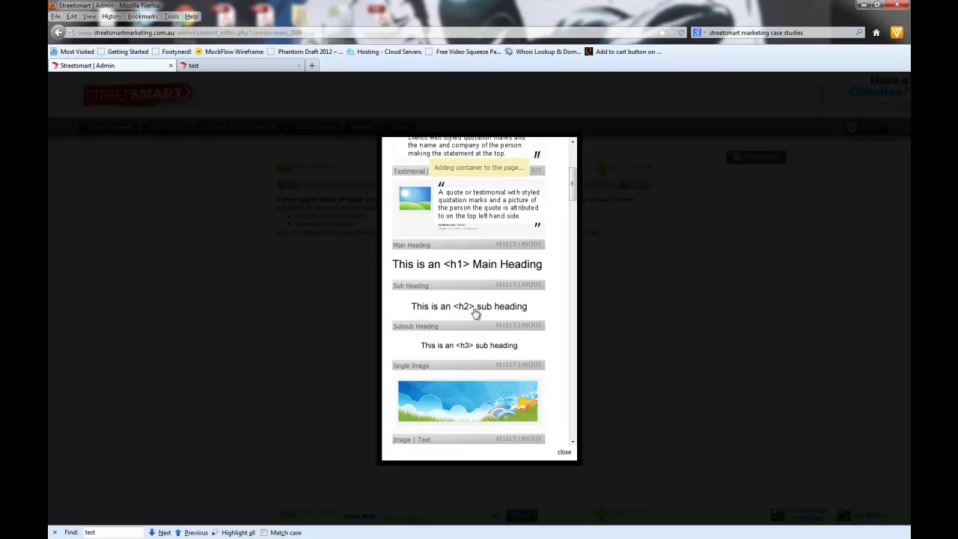
left_click(470, 347)
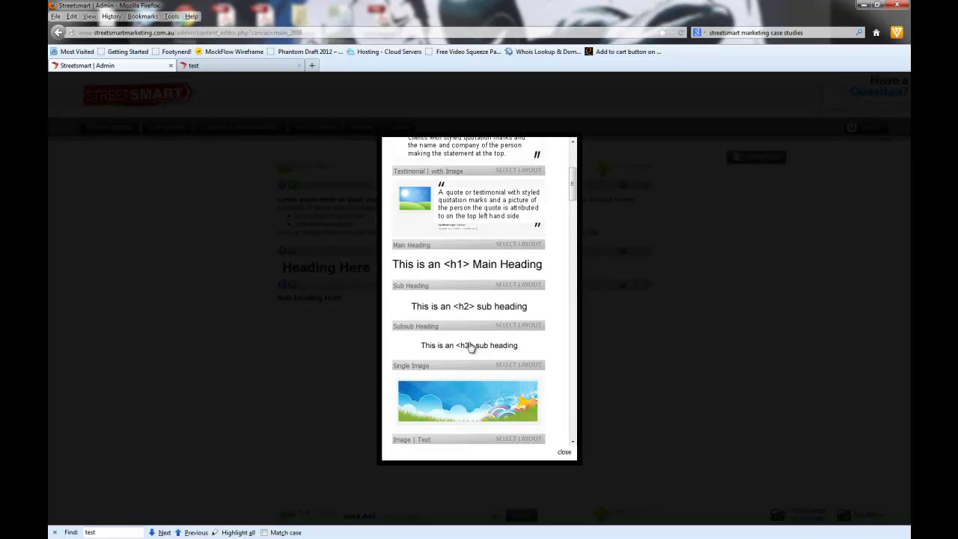
scroll(471, 341, "down", 3)
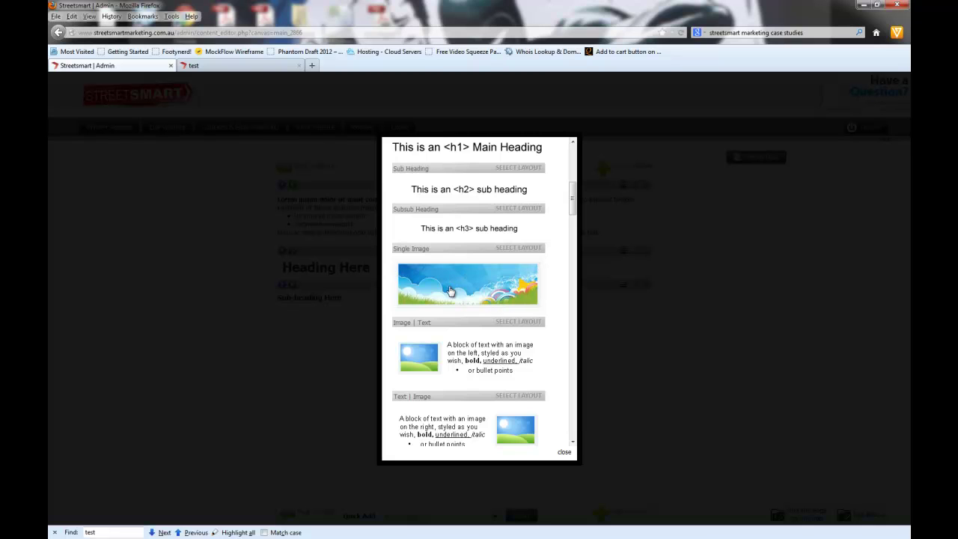
scroll(450, 291, "down", 2)
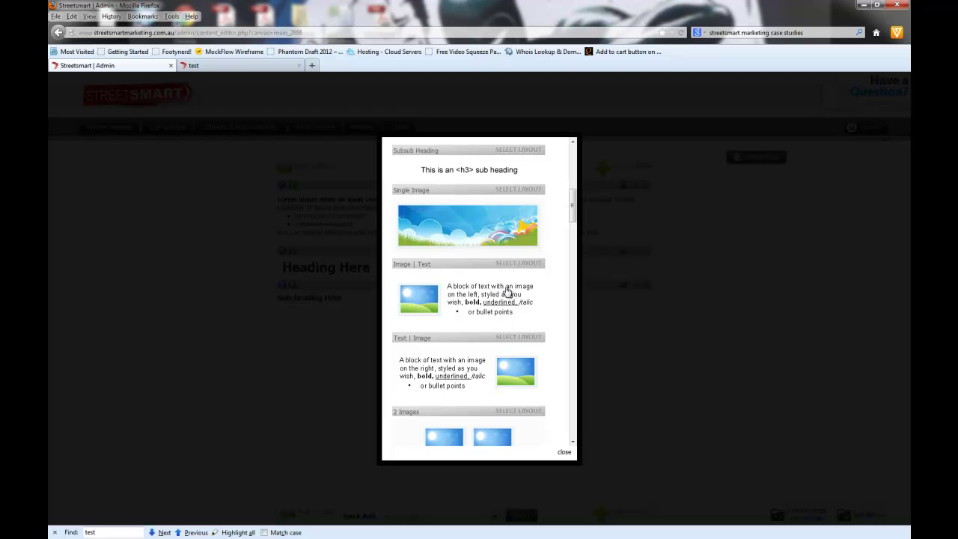
left_click(468, 370)
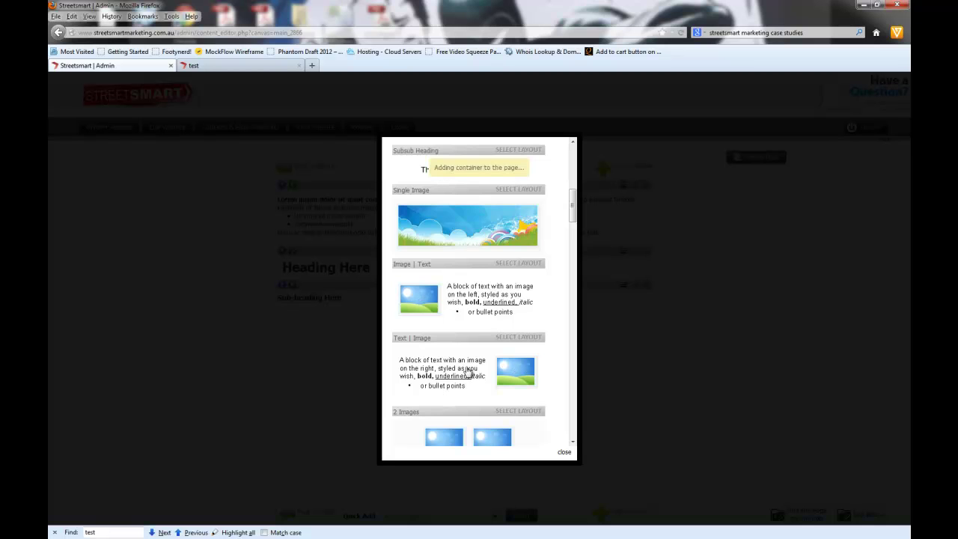
scroll(483, 322, "down", 5)
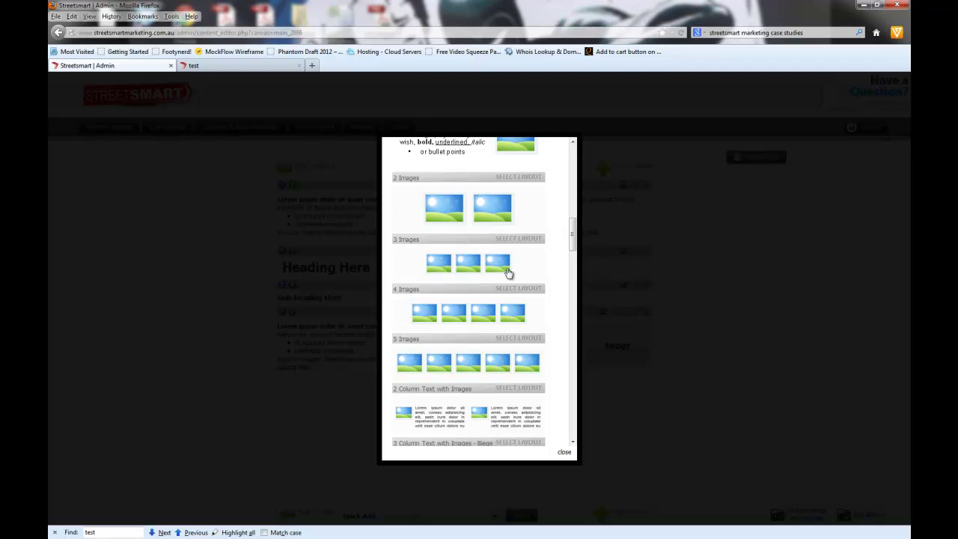
scroll(540, 283, "down", 3)
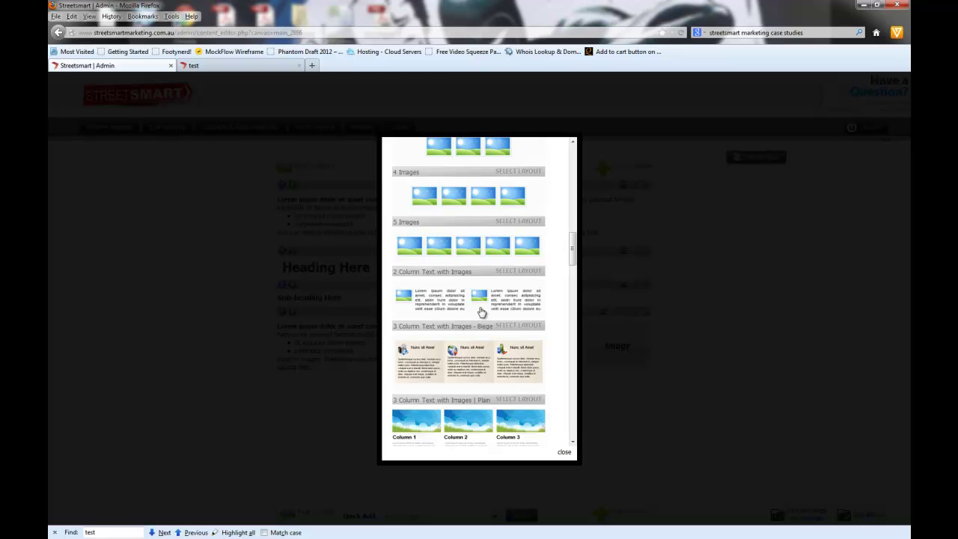
scroll(522, 296, "down", 3)
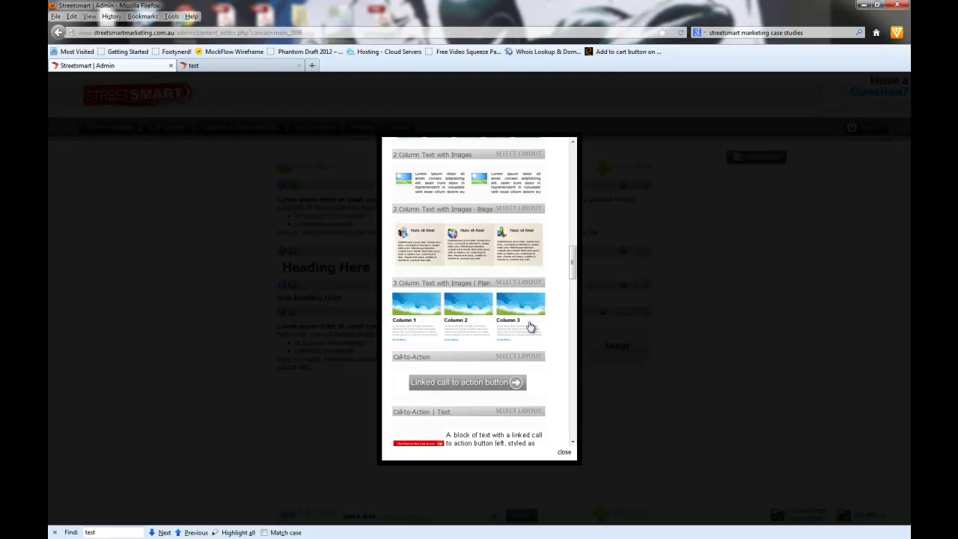
scroll(528, 315, "down", 4)
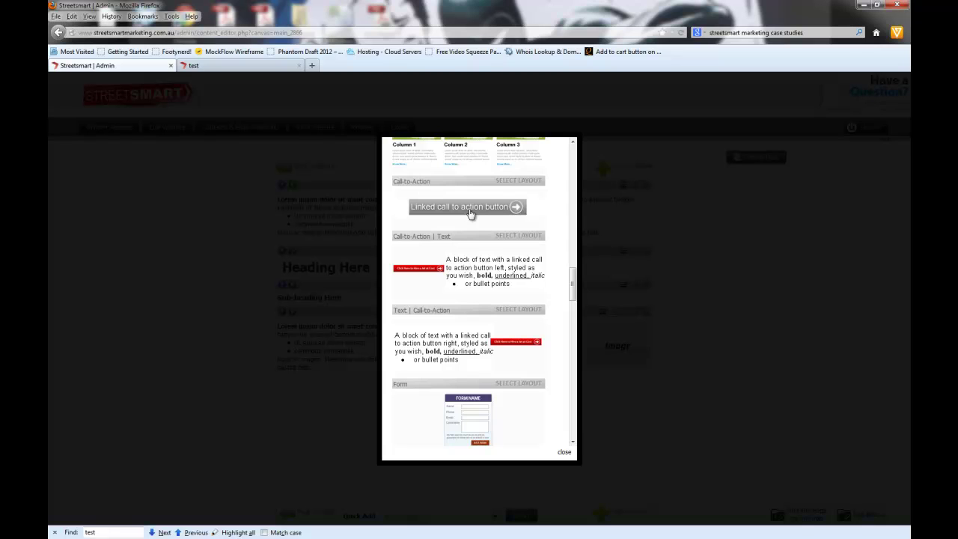
Step: Add Call-to-Action, contact Form and Video containers from the layout chooser
left_click(468, 209)
scroll(480, 340, "down", 3)
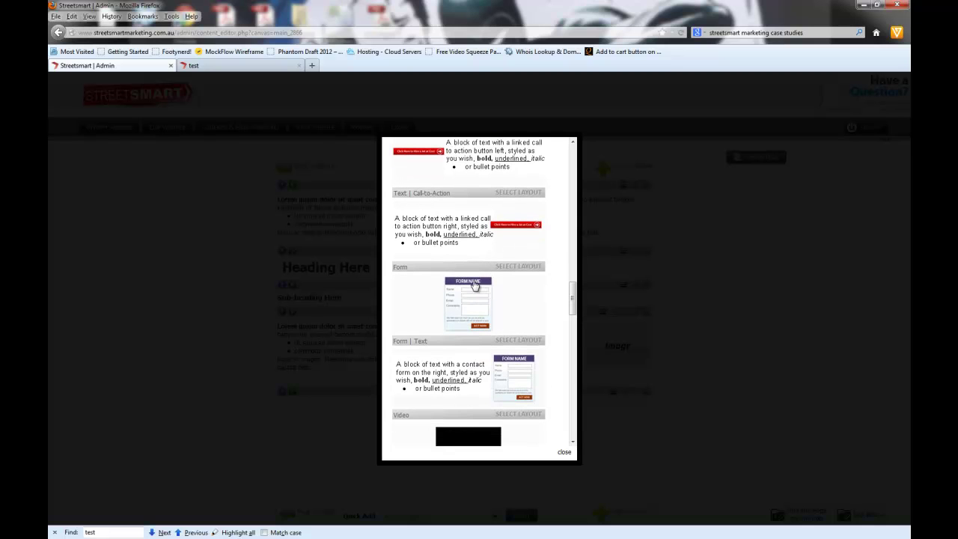
scroll(473, 286, "down", 2)
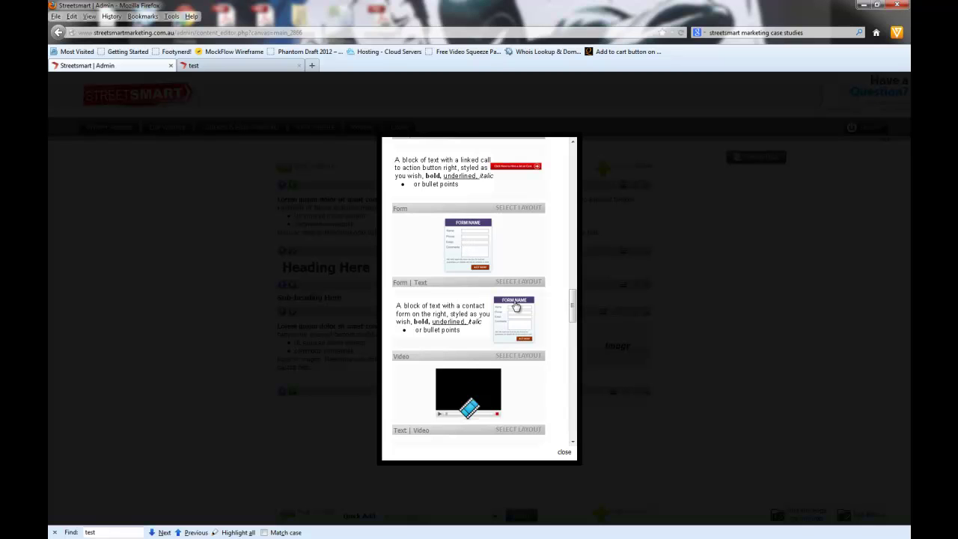
left_click(465, 244)
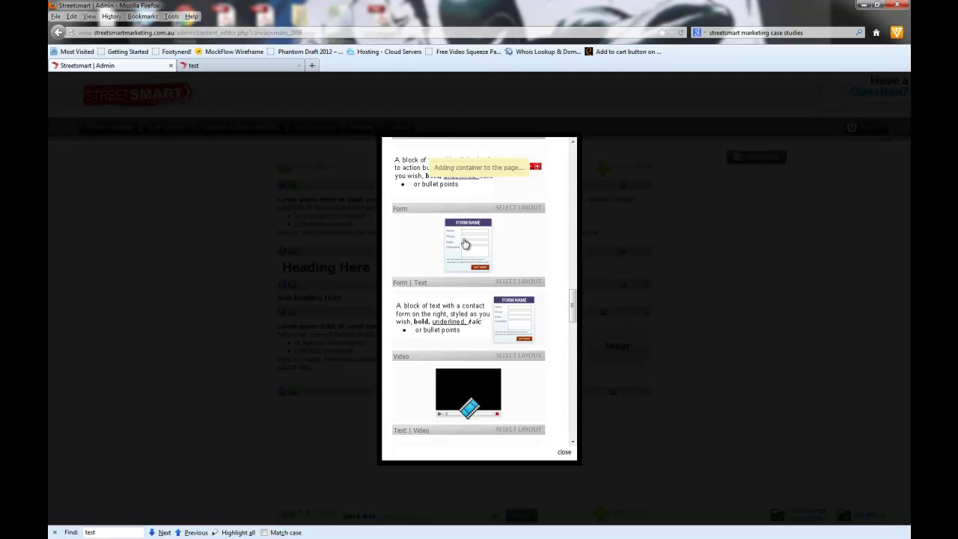
scroll(465, 245, "down", 3)
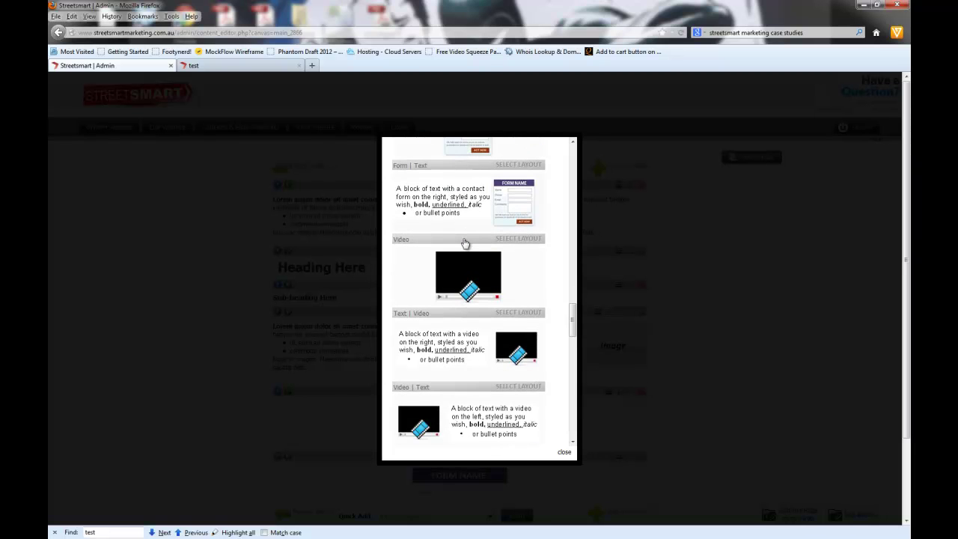
scroll(465, 245, "down", 2)
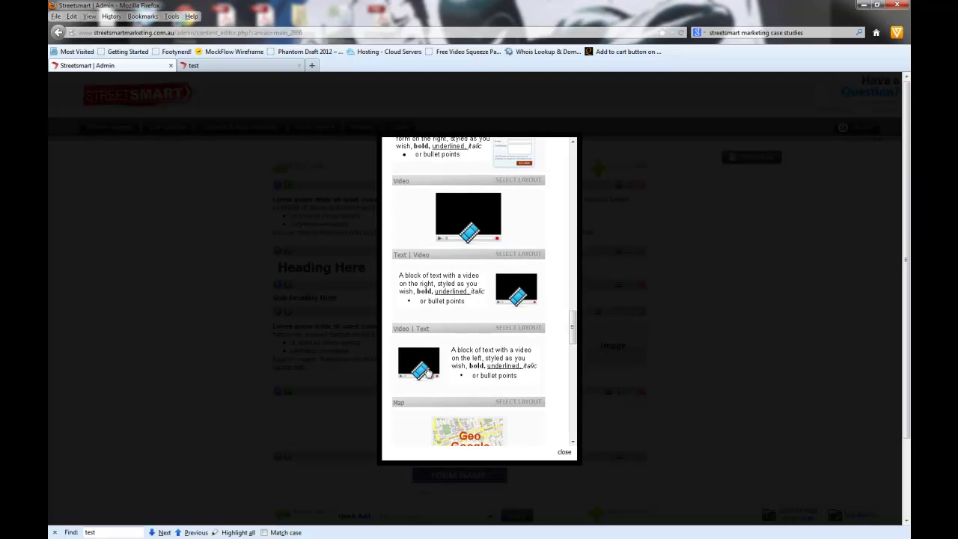
left_click(476, 211)
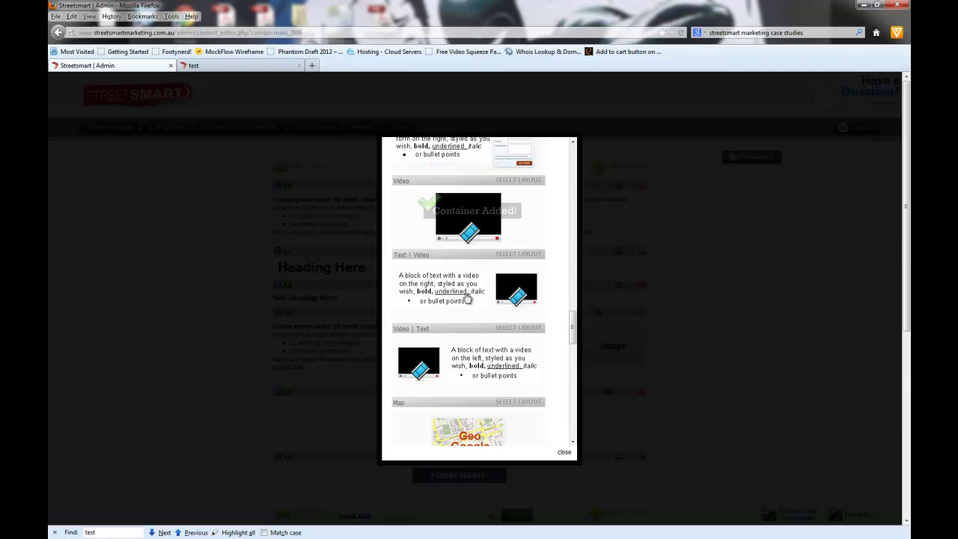
scroll(465, 298, "down", 5)
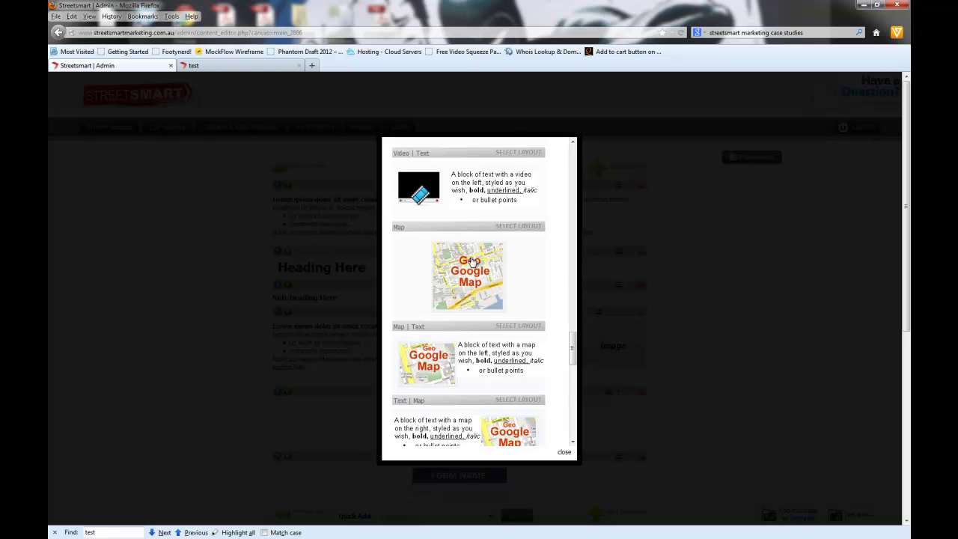
Step: Add a Map container and a JavaScript Widget container from the layout chooser
left_click(474, 275)
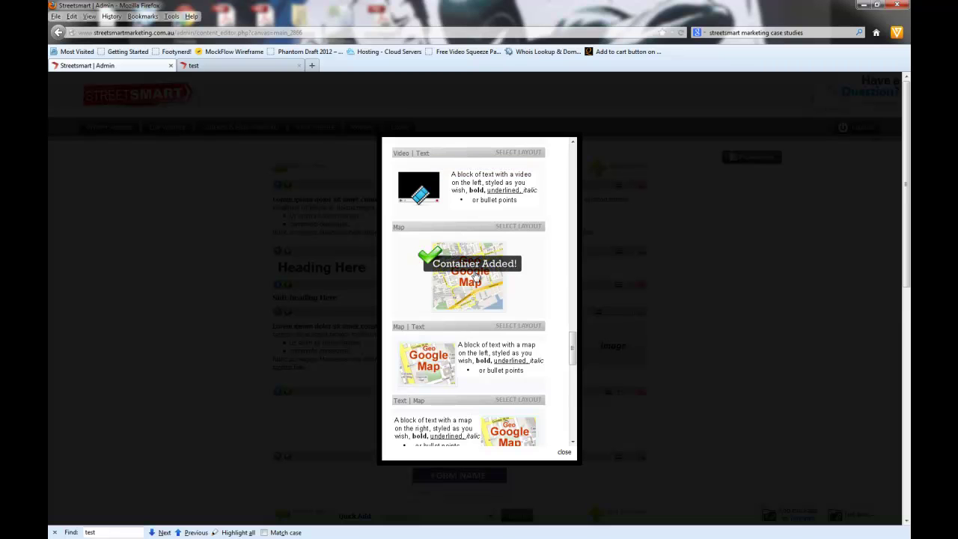
scroll(475, 276, "down", 5)
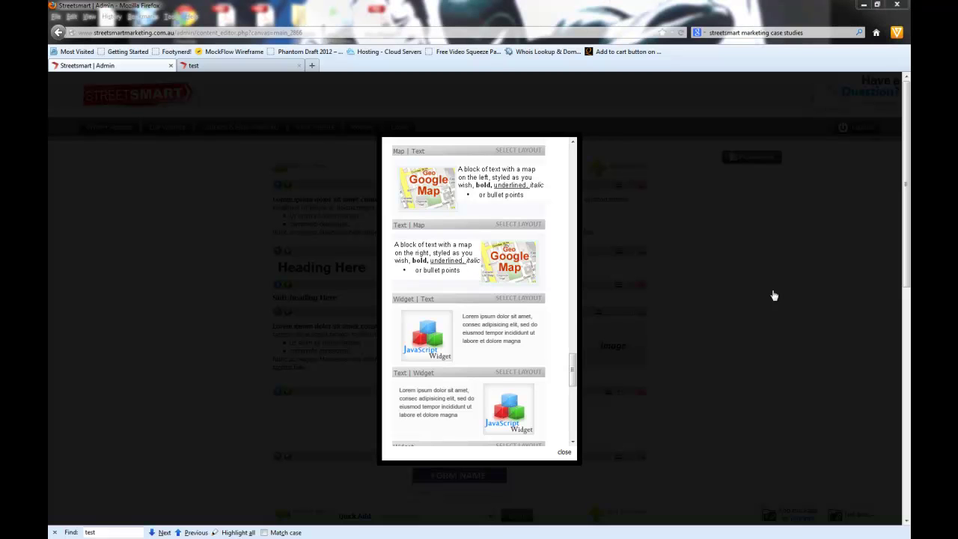
mouse_move(574, 369)
left_mouse_down()
mouse_move(573, 399)
mouse_move(572, 386)
left_mouse_up()
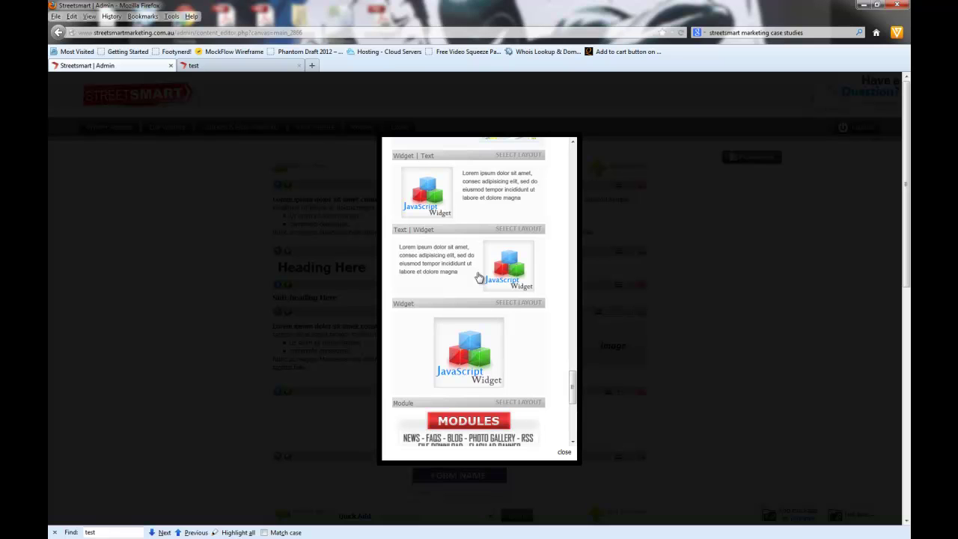
left_click(463, 349)
scroll(464, 348, "down", 3)
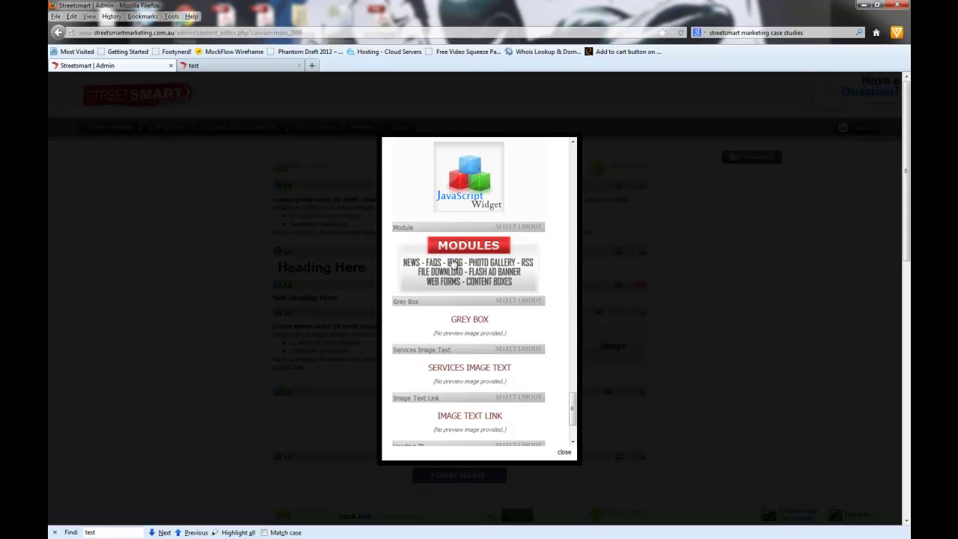
Step: Add a Module container from the layout chooser
left_click(457, 263)
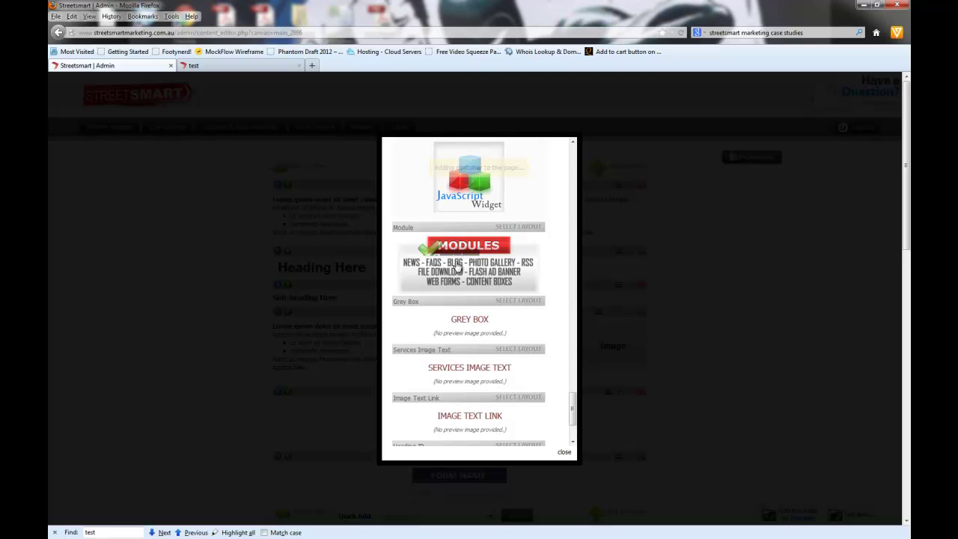
scroll(497, 357, "down", 2)
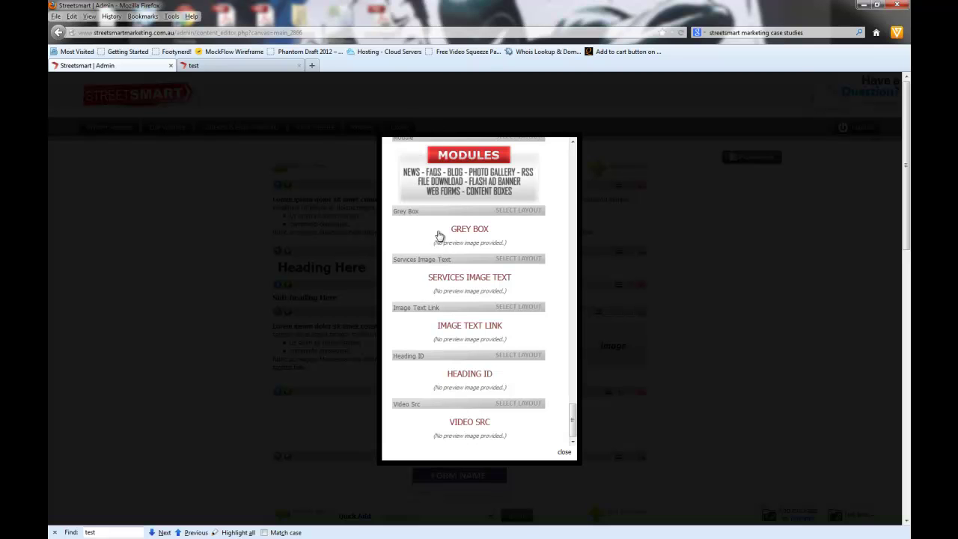
Step: Close the layout chooser, review the new blocks down to Module, and switch to the live 'test' tab
left_click(564, 453)
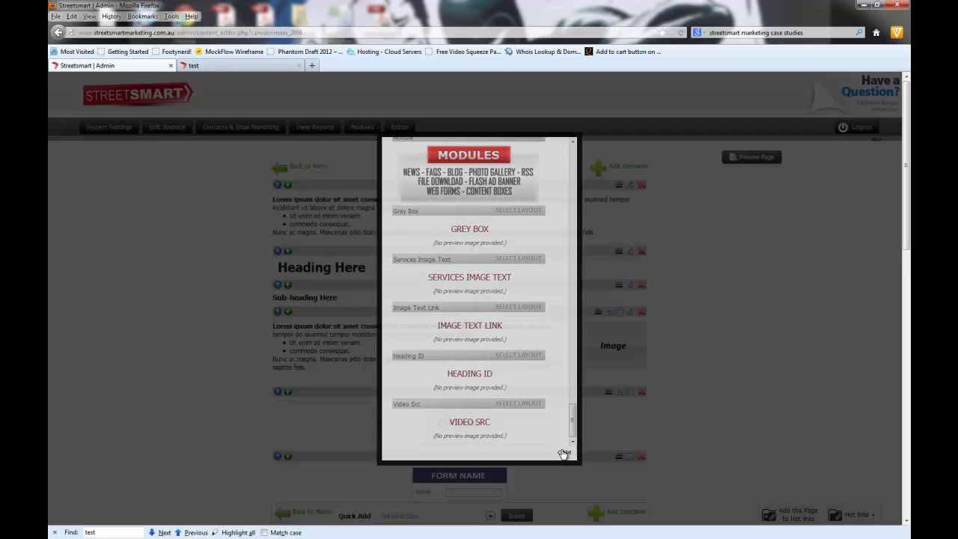
scroll(679, 290, "down", 10)
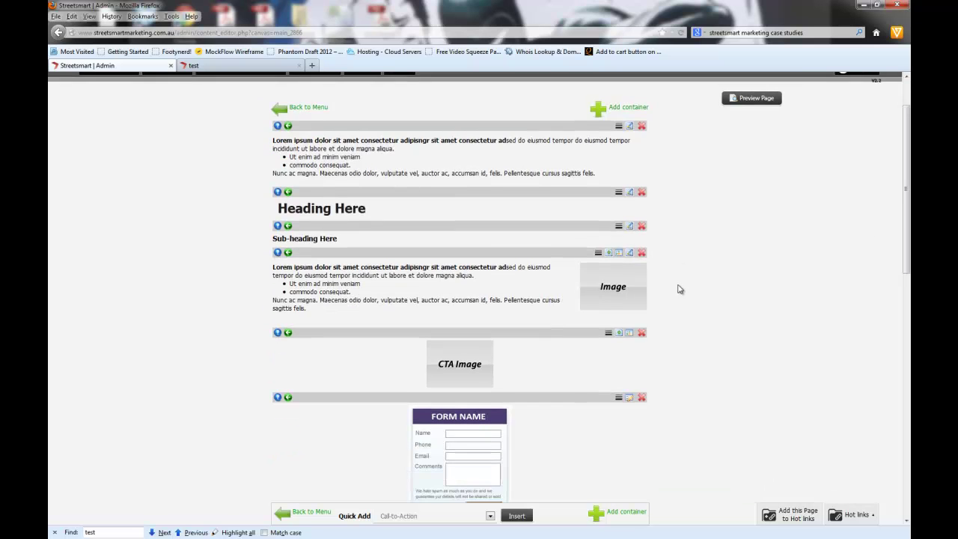
scroll(679, 289, "down", 5)
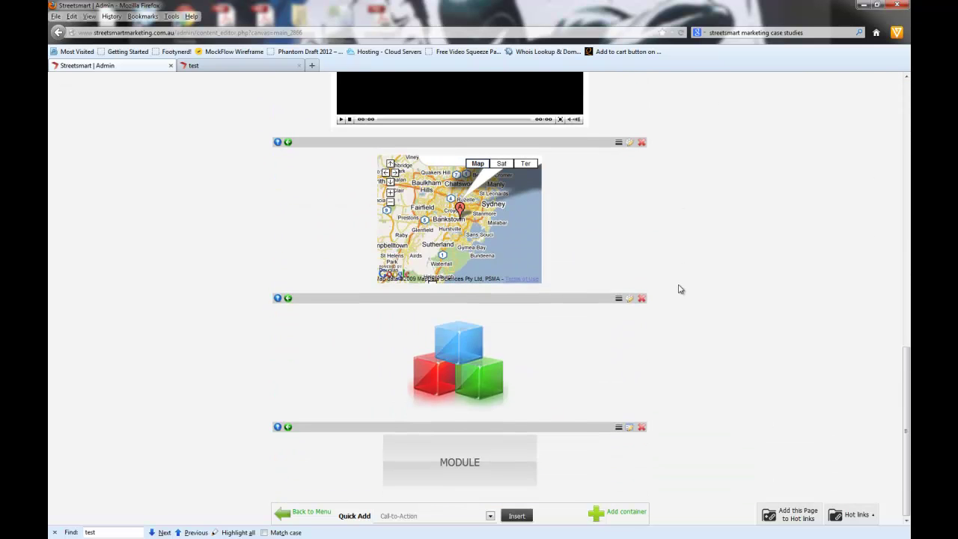
scroll(679, 290, "up", 15)
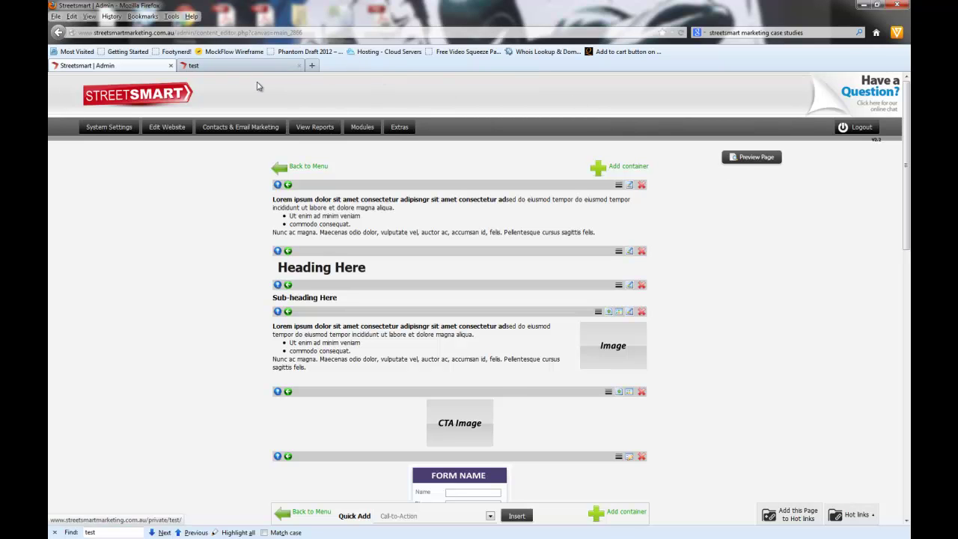
left_click(224, 66)
Step: Reload the live test page, dismiss the find bar, review all blocks, then return to the editor
left_click(681, 33)
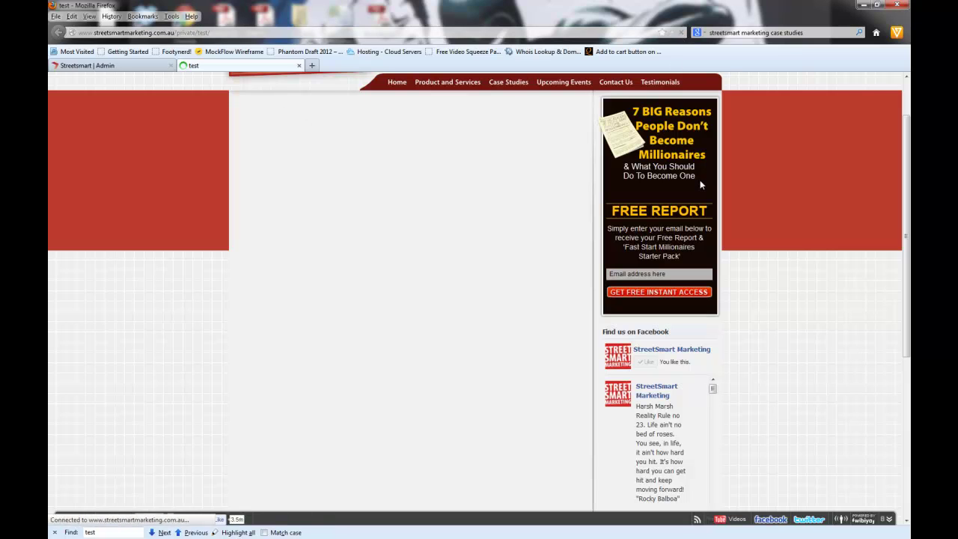
left_click(54, 533)
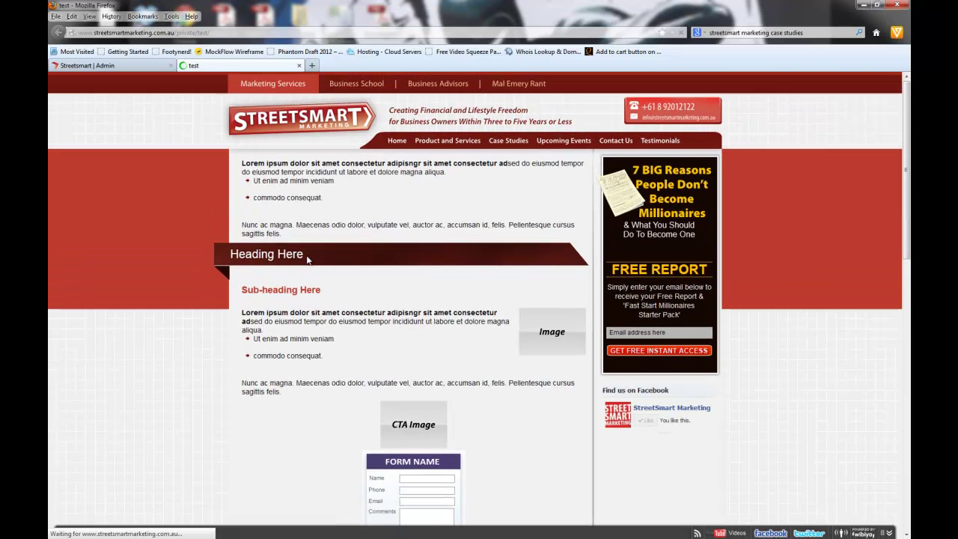
scroll(308, 260, "down", 10)
scroll(307, 259, "down", 4)
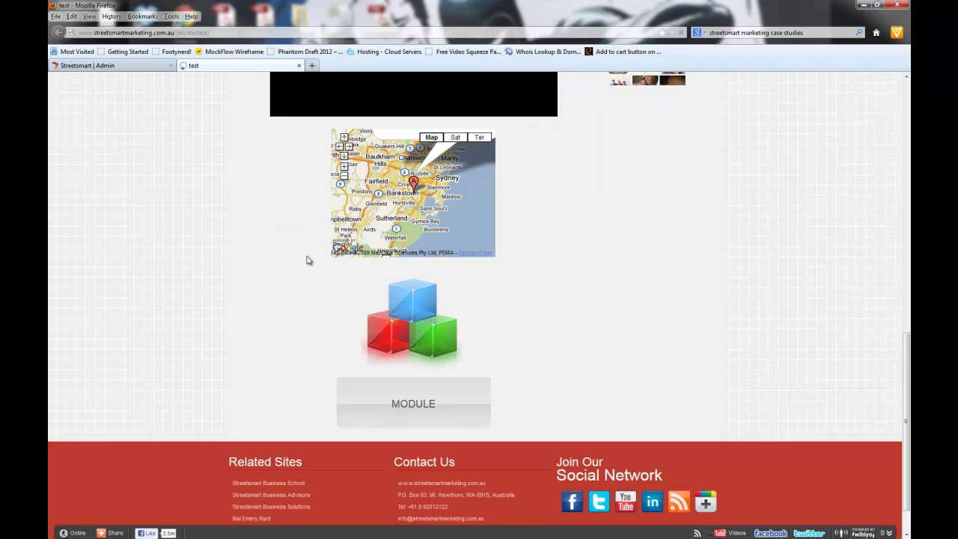
scroll(306, 260, "up", 8)
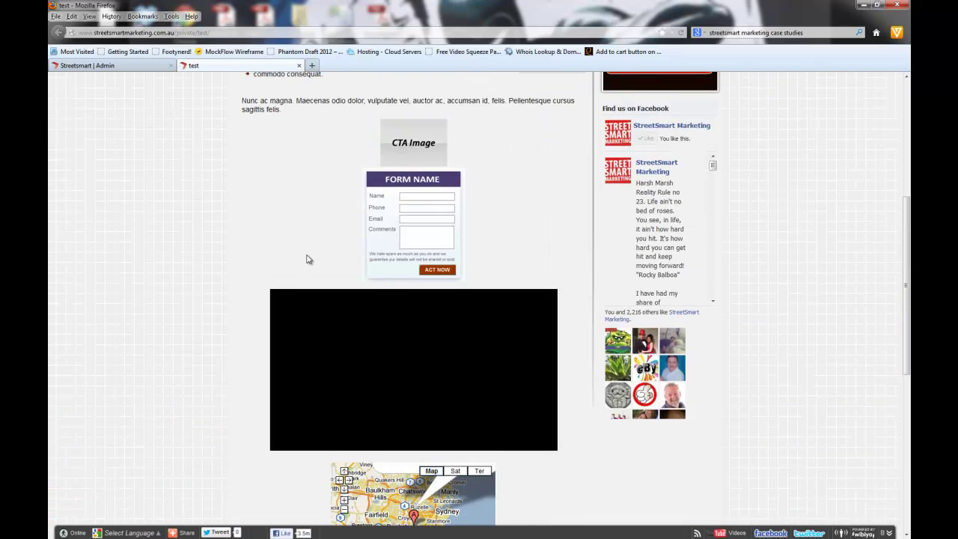
scroll(306, 259, "up", 4)
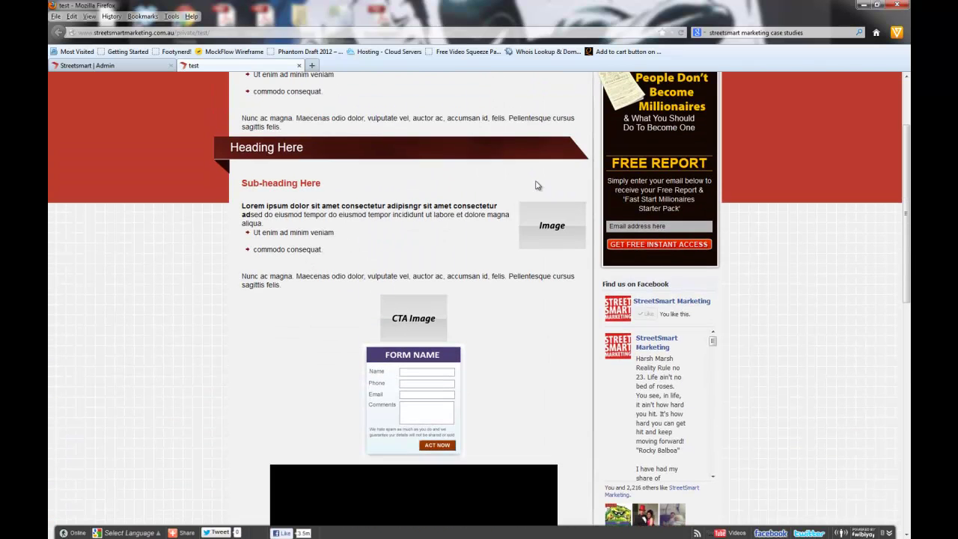
scroll(536, 186, "down", 3)
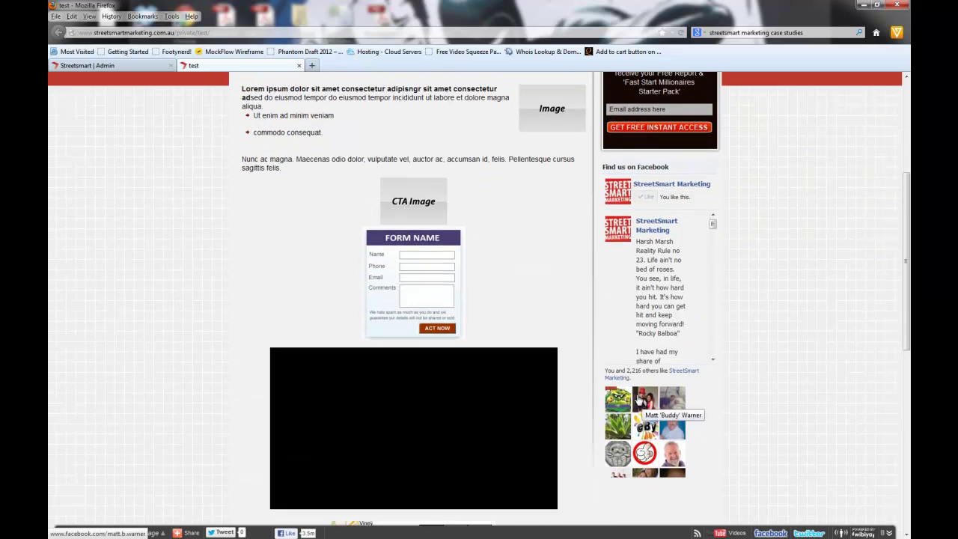
left_click(129, 70)
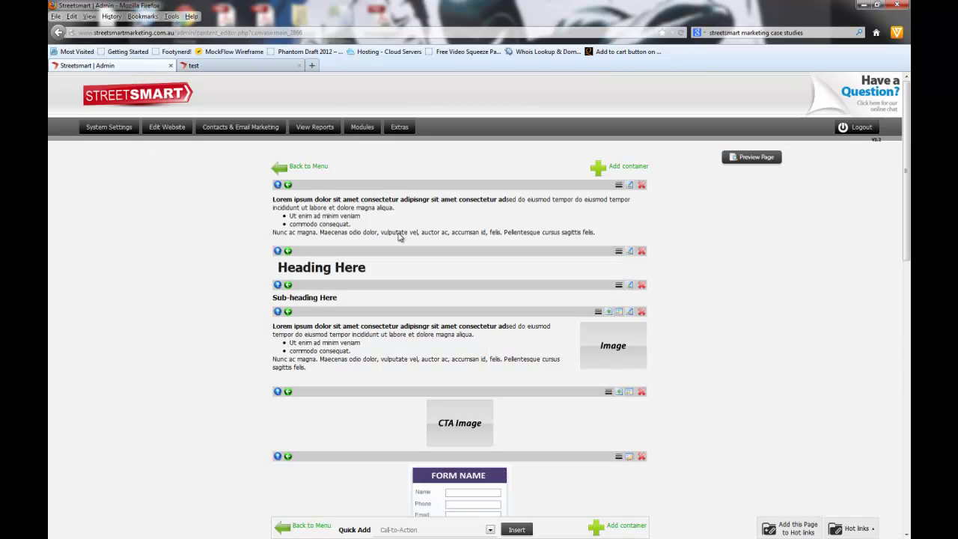
Step: Drag the Heading Here block above the first text block and reload the live test page
left_click(232, 66)
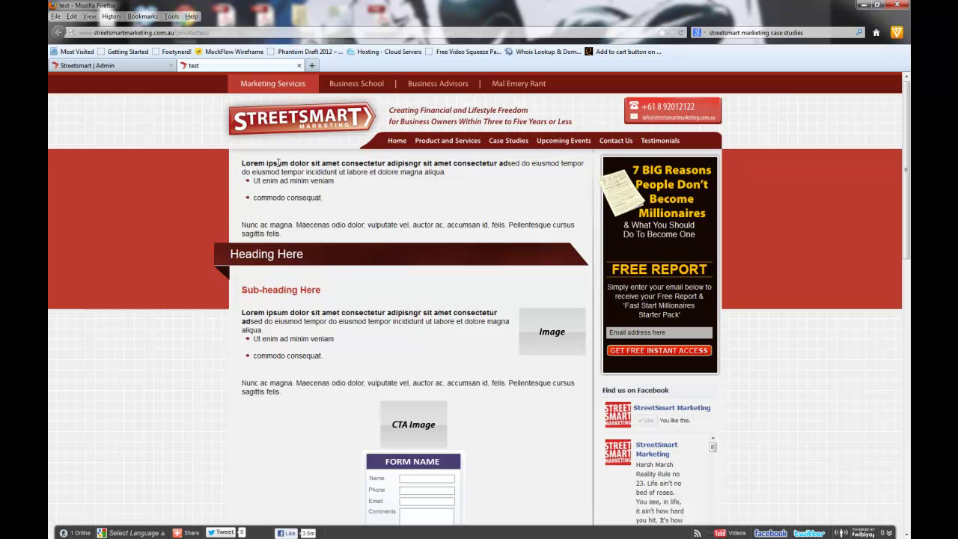
left_click(89, 67)
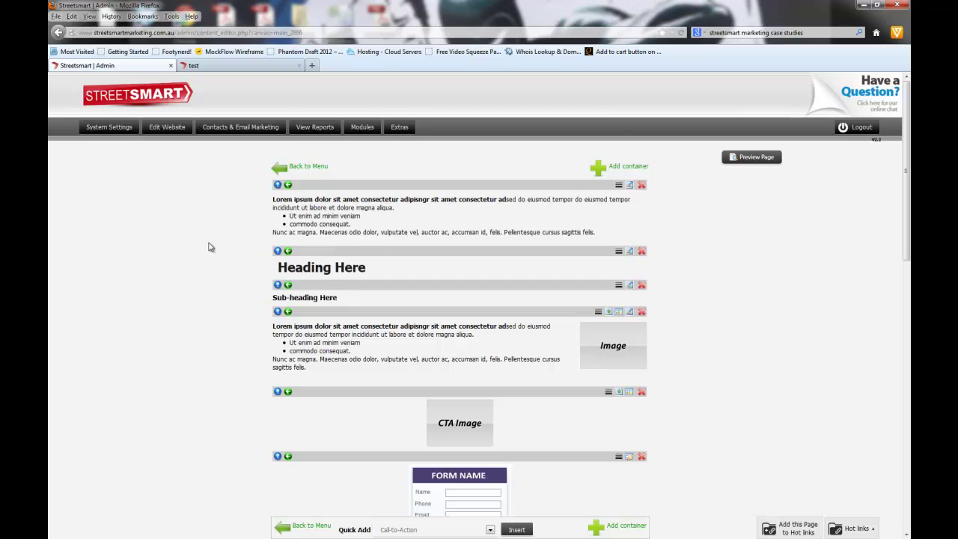
left_click_drag(428, 249, 421, 187)
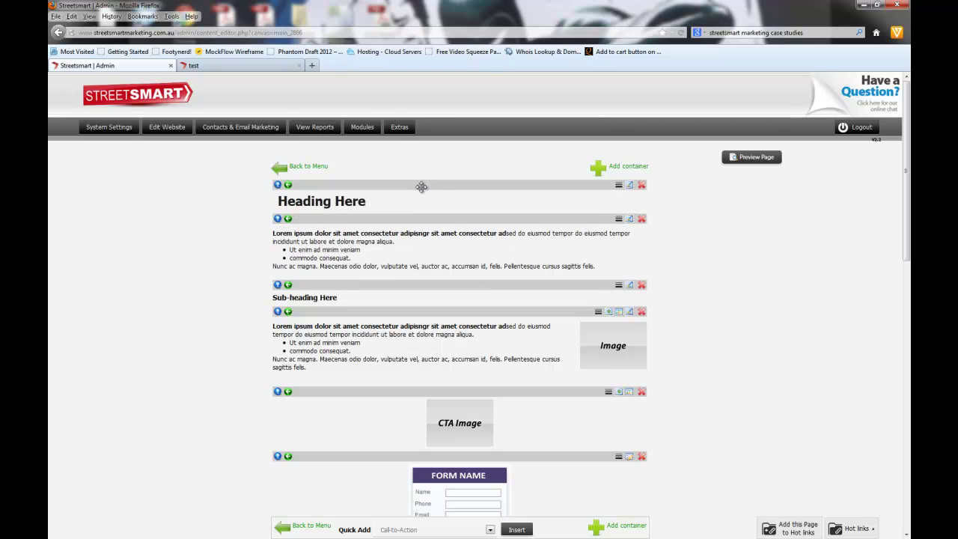
left_click(224, 66)
key("F5")
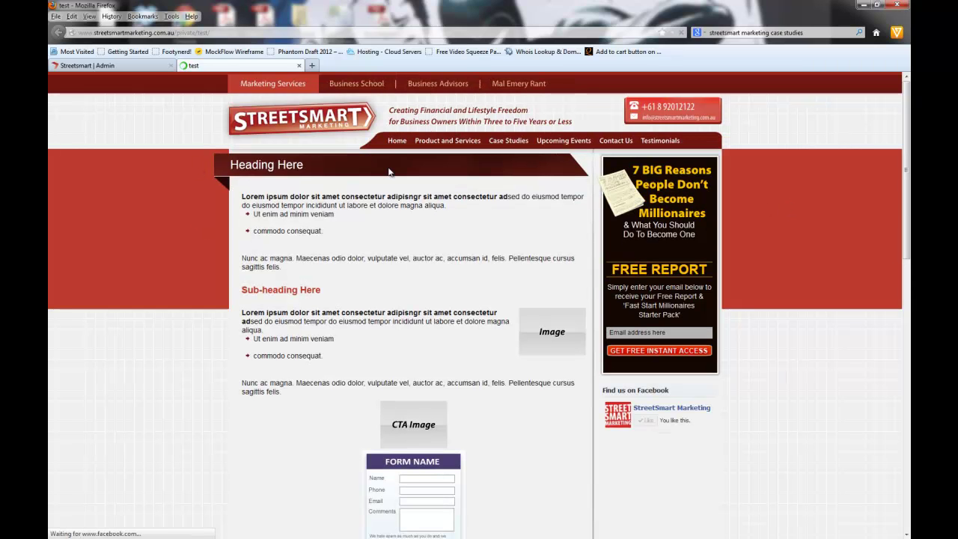
Step: Move the Sub-heading Here block below the text-and-image block and the FORM NAME block under the CTA Image
left_click(98, 66)
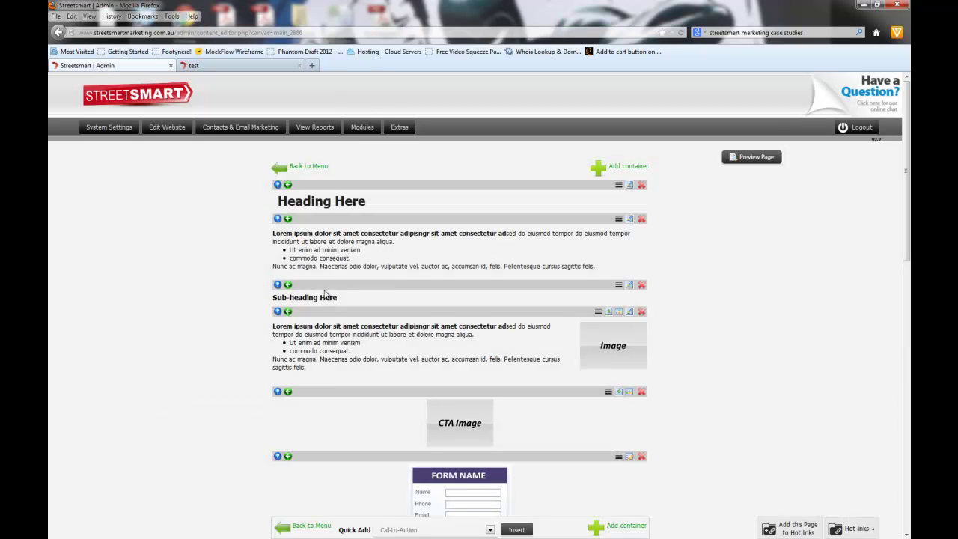
left_click_drag(326, 302, 402, 295)
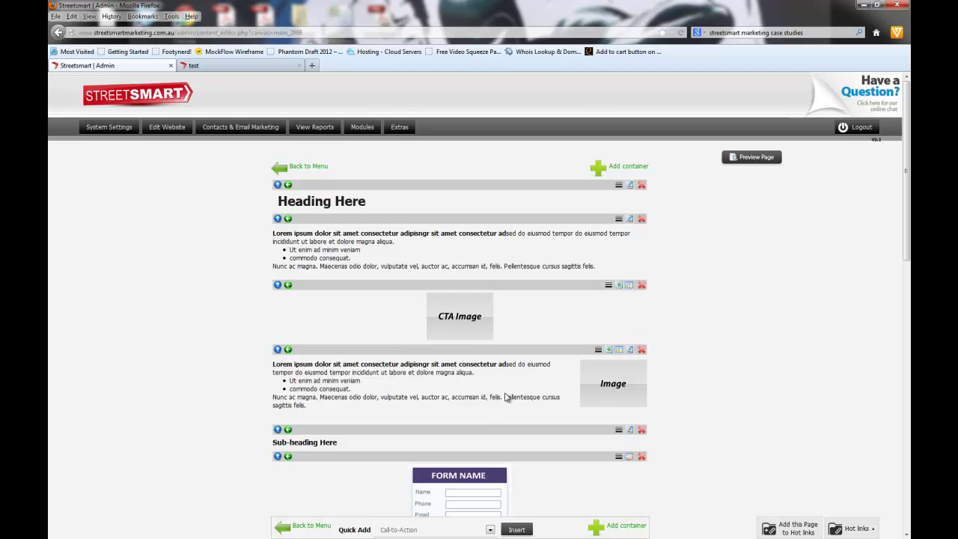
scroll(509, 393, "down", 3)
left_click_drag(459, 282, 472, 207)
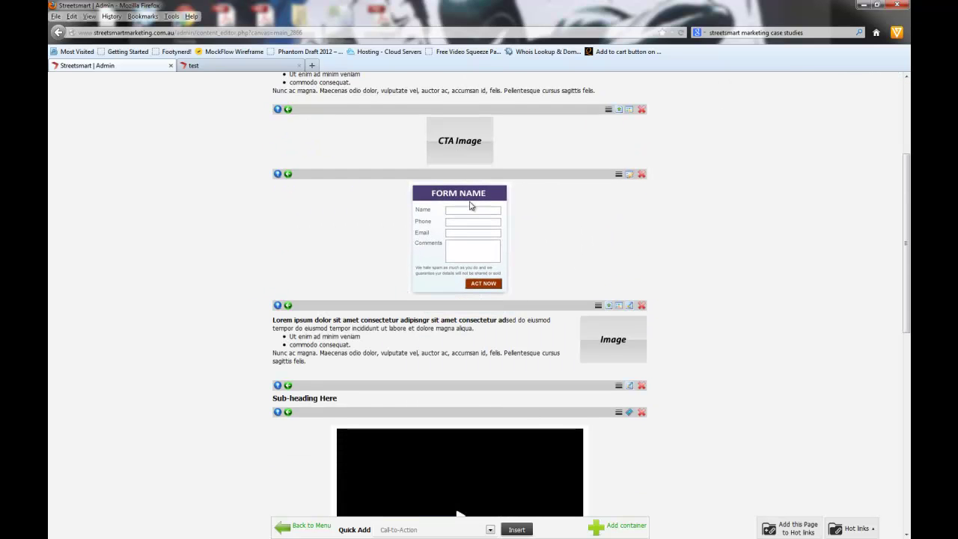
Step: Open the heading block's help, which shows 'Help videos coming soon!'
scroll(423, 356, "down", 3)
scroll(321, 304, "down", 3)
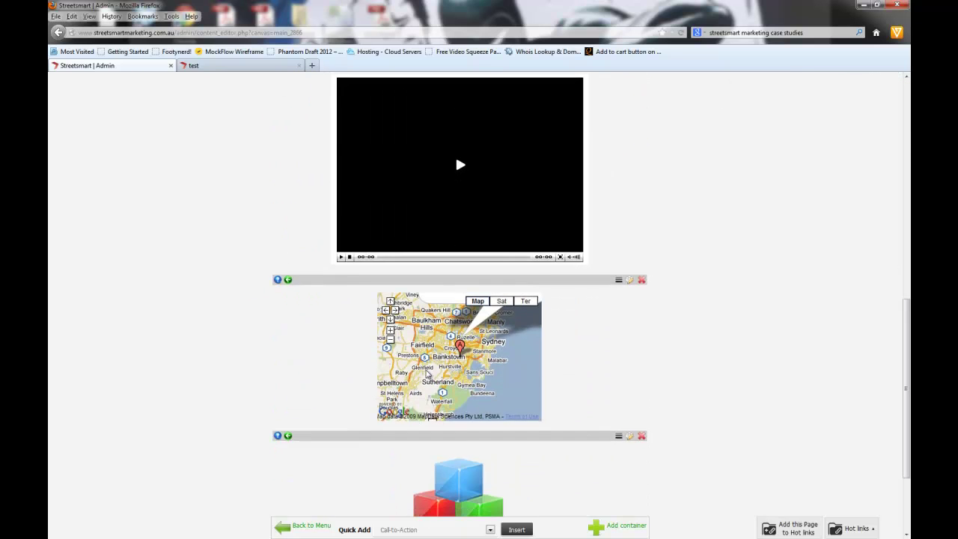
scroll(445, 374, "down", 2)
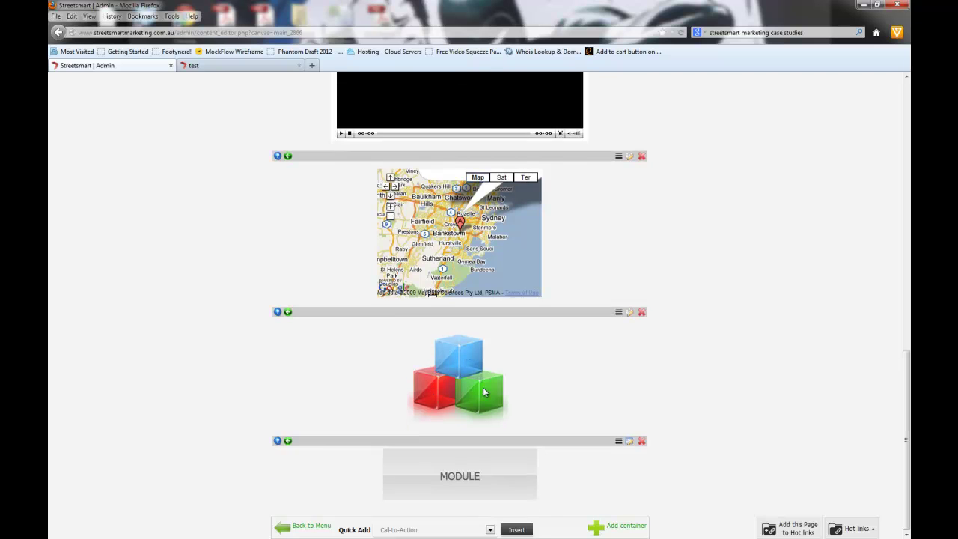
scroll(455, 288, "up", 10)
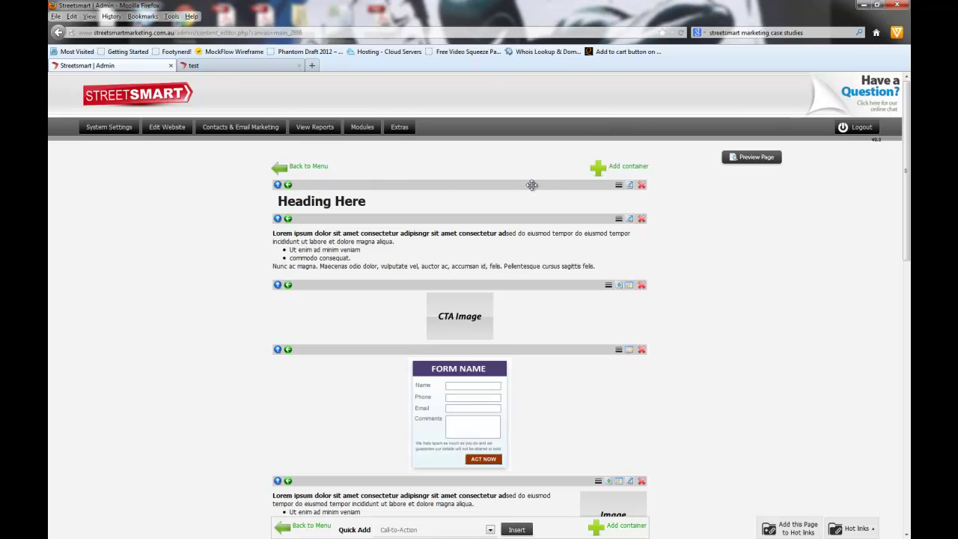
mouse_move(531, 185)
left_mouse_down()
mouse_move(537, 215)
mouse_move(531, 185)
left_mouse_up()
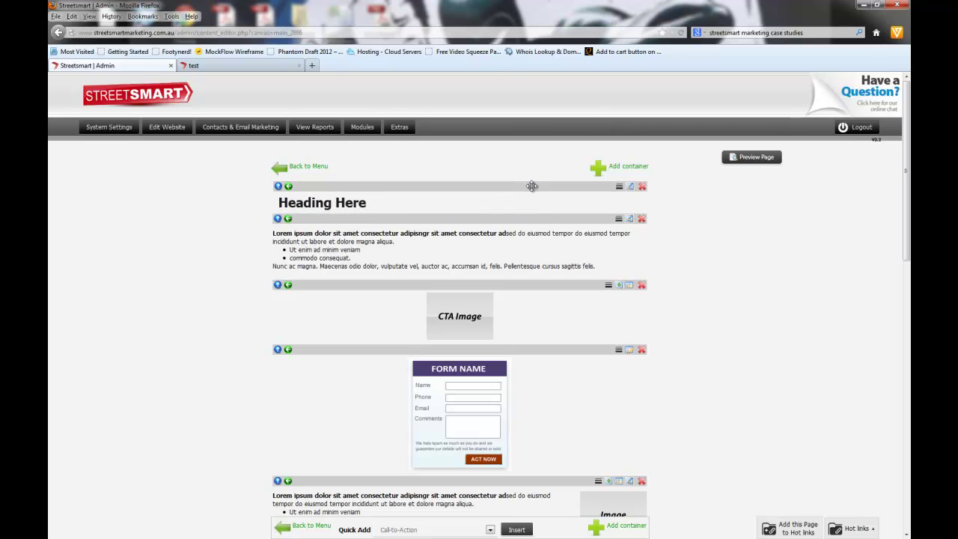
left_click(277, 185)
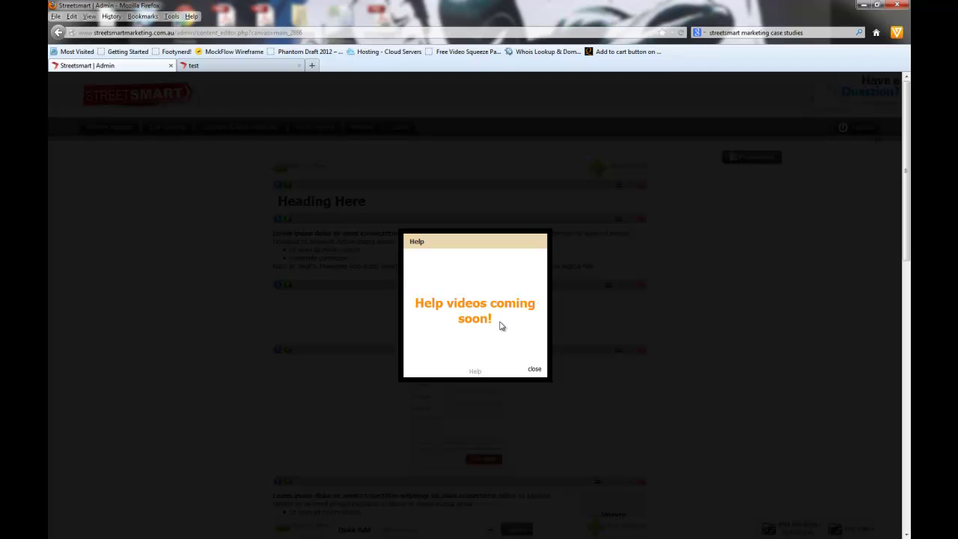
Step: Delete 'Heading Here ' from the top heading so it reads 'Isnt this so awesome?' and save it
left_click(534, 370)
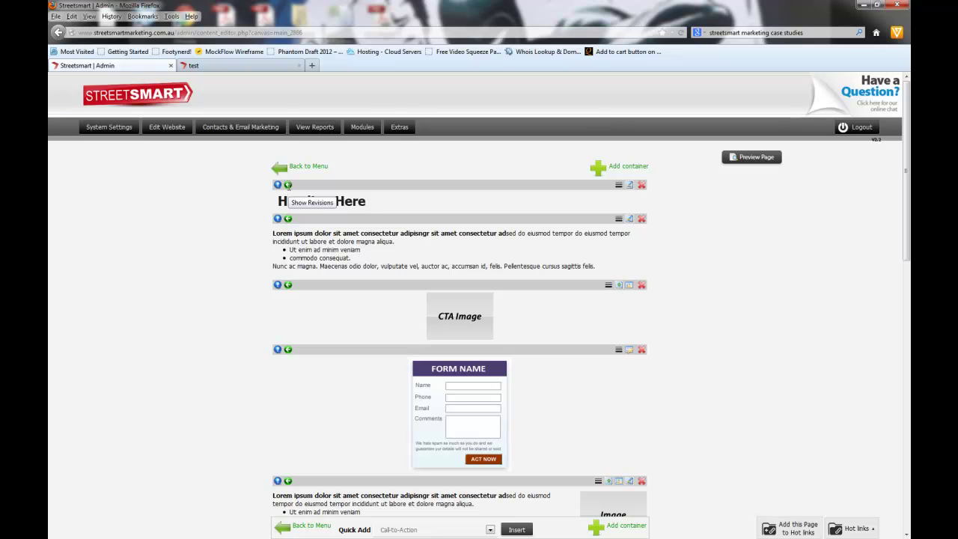
left_click(631, 186)
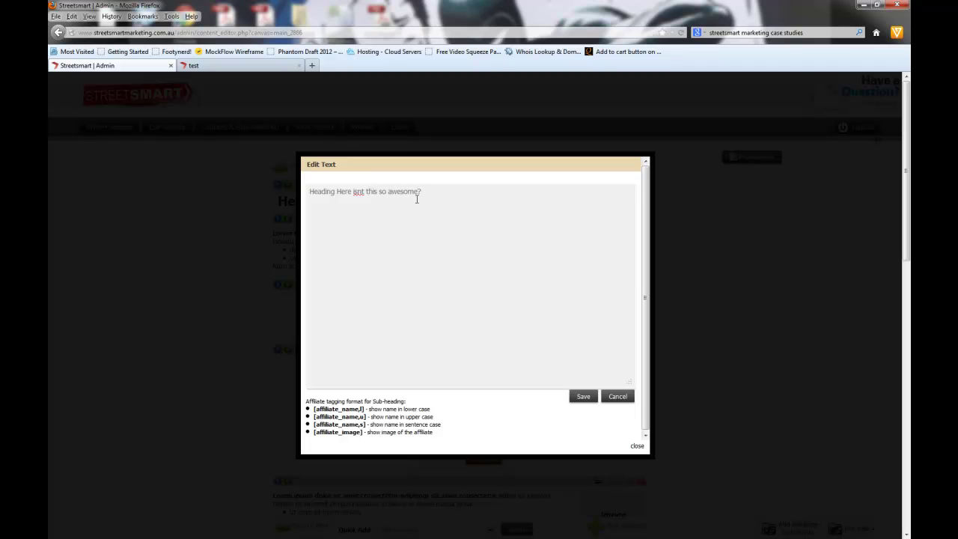
left_click_drag(355, 193, 218, 188)
key("BackSpace")
left_click(591, 398)
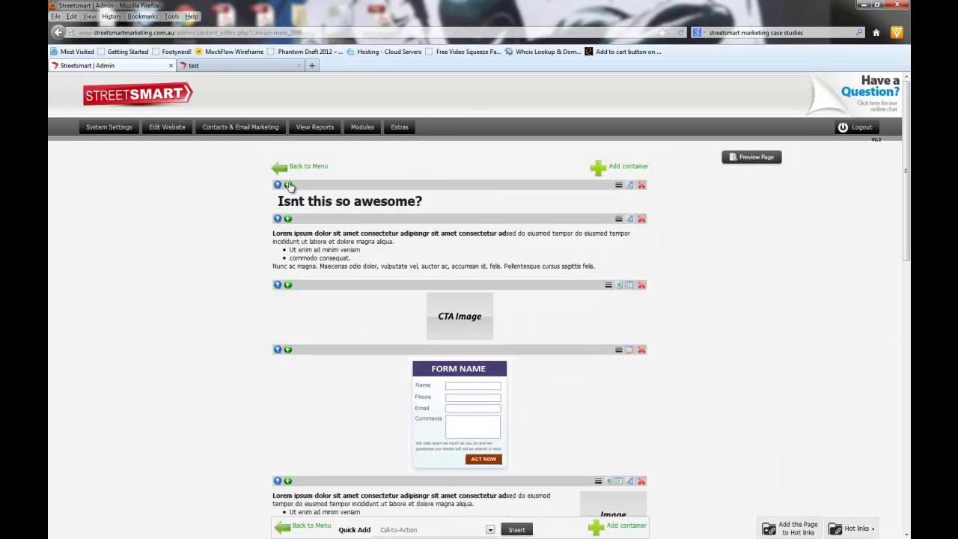
left_click(288, 186)
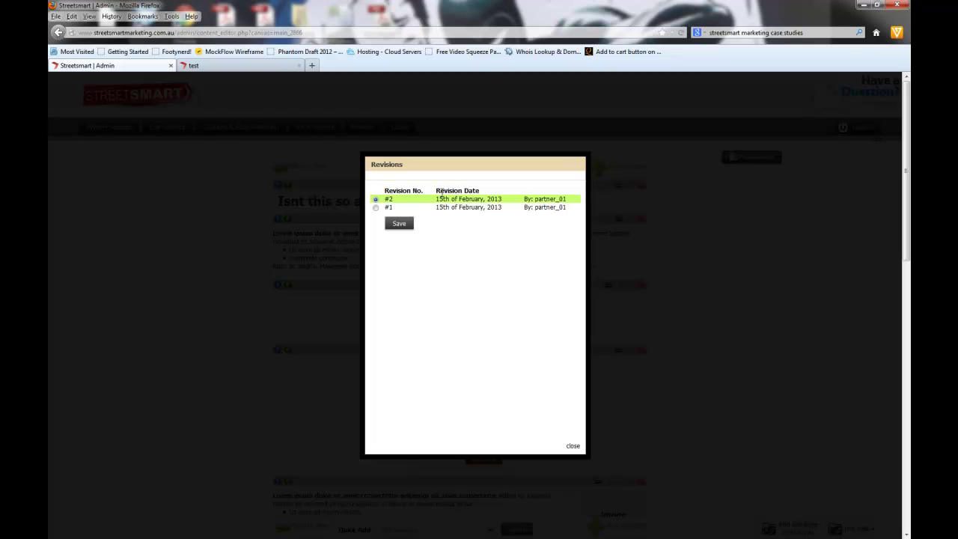
Step: Restore heading revision #1, then revision #2, and check the live test page still reads 'Isnt this so awesome?'
left_click_drag(437, 188, 571, 203)
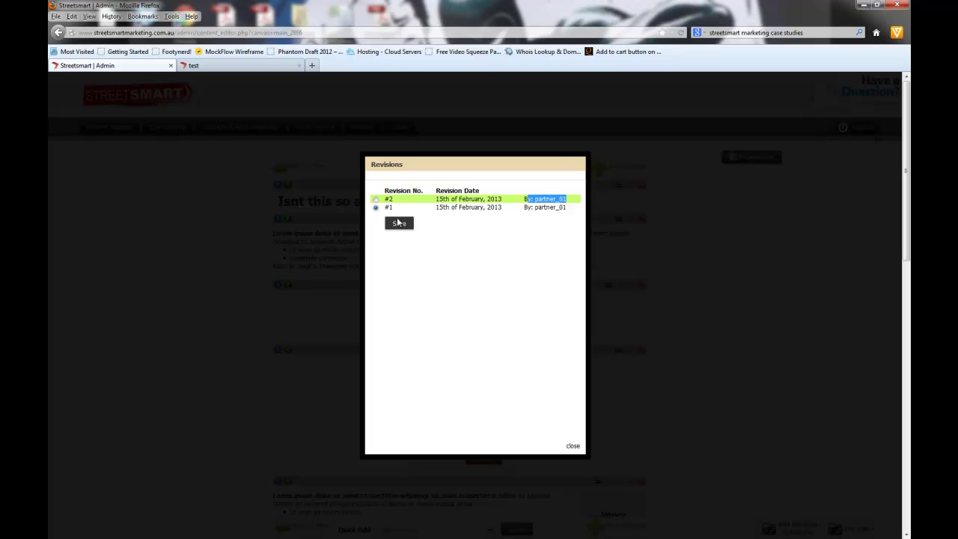
left_click(399, 226)
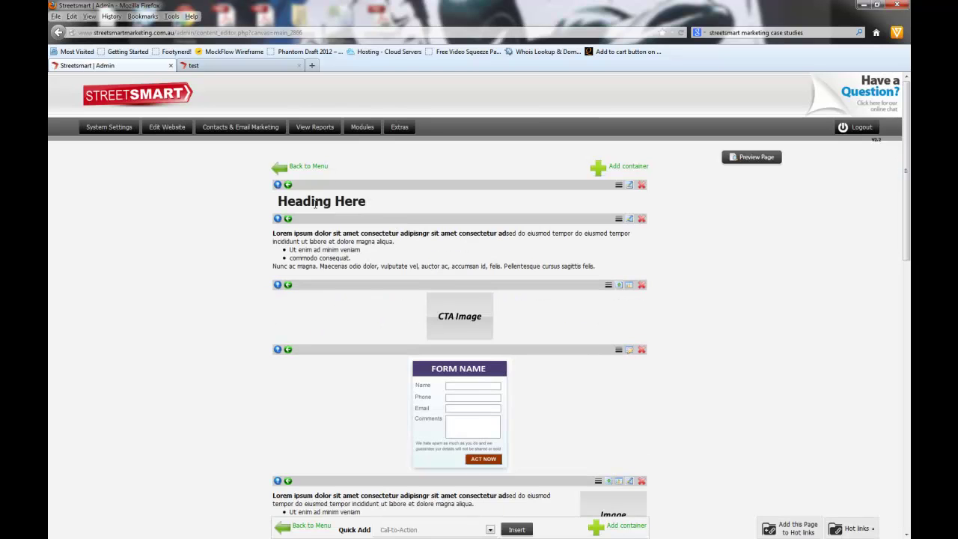
left_click(289, 186)
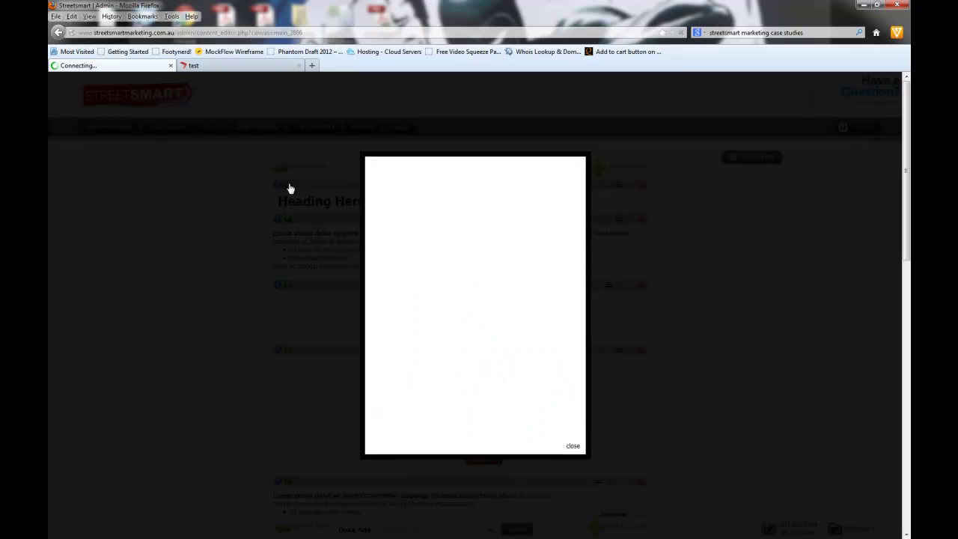
left_click(376, 199)
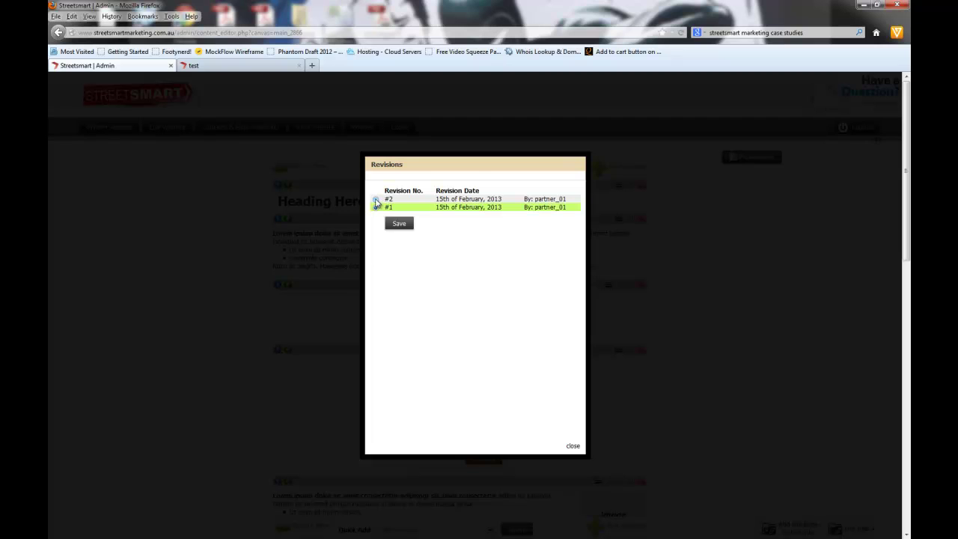
left_click(400, 224)
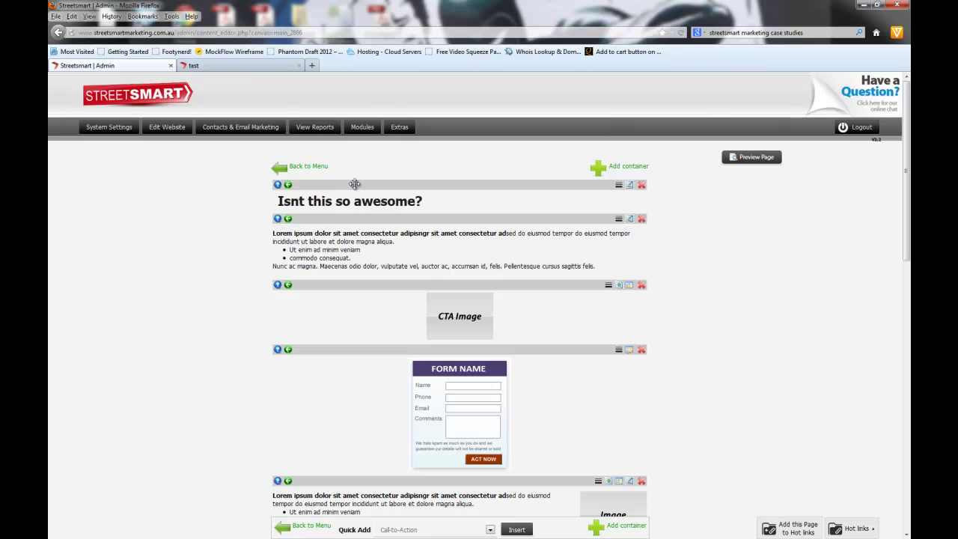
left_click(240, 66)
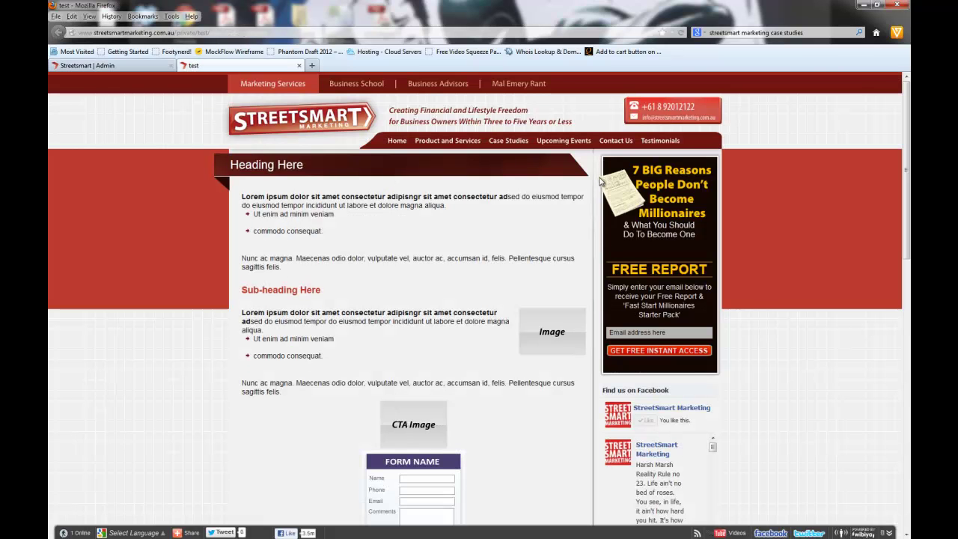
left_click(107, 66)
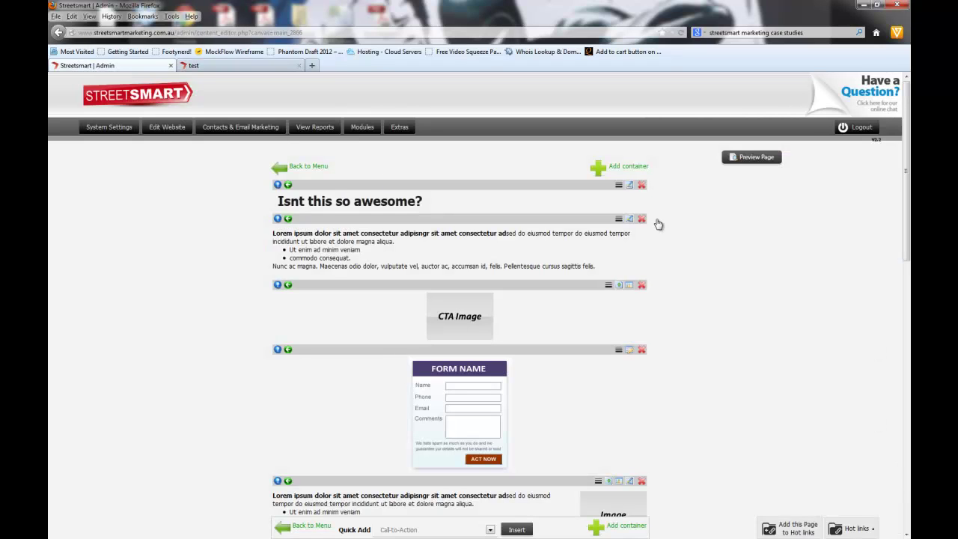
Step: Give the lorem ipsum text block a plain yellow border and check it on the reloaded test page
left_click(619, 220)
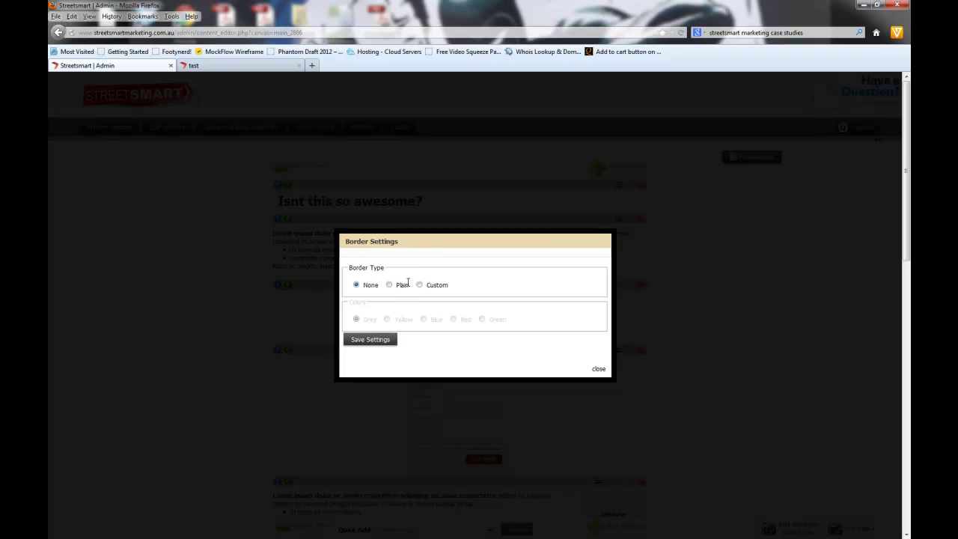
left_click(397, 286)
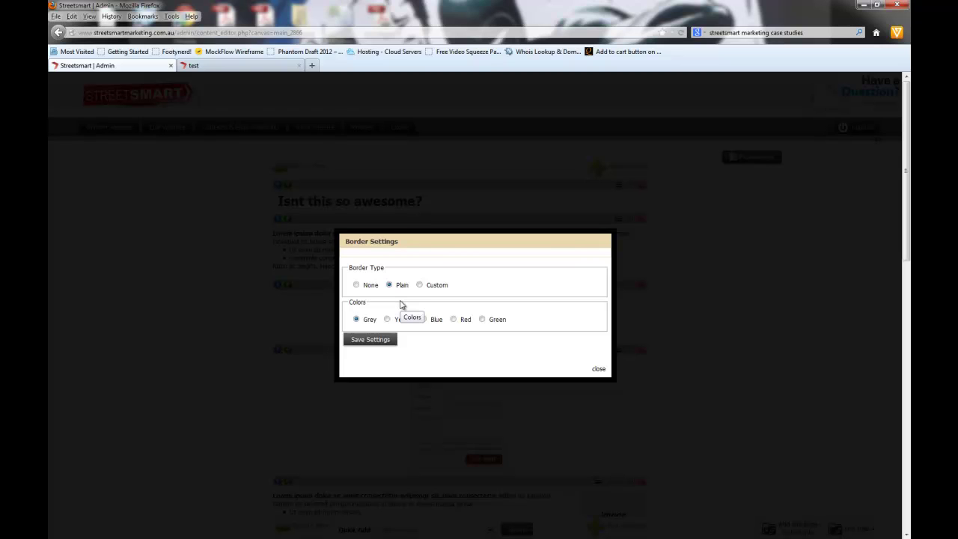
left_click(388, 321)
left_click(390, 340)
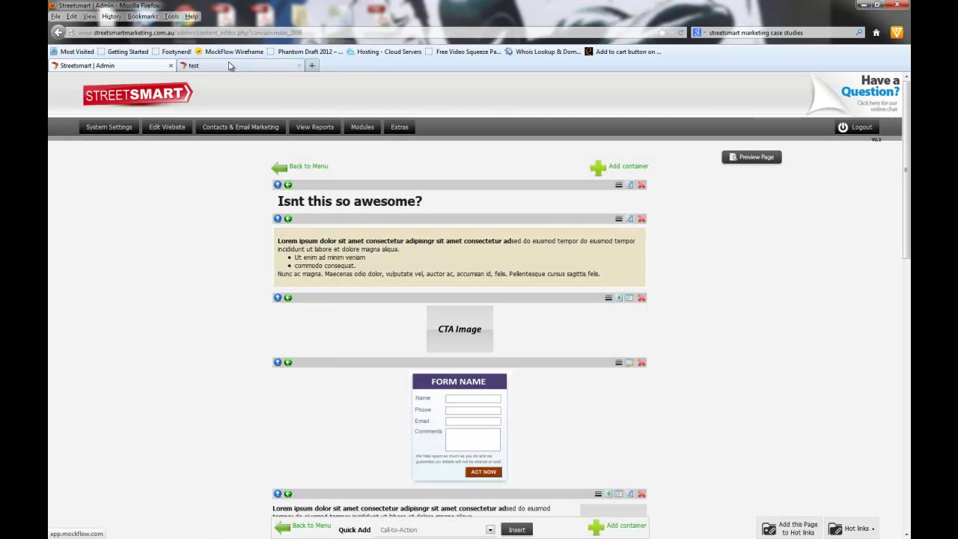
left_click(225, 66)
left_click(681, 33)
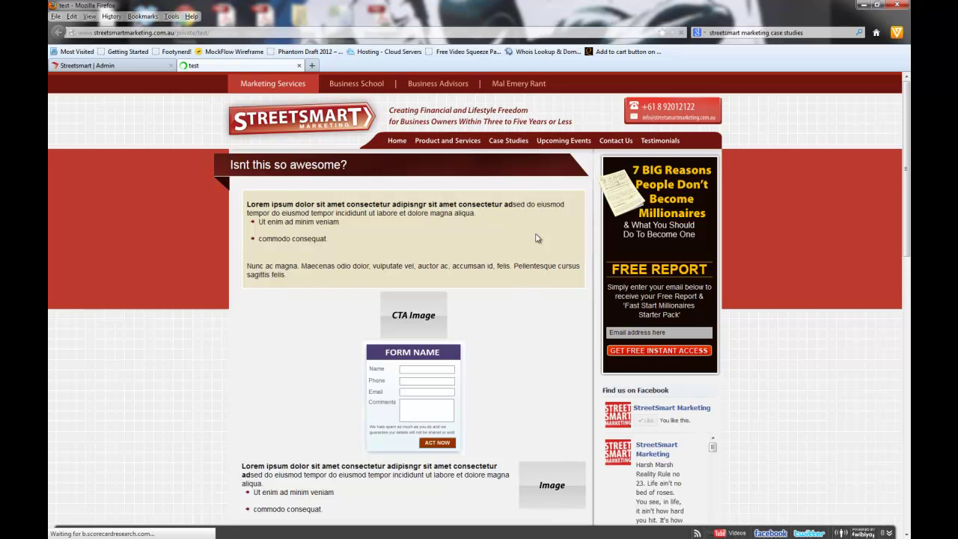
left_click(87, 65)
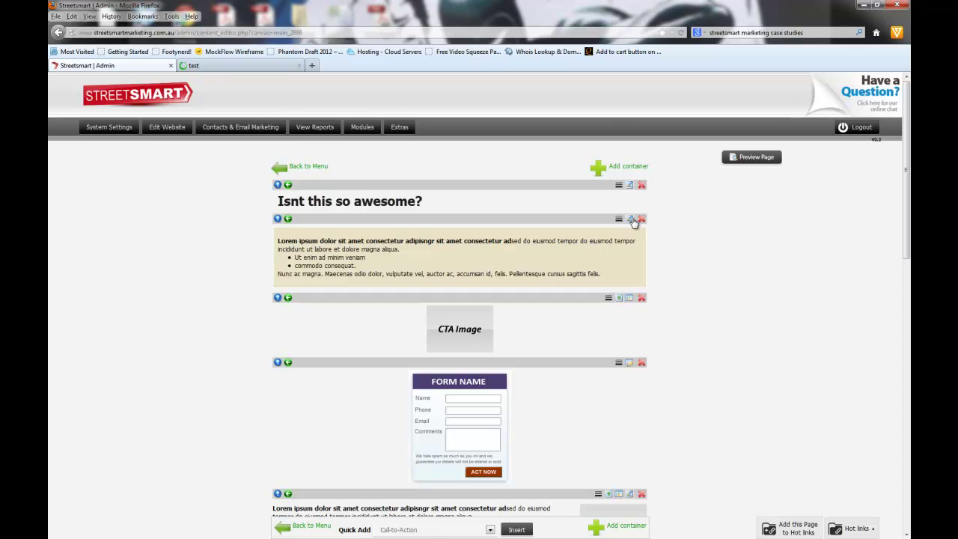
Step: Change the text block's border to plain red and confirm it on the reloaded test page
left_click(630, 218)
left_click(637, 446)
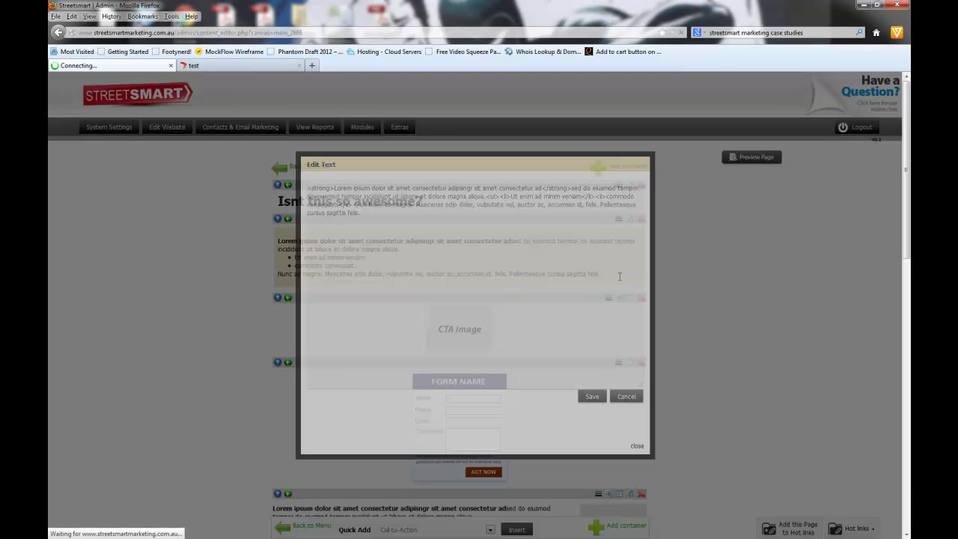
left_click(621, 222)
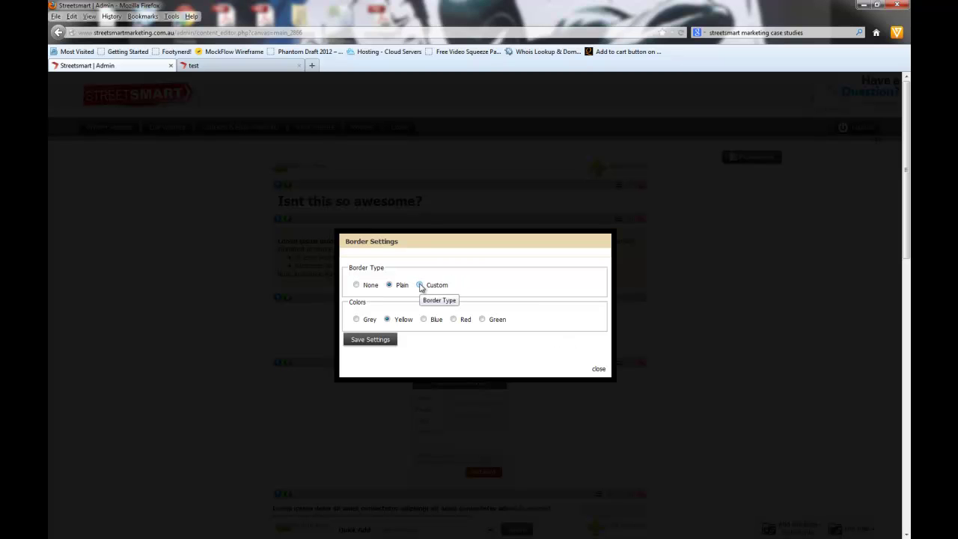
left_click(420, 285)
left_click(390, 286)
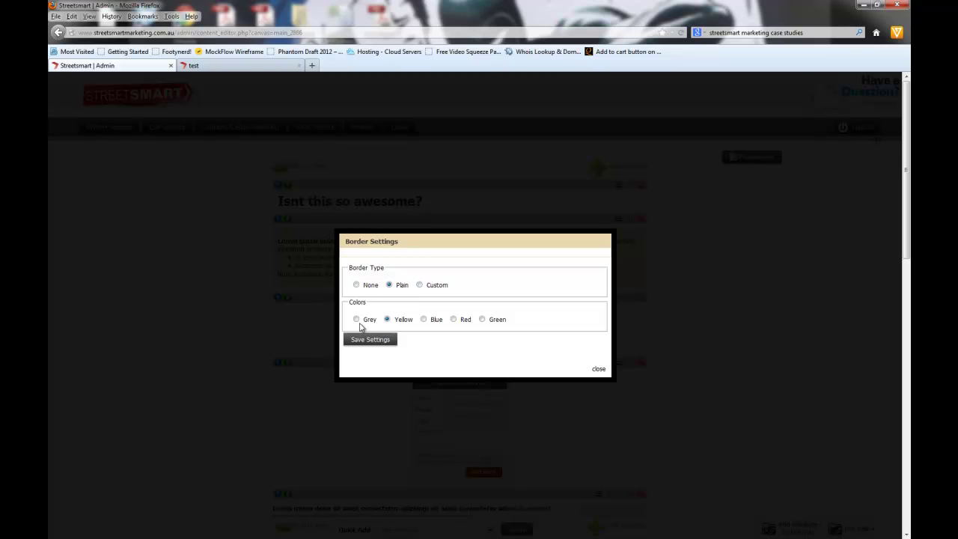
left_click(357, 320)
left_click(455, 320)
left_click(369, 339)
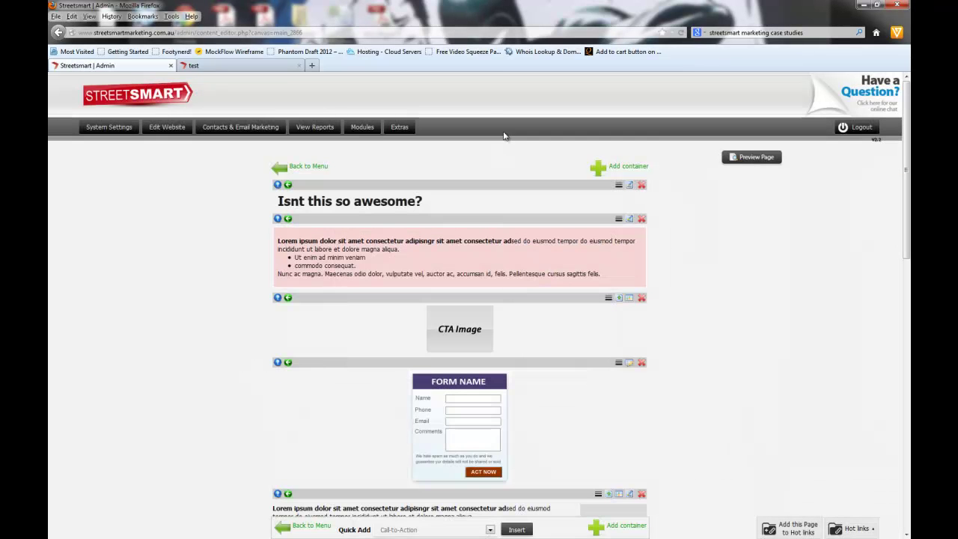
left_click(239, 65)
left_click(681, 33)
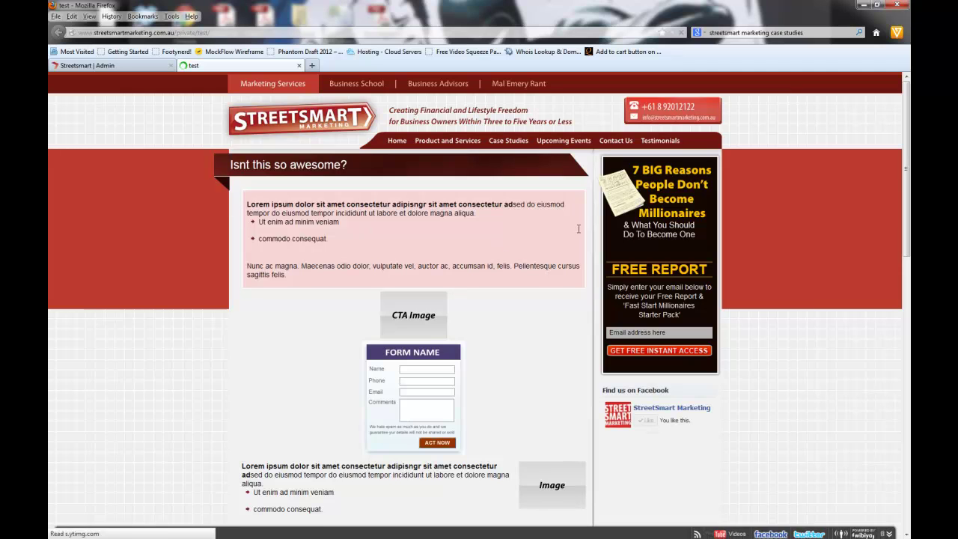
left_click(124, 65)
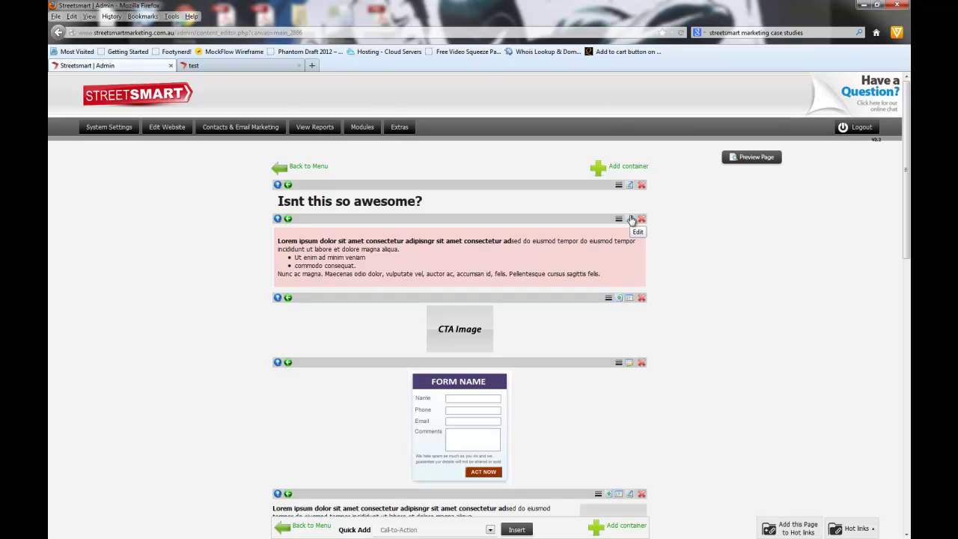
left_click(631, 220)
scroll(678, 271, "down", 2)
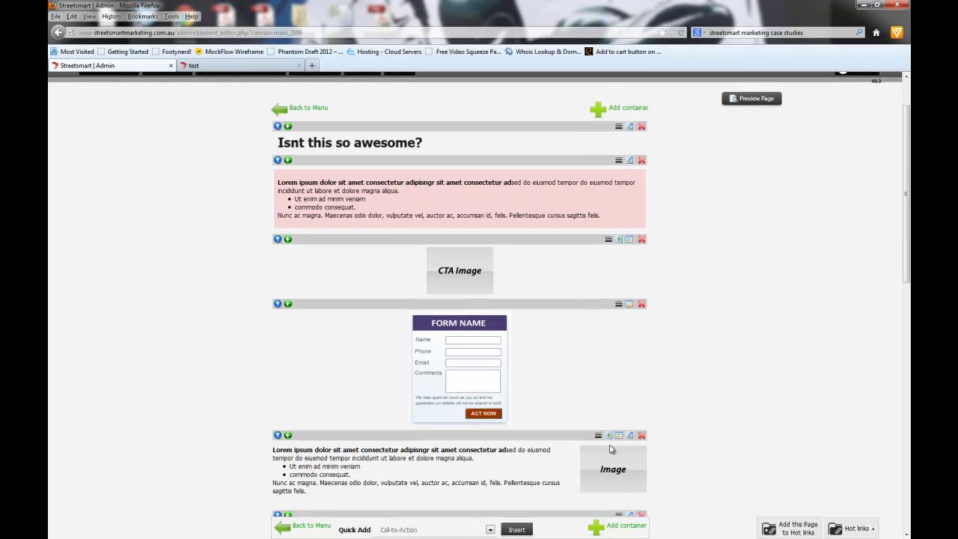
scroll(659, 352, "down", 4)
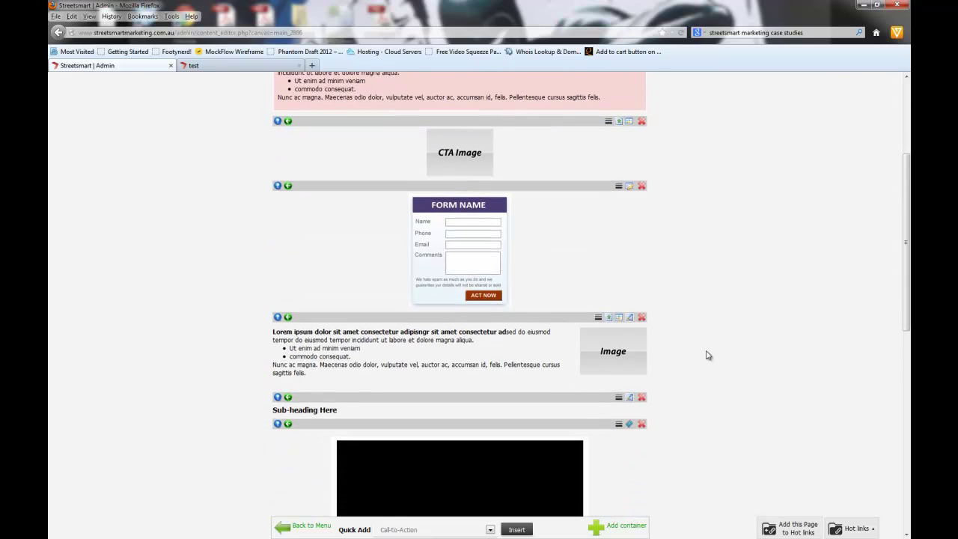
scroll(708, 355, "down", 4)
scroll(706, 354, "up", 5)
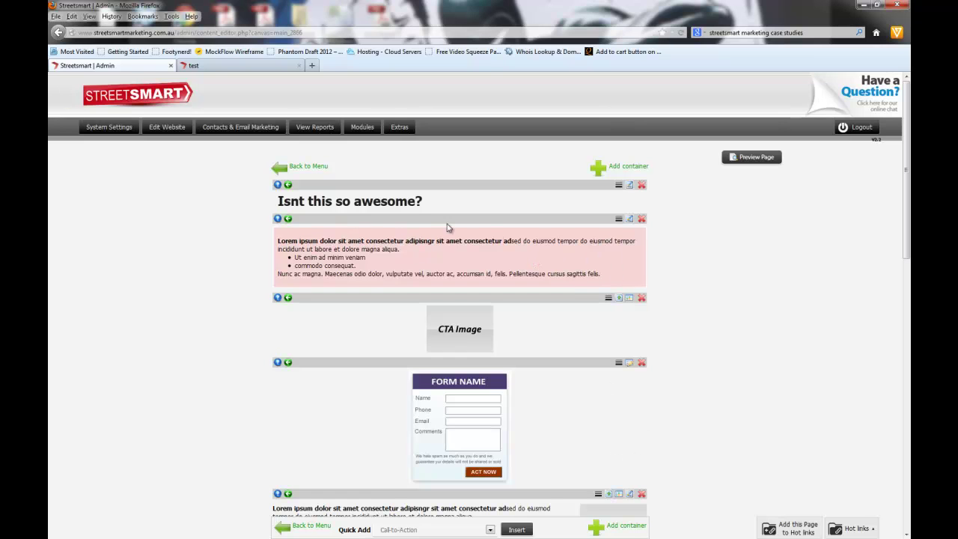
Step: Open the text block for editing and view its HTML source, closing it without changes
left_click(631, 219)
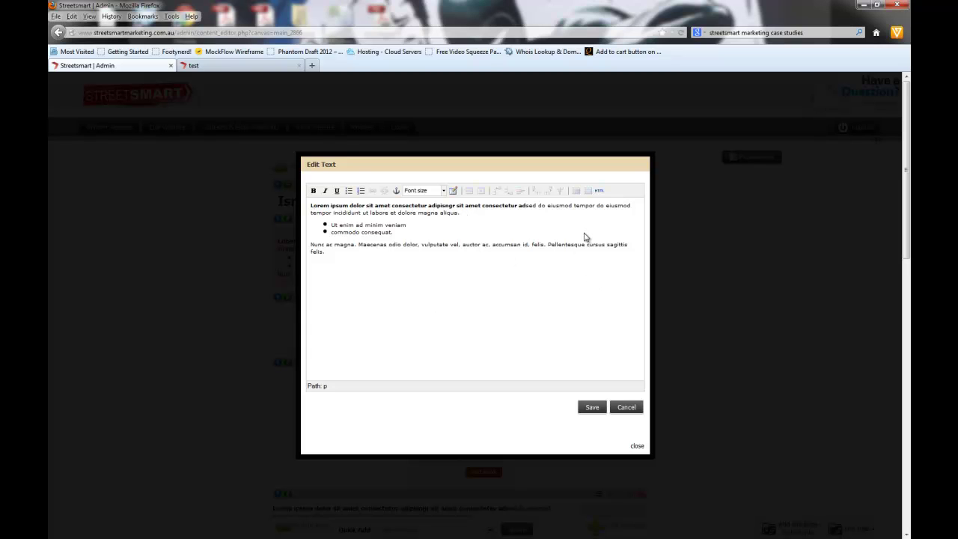
left_click(600, 190)
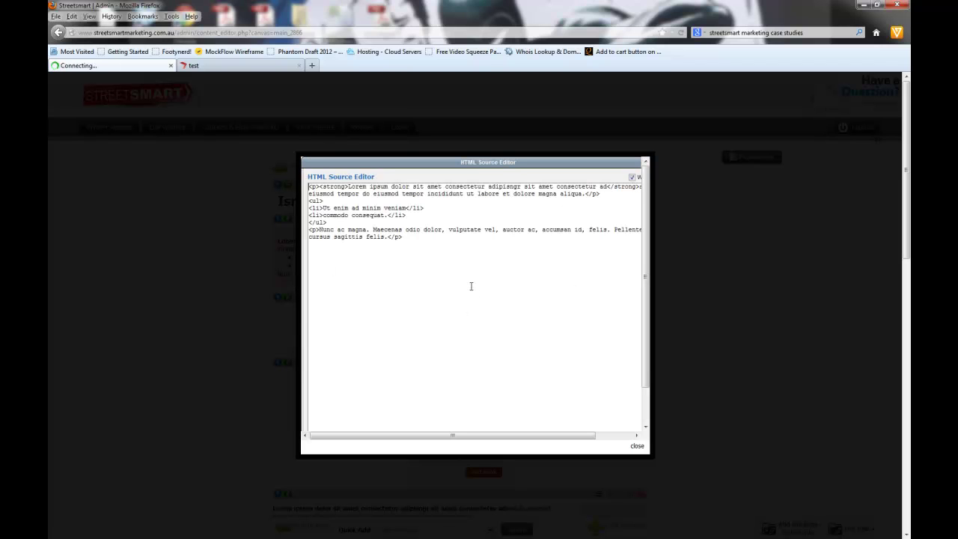
scroll(376, 380, "down", 1)
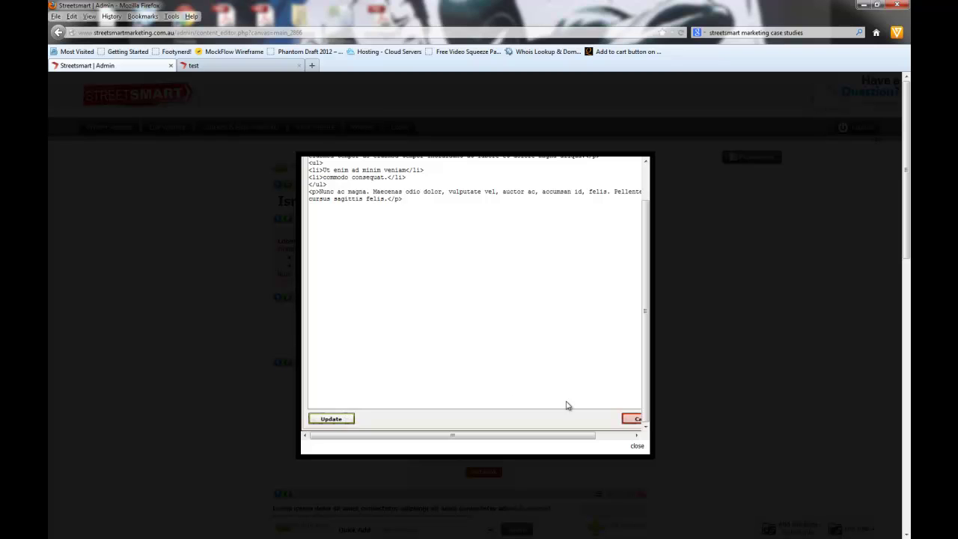
left_click(632, 419)
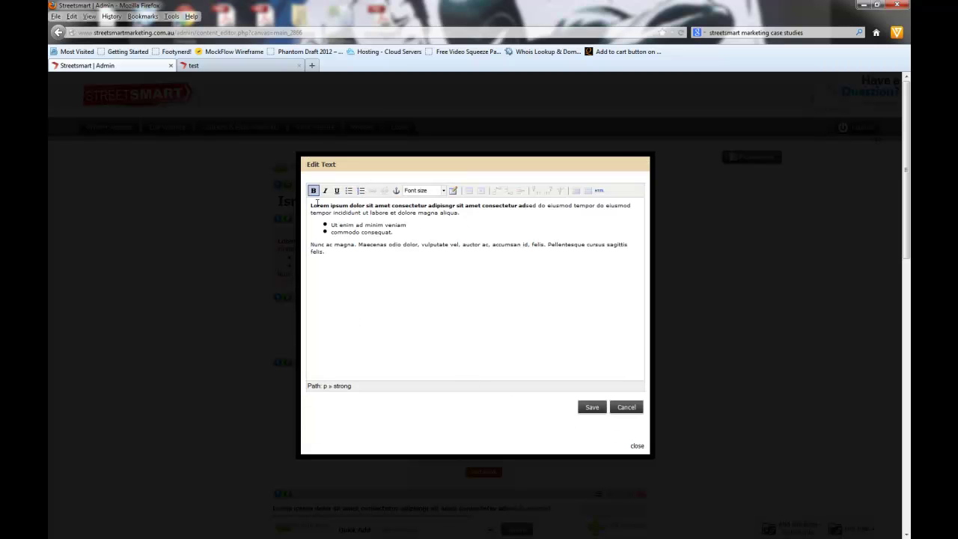
Step: Type a new line after the last paragraph, then number the list from the selected first bullet text
left_click(353, 261)
type("qgwd hg qwhfgvh qwwf hvqw frhqw")
left_click_drag(346, 224, 397, 225)
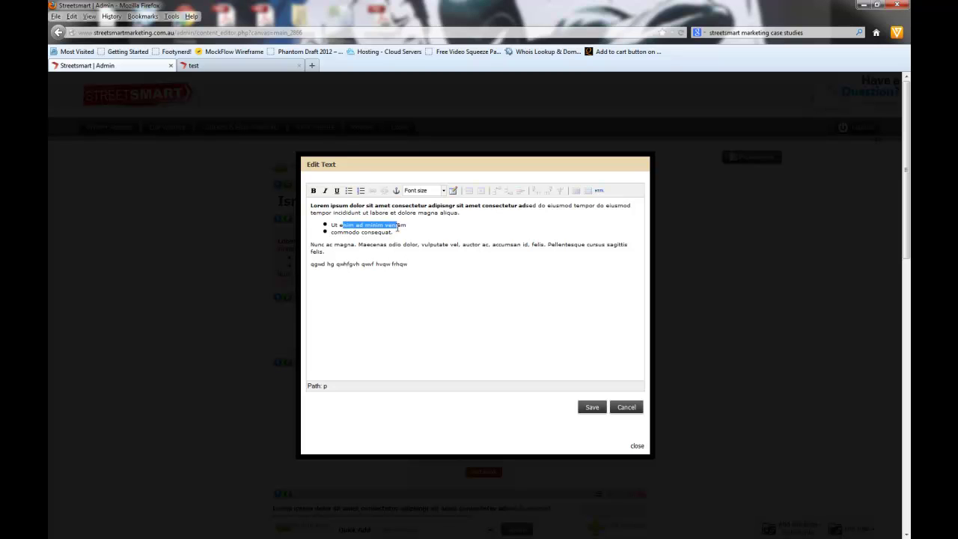
left_click(361, 191)
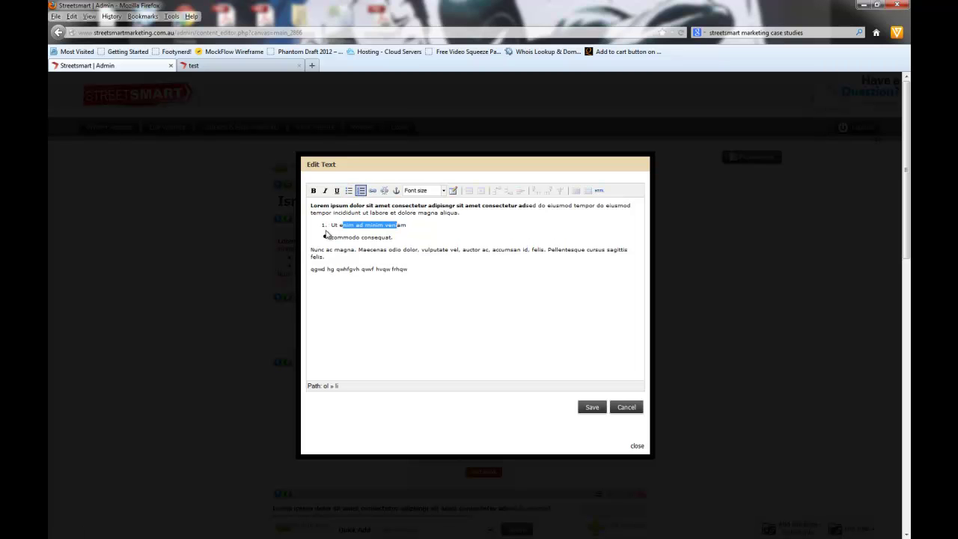
left_click(373, 191)
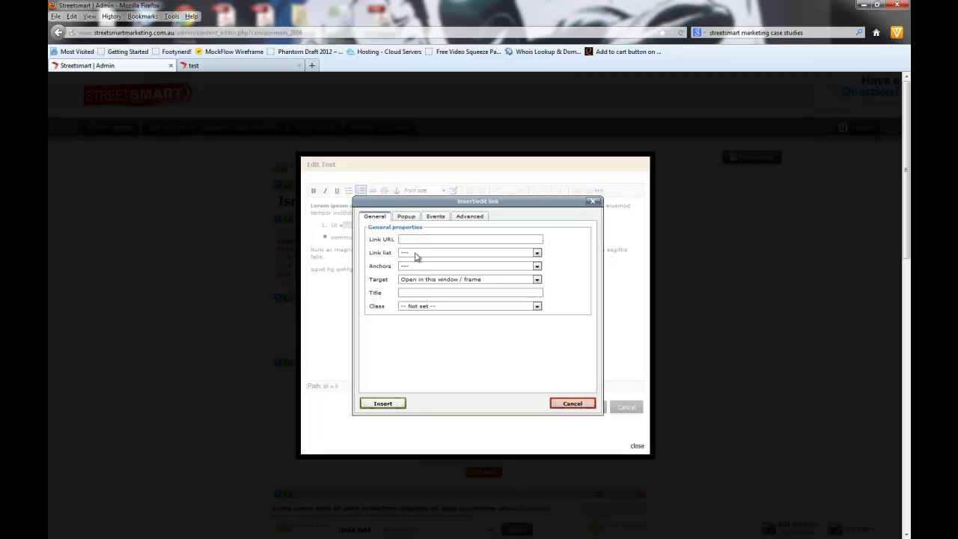
Step: Link the selection to the what-clients-say page, with the target kept as Open in this window / frame
left_click(417, 256)
scroll(448, 339, "down", 1)
scroll(447, 341, "down", 15)
scroll(447, 342, "down", 20)
scroll(447, 343, "down", 8)
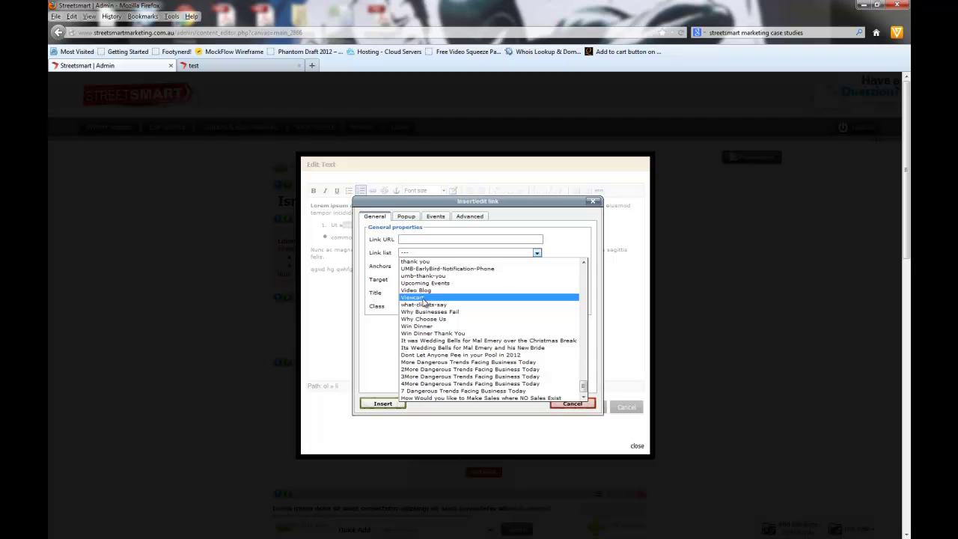
left_click(424, 306)
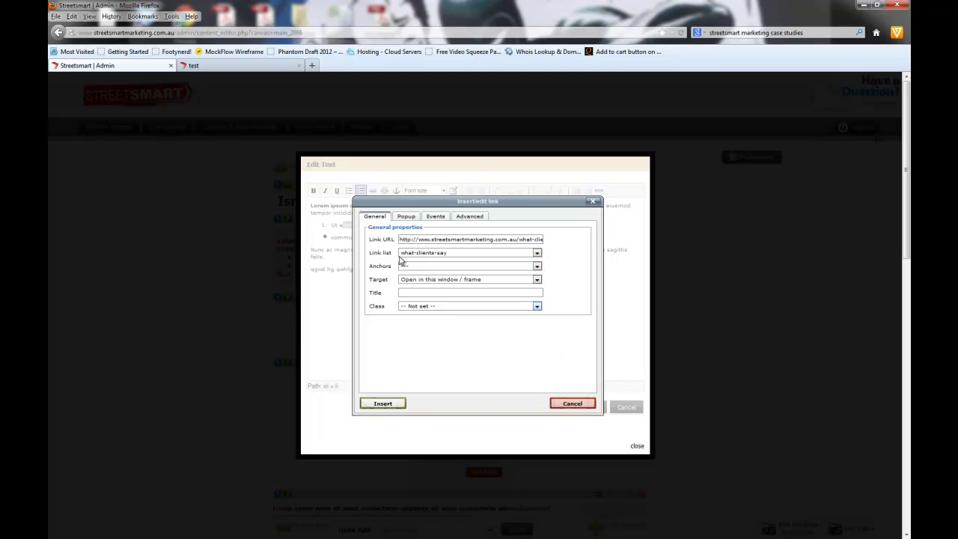
left_click(419, 270)
left_click(419, 270)
left_click(432, 281)
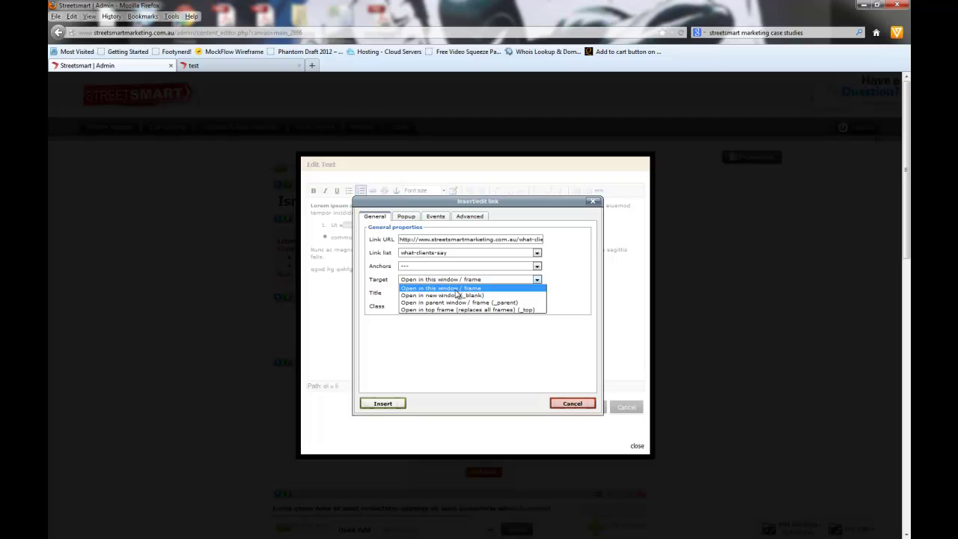
left_click(456, 290)
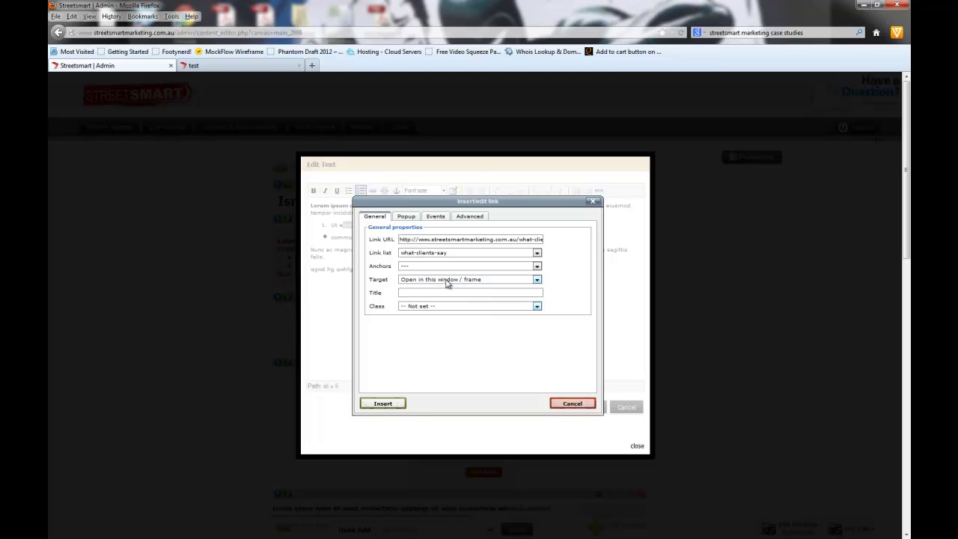
left_click(447, 282)
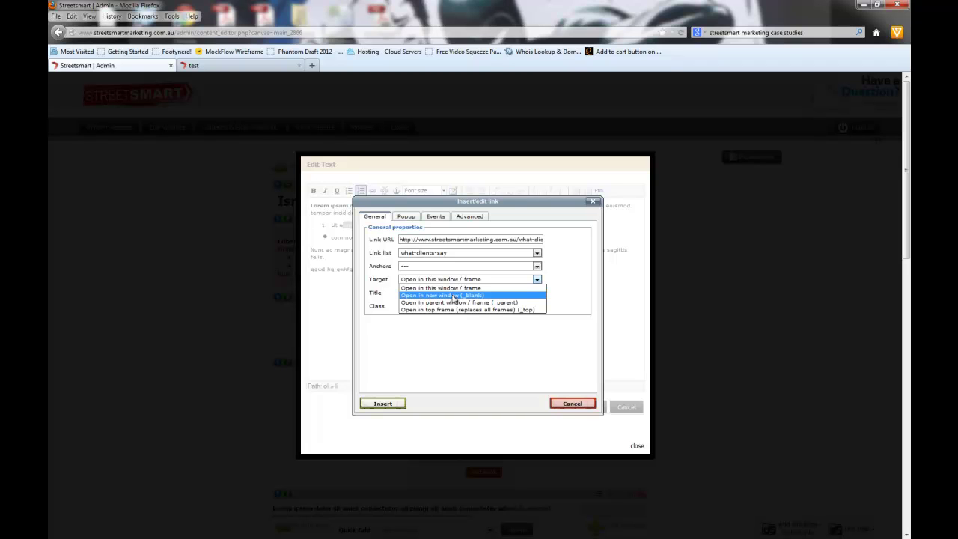
left_click(455, 288)
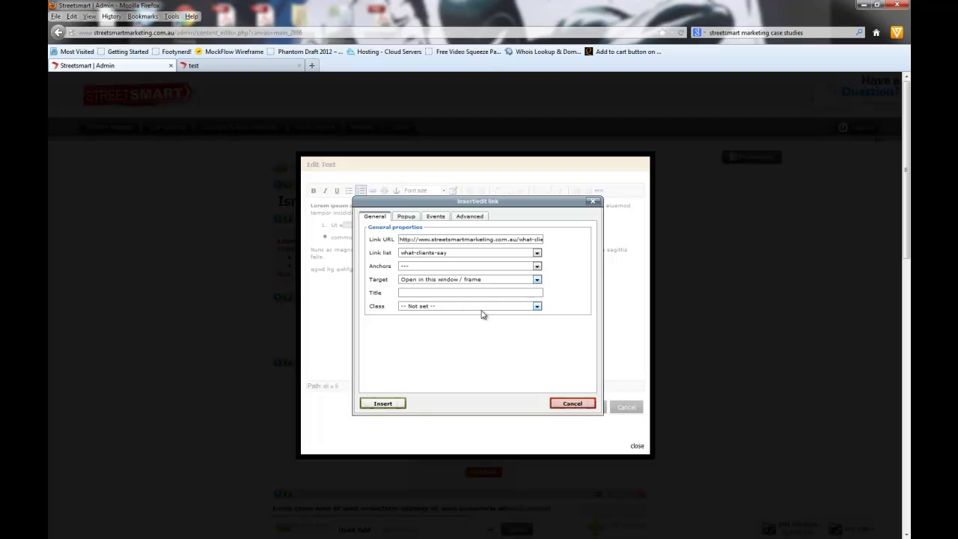
Step: Keep the link target as Open in this window / frame and leave Class as Not set
left_click(452, 281)
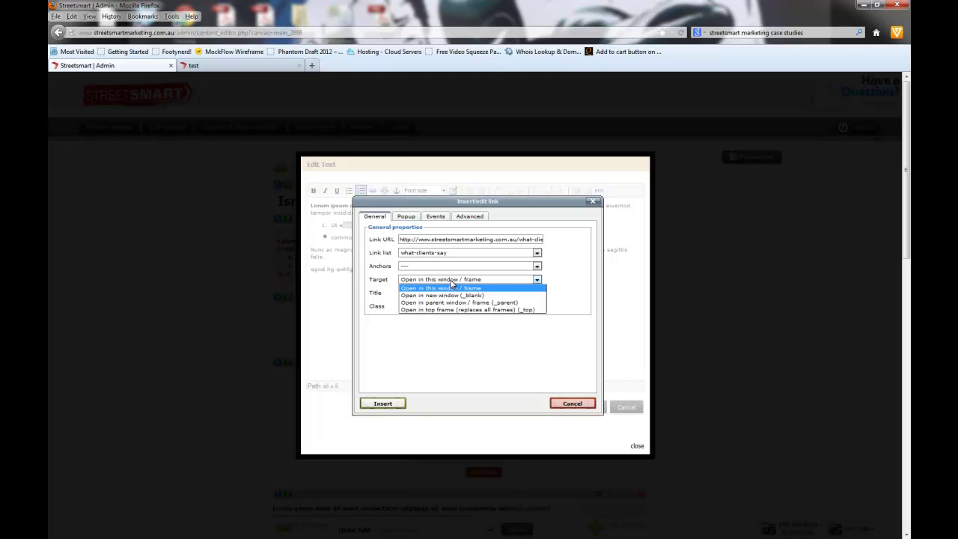
left_click(452, 286)
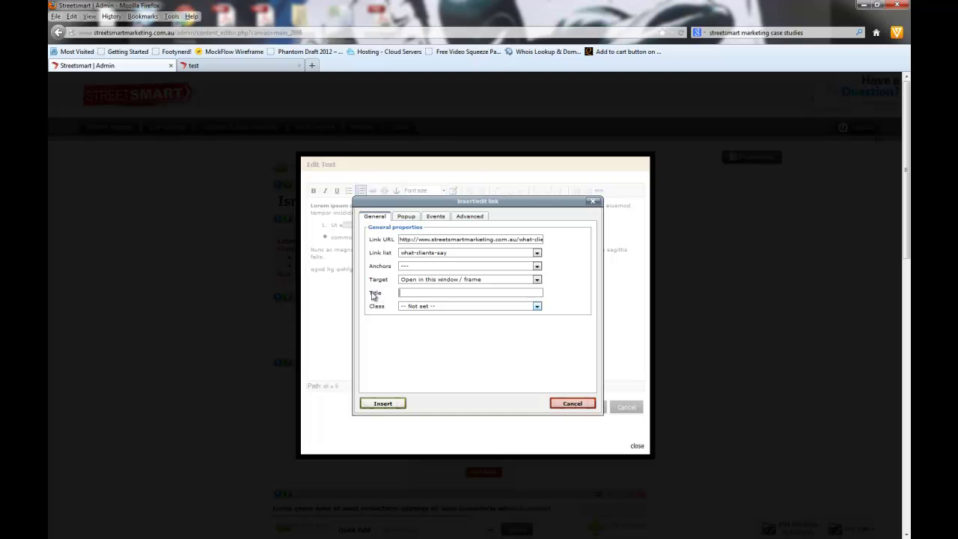
left_click(421, 306)
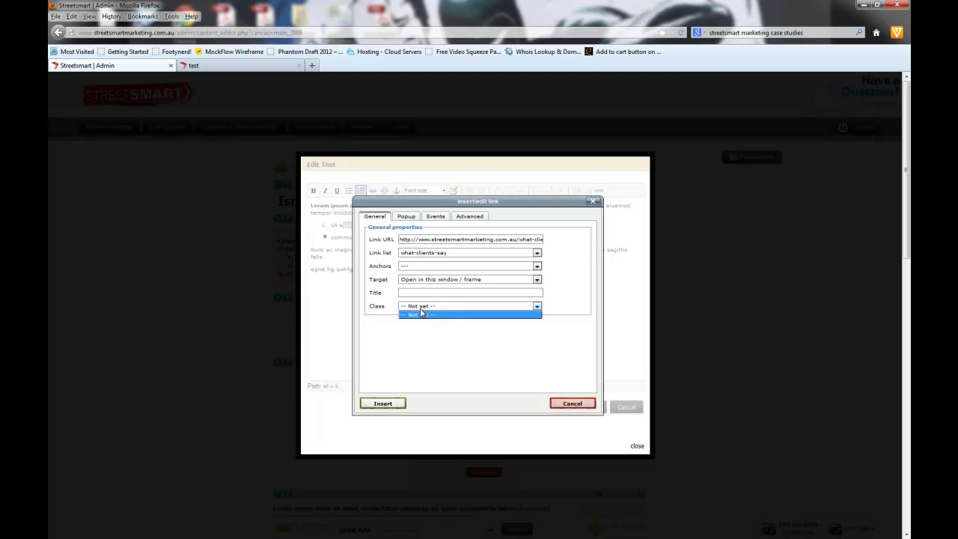
Step: Title the link 'Read what our Clients have to say about us' and insert it
left_click(421, 293)
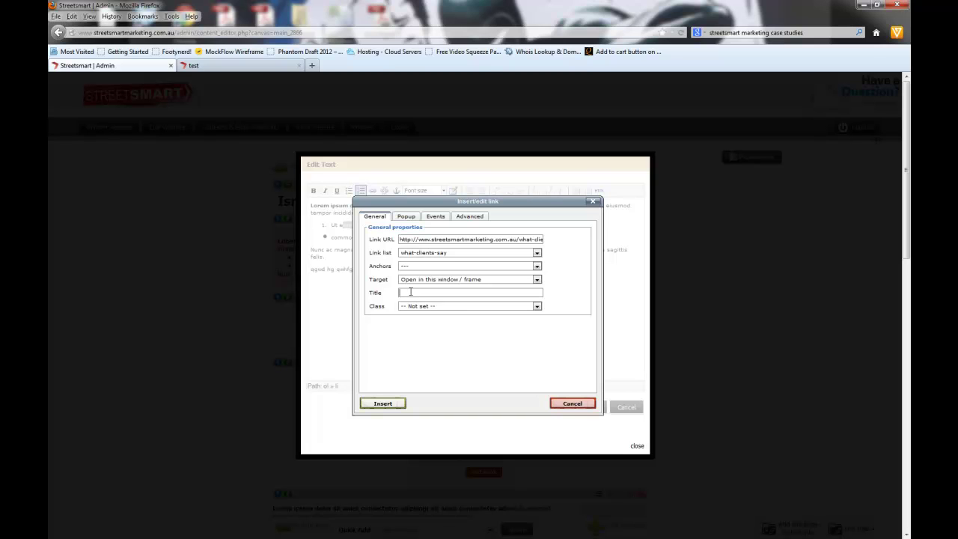
type("Read what our Clients have to say about us")
left_click_drag(399, 293, 545, 293)
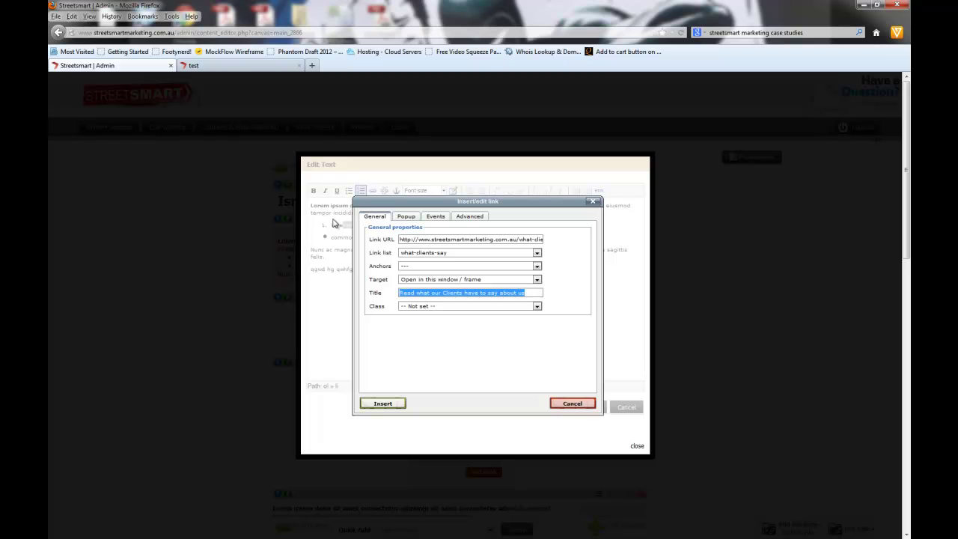
left_click(382, 404)
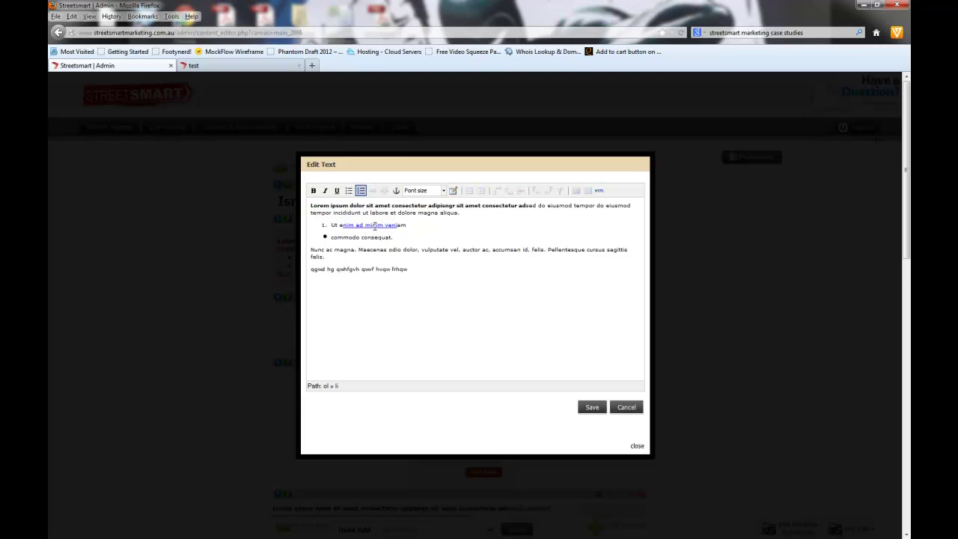
left_click(375, 224)
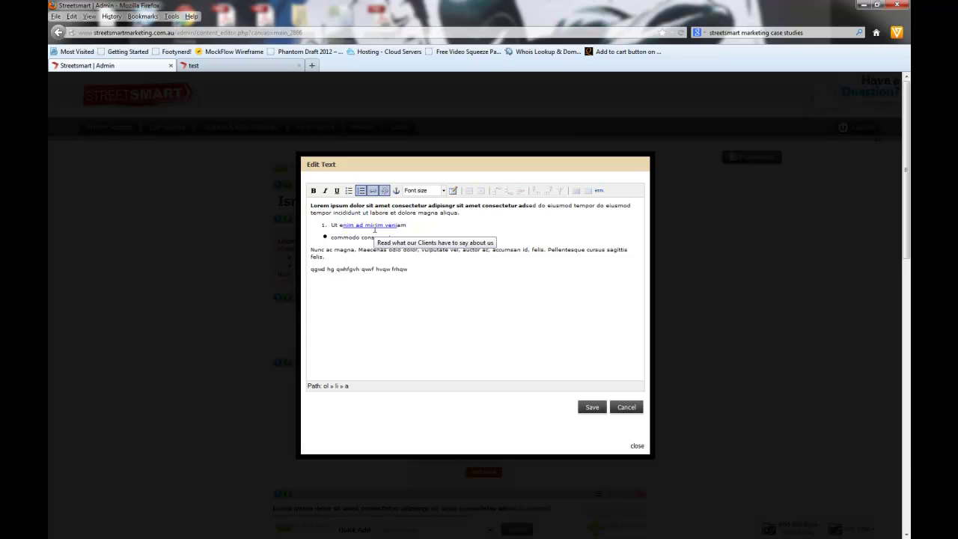
left_click(373, 190)
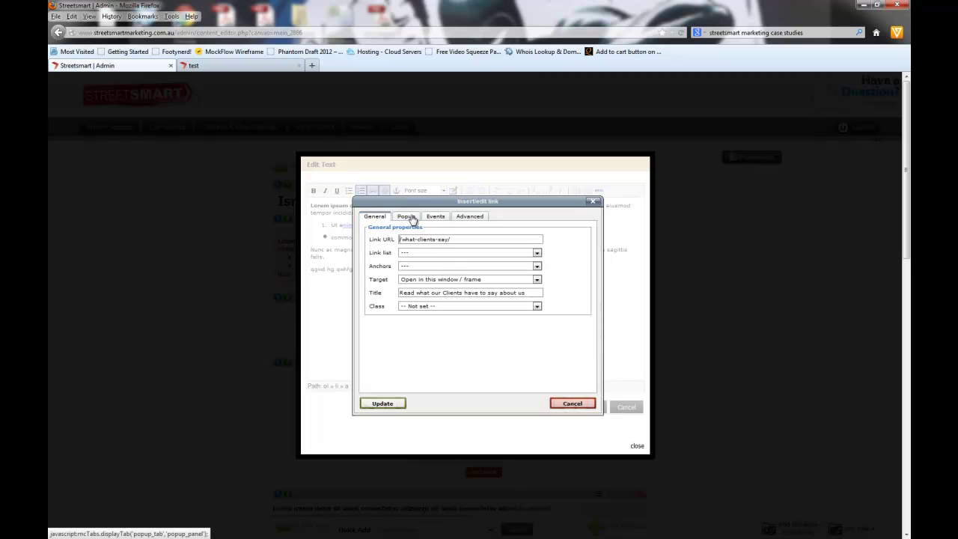
left_click(410, 218)
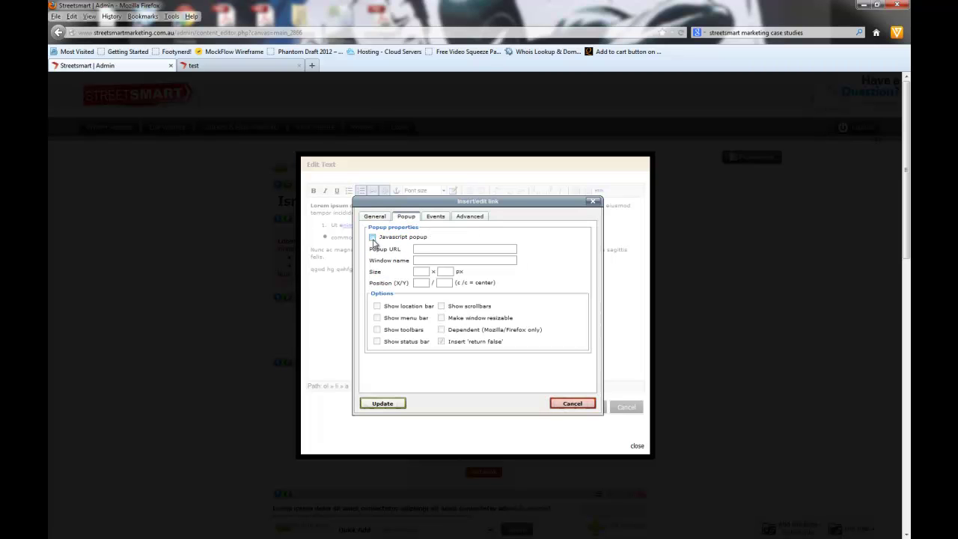
left_click(436, 217)
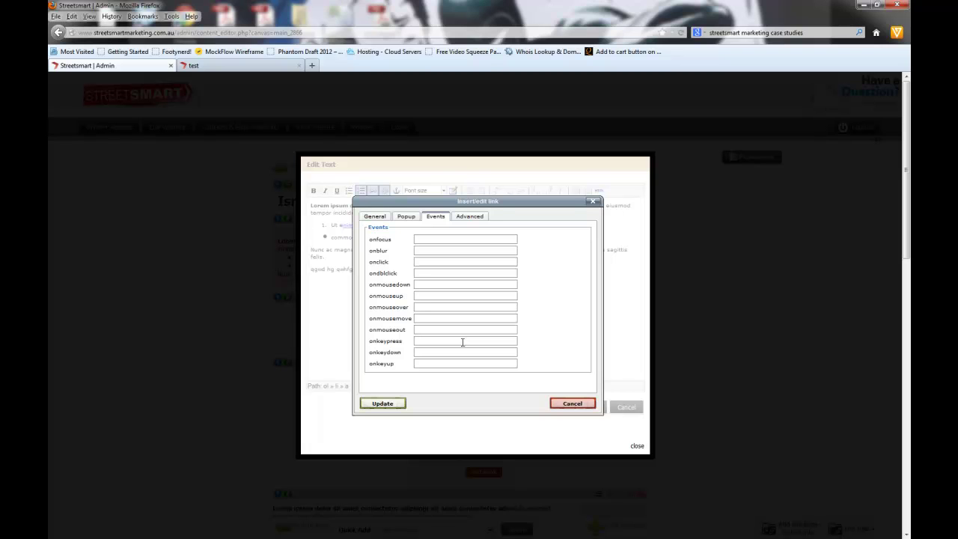
left_click(470, 217)
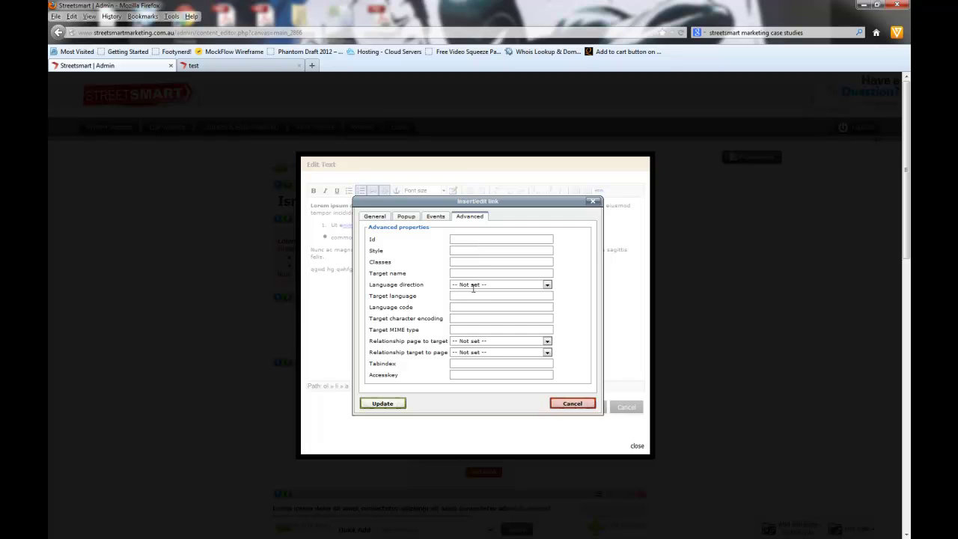
scroll(473, 331, "down", 3)
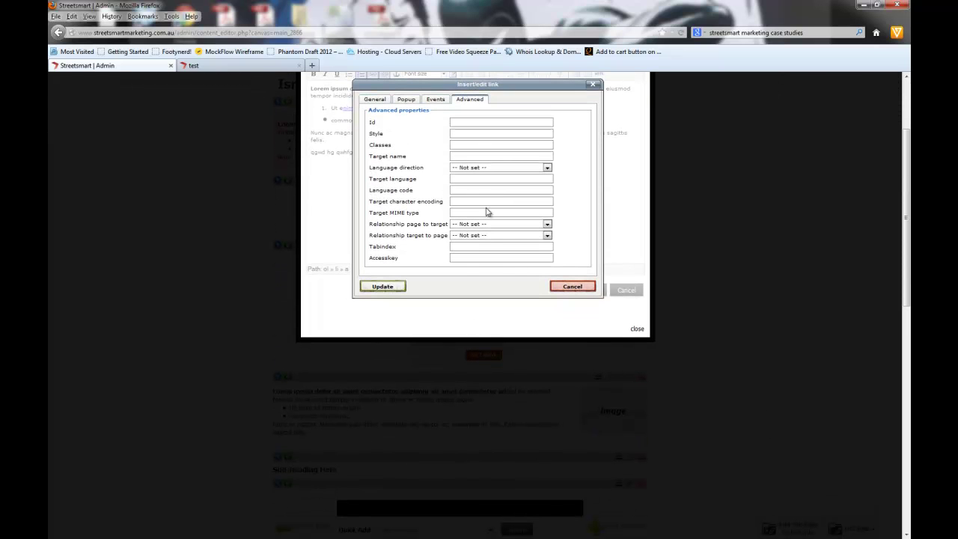
scroll(488, 241, "up", 2)
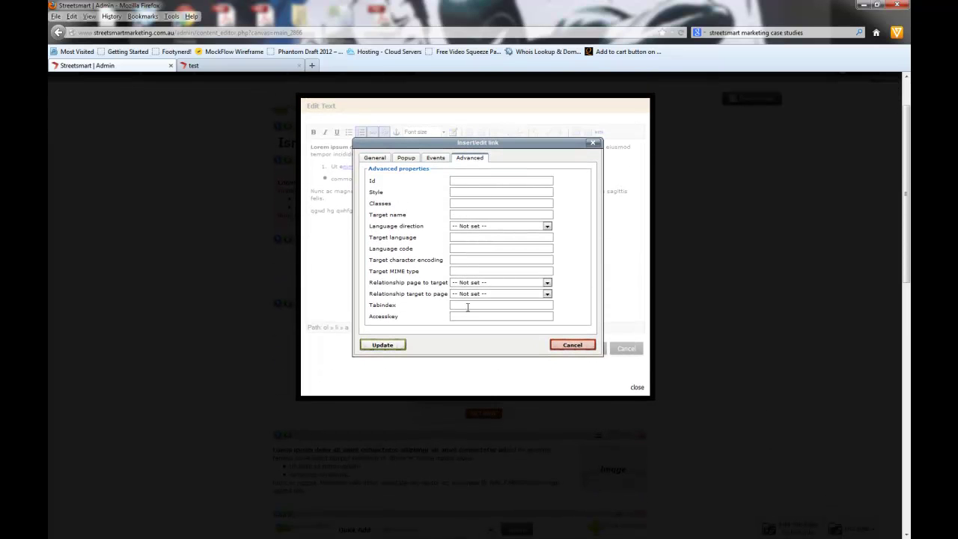
left_click(375, 158)
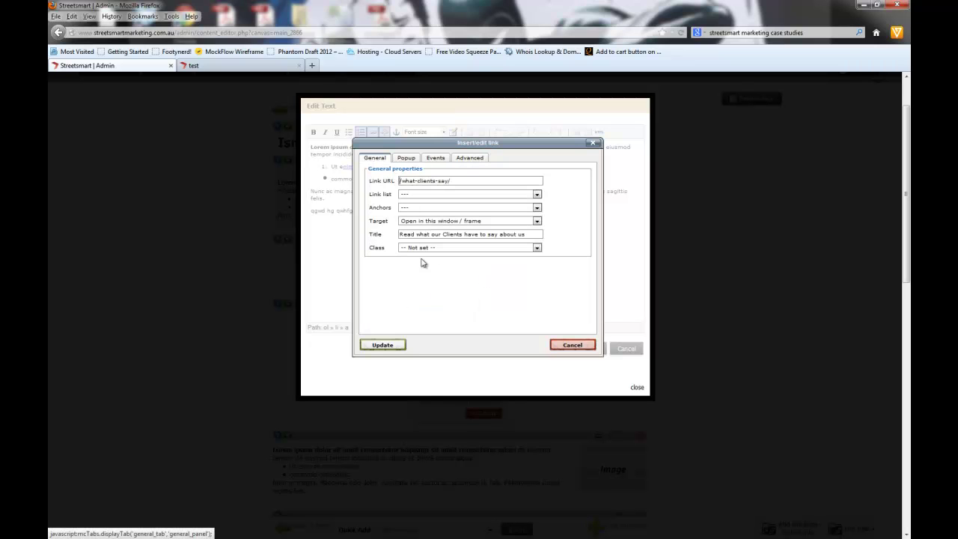
left_click(381, 352)
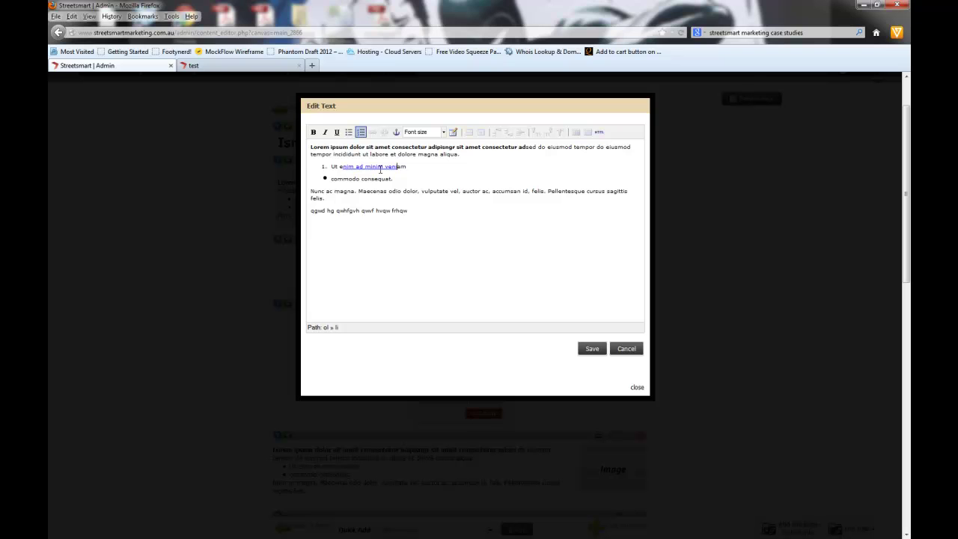
Step: Set the last line 'qgwd hg qwhfgvh qwvf hvqw frhqw' to font size 14pt
left_click(364, 166)
left_click_drag(342, 147, 380, 150)
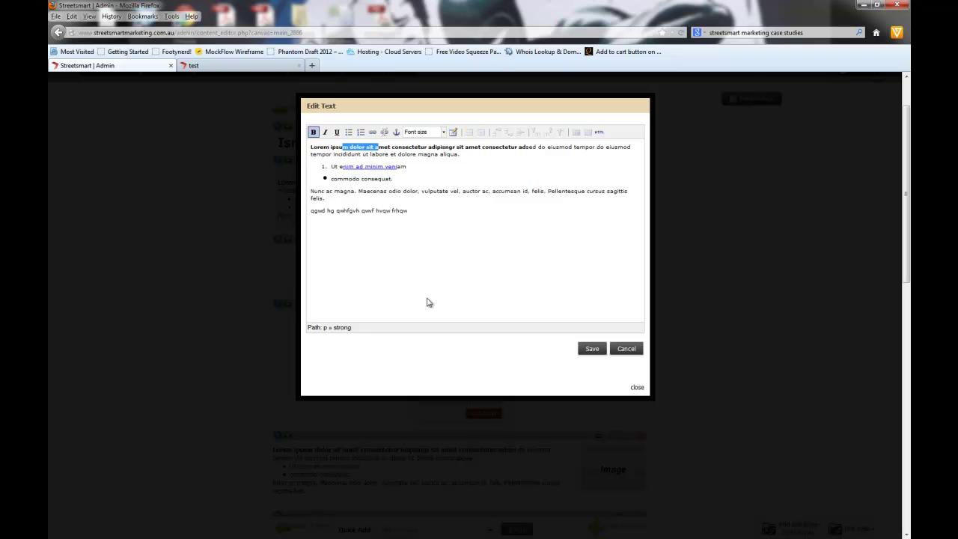
left_click_drag(407, 212, 297, 215)
left_click(444, 132)
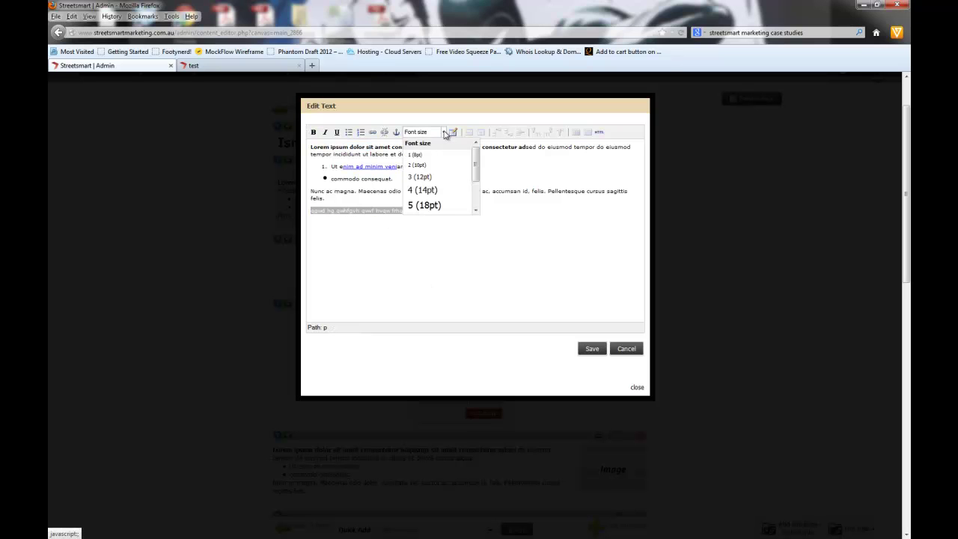
left_click(423, 190)
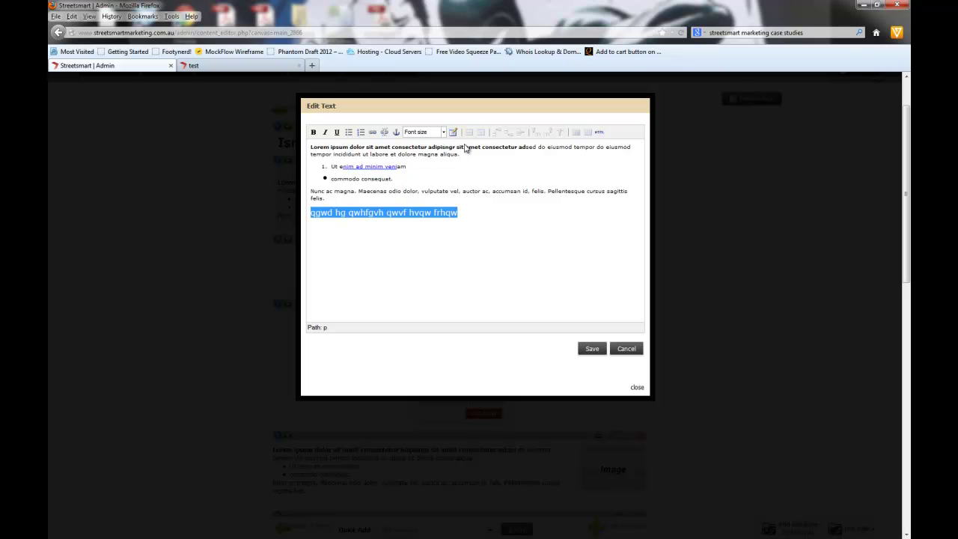
left_click(473, 216)
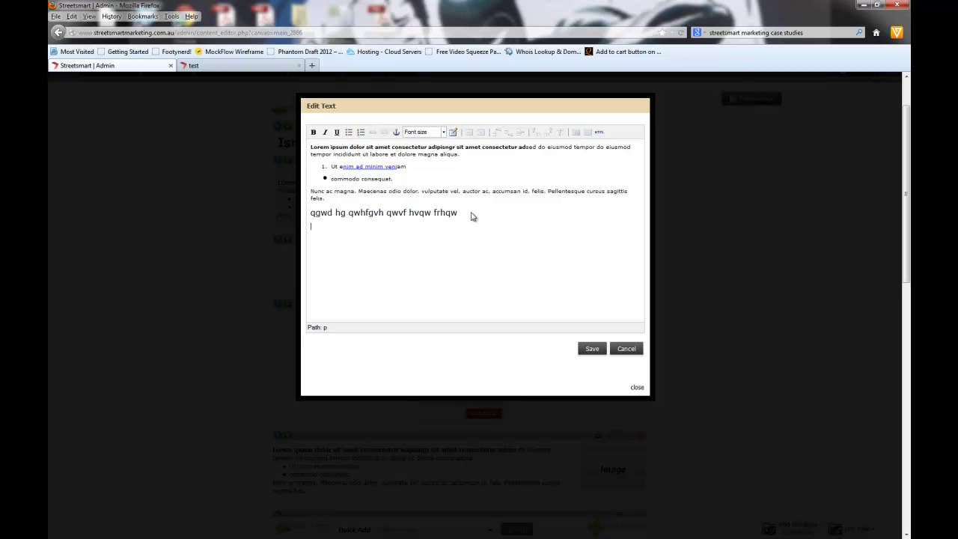
Step: Look through the Insert table general and advanced options, then cancel without adding a table
left_click(453, 132)
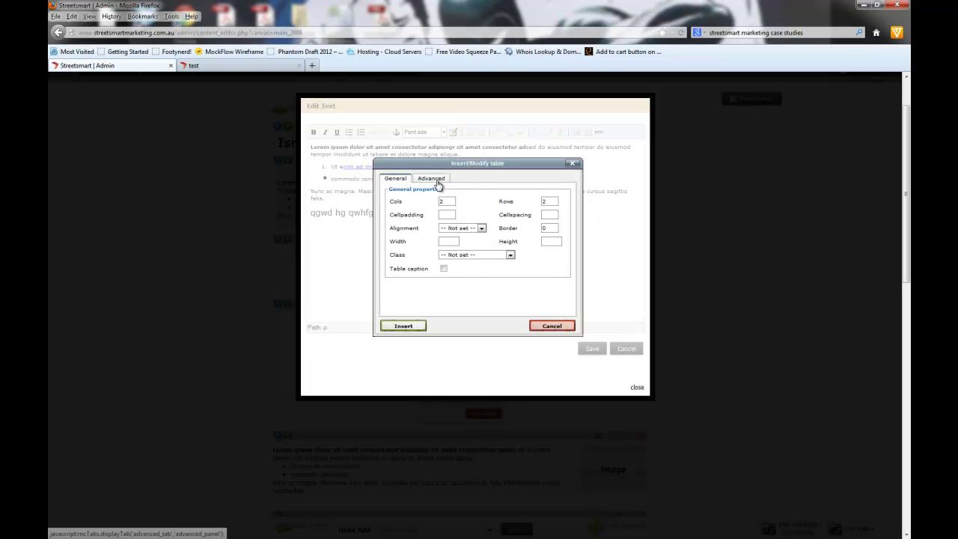
left_click(437, 181)
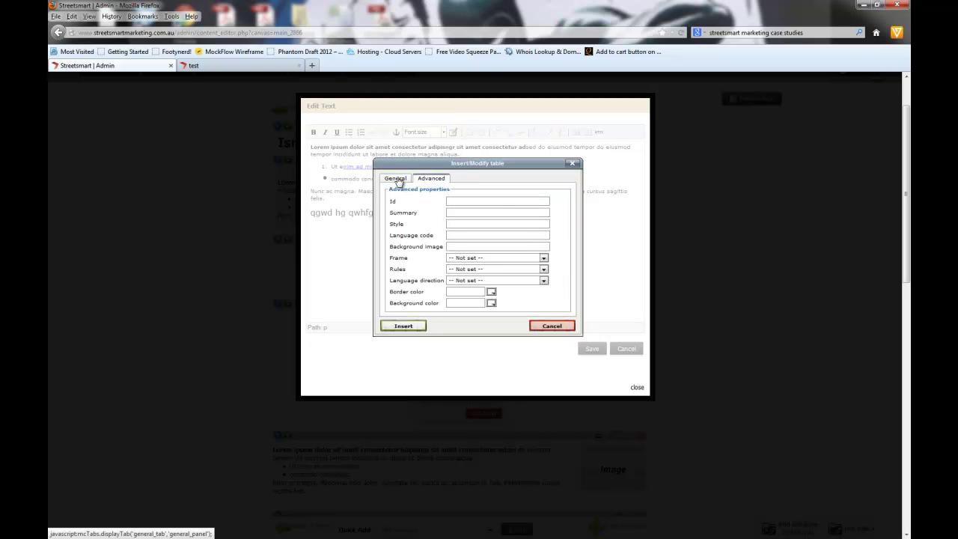
left_click(395, 181)
left_click(552, 326)
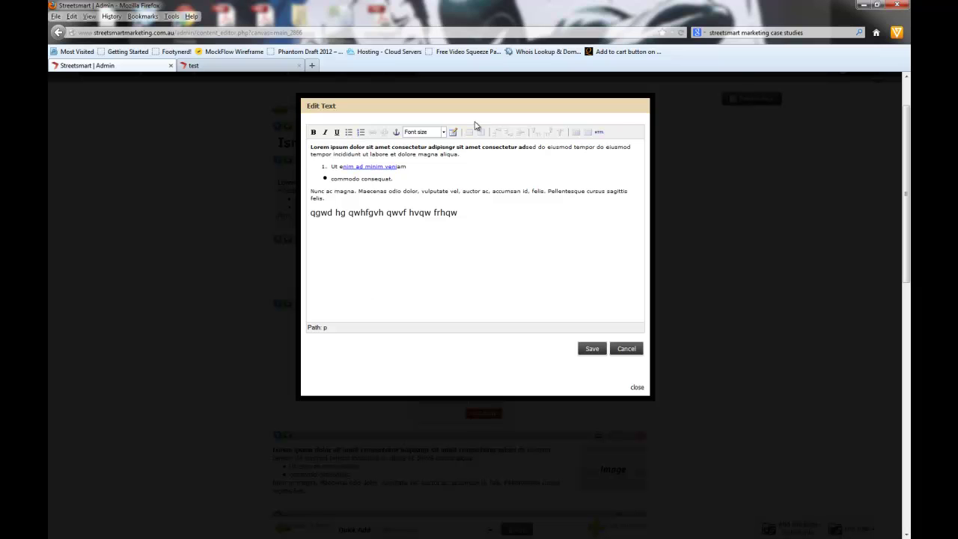
Step: Save the text block and drag the Lorem+Image container above the CTA image block
left_click(587, 353)
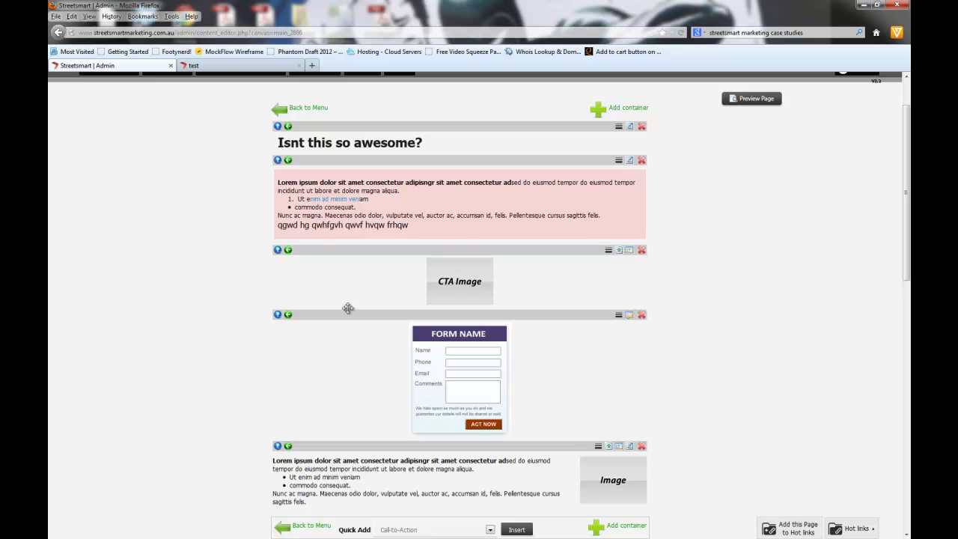
scroll(609, 342, "down", 2)
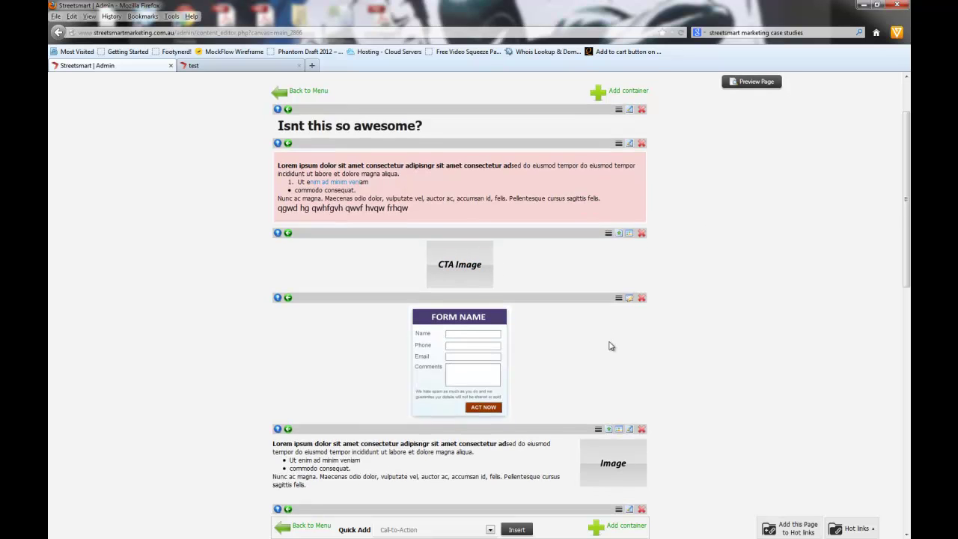
left_click_drag(572, 384, 571, 217)
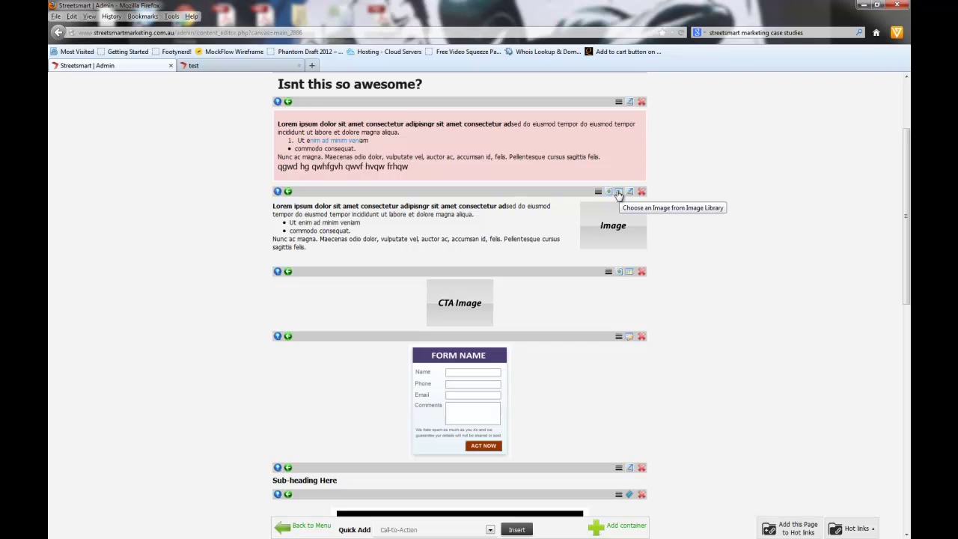
left_click(611, 193)
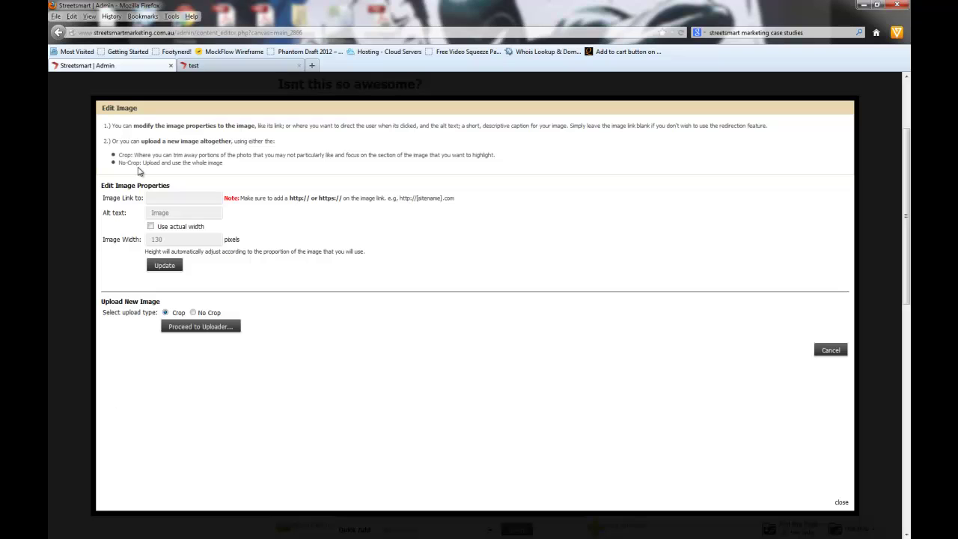
Step: Place the caret in the placeholder image's Image Link field, then start a new browser tab
left_click_drag(107, 126, 220, 128)
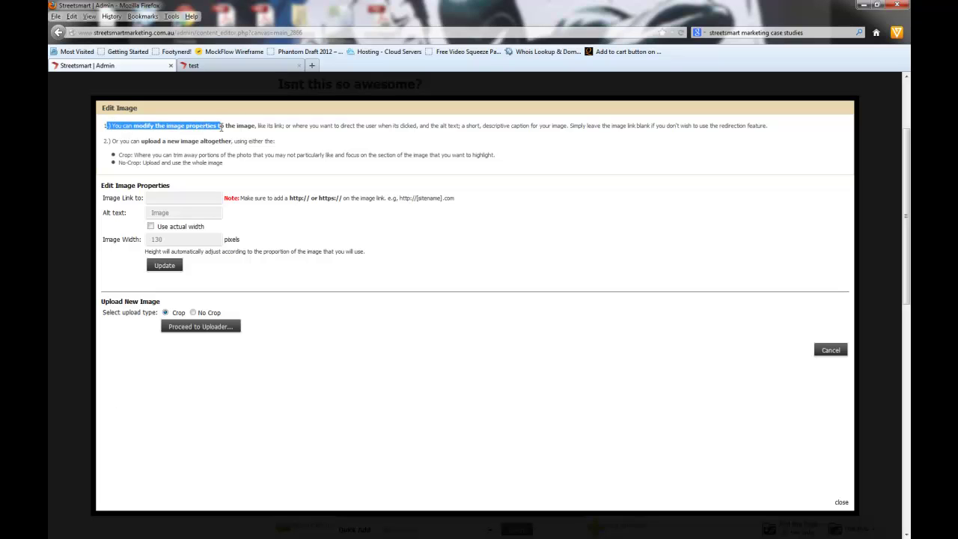
left_click(168, 197)
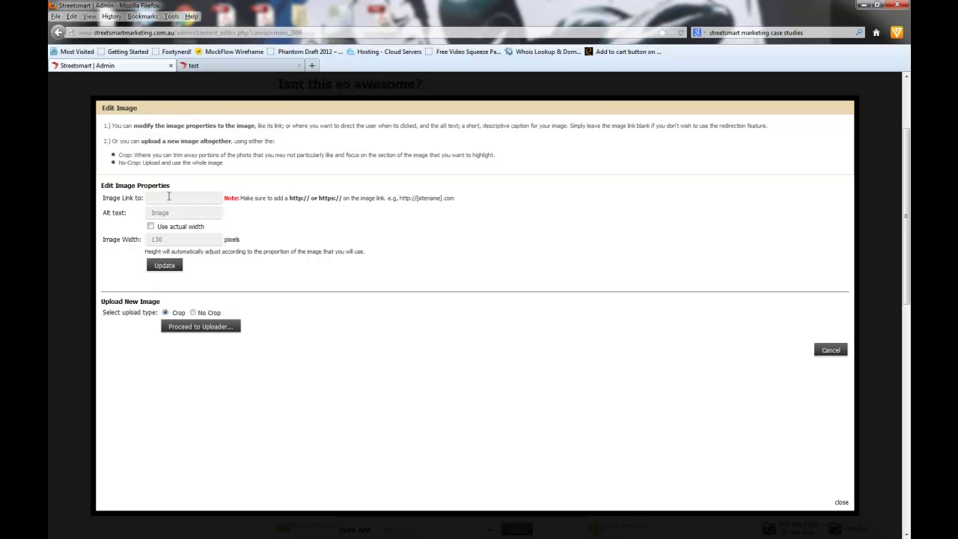
left_click(313, 66)
Step: Search Google Images for 'test image', open the original TEST IMAGE file and copy its address
type("test image")
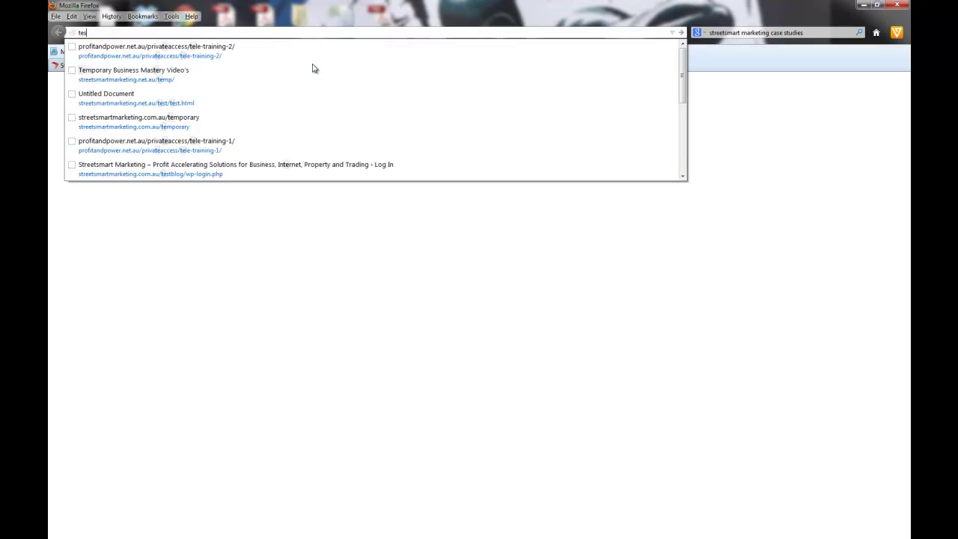
key("Return")
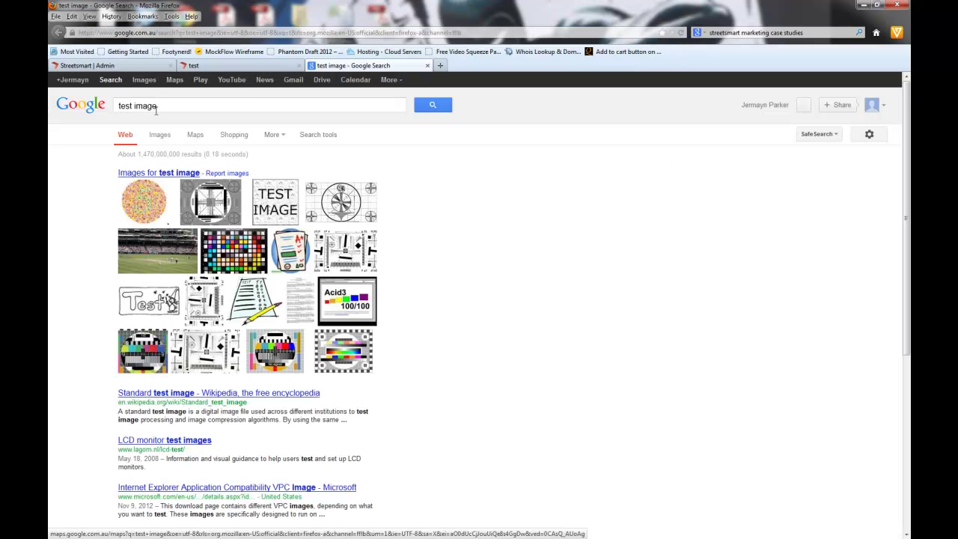
left_click(158, 135)
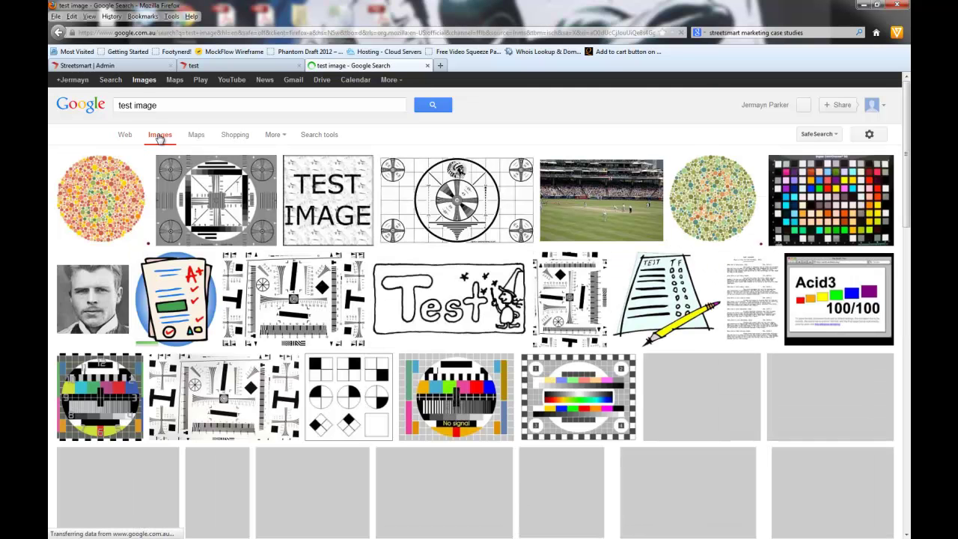
left_click(362, 215)
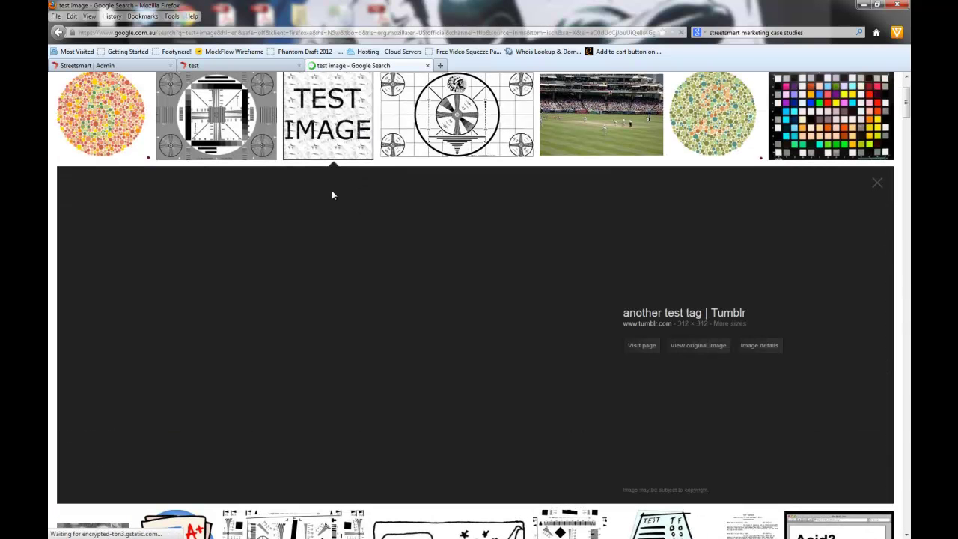
left_click(699, 349)
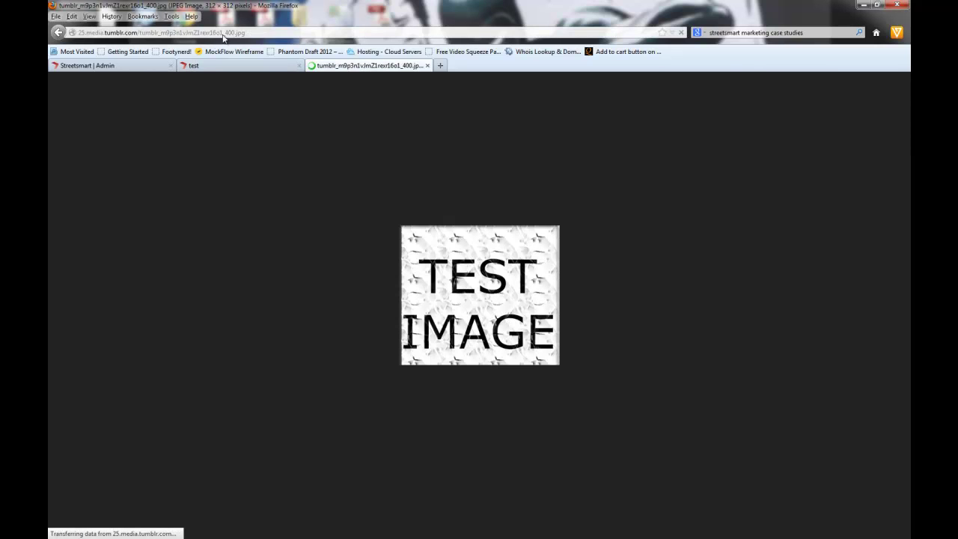
left_click(224, 38)
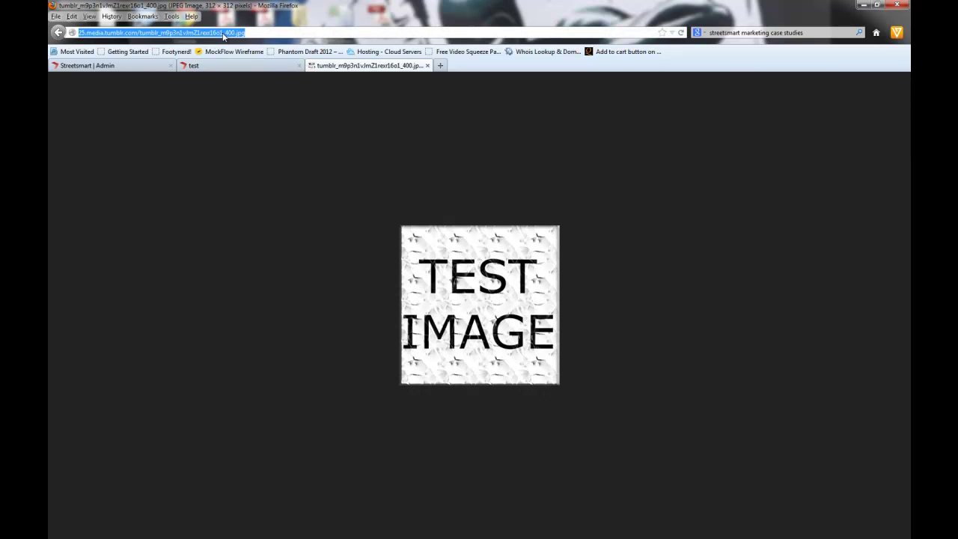
left_click(147, 66)
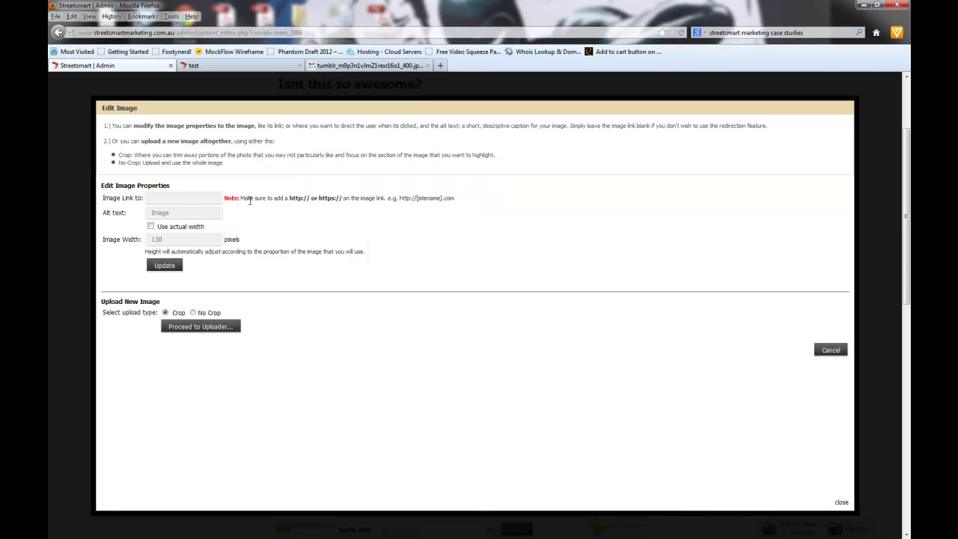
Step: Paste the TEST IMAGE address as the image link, keep a fixed width, and update the image
key("ctrl+v")
left_click(182, 213)
left_click_drag(178, 213, 135, 222)
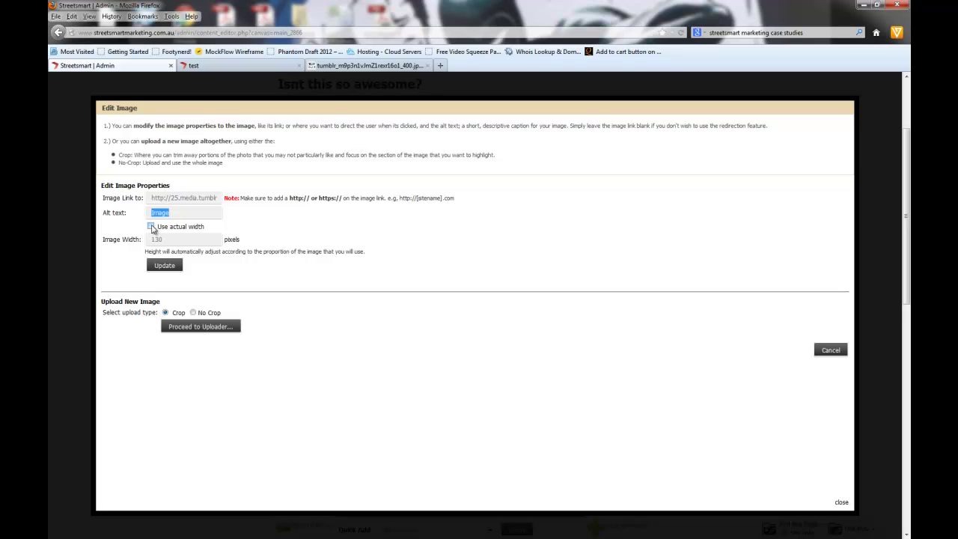
left_click(151, 226)
left_click_drag(179, 198, 253, 201)
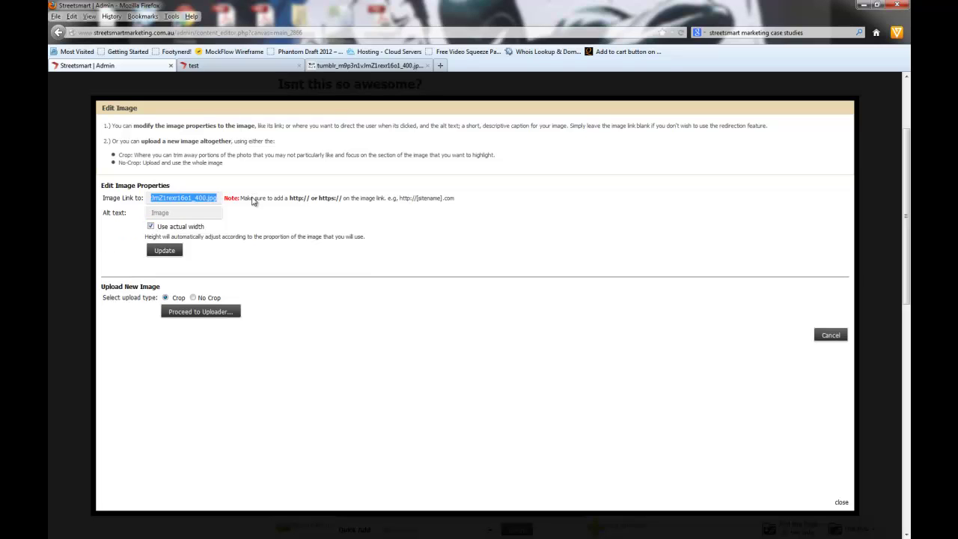
left_click(151, 226)
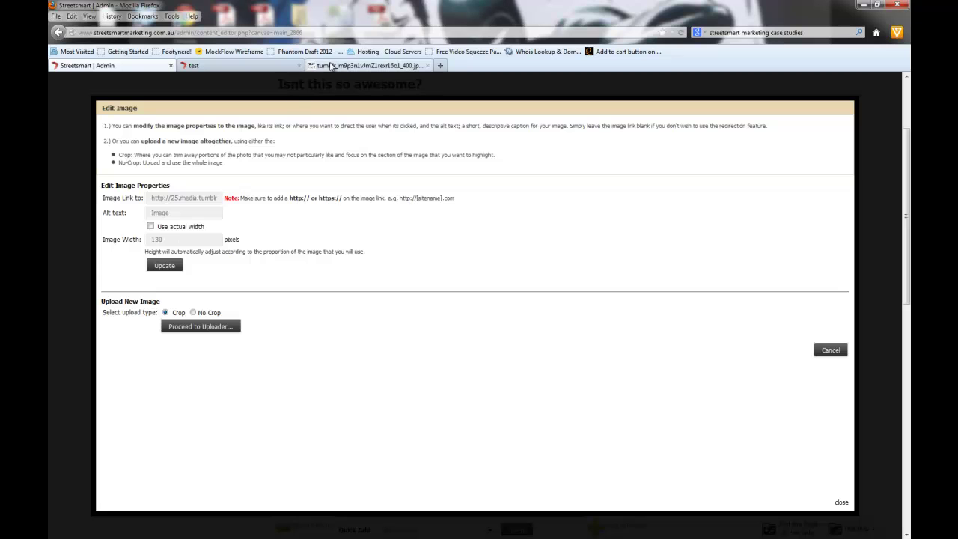
left_click(366, 65)
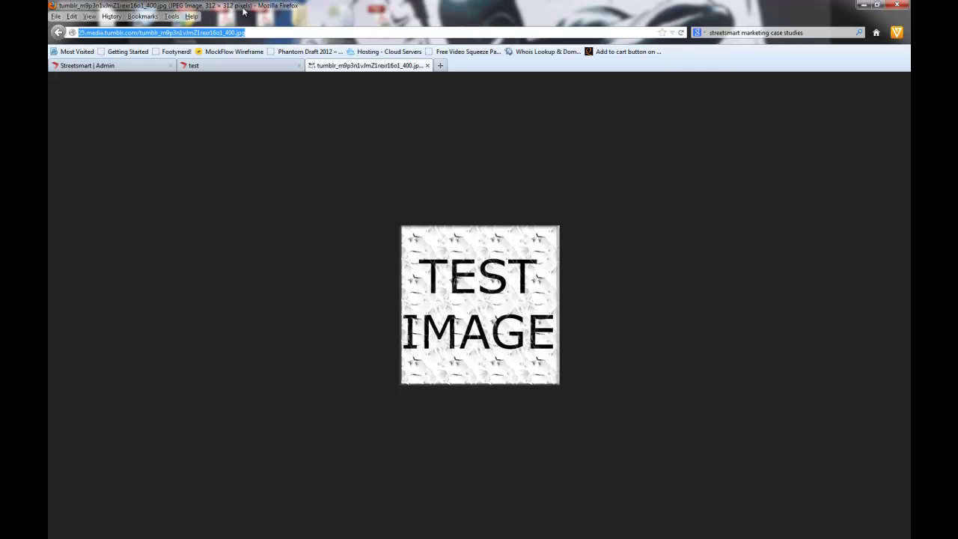
left_click(114, 66)
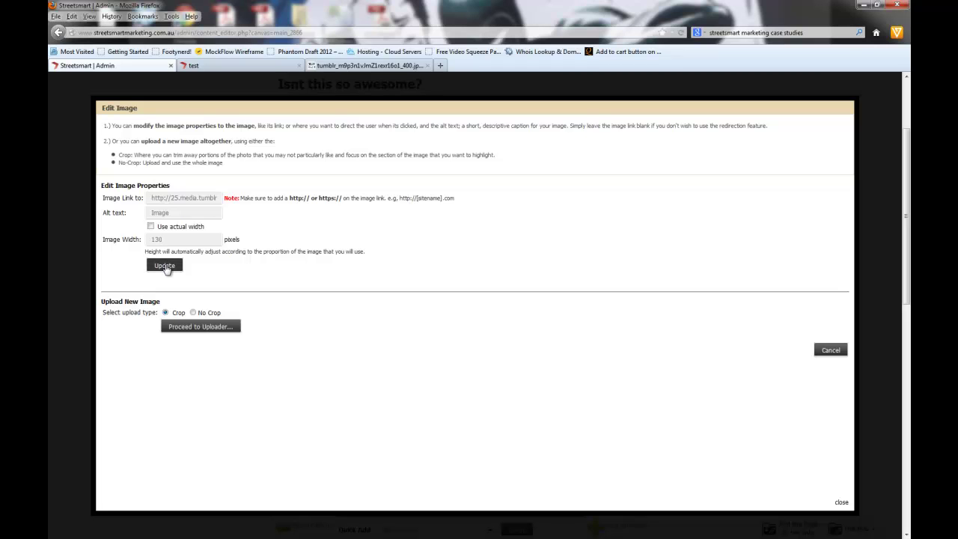
left_click(165, 266)
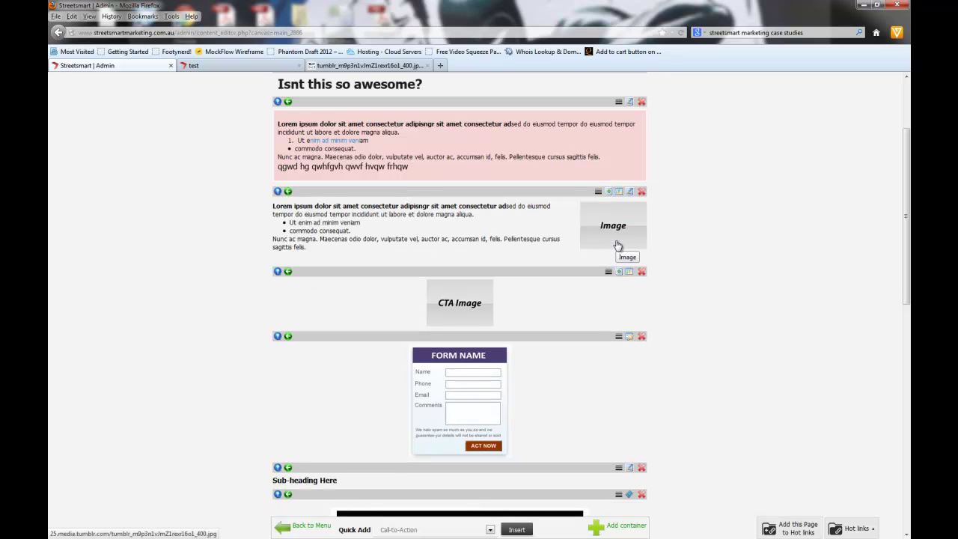
Step: Close the image library unused, re-save the Edit Image settings, and switch to the test page
left_click(620, 192)
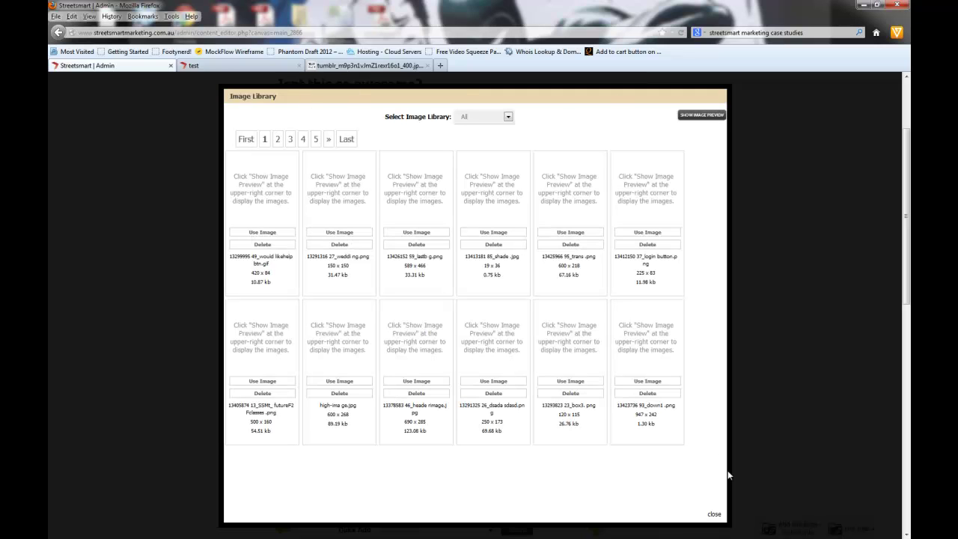
left_click(715, 516)
left_click(611, 194)
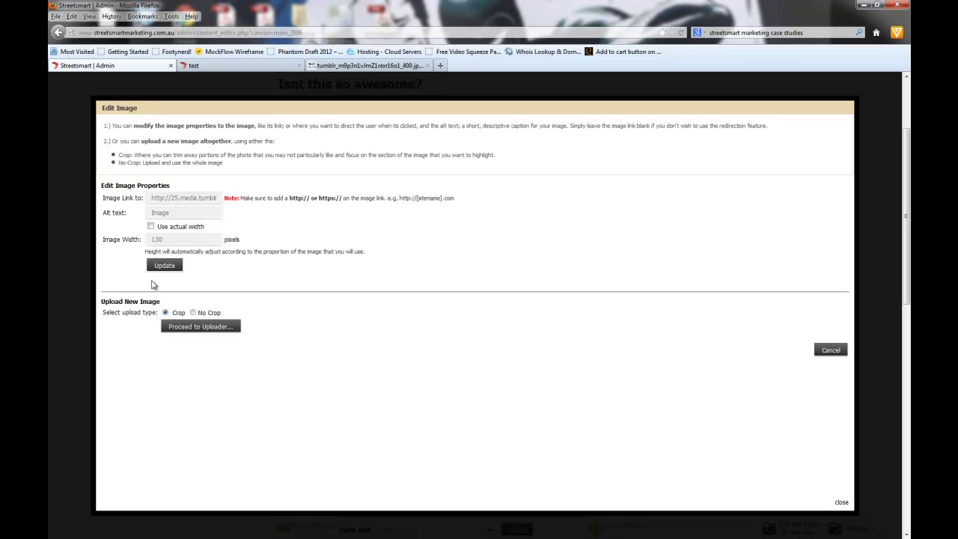
left_click(167, 267)
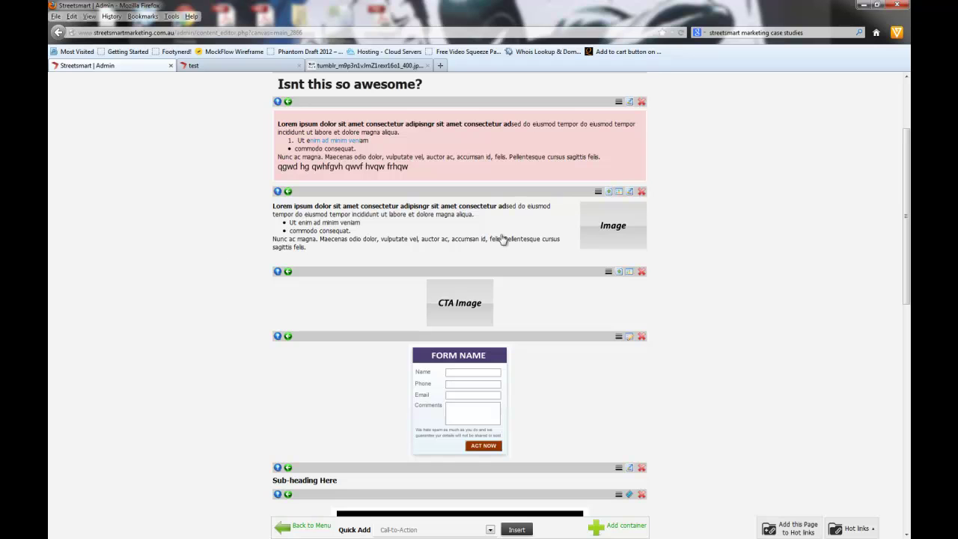
left_click(208, 70)
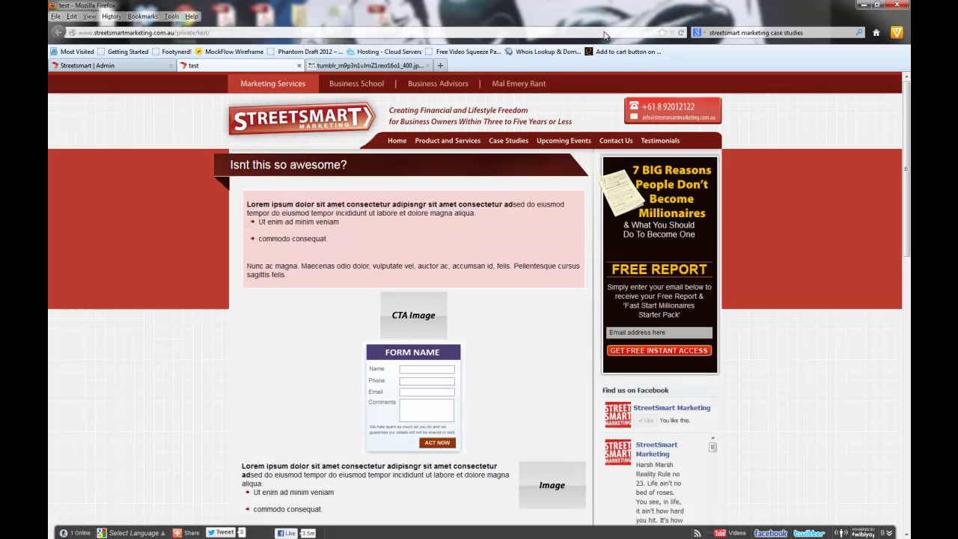
Step: Reload the test page preview to show the edited content blocks
left_click(682, 32)
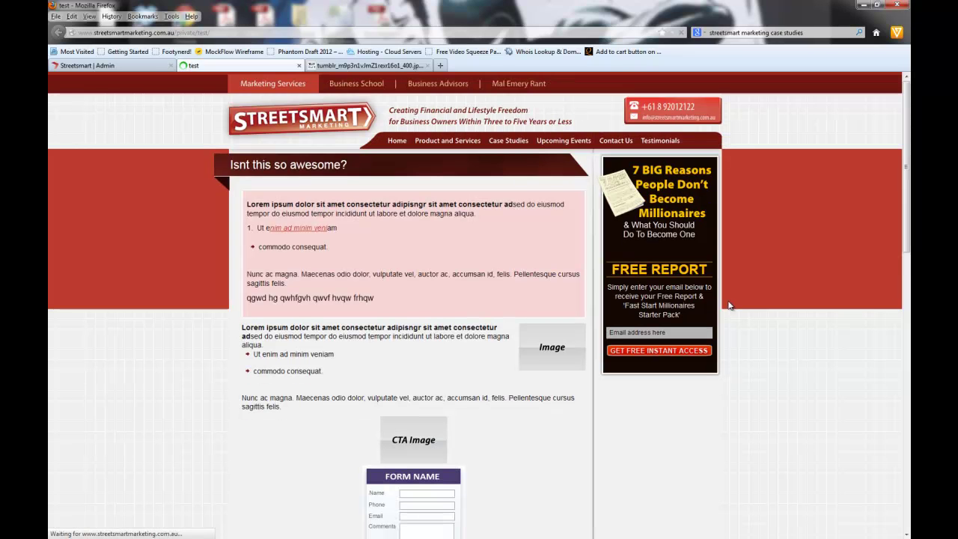
Step: Open the image block's settings, then find the original Ishihara plate image and copy its address
left_click(87, 65)
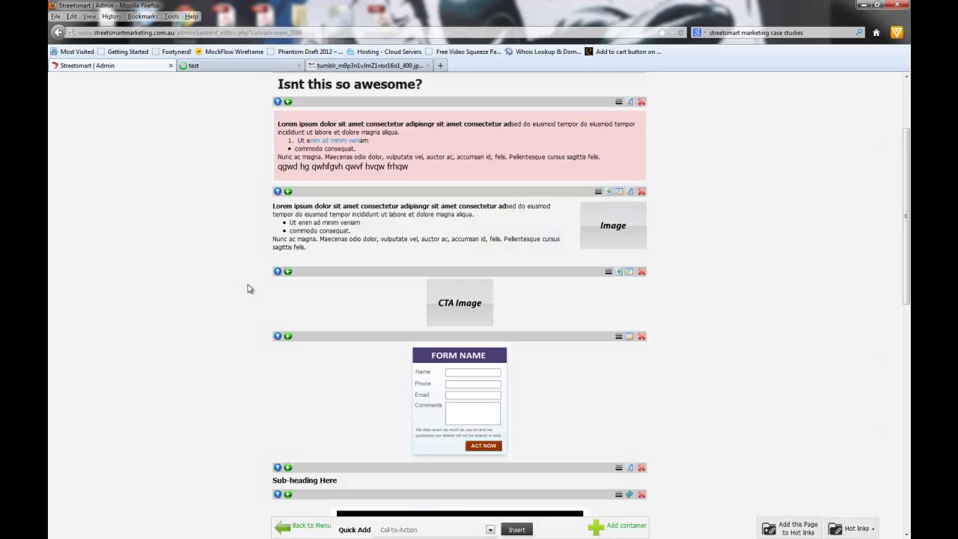
left_click(608, 193)
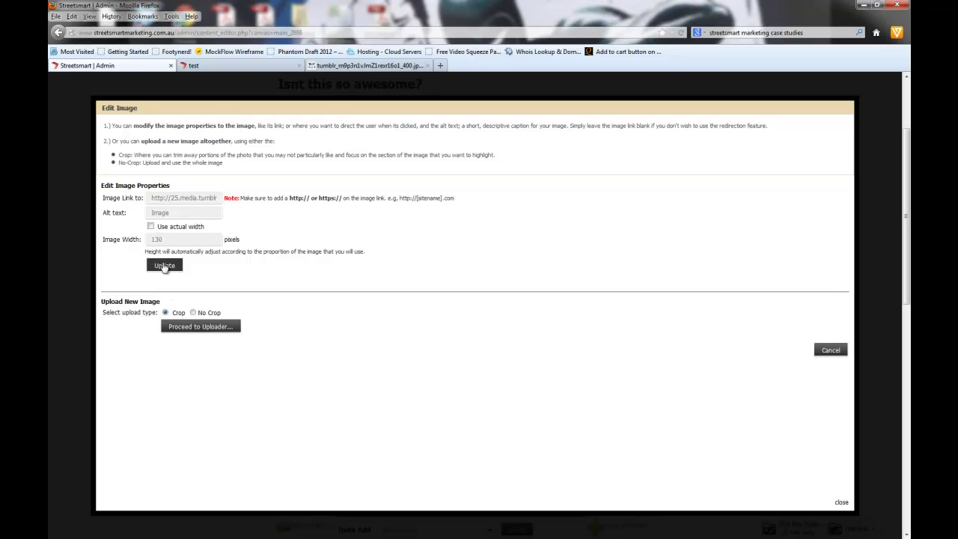
left_click_drag(173, 197, 217, 197)
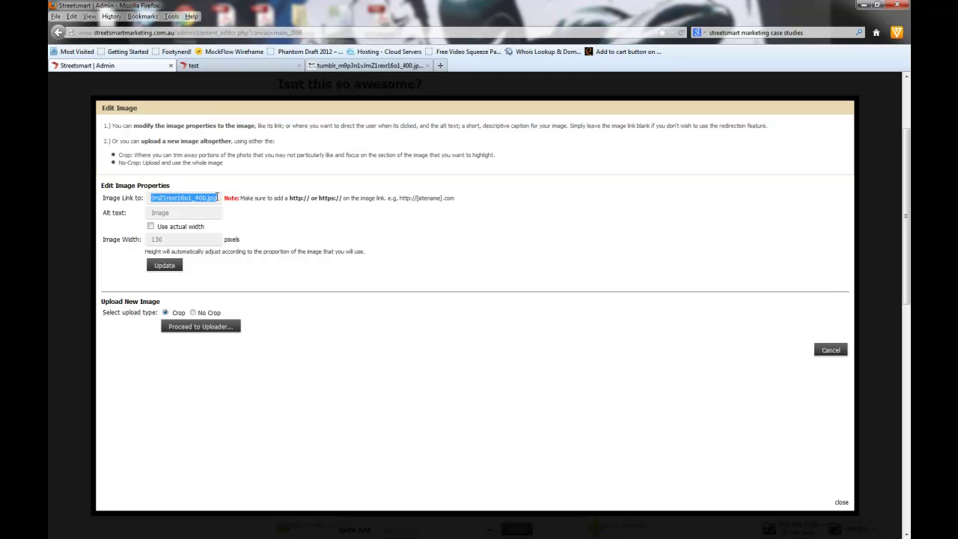
left_click(383, 67)
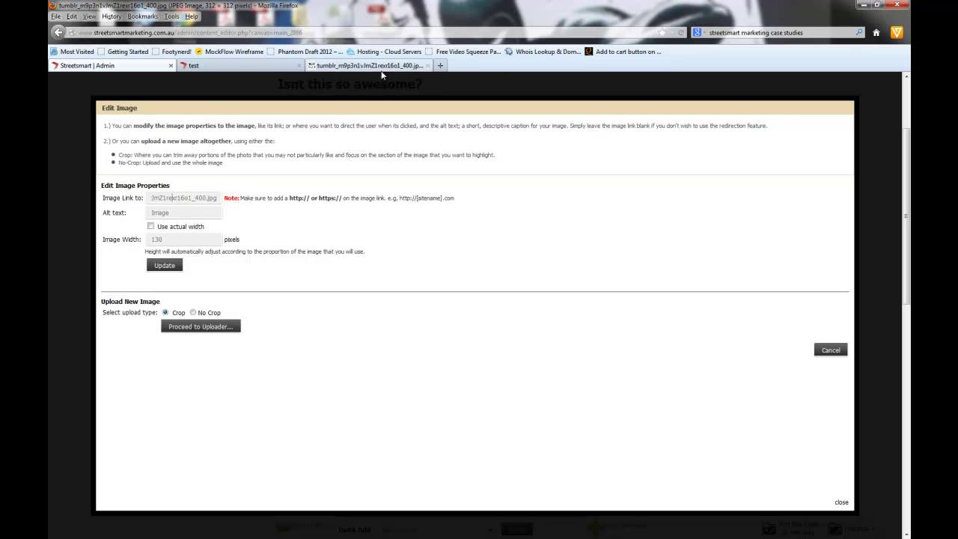
left_click(59, 33)
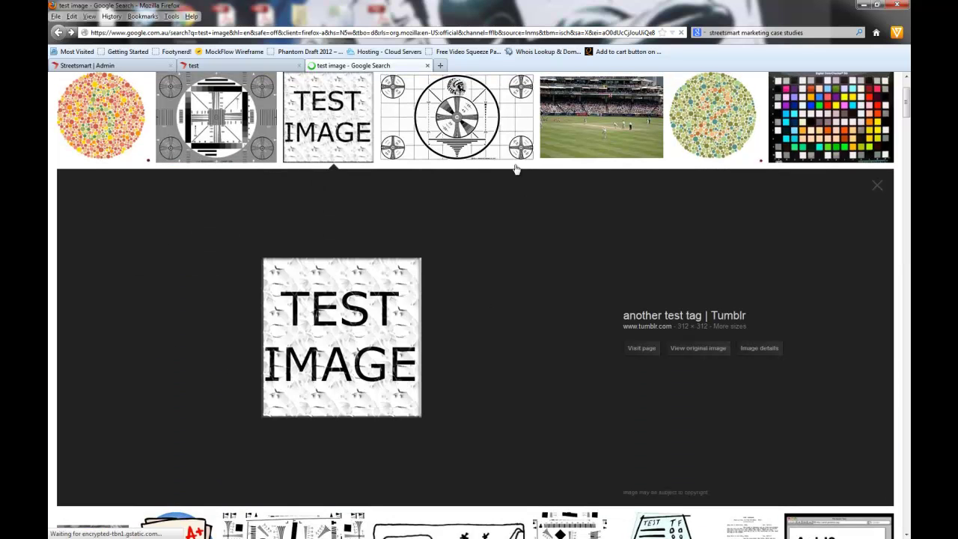
left_click(117, 107)
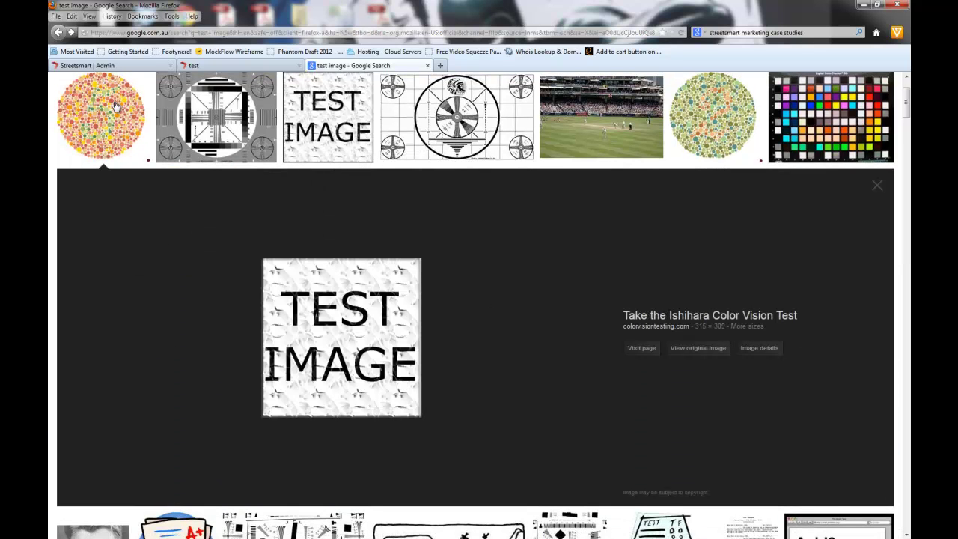
left_click(696, 349)
left_click(180, 33)
Step: Replace the image link with the colorvisiontesting.com Ishihara plate address and update
left_click(120, 66)
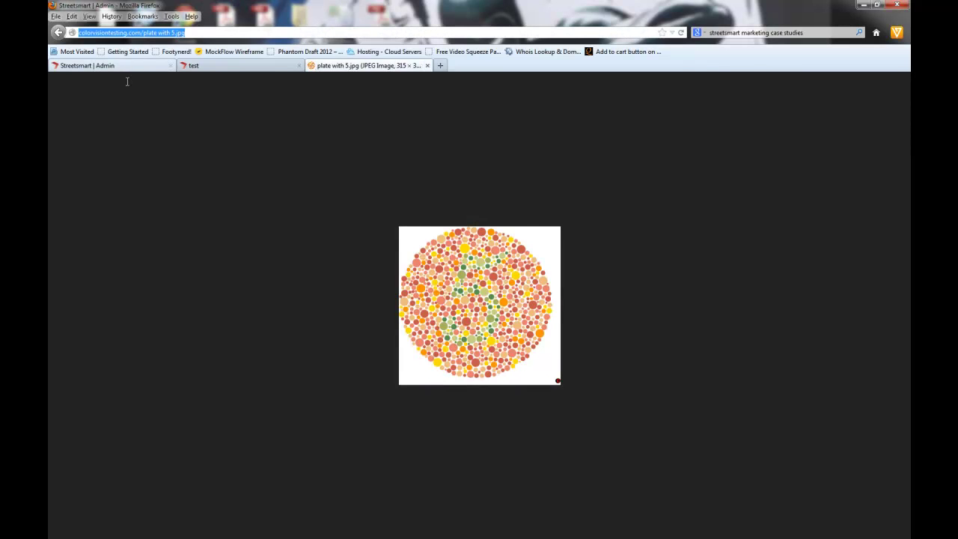
triple_click(181, 199)
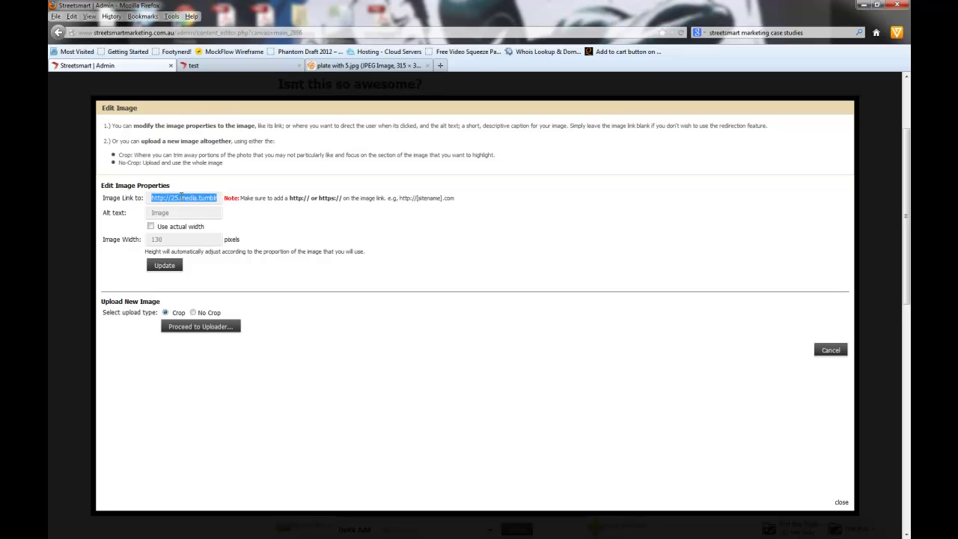
key("ctrl+v")
left_click(202, 212)
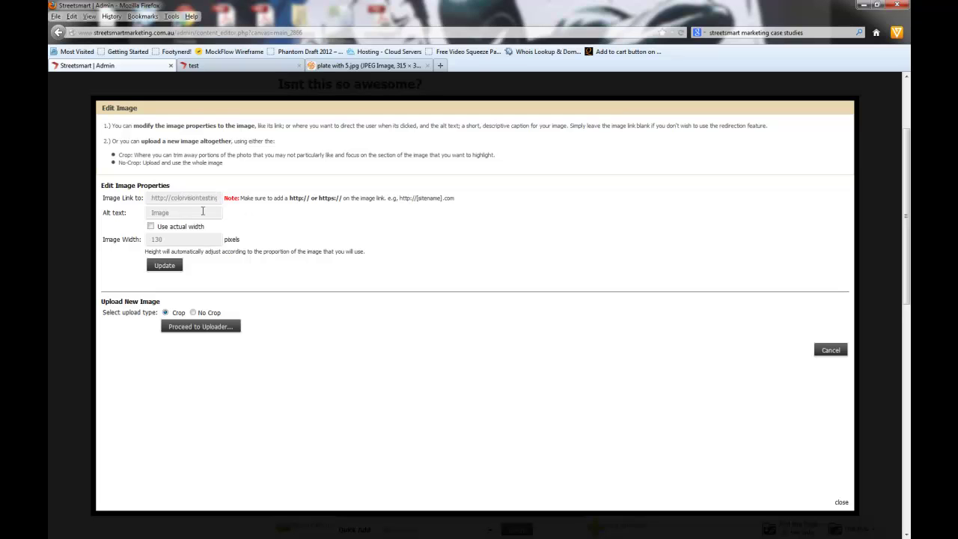
left_click(165, 266)
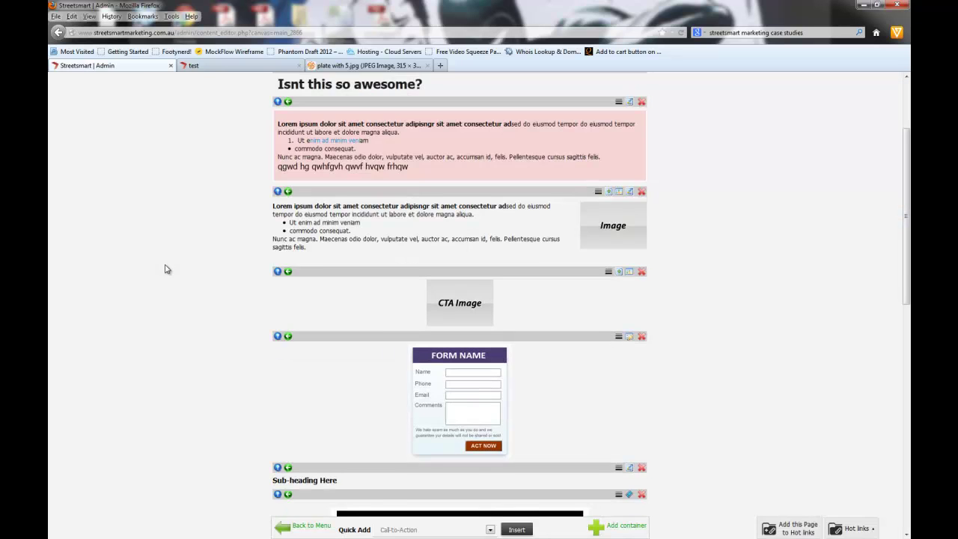
Step: Click the image on the test page preview to check where it links, then go back
left_click(214, 65)
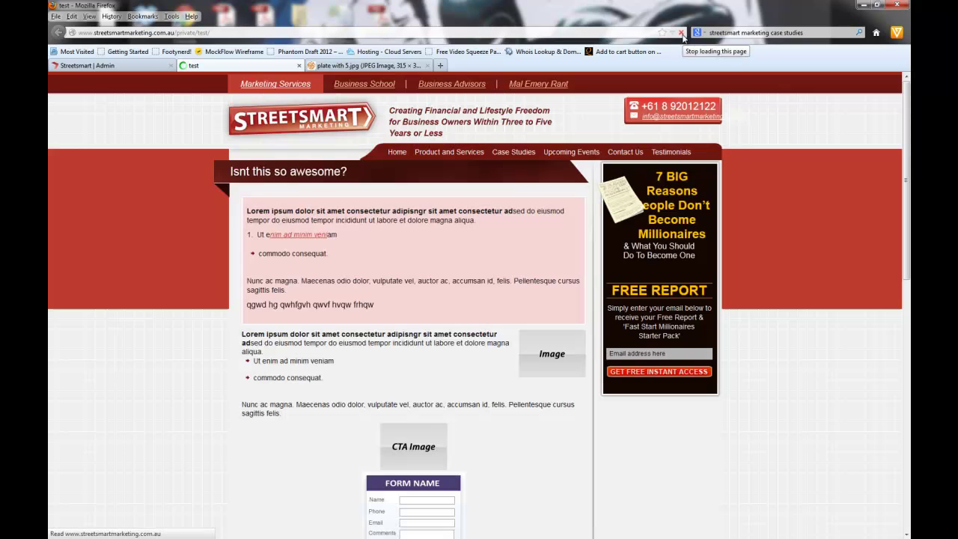
left_click(565, 343)
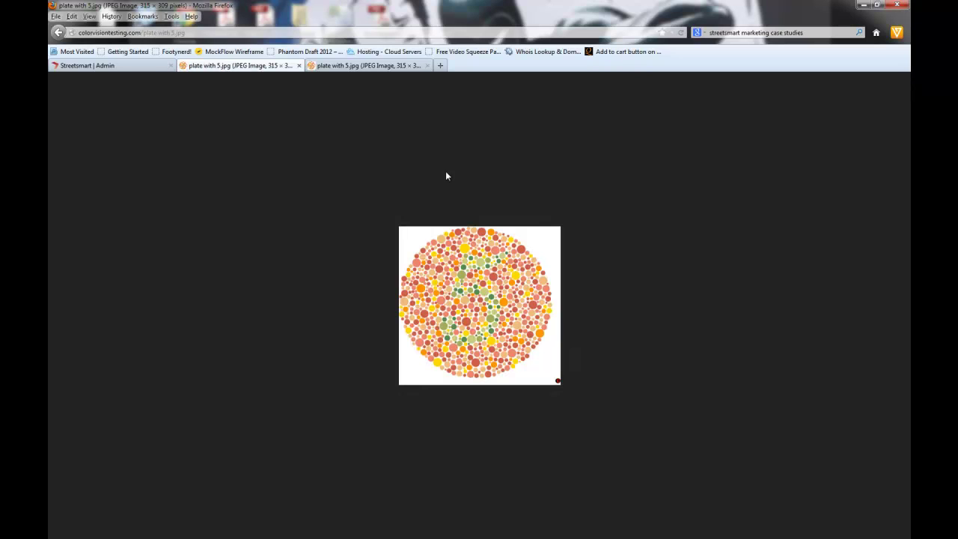
left_click(58, 32)
Step: Open the placeholder image's Edit Image settings in the admin, glancing at the preview once more
left_click(93, 65)
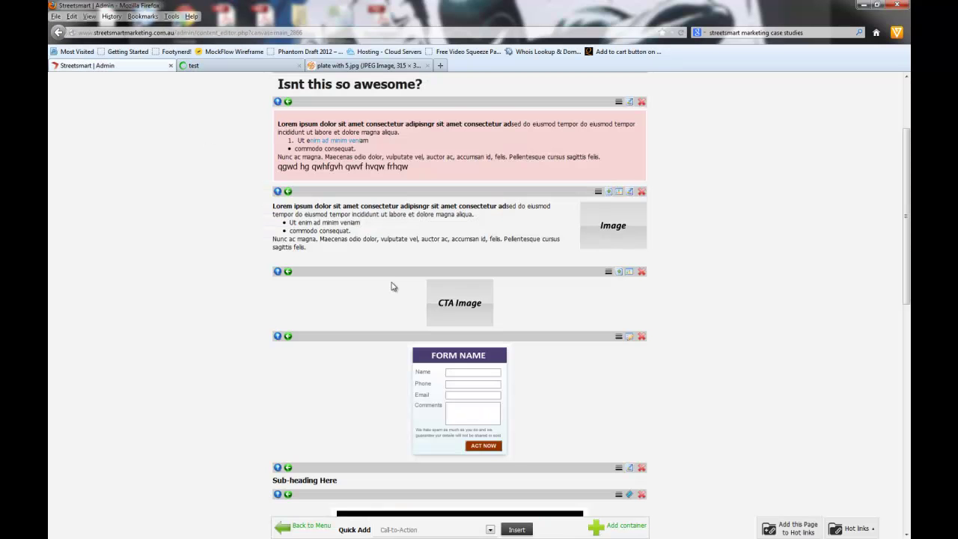
left_click(609, 193)
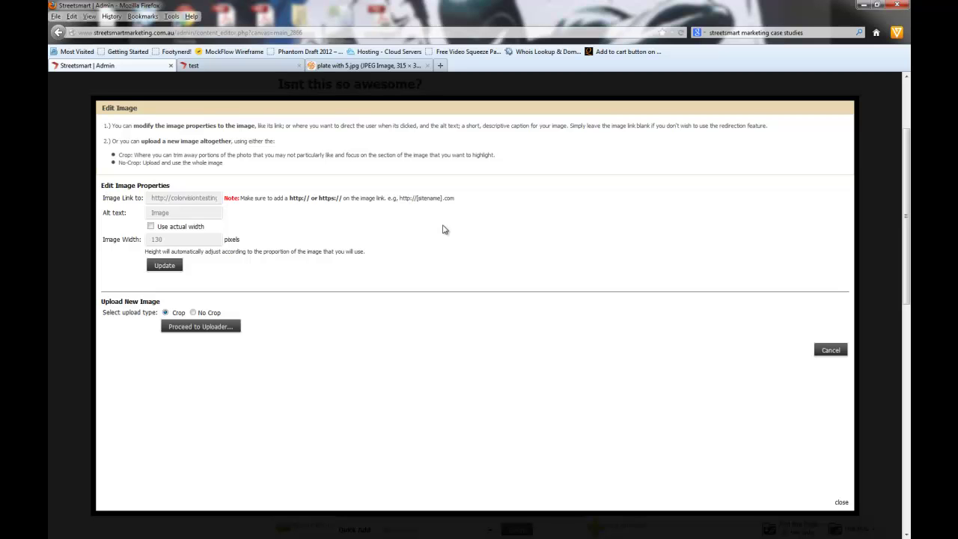
left_click(224, 66)
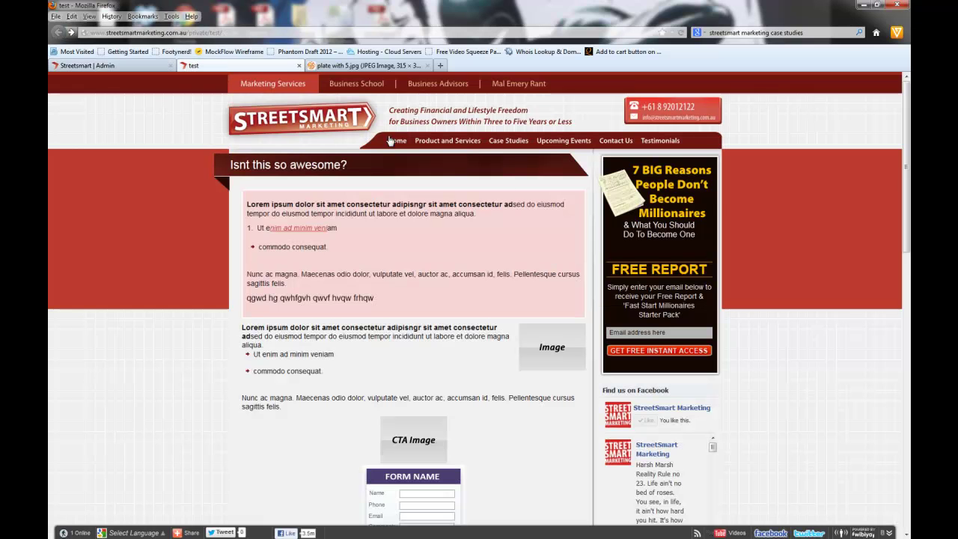
left_click(83, 66)
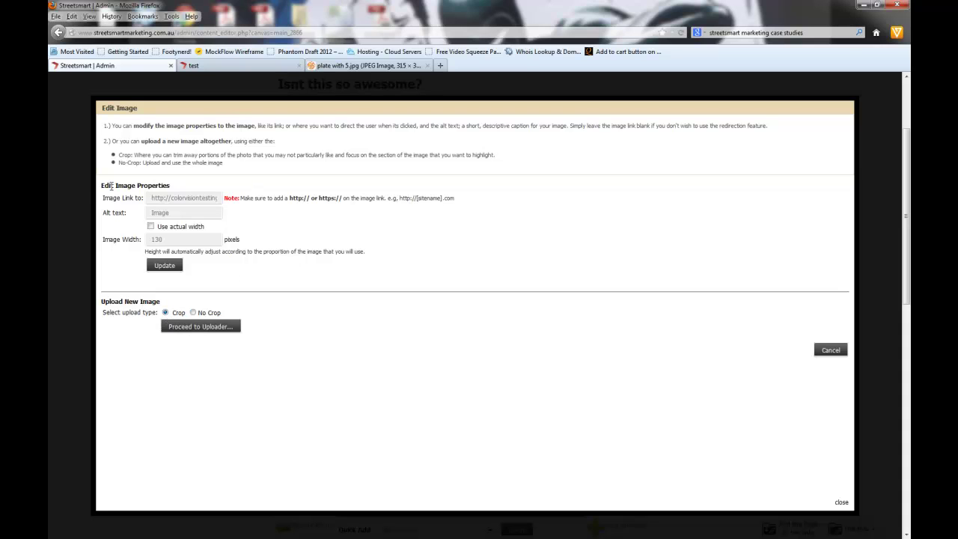
left_click_drag(125, 126, 498, 126)
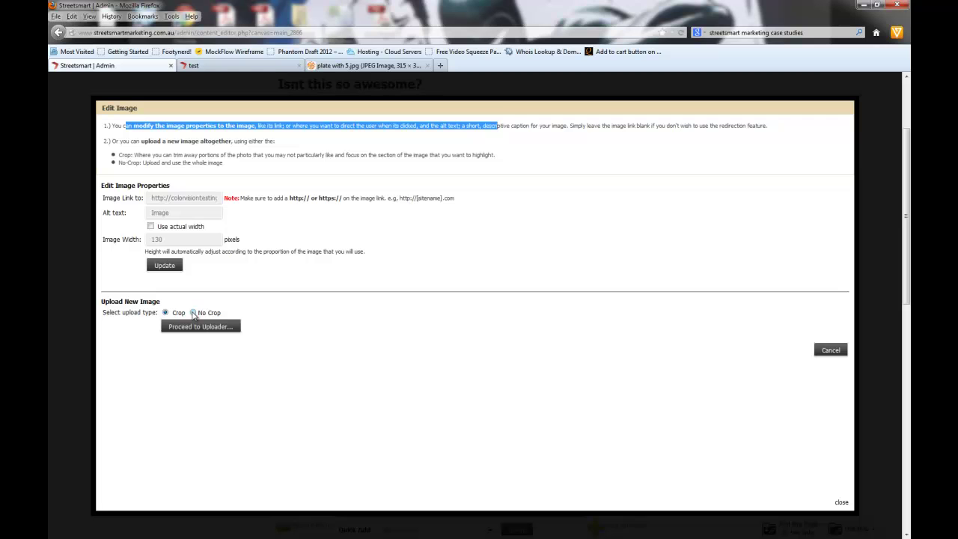
left_click(352, 65)
Step: Save the colour-plate image to the Desktop as 'plate with 5', then go back to the admin tab
right_click(463, 281)
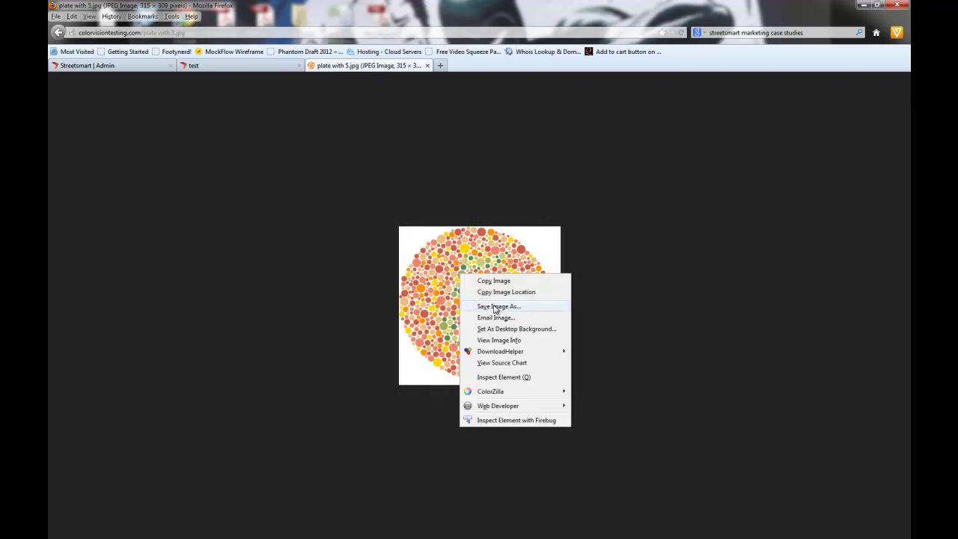
left_click(496, 305)
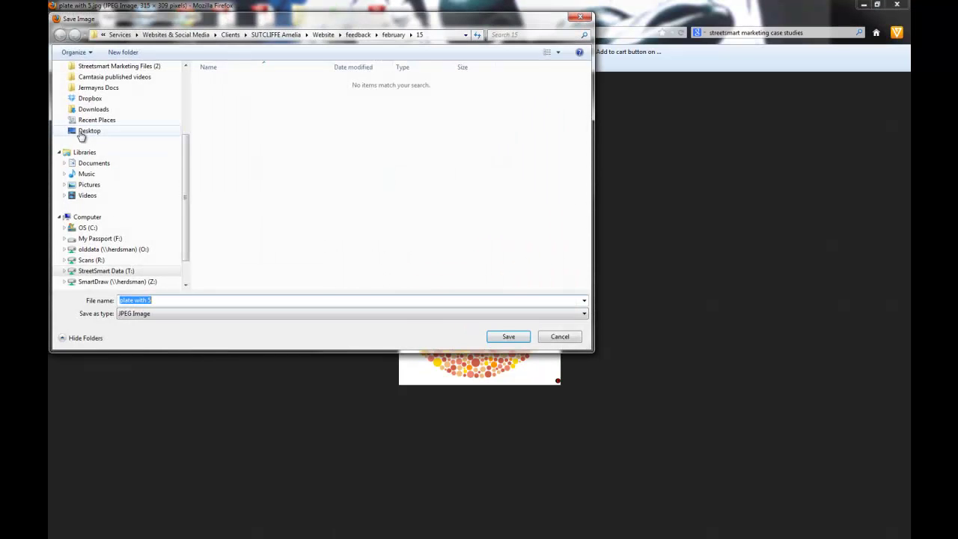
left_click(82, 131)
left_click(509, 336)
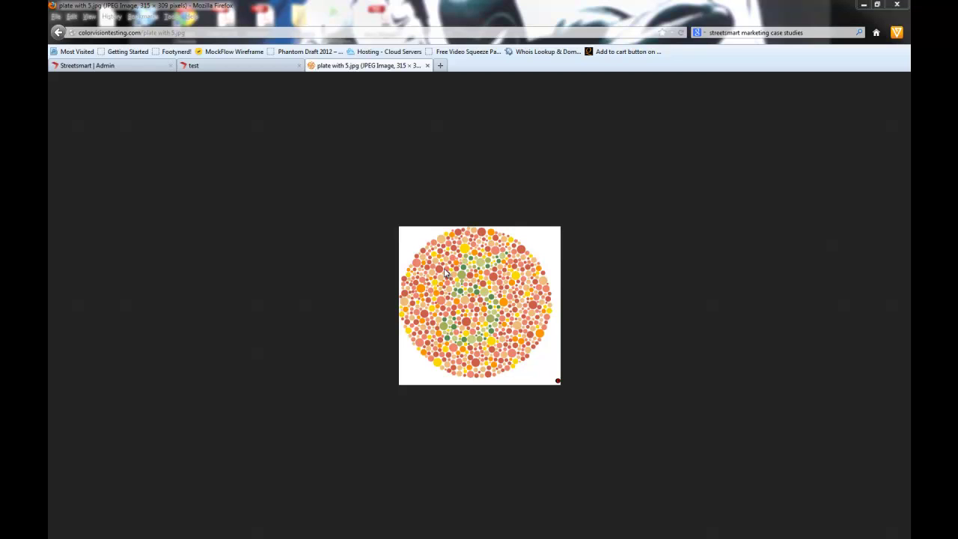
left_click(105, 66)
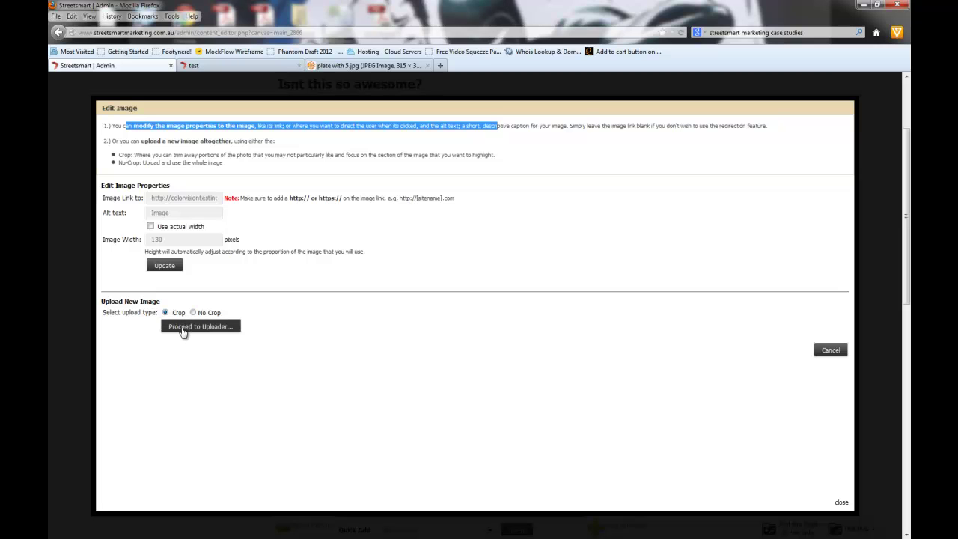
Step: Start a Panoramic upload and choose the 'plate with 5' file from the Desktop
left_click(182, 329)
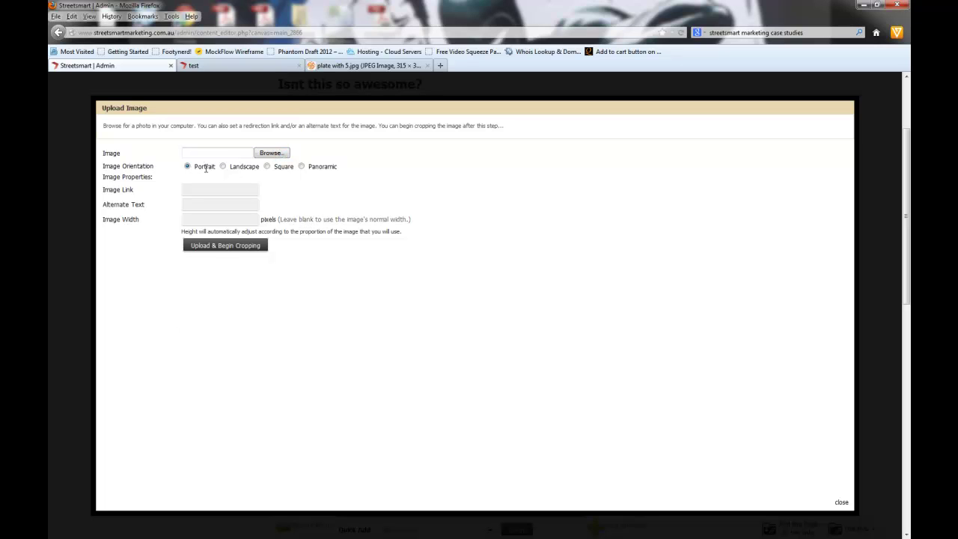
left_click(267, 166)
left_click(302, 166)
left_click(271, 152)
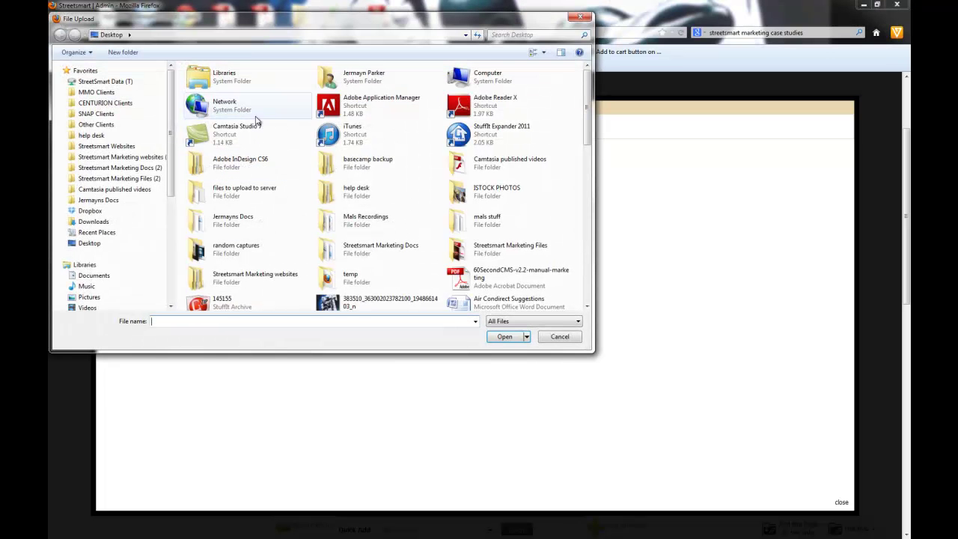
left_click_drag(585, 123, 577, 229)
left_click(361, 274)
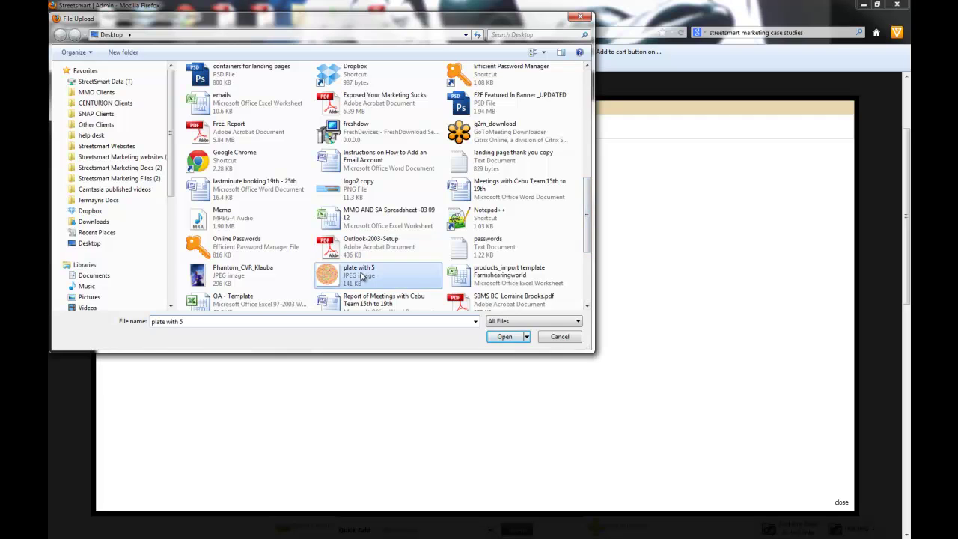
left_click(503, 337)
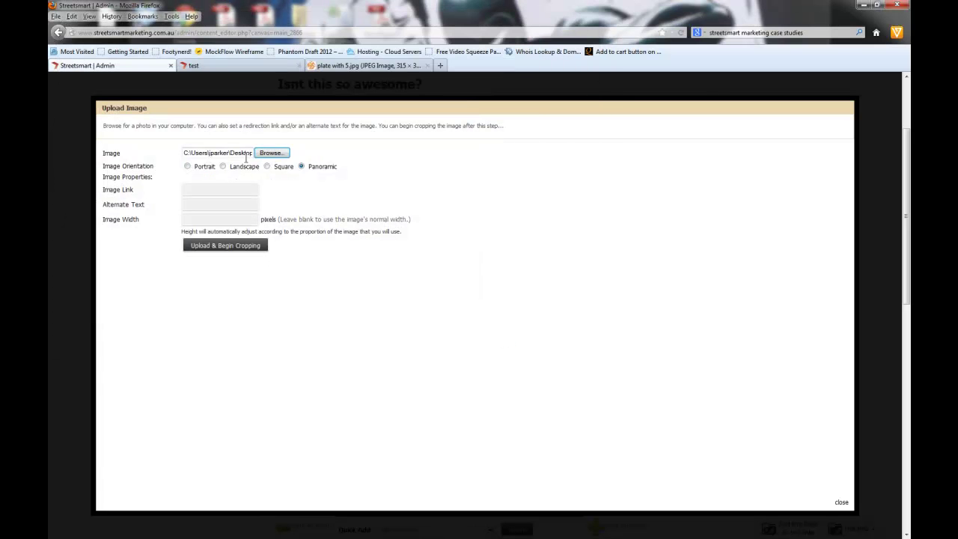
Step: Paste the plate's colorvisiontesting.com address into Image Link and fill the alternate text 'at test'
left_click(211, 192)
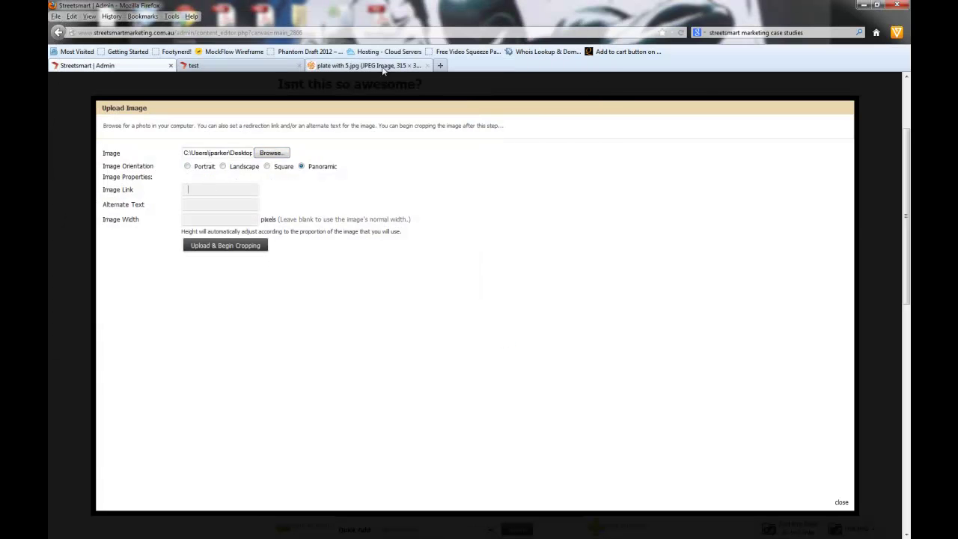
left_click(413, 65)
left_click(200, 32)
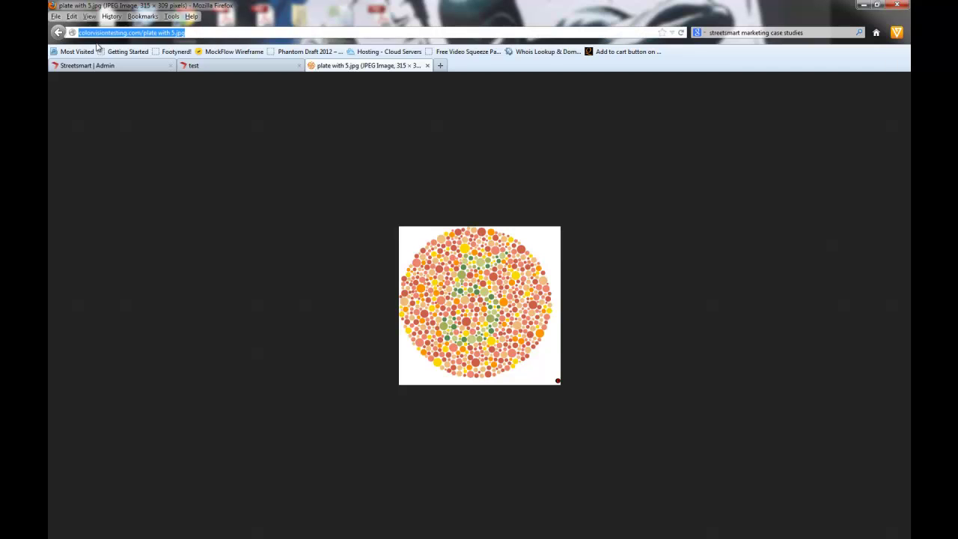
left_click(79, 66)
left_click(202, 190)
key("ctrl+v")
left_click(197, 205)
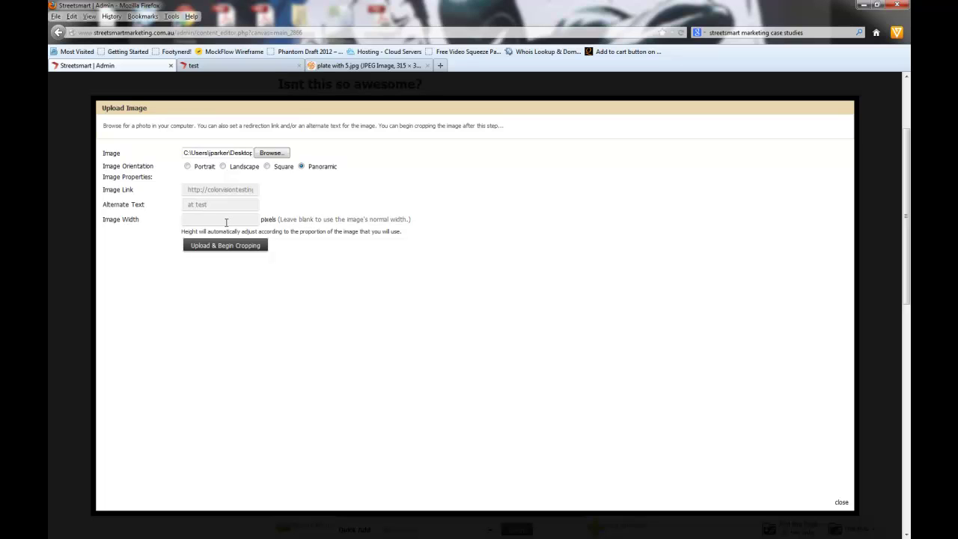
left_click_drag(281, 227, 394, 220)
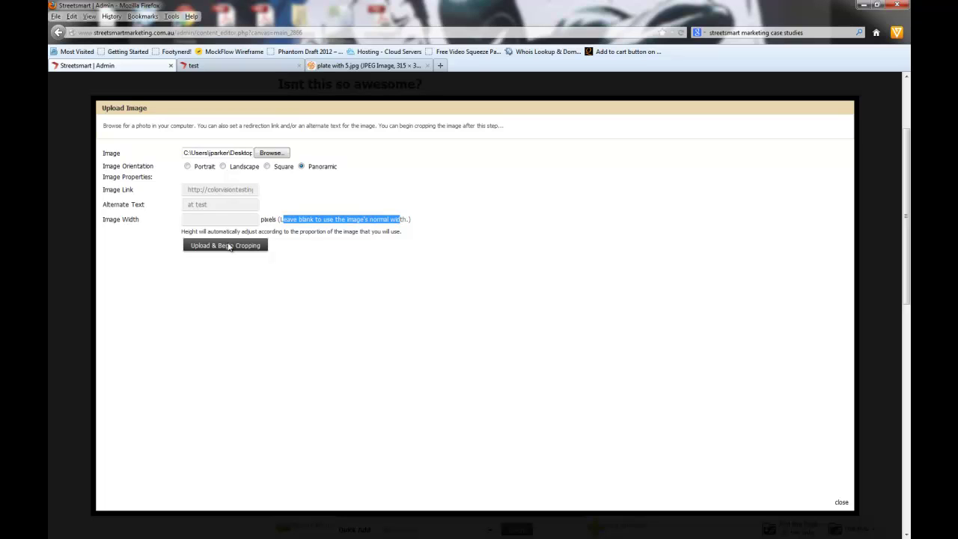
Step: Upload the plate and try the medium and large image sizes in the crop dialog
left_click(220, 247)
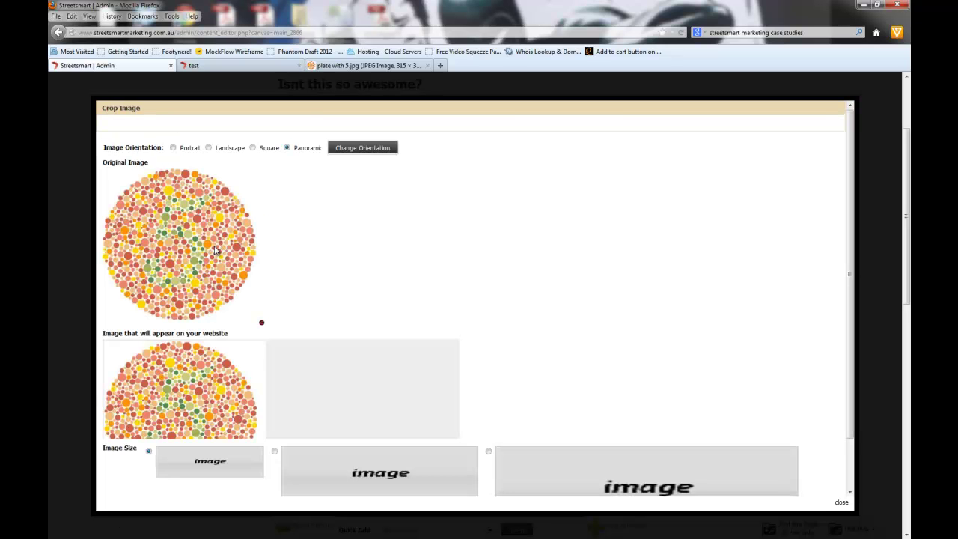
scroll(366, 325, "down", 2)
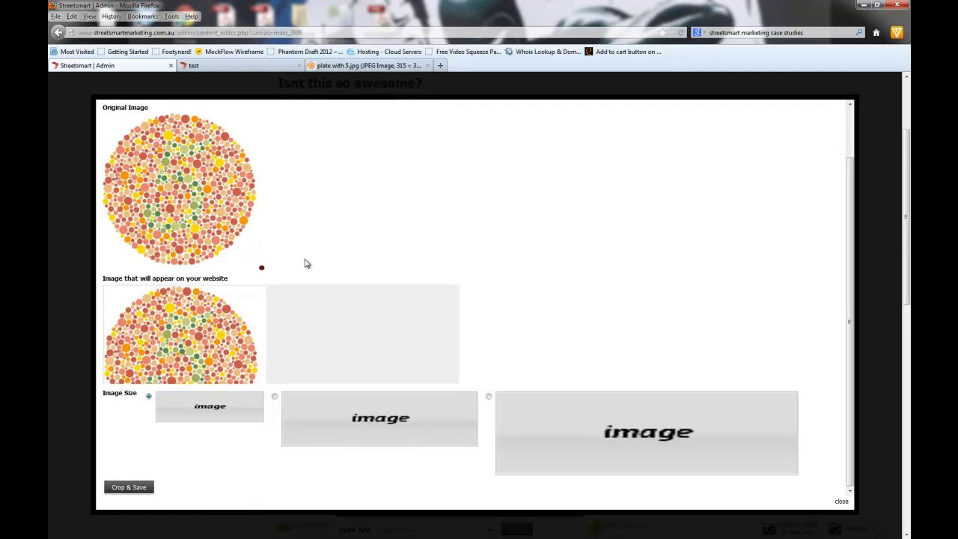
scroll(225, 315, "down", 2)
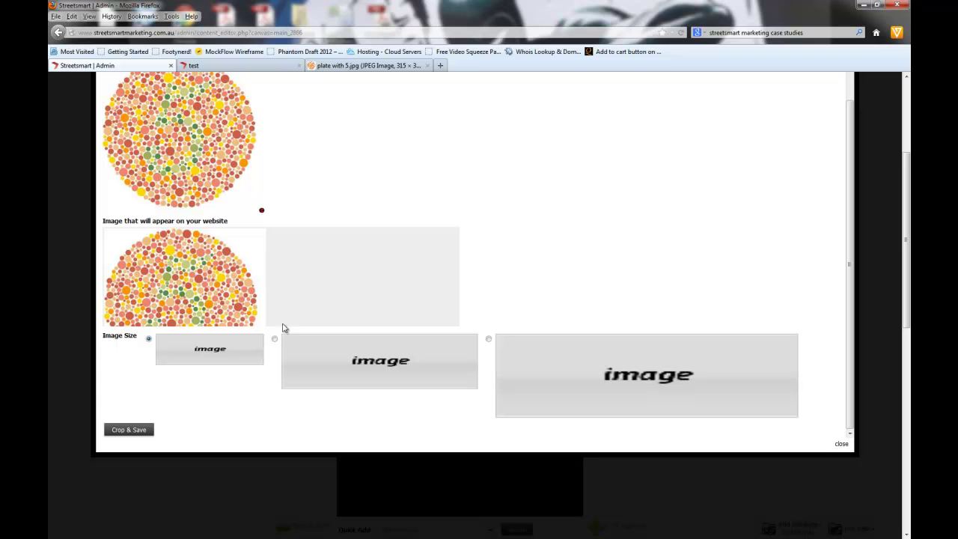
scroll(255, 306, "up", 2)
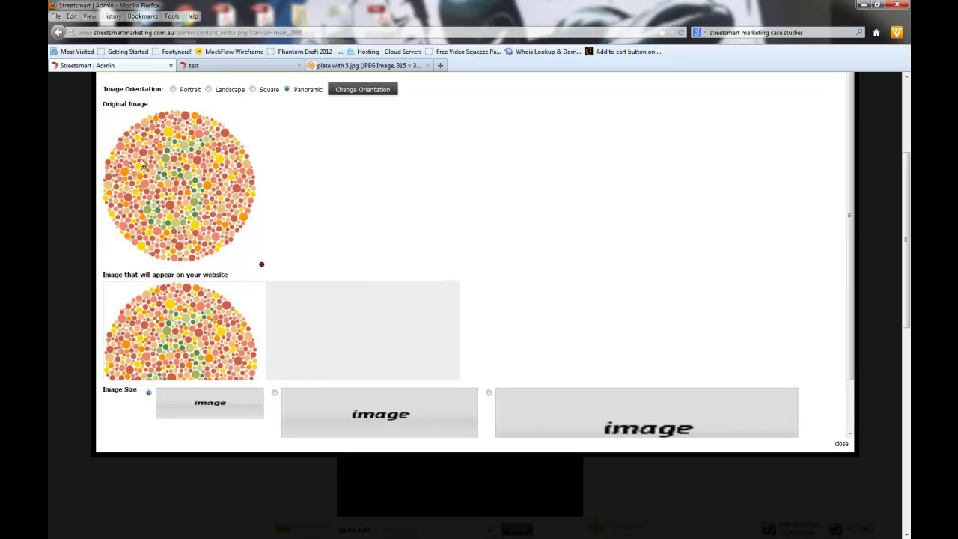
left_click_drag(107, 144, 123, 182)
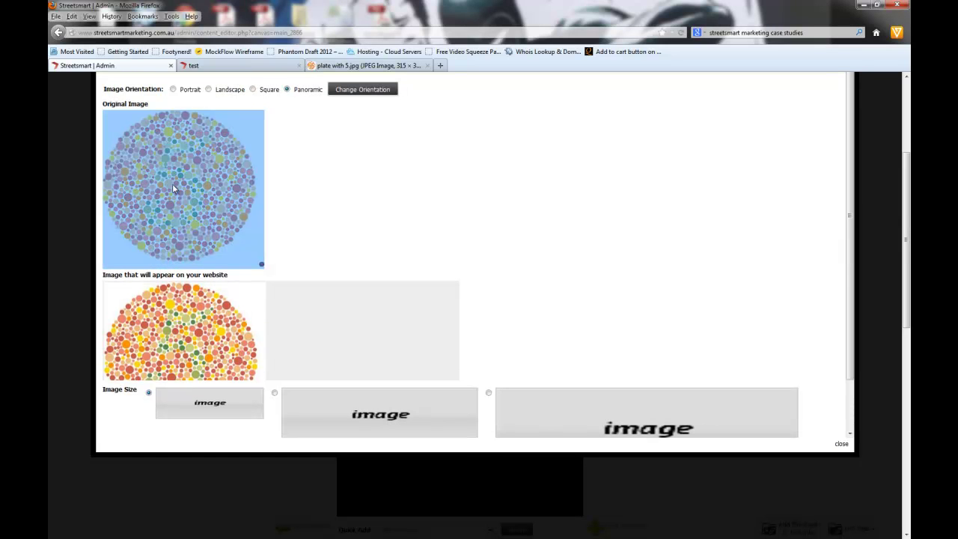
left_click(275, 393)
scroll(400, 321, "down", 2)
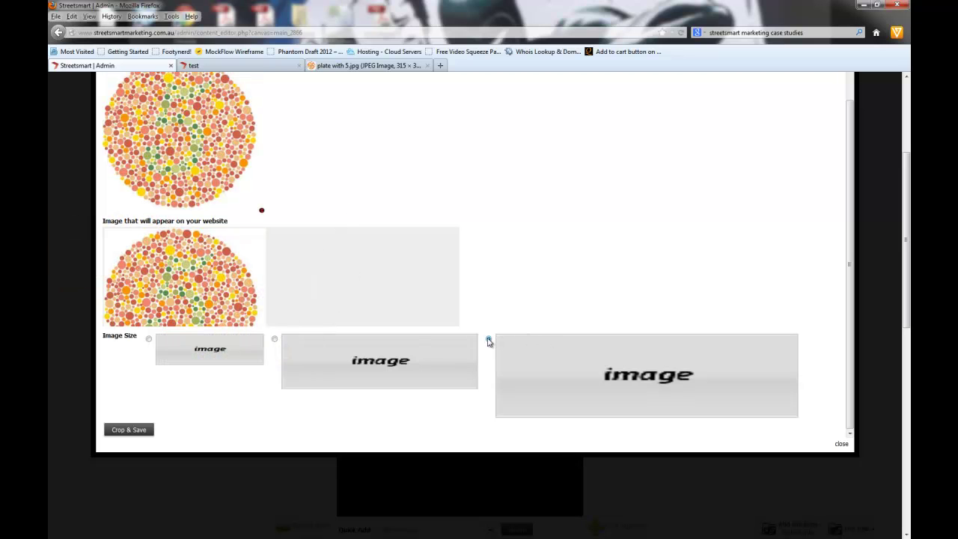
left_click(488, 341)
scroll(308, 244, "up", 2)
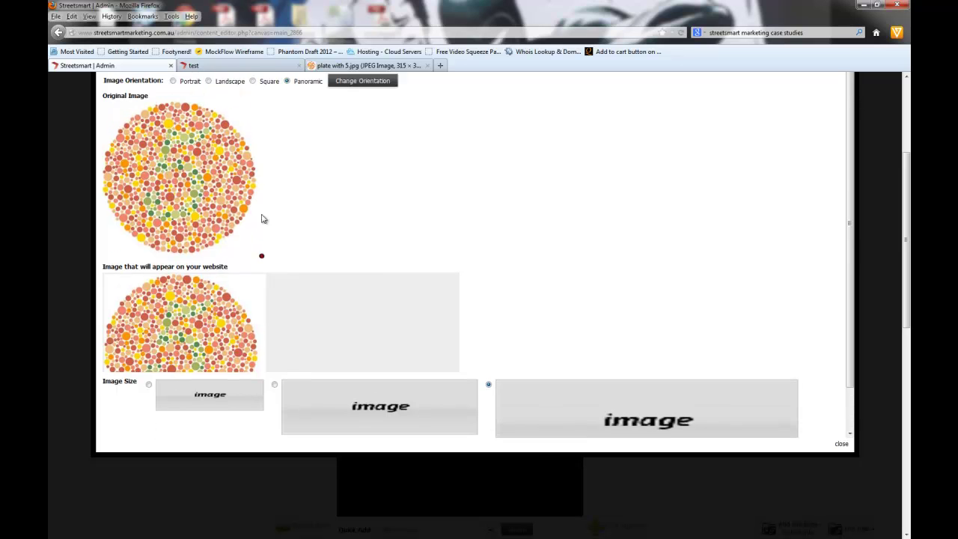
Step: Try landscape, then apply square orientation with the largest square size
left_click(209, 89)
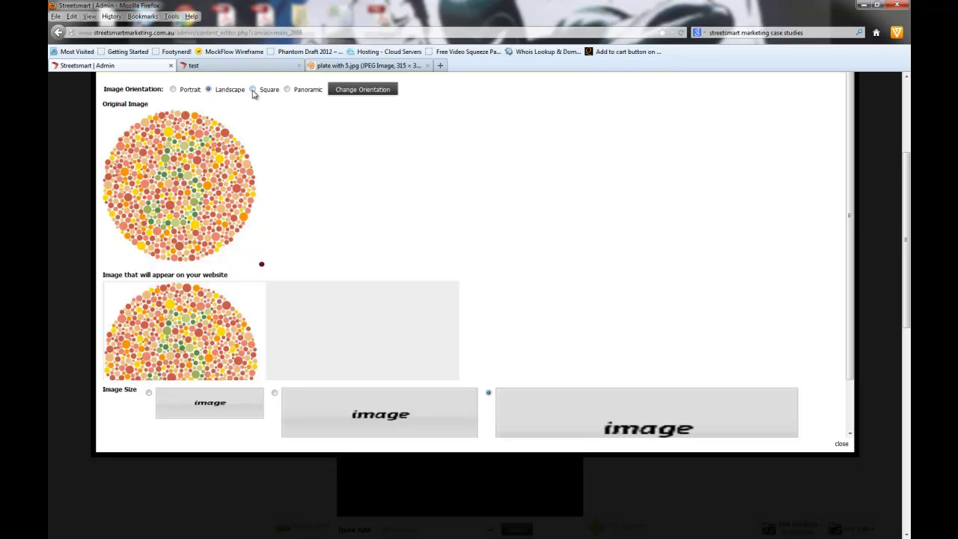
left_click(369, 91)
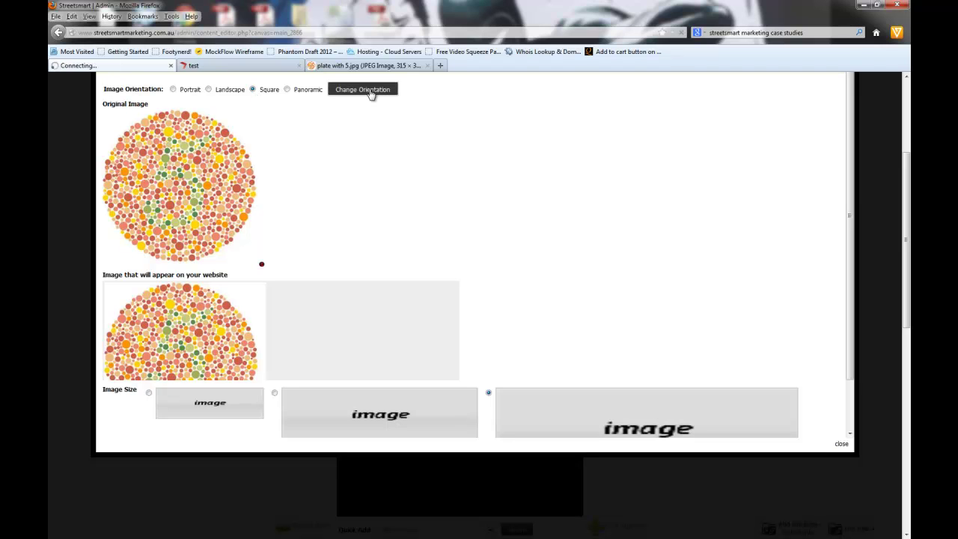
scroll(307, 196, "down", 3)
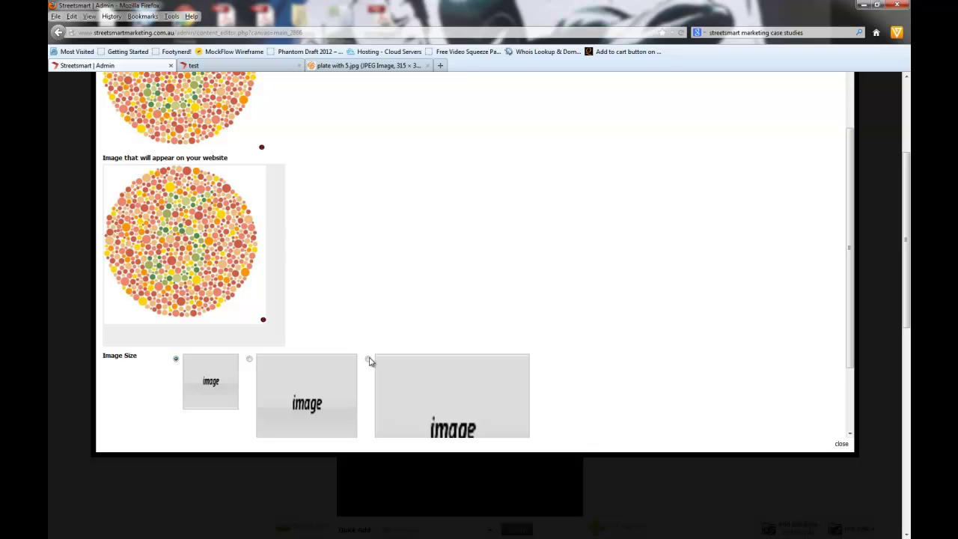
left_click(368, 359)
scroll(324, 326, "down", 2)
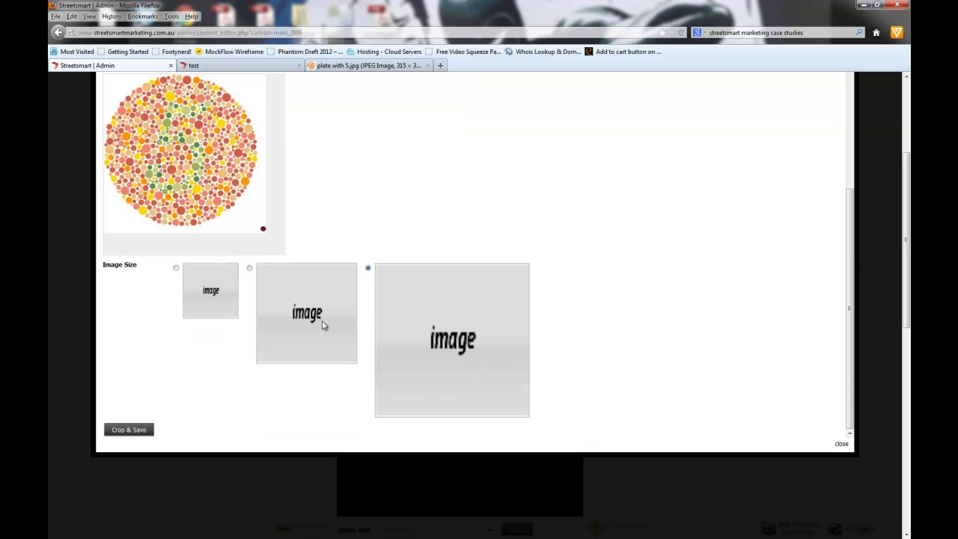
scroll(323, 326, "up", 5)
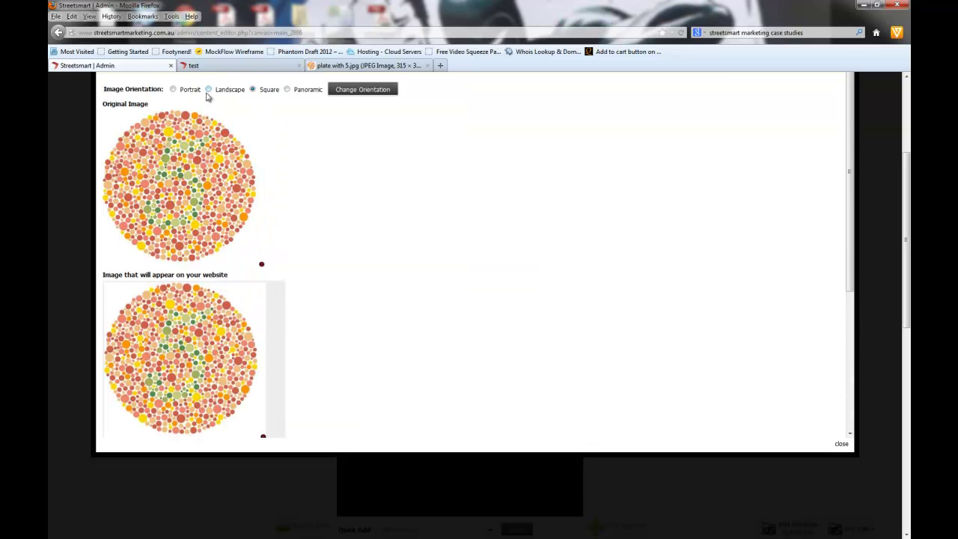
Step: Apply portrait orientation at medium size; saving warns that a portion must be selected
left_click(174, 90)
left_click(368, 94)
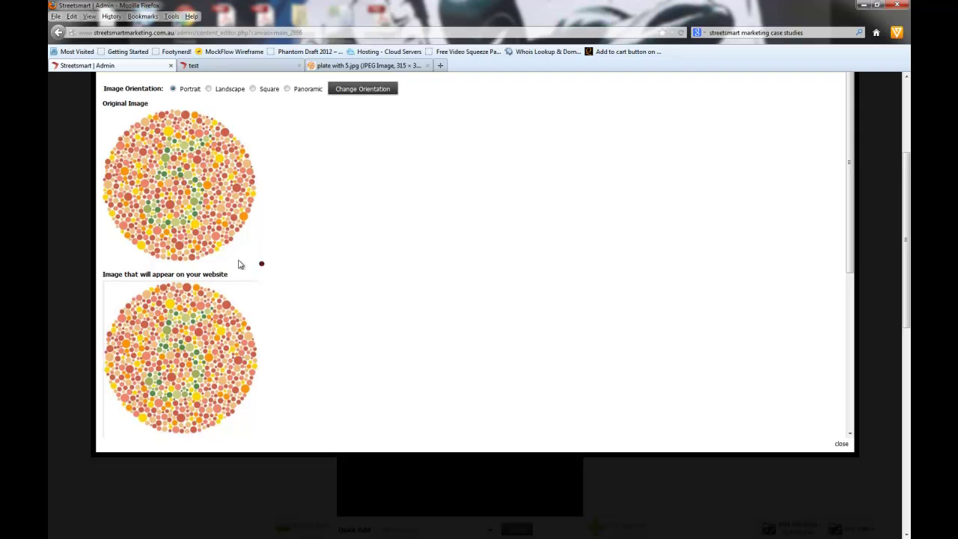
scroll(240, 263, "down", 4)
left_click(250, 327)
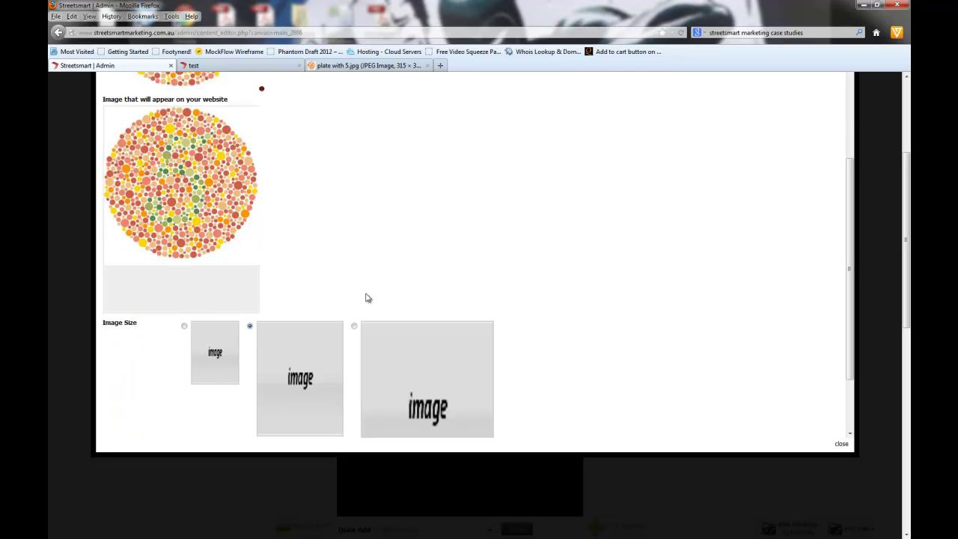
scroll(437, 284, "down", 2)
left_click(113, 434)
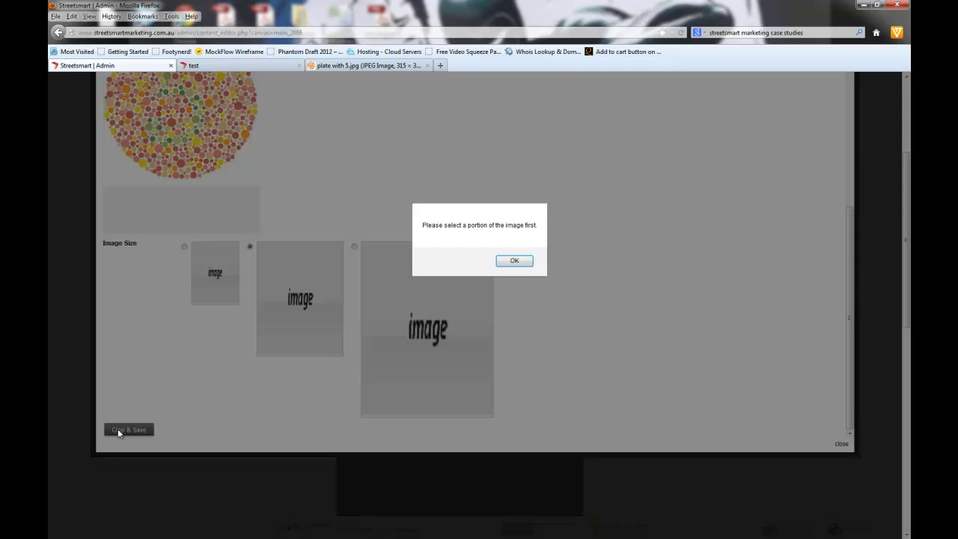
left_click(515, 260)
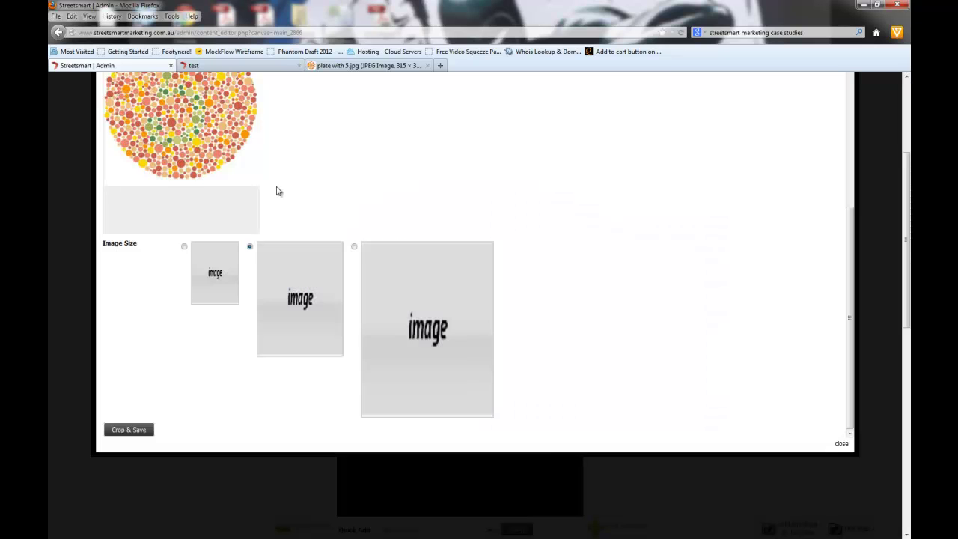
Step: Clear the accidental selection and the existing crop box from the plate
scroll(261, 255, "up", 1)
left_click_drag(140, 152, 195, 202)
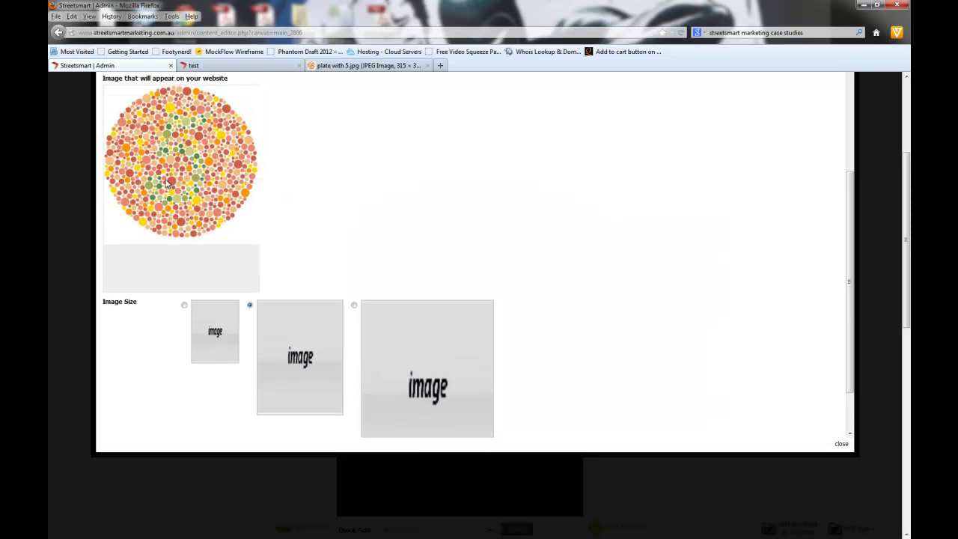
left_click_drag(221, 276, 156, 193)
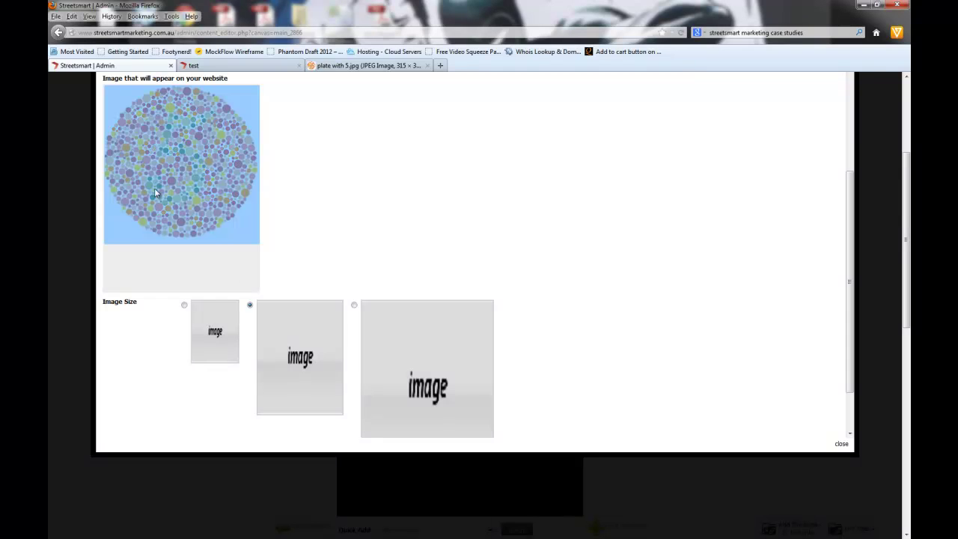
left_click(212, 265)
scroll(289, 192, "up", 3)
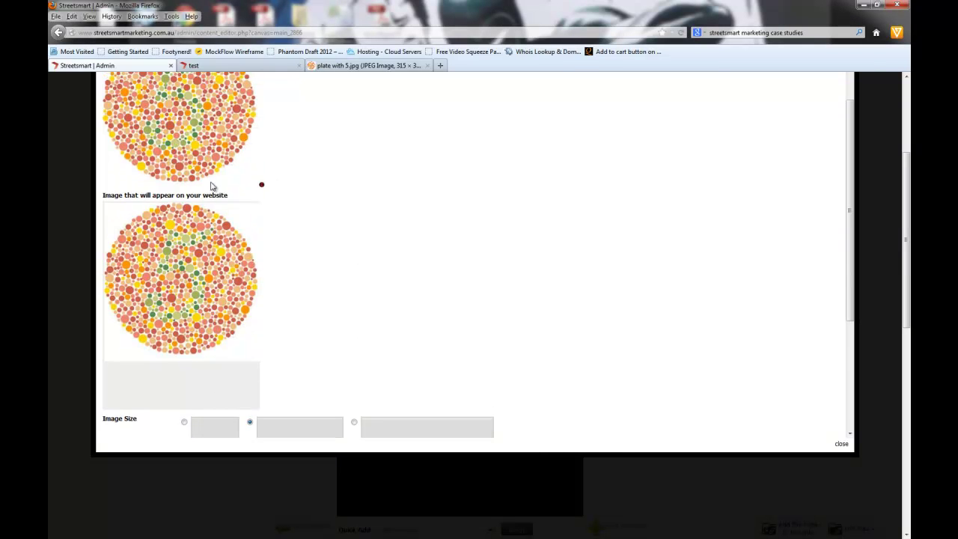
scroll(269, 253, "up", 2)
mouse_move(247, 223)
left_mouse_down()
mouse_move(183, 180)
mouse_move(125, 171)
mouse_move(185, 219)
mouse_move(238, 225)
left_mouse_up()
left_click(196, 249)
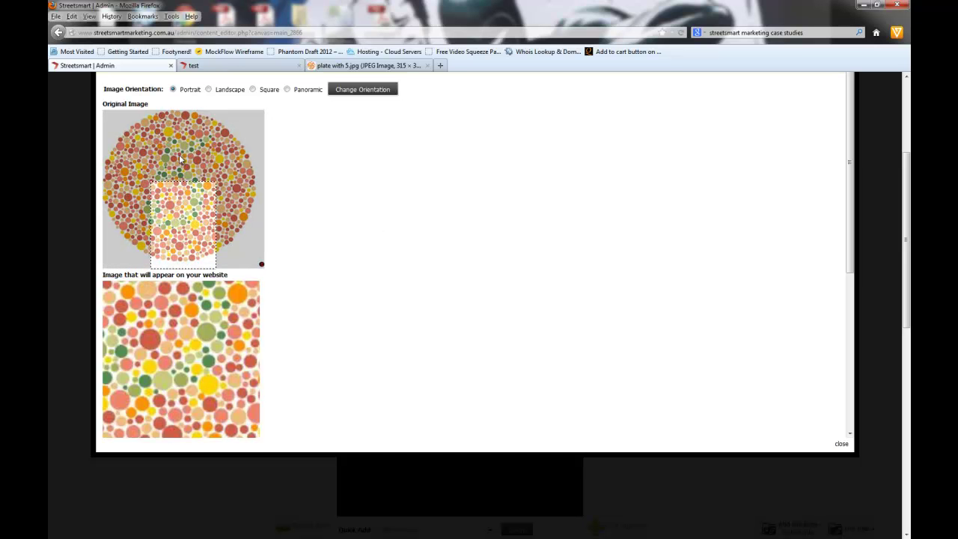
Step: Draw a portrait crop box on the plate and adjust its position and size
left_click_drag(135, 133, 217, 197)
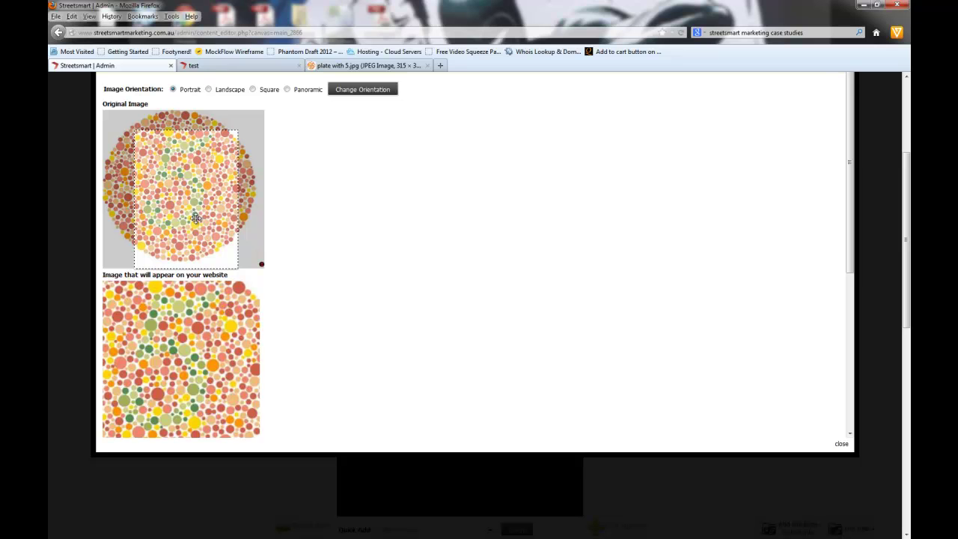
left_click_drag(188, 210, 173, 194)
left_click_drag(222, 251, 253, 270)
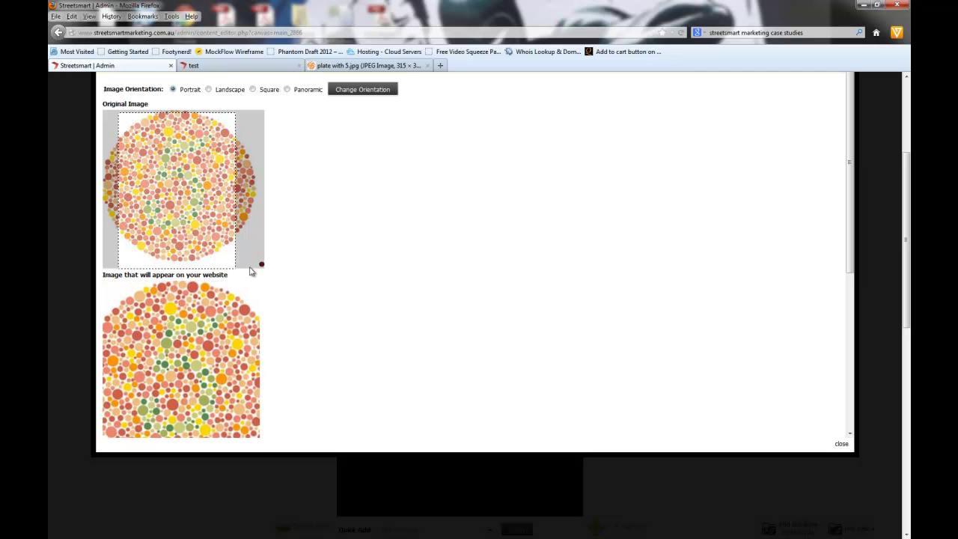
mouse_move(206, 171)
left_mouse_down()
mouse_move(229, 165)
mouse_move(195, 165)
mouse_move(218, 165)
left_mouse_up()
scroll(265, 337, "down", 2)
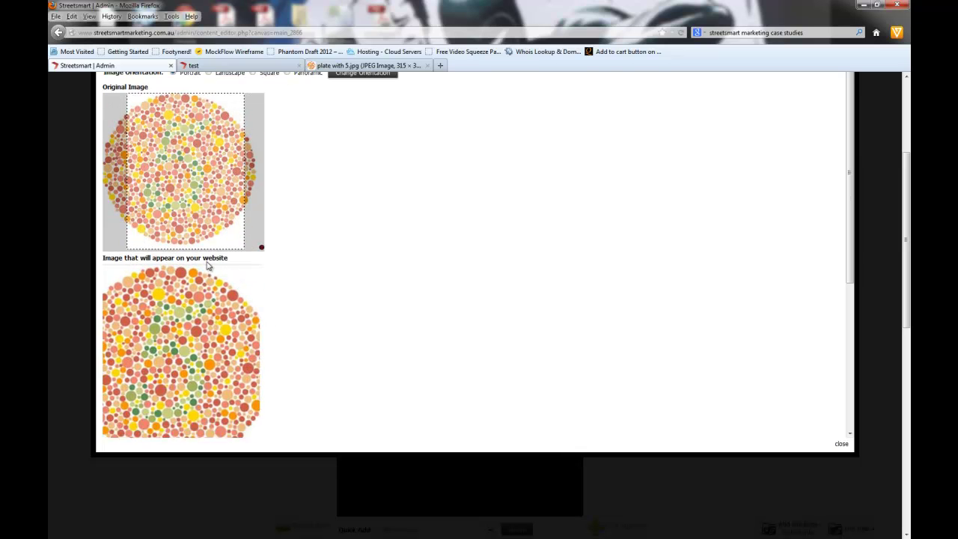
scroll(263, 252, "up", 2)
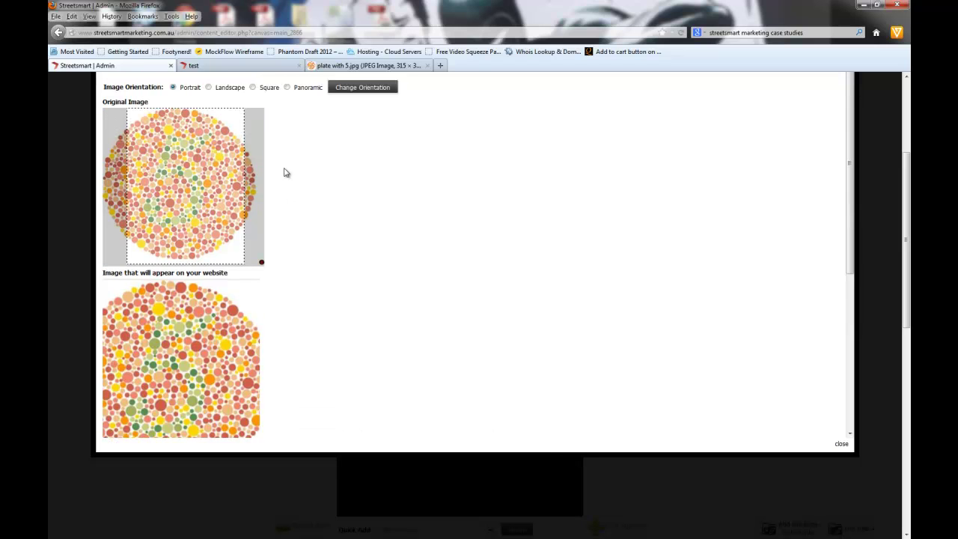
Step: Switch to Panoramic, mark a wide strip across the plate's middle, and crop and save
left_click(357, 96)
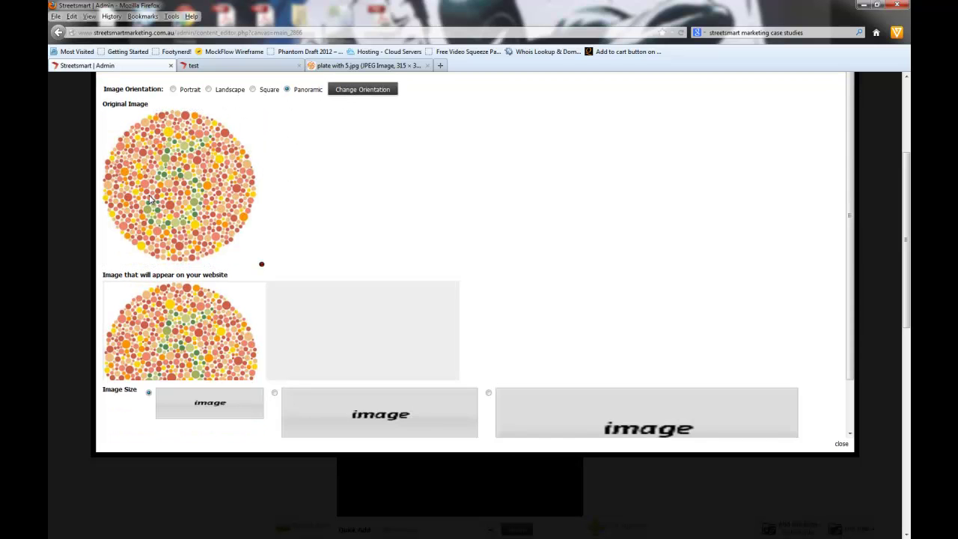
mouse_move(125, 159)
left_mouse_down()
mouse_move(215, 209)
mouse_move(204, 192)
mouse_move(191, 193)
left_mouse_up()
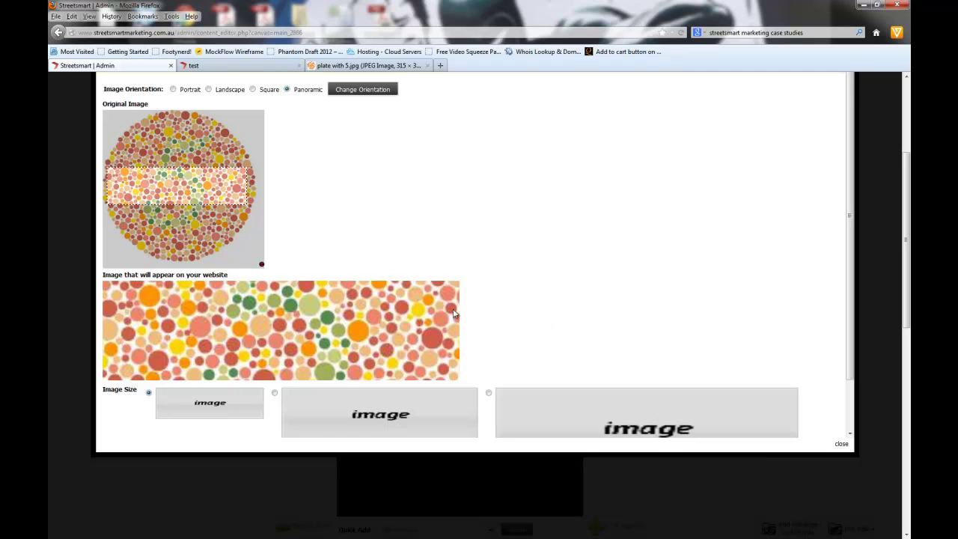
scroll(355, 176, "down", 1)
left_click(122, 429)
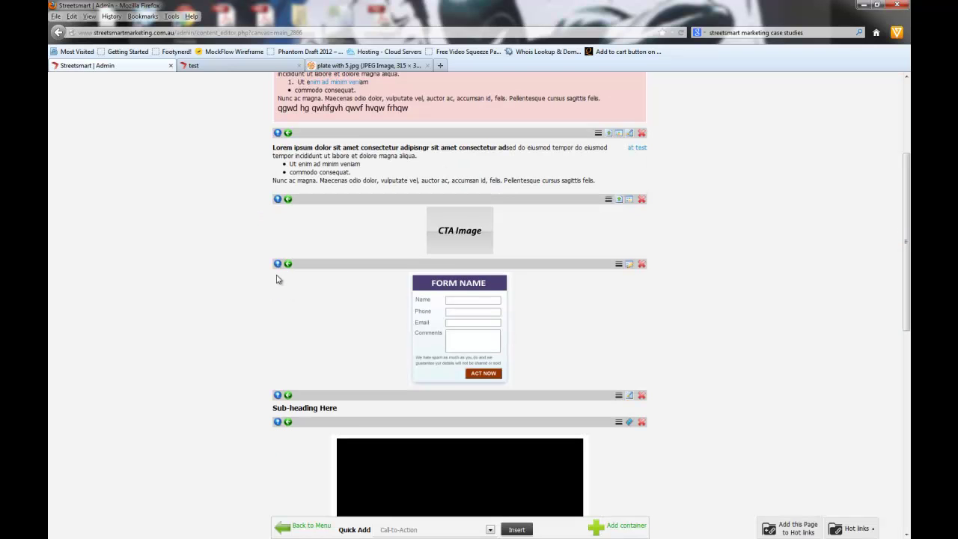
Step: Reload the test page to check the new colour strip beside the second text block
left_click(348, 66)
left_click(222, 67)
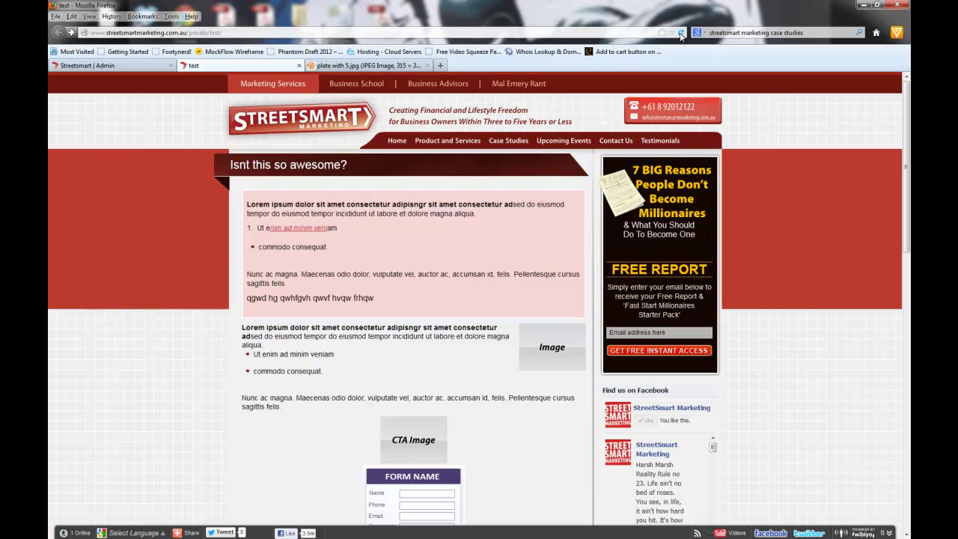
left_click(682, 32)
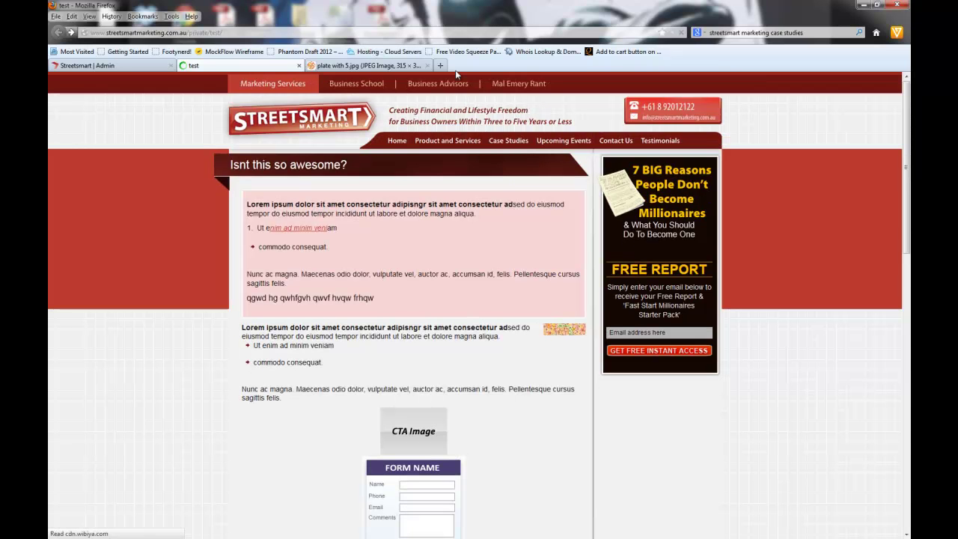
Step: Visit pixlr.com in a new tab, close it, and return to the Streetsmart Admin editor
left_click(444, 66)
type("pix")
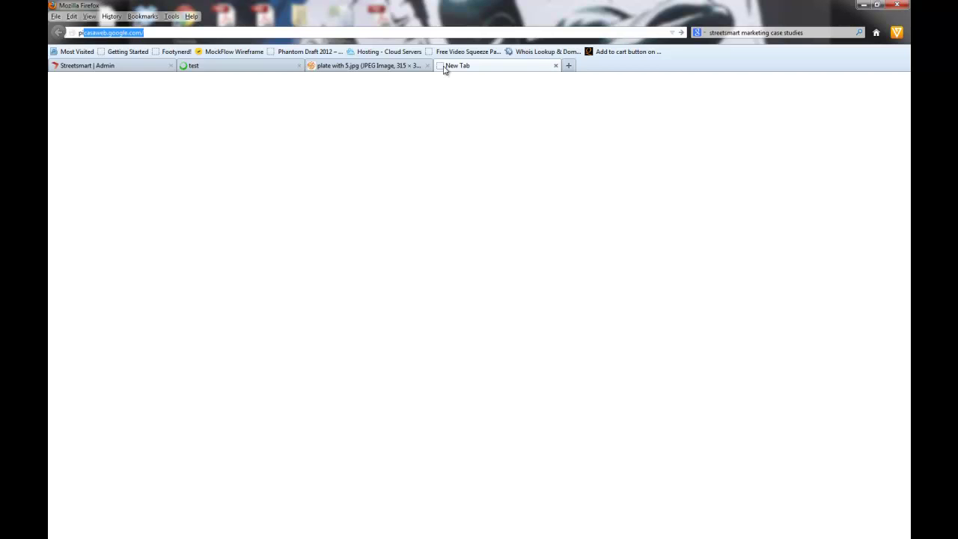
type("lr")
key("Return")
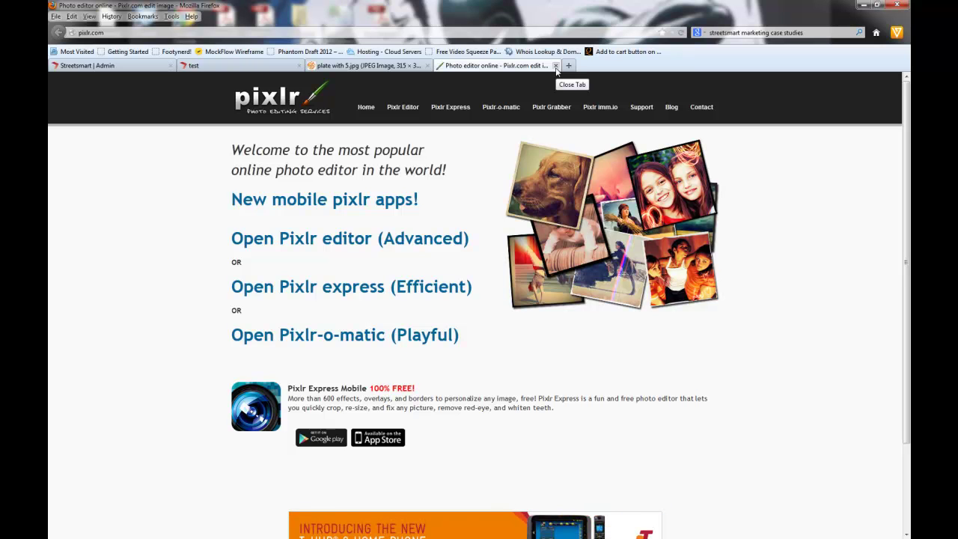
left_click(555, 67)
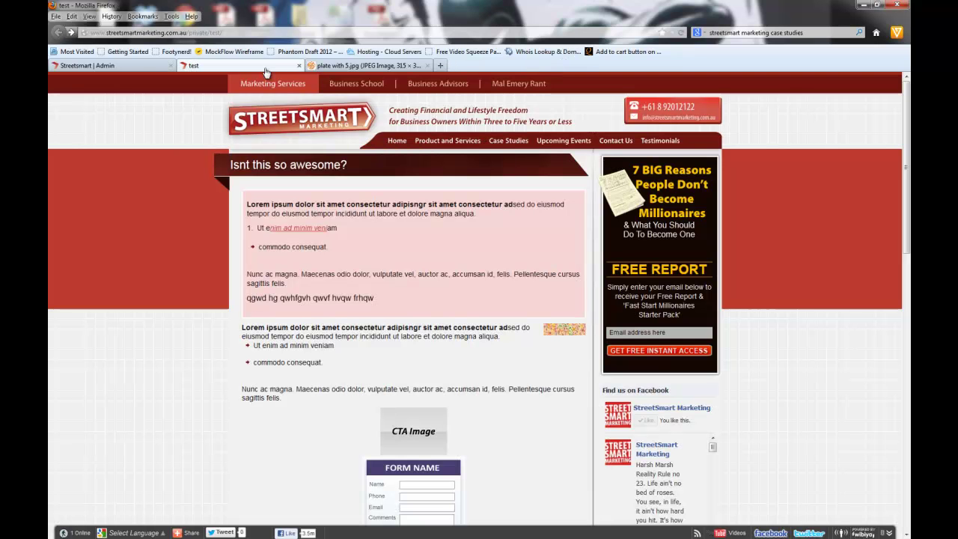
left_click(124, 69)
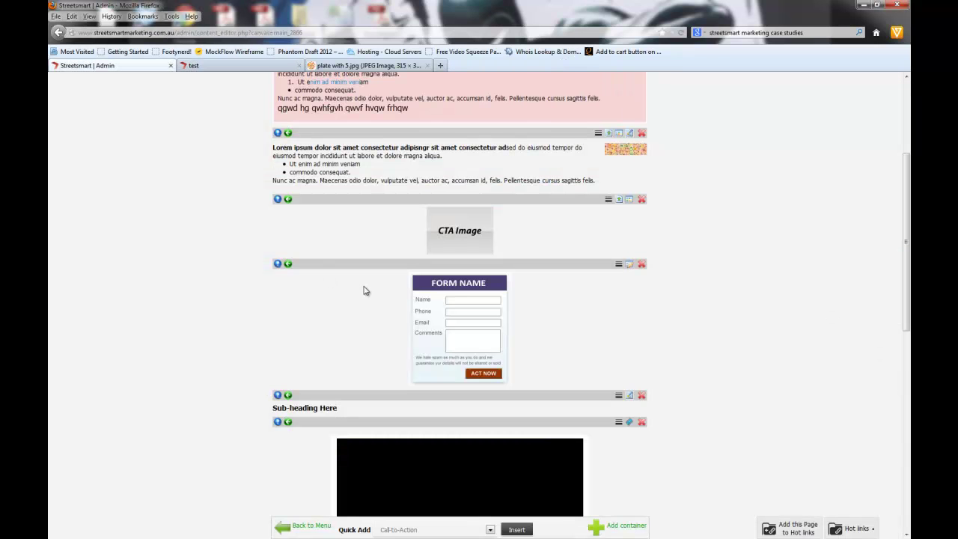
Step: Upload the full 'plate with 5' picture with No Crop, then reopen the text block's image settings
left_click(610, 135)
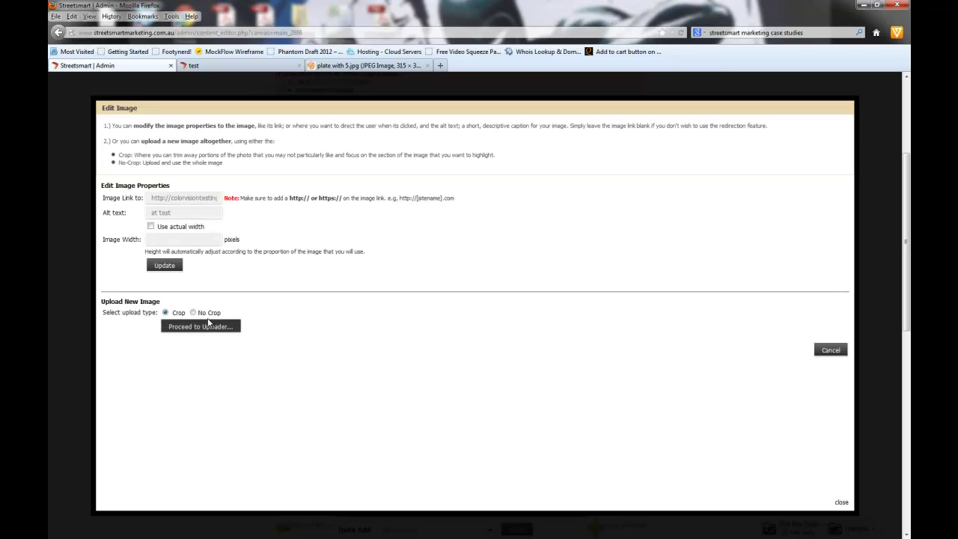
left_click(192, 313)
left_click(196, 344)
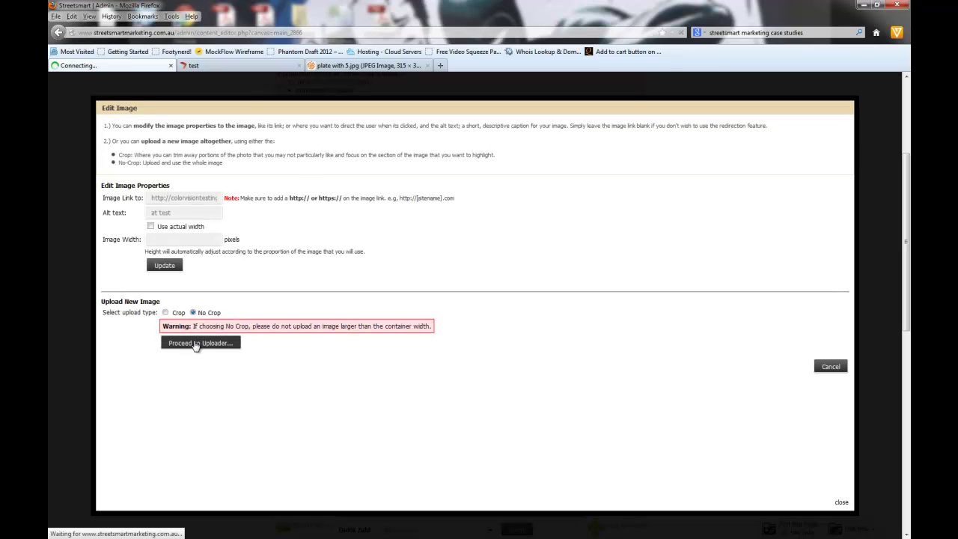
left_click(269, 169)
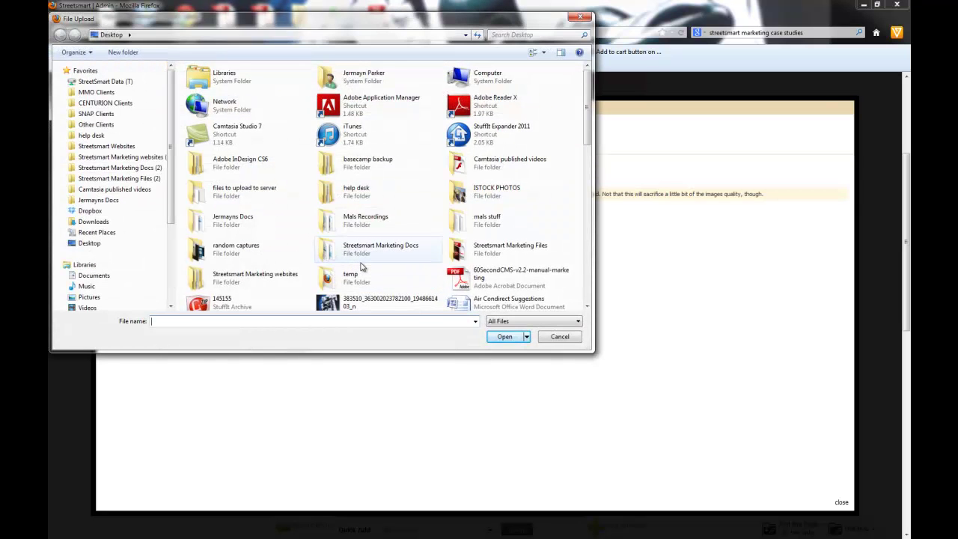
scroll(352, 262, "down", 5)
scroll(358, 253, "down", 3)
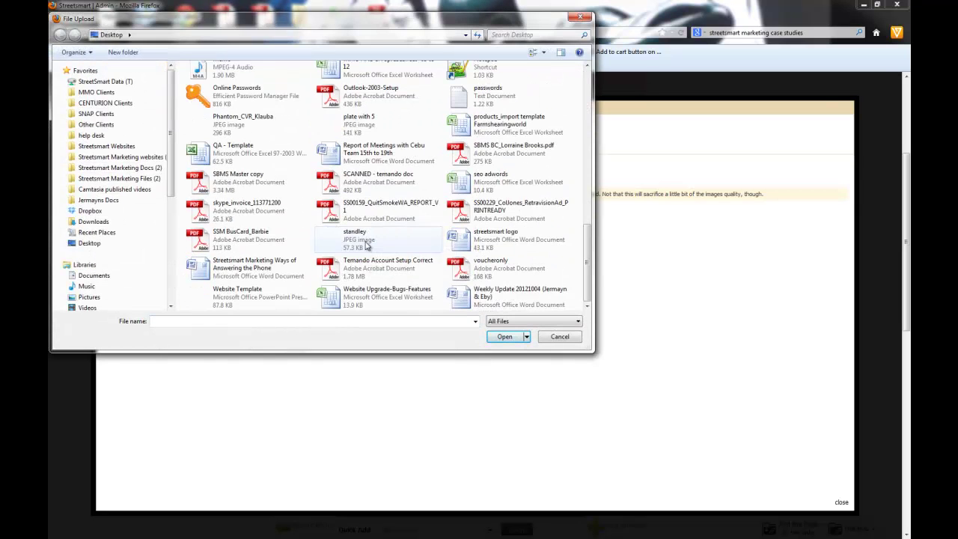
left_click(360, 126)
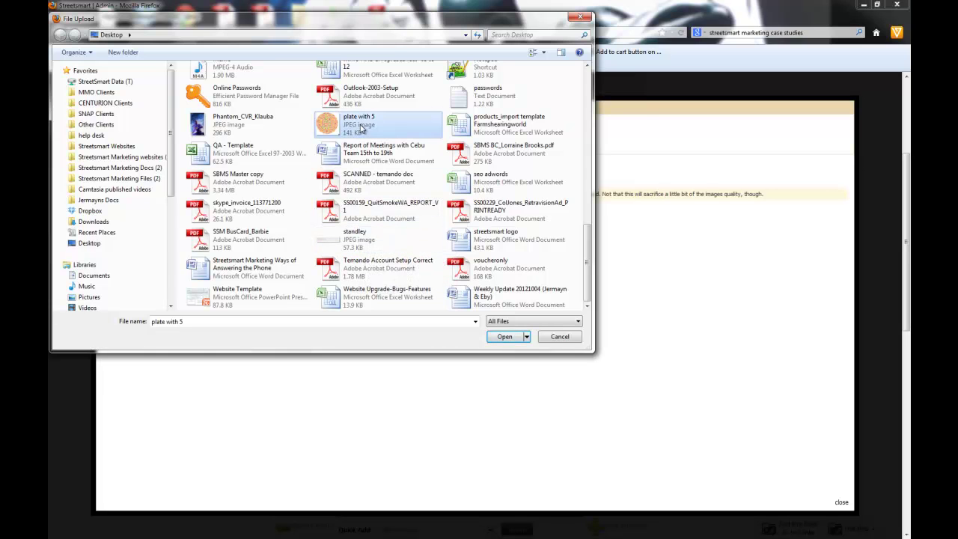
left_click(505, 337)
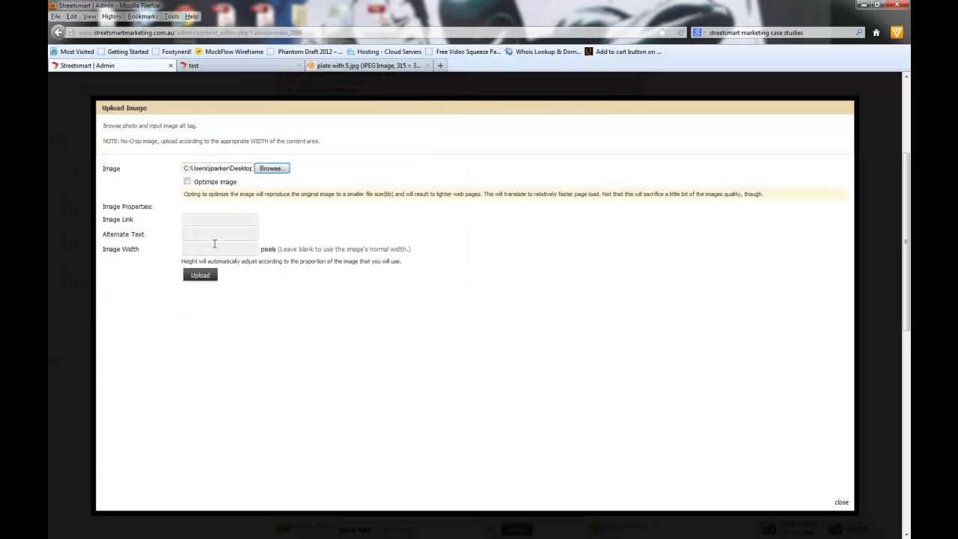
left_click(202, 280)
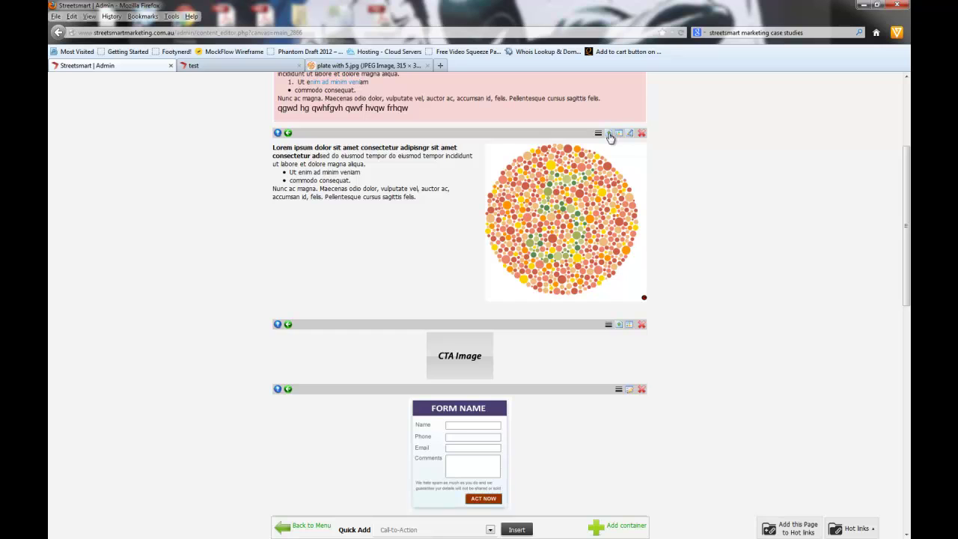
left_click(610, 135)
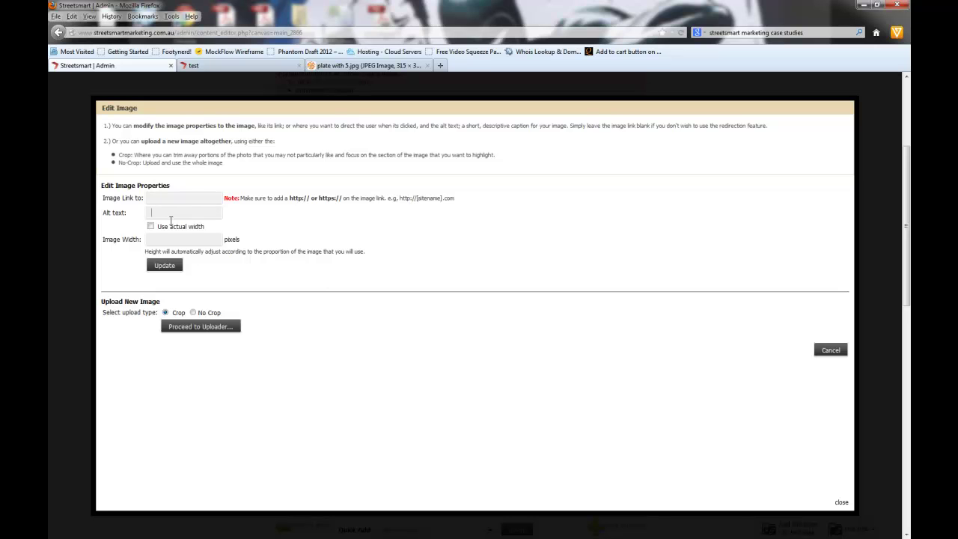
Step: Pick the 'Get your Free transcript' image from page 4 of the image library
left_click(841, 502)
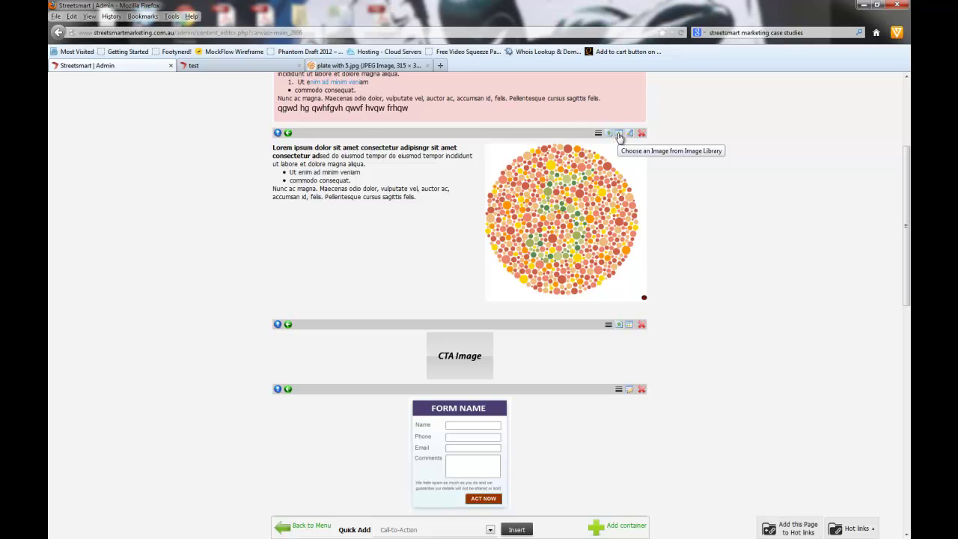
left_click(619, 134)
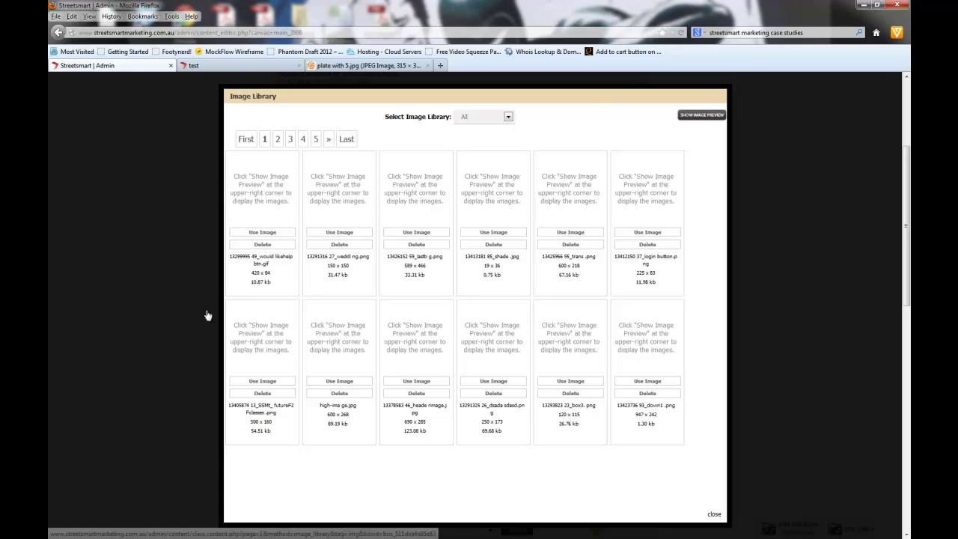
left_click(704, 114)
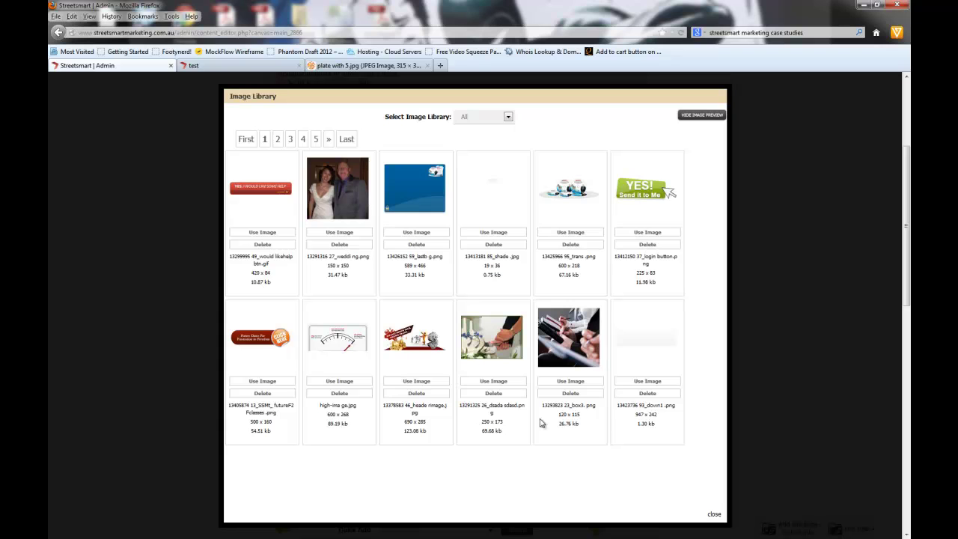
left_click(304, 140)
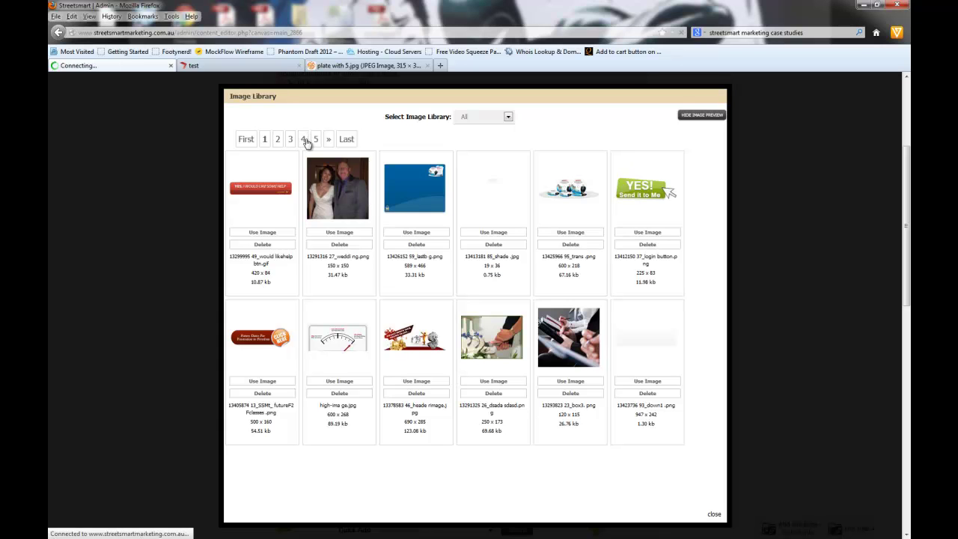
left_click(689, 116)
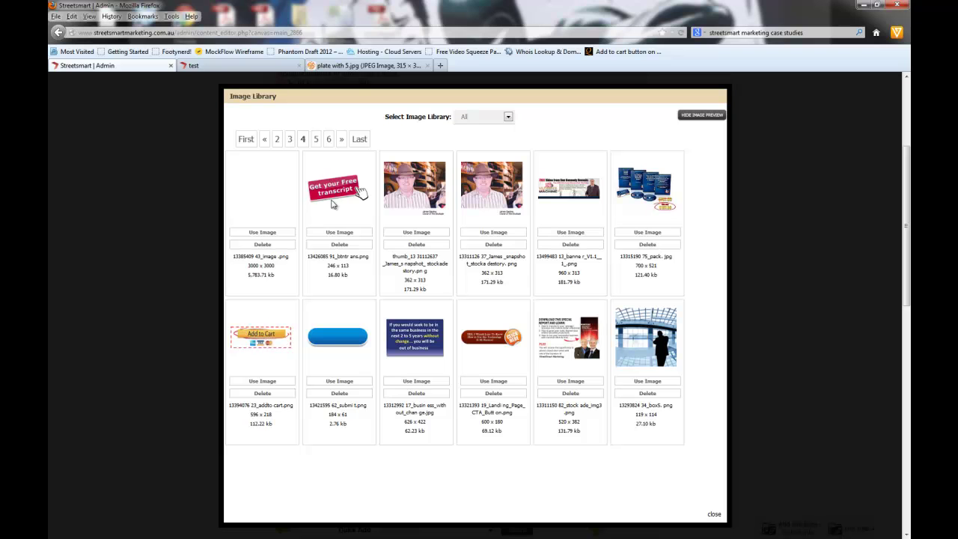
left_click(337, 232)
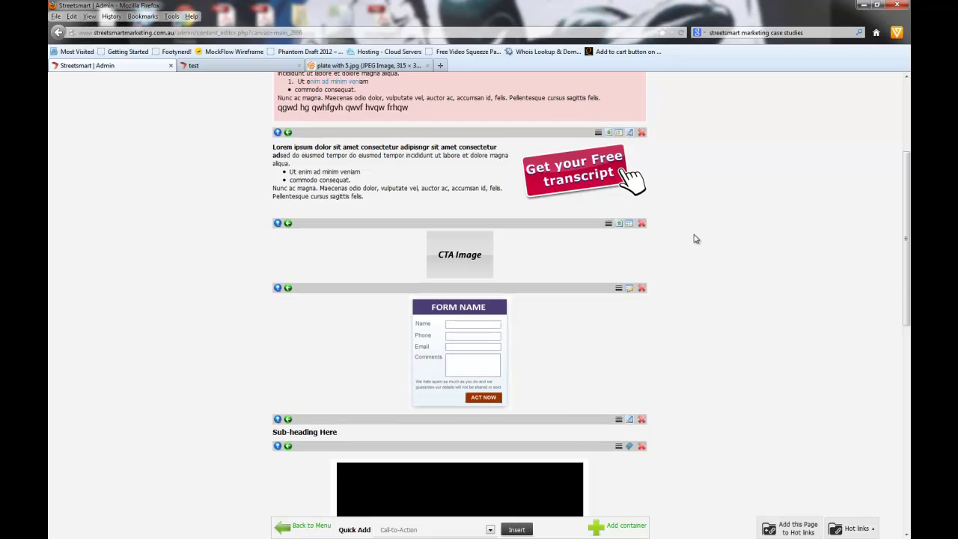
Step: Choose 'plate with 5' as the call-to-action's default-state image, then open a new tab
scroll(693, 237, "down", 3)
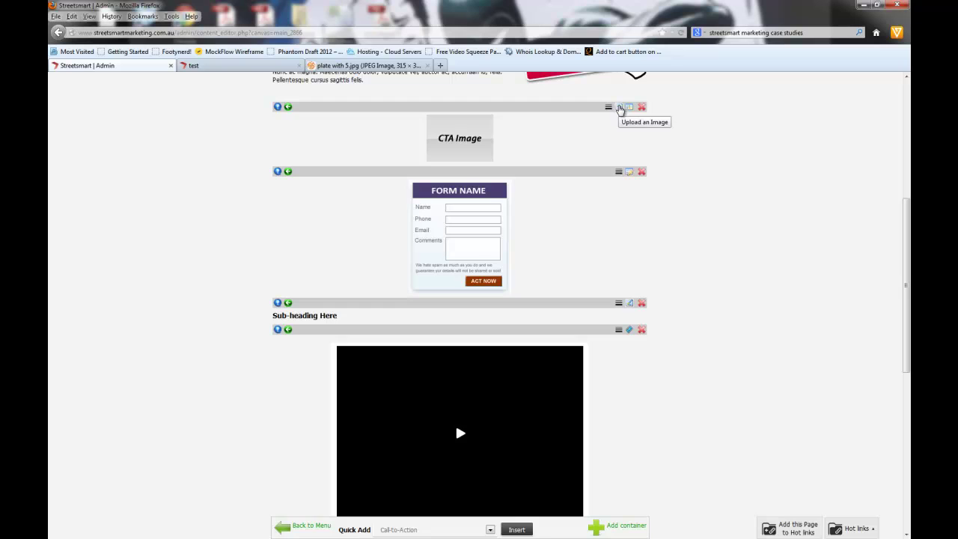
left_click(620, 108)
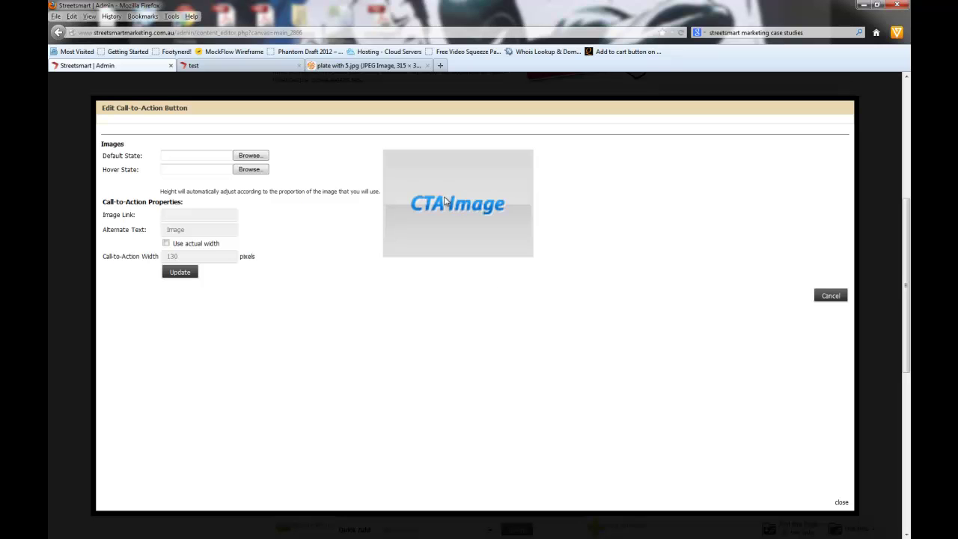
left_click(251, 156)
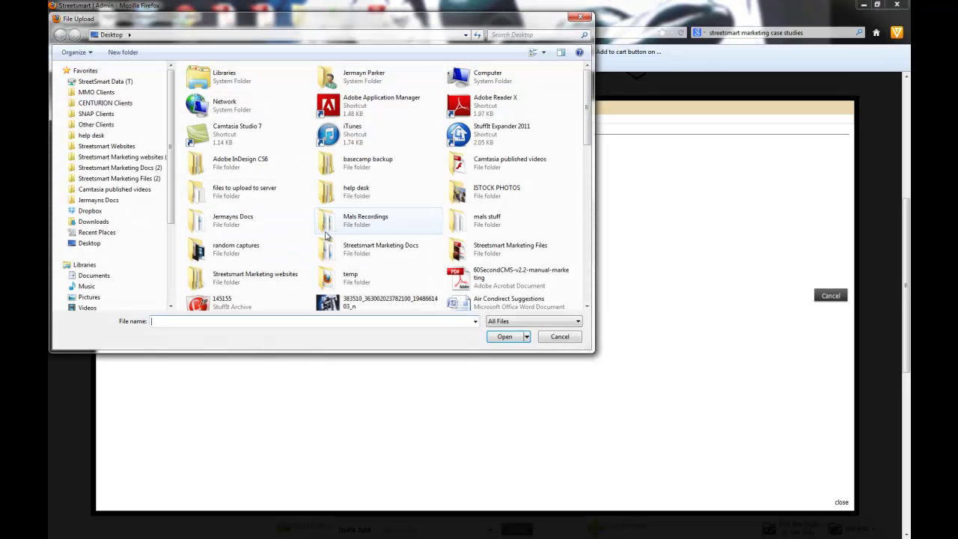
left_click_drag(588, 114, 611, 276)
left_click(343, 132)
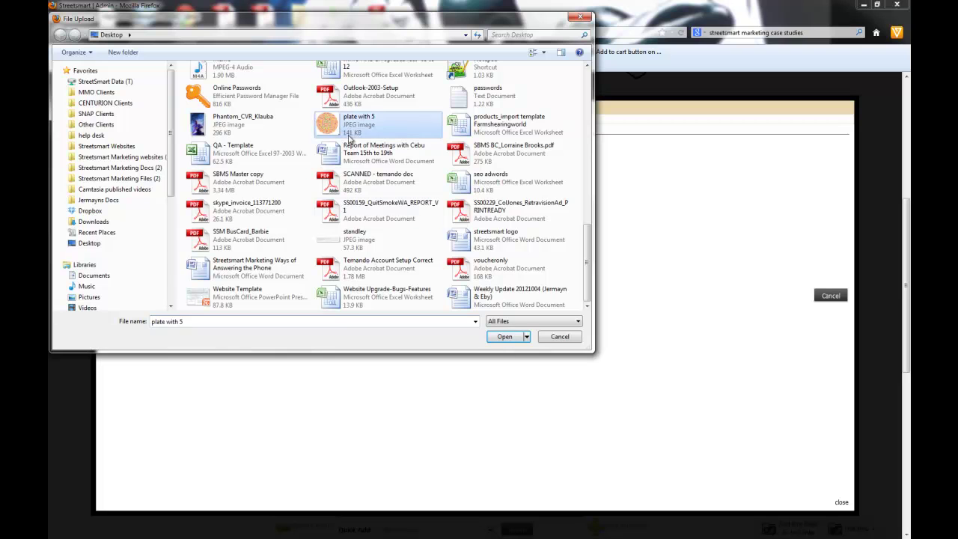
left_click(504, 337)
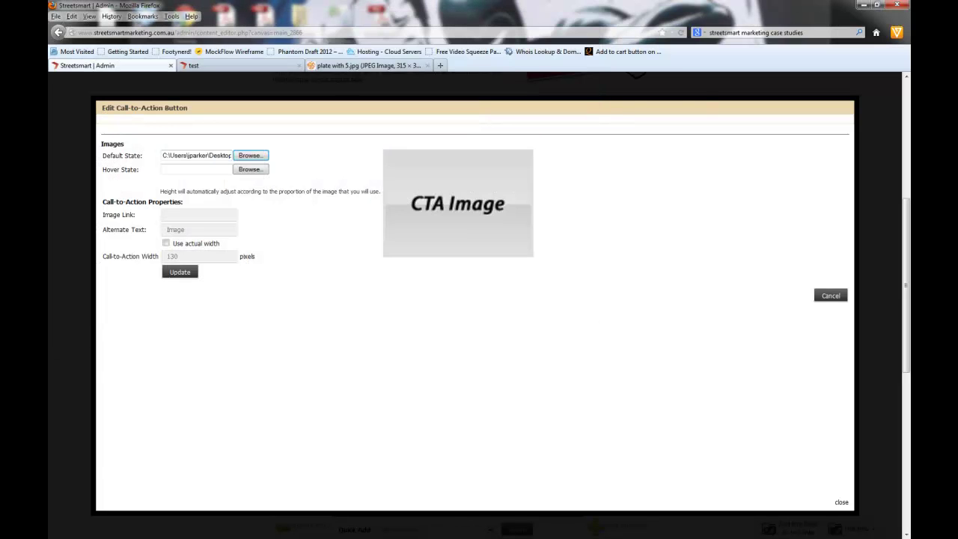
left_click(442, 66)
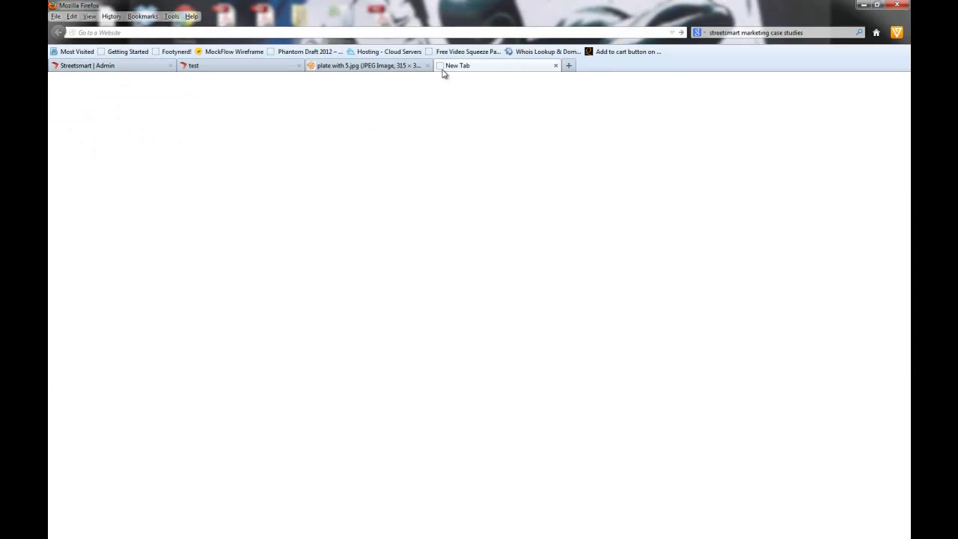
Step: Open 'plate with 5' from the Desktop in Pixlr Editor
type("pixlr.com/")
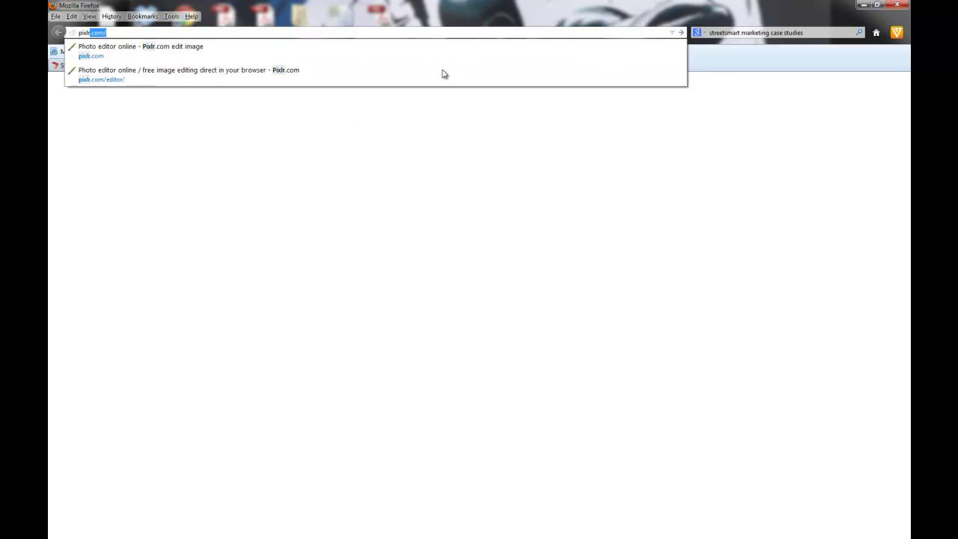
key("Return")
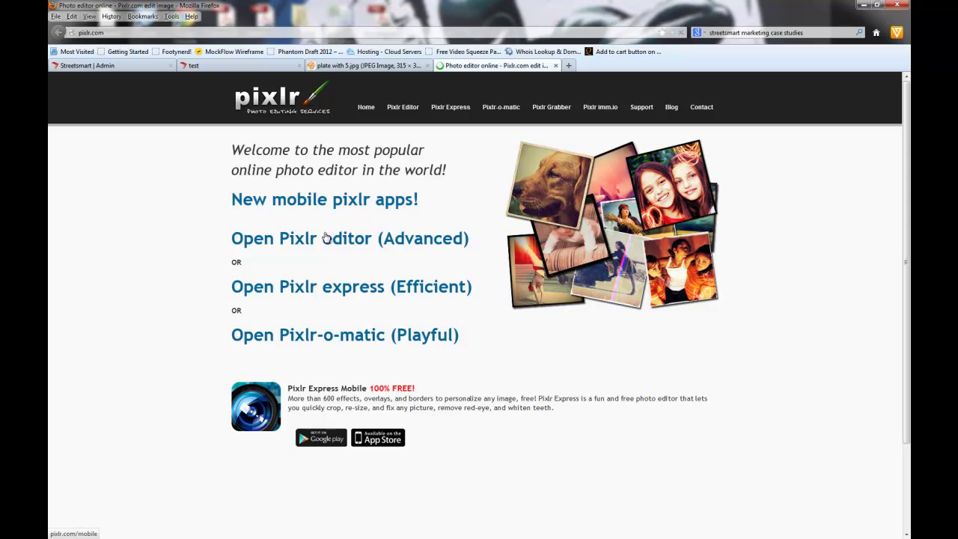
left_click(322, 240)
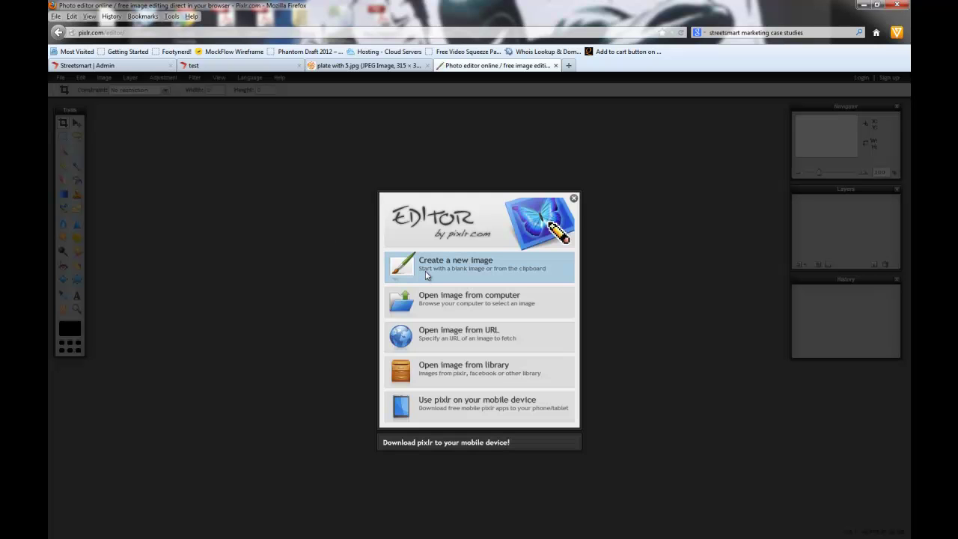
left_click(448, 298)
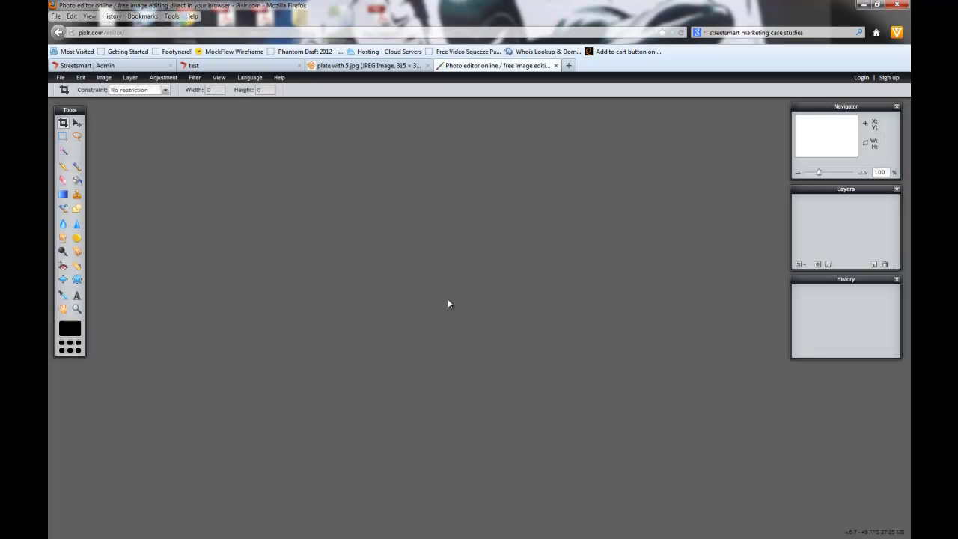
left_click(91, 185)
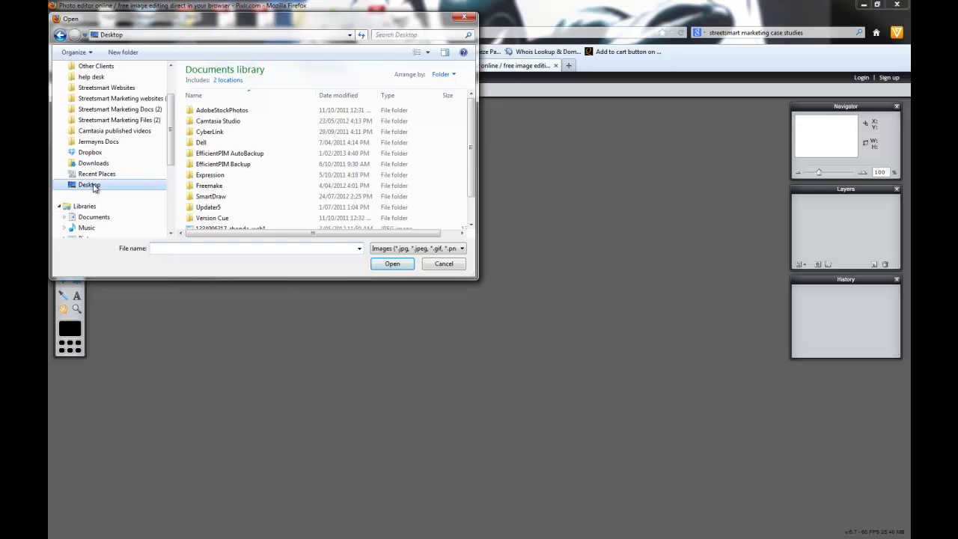
scroll(351, 149, "down", 5)
left_click(354, 196)
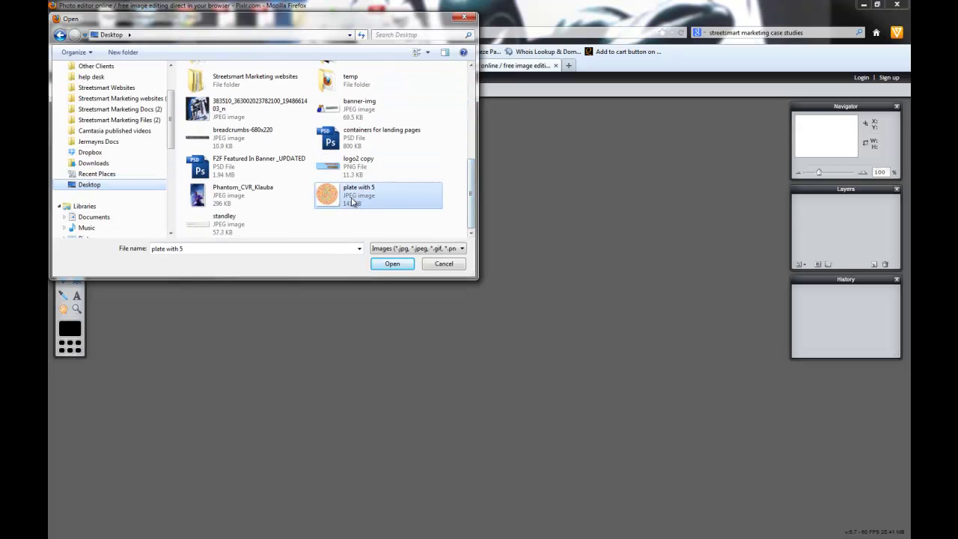
left_click(401, 267)
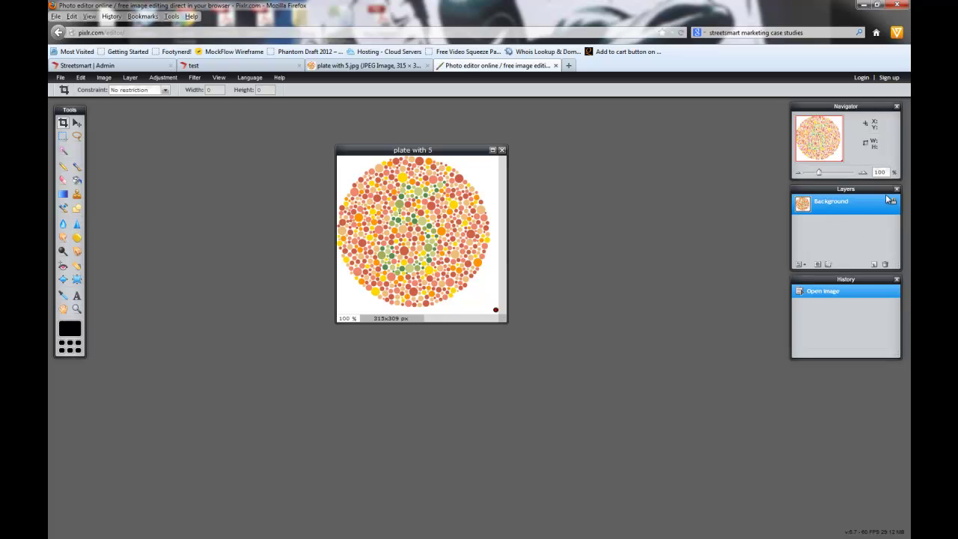
Step: Apply shadow, bevel and glow layer styles to the Background layer
left_click(801, 265)
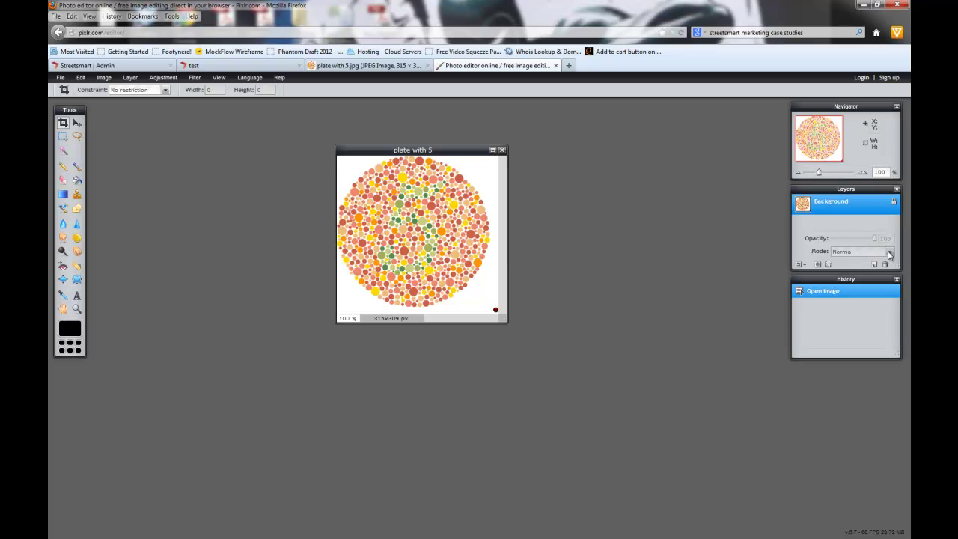
left_click(819, 264)
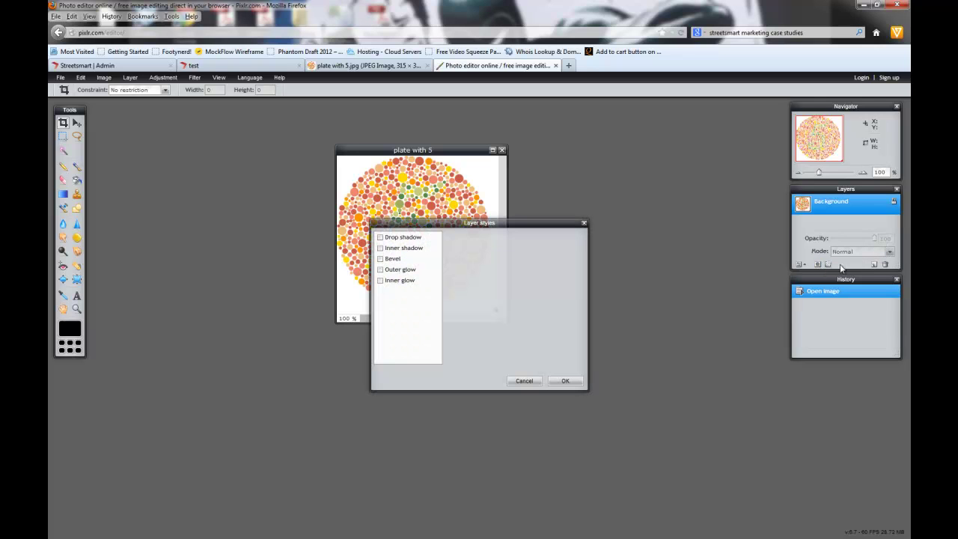
left_click(381, 259)
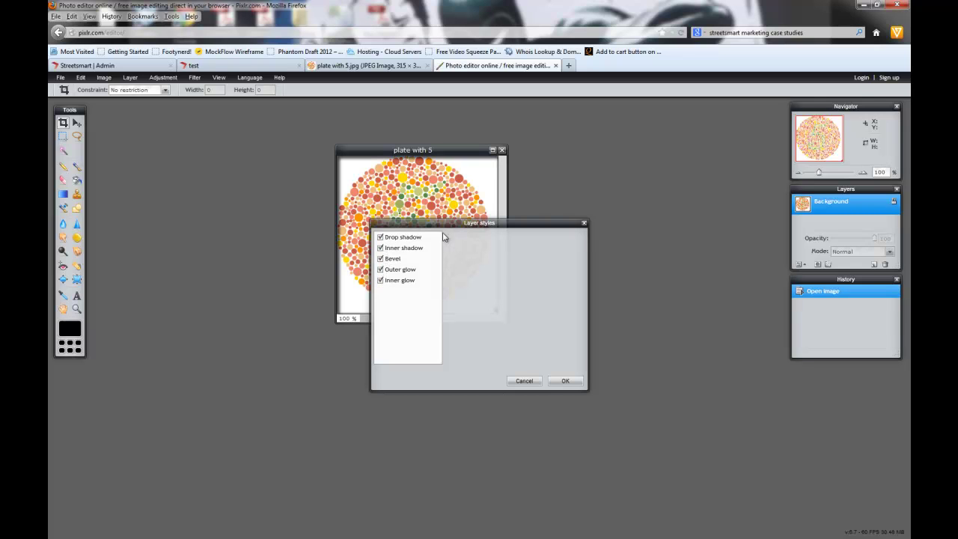
left_click(560, 381)
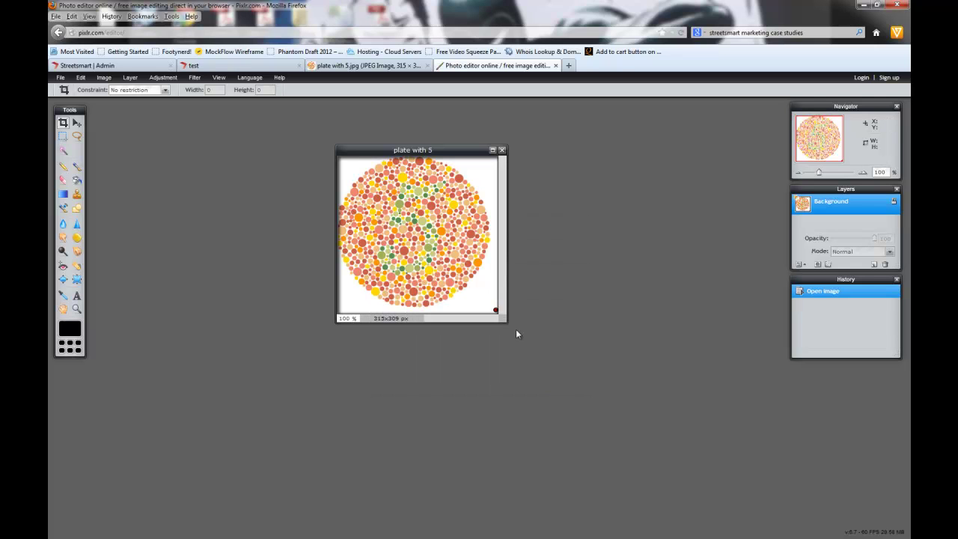
left_click_drag(506, 321, 592, 366)
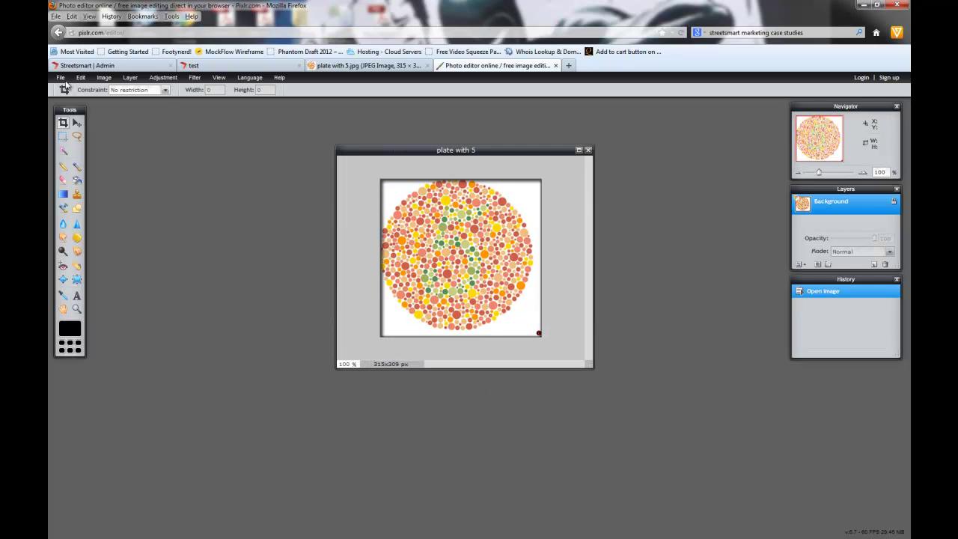
Step: Save the image to the Desktop as JPEG 'plate with 5over' and close the editor
left_click(61, 78)
left_click(78, 132)
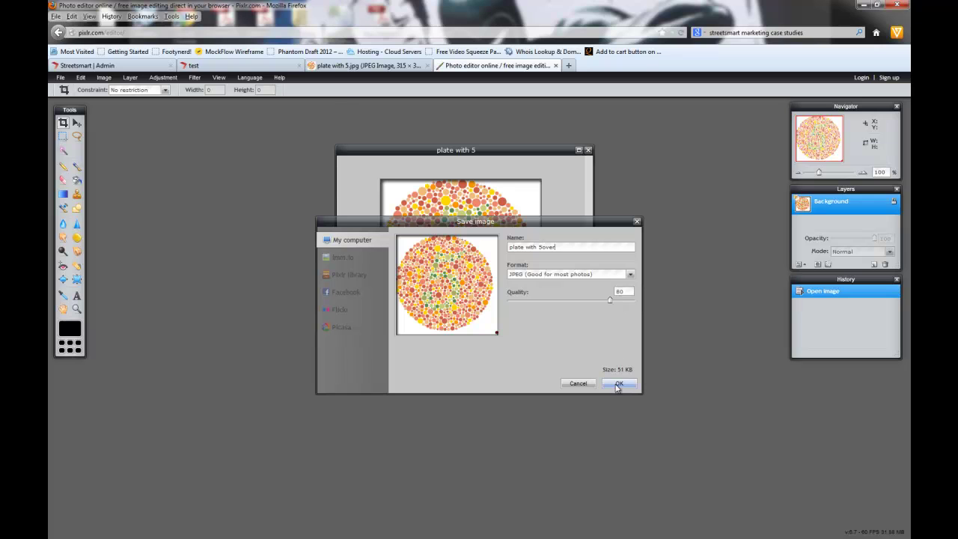
left_click(619, 384)
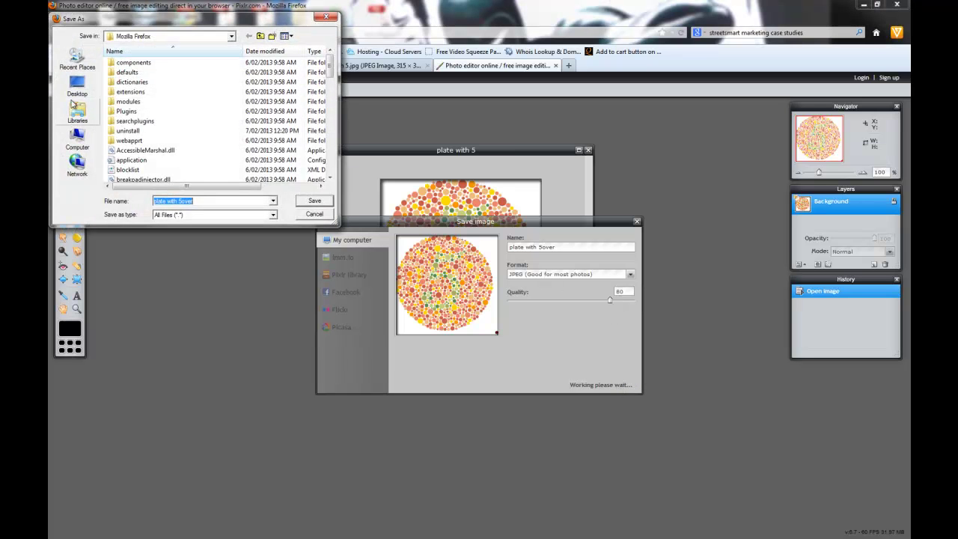
left_click(77, 88)
left_click(317, 202)
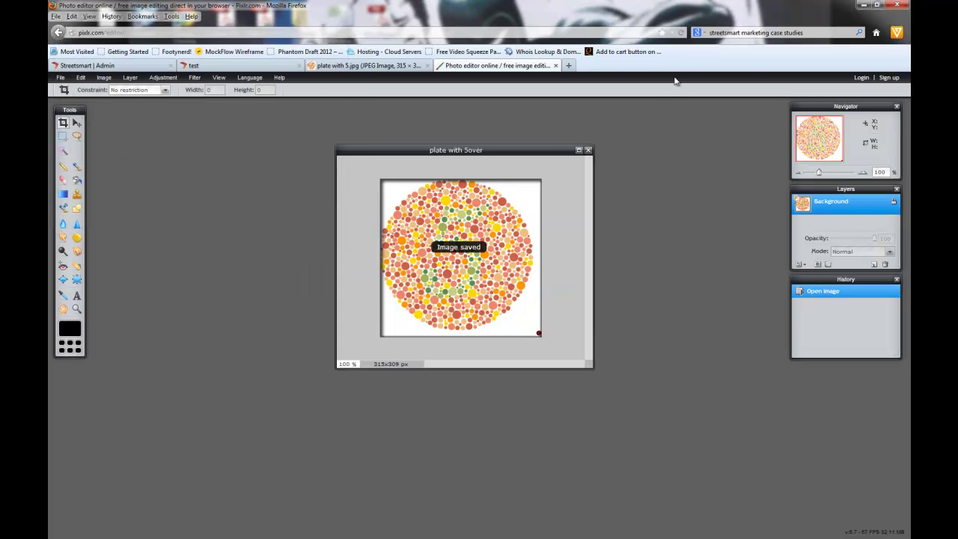
left_click(556, 66)
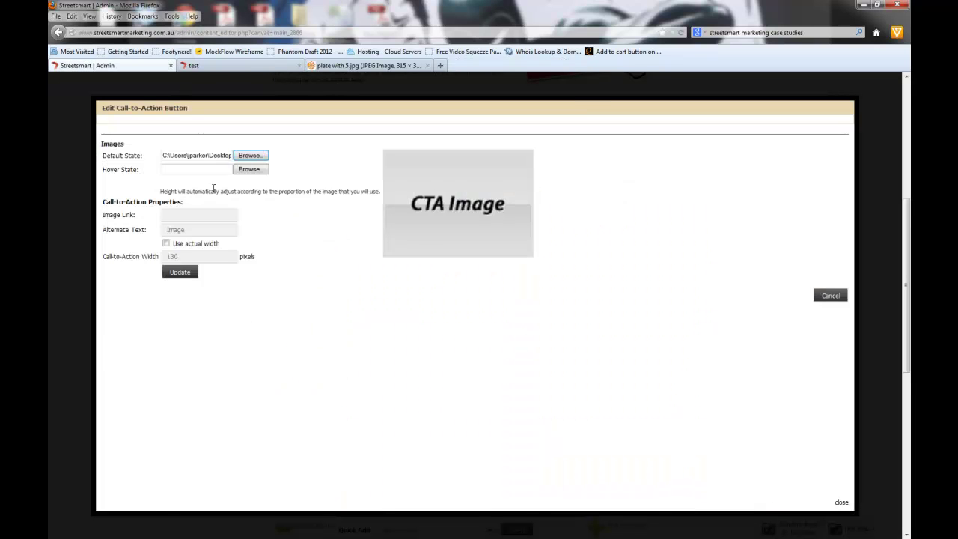
Step: Choose the colour plate file as the call-to-action's hover-state image
left_click(249, 170)
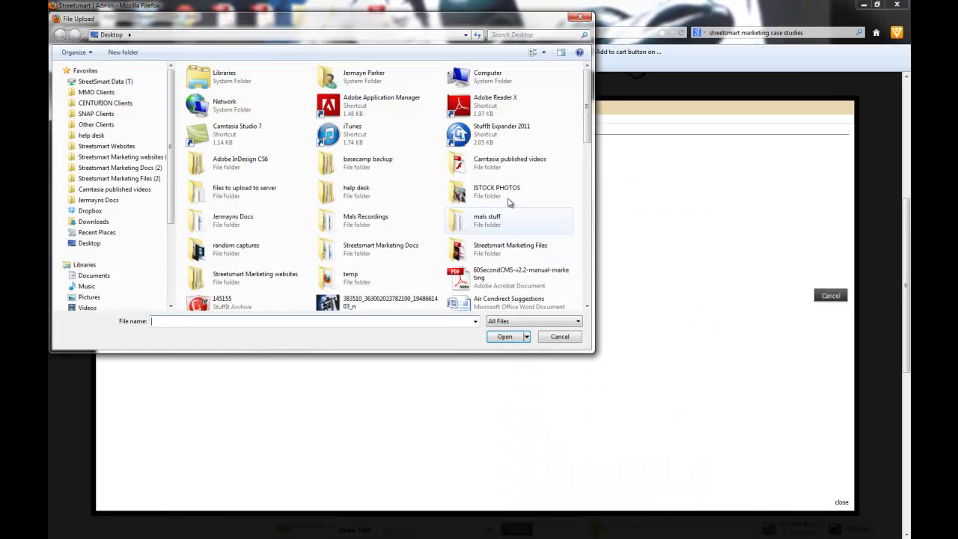
left_click_drag(584, 115, 584, 276)
left_click(495, 93)
left_click(504, 337)
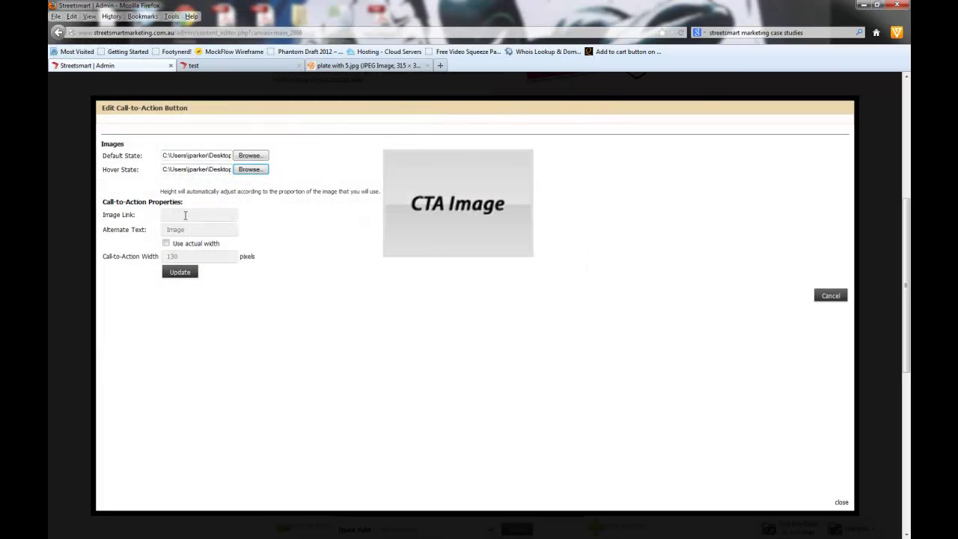
Step: Link the call-to-action to the plate's web address, change width from 130 to 200, and update
left_click(367, 65)
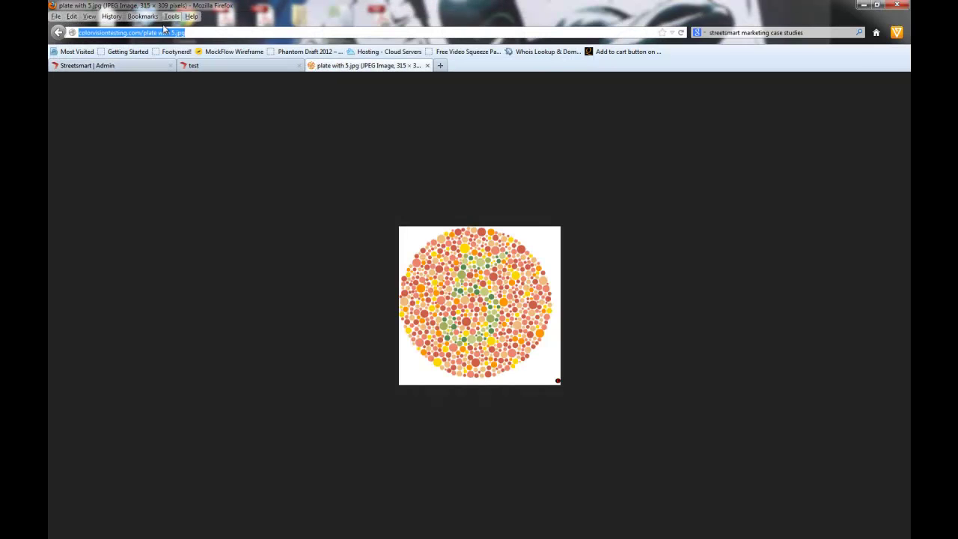
key("ctrl+c")
left_click(85, 66)
key("ctrl+v")
left_click_drag(177, 256, 161, 256)
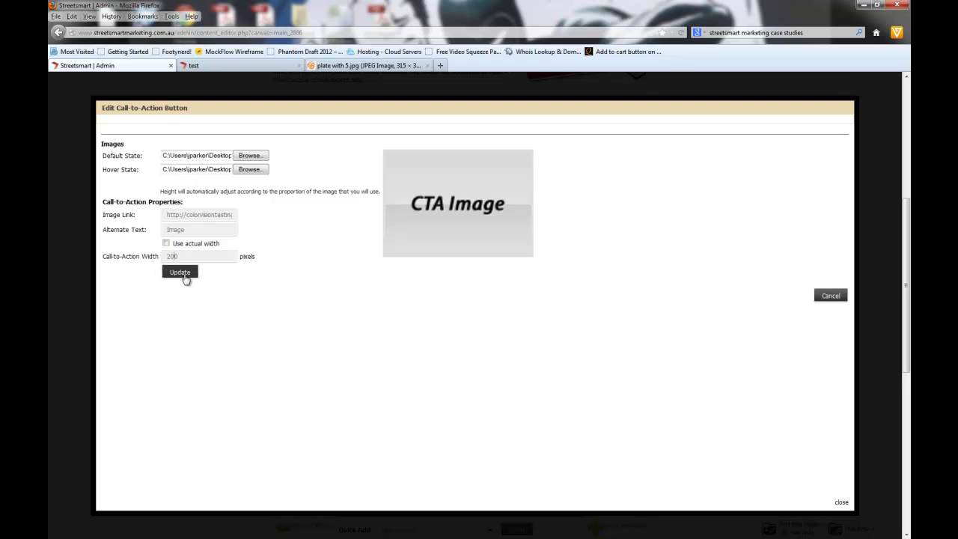
left_click(180, 274)
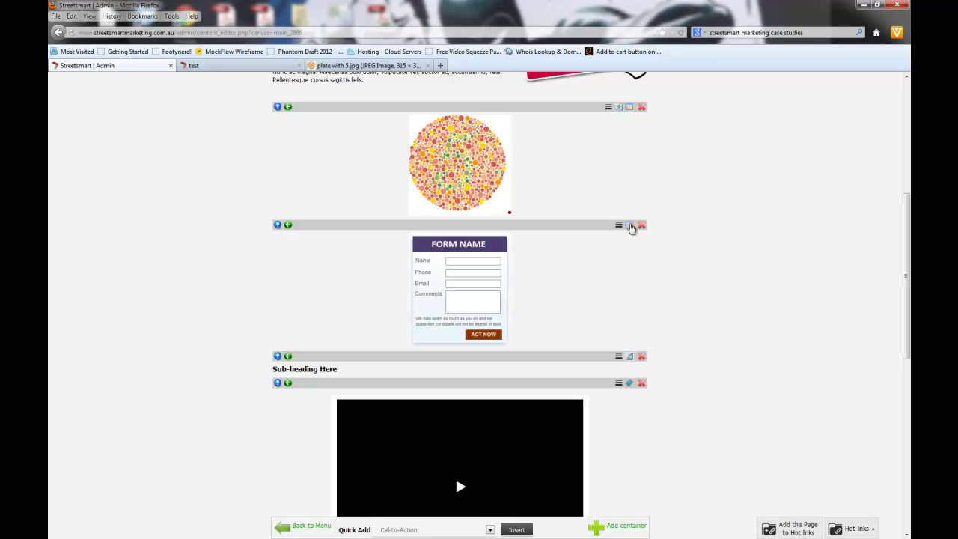
Step: Open the page builder in a new tab, then return to the content editor
scroll(487, 272, "up", 5)
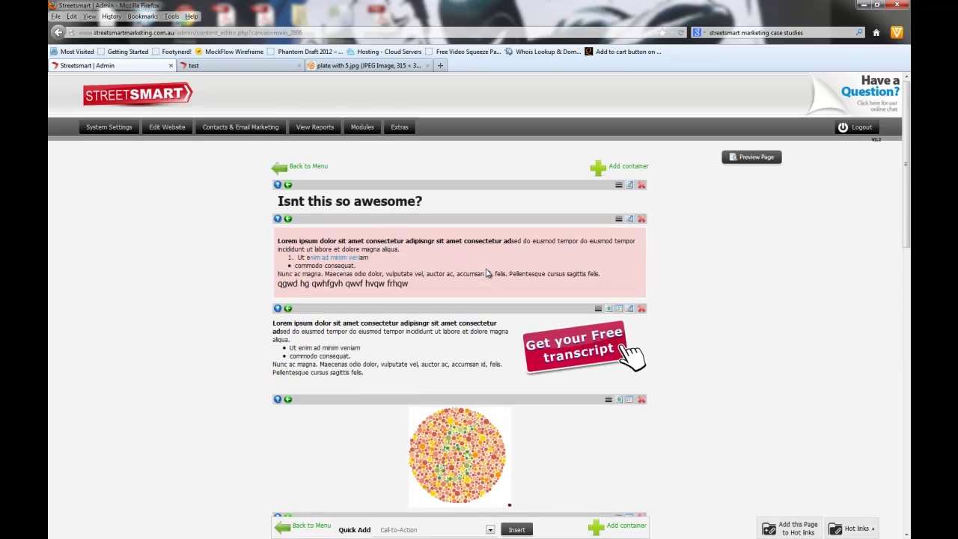
middle_click(218, 157)
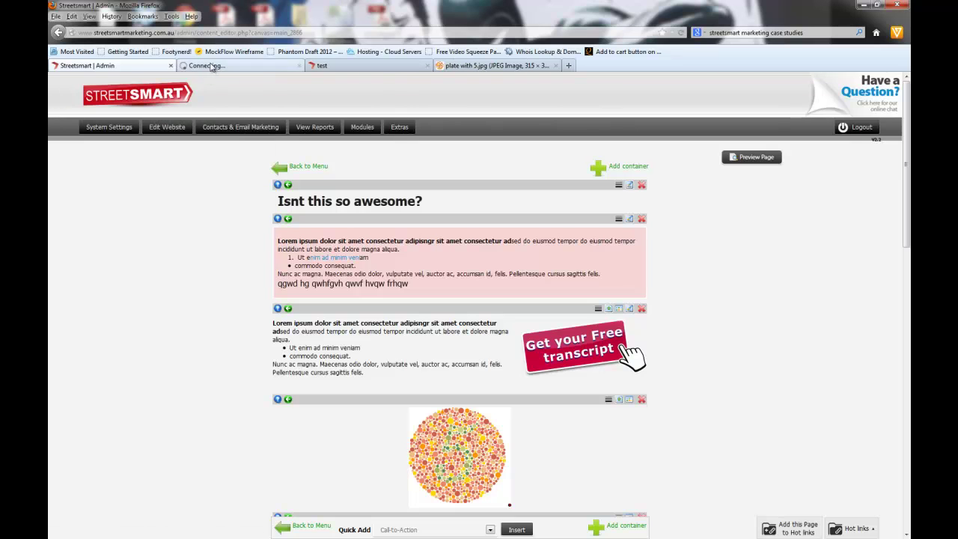
left_click(213, 66)
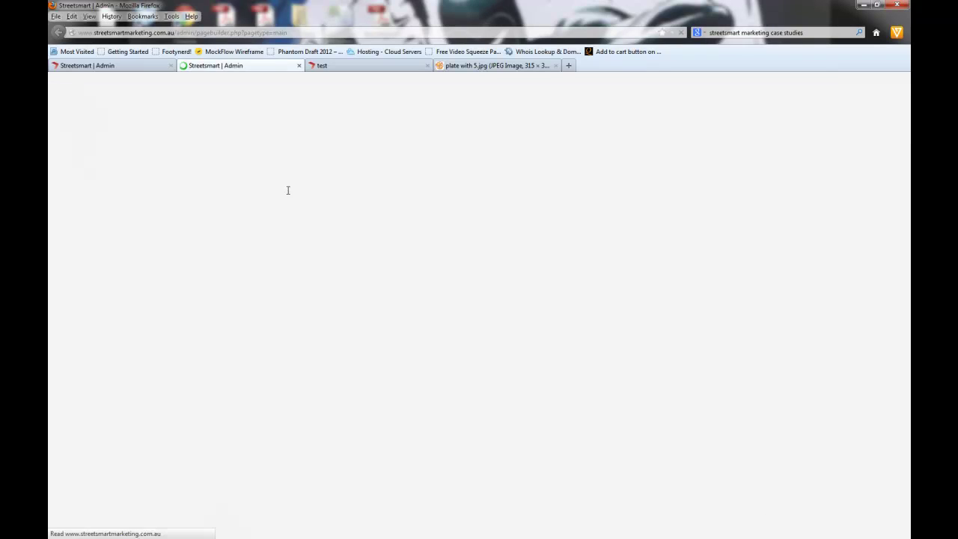
left_click(122, 67)
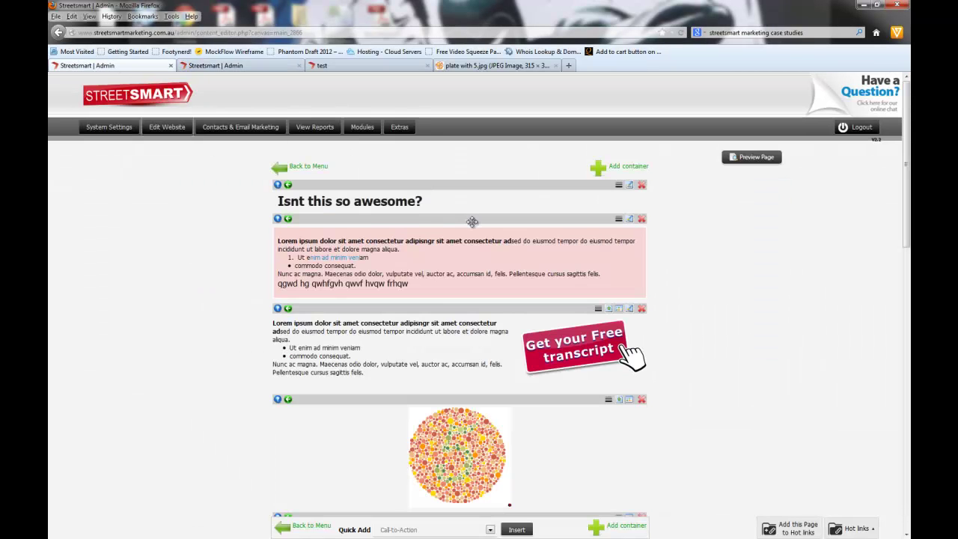
Step: Set the form container to the 'Get Free Report' webform
scroll(715, 352, "down", 2)
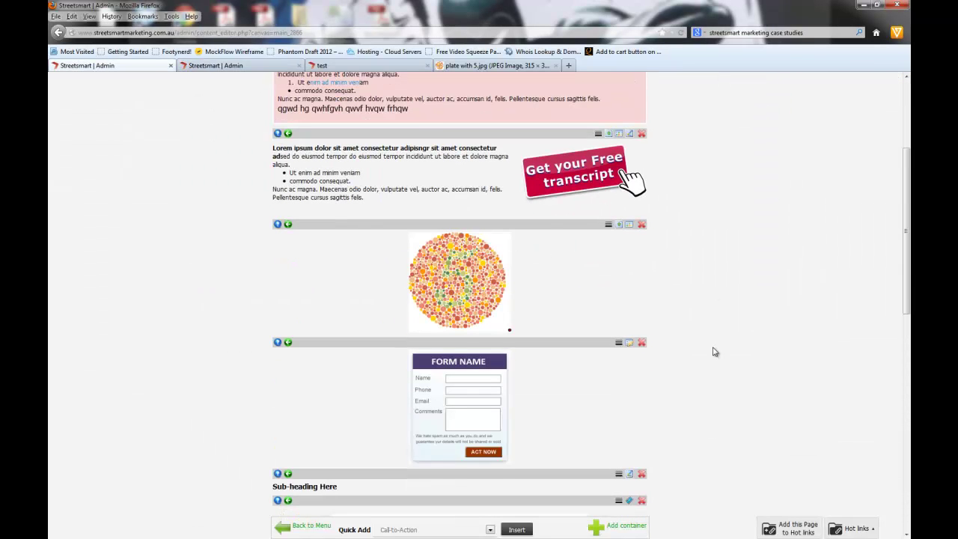
left_click(629, 343)
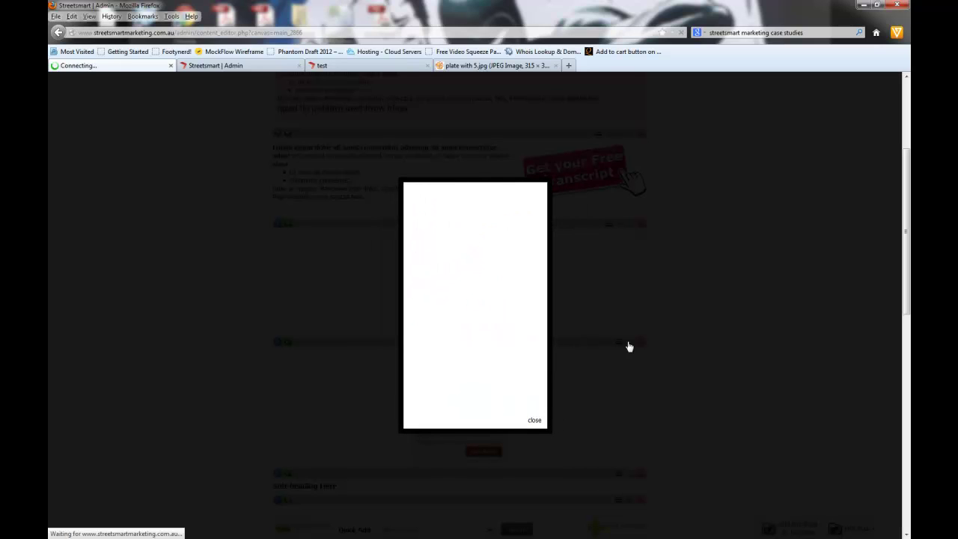
left_click_drag(537, 306, 538, 324)
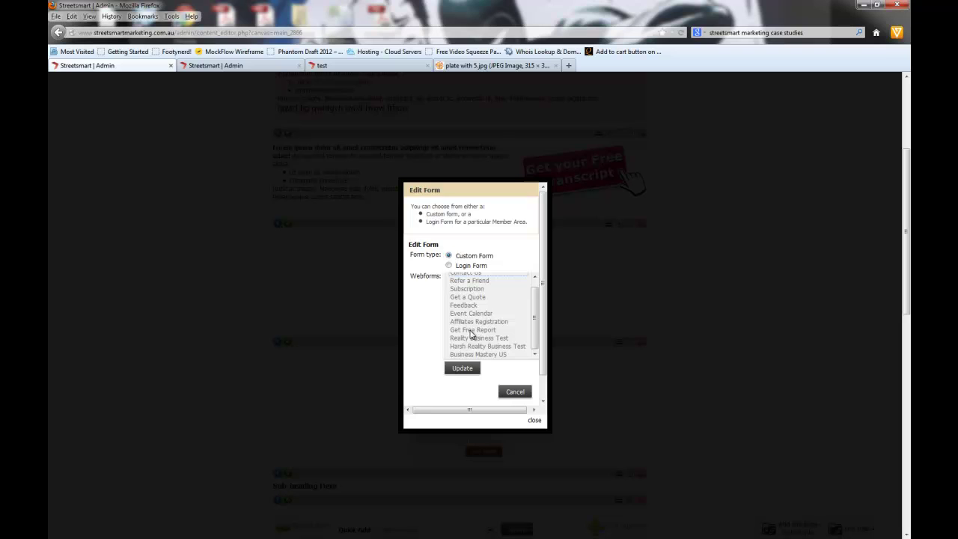
left_click(473, 330)
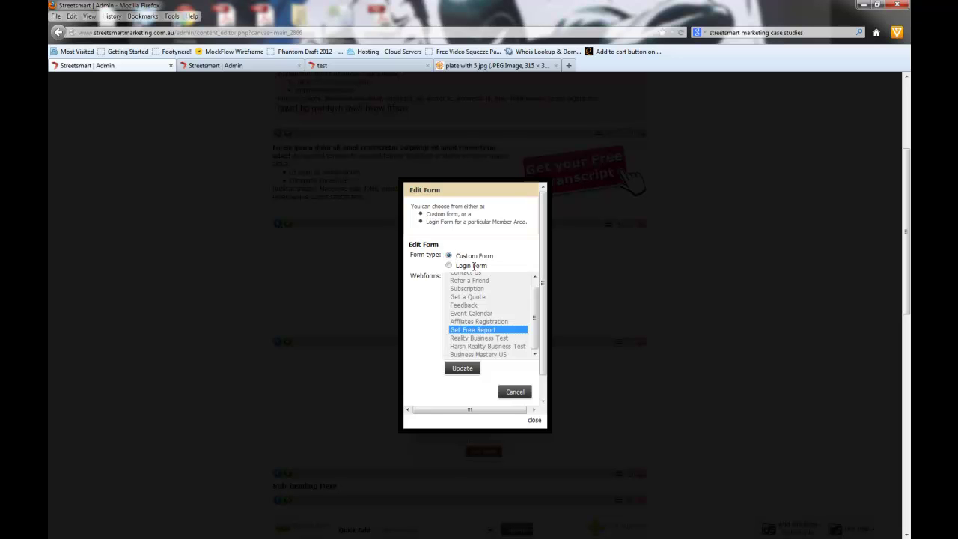
left_click(464, 370)
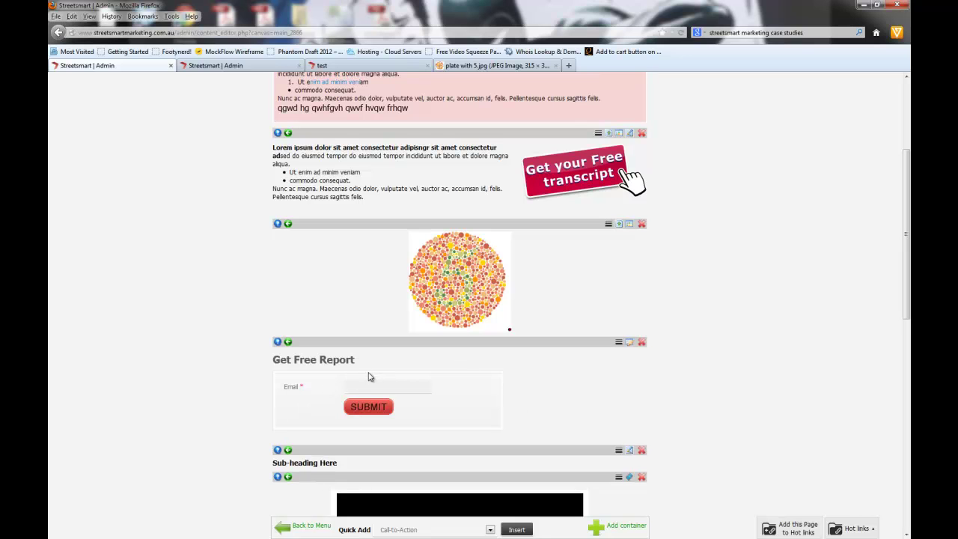
Step: Scroll down to the video block and open its Edit Video Embed Code editor
scroll(697, 358, "down", 5)
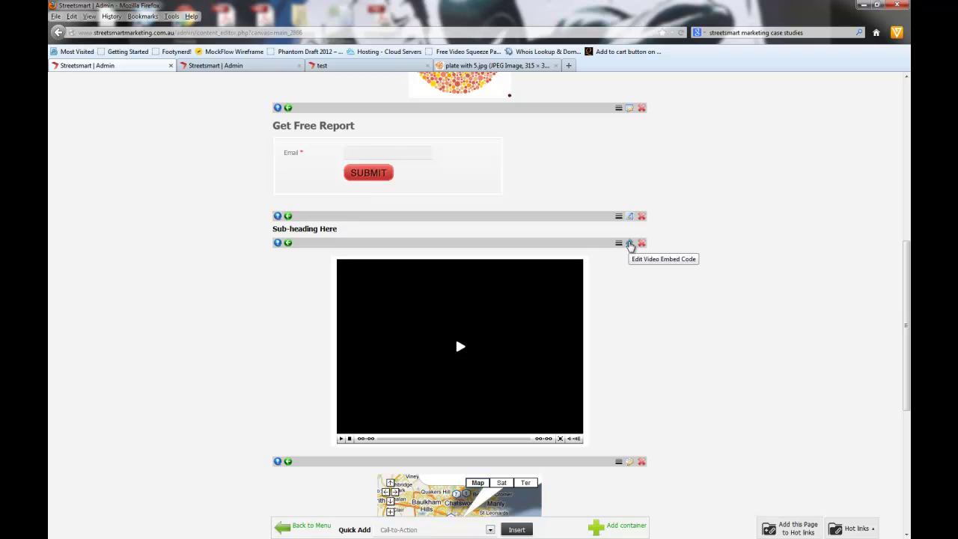
left_click(630, 244)
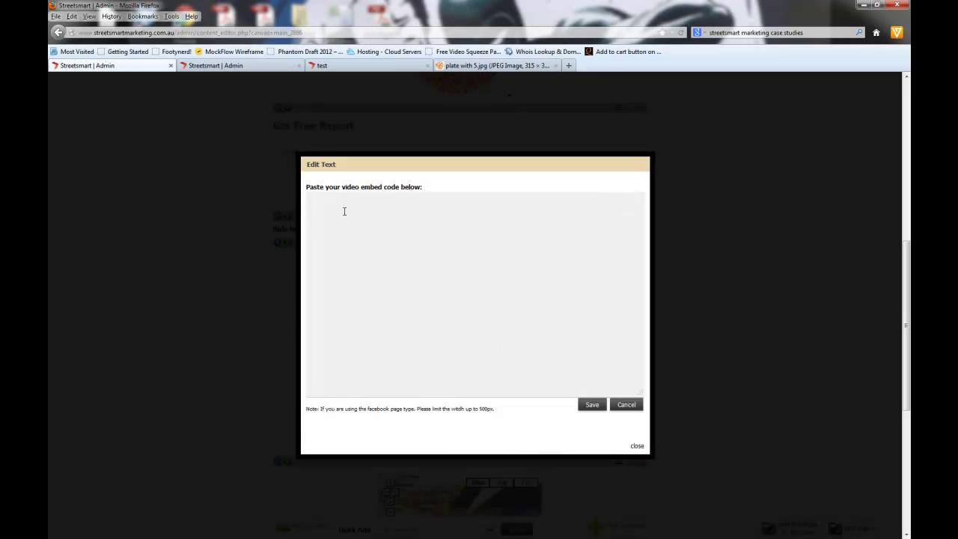
Step: In a new browser tab, search YouTube for 'streetsmart marketing'
left_click(570, 66)
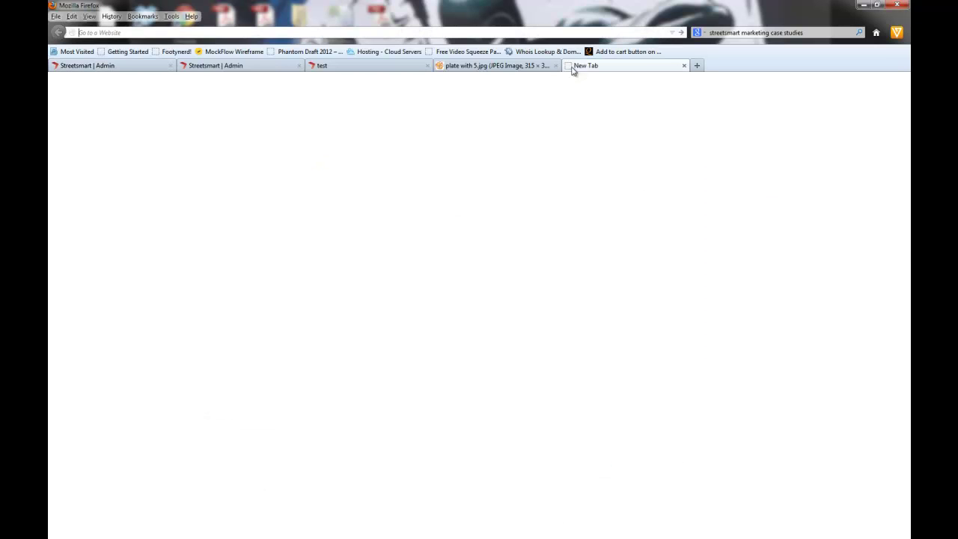
type("youngeryounetwork.com.au/")
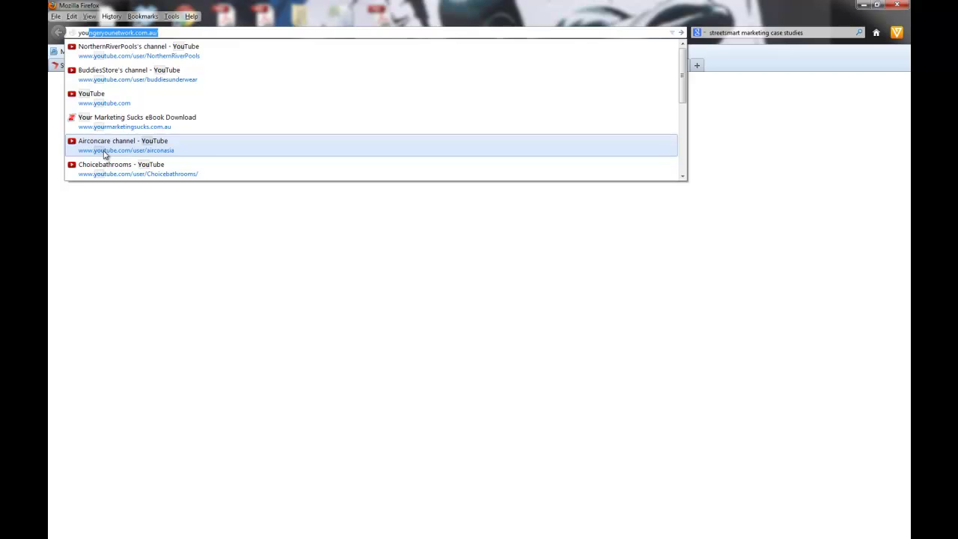
left_click(160, 149)
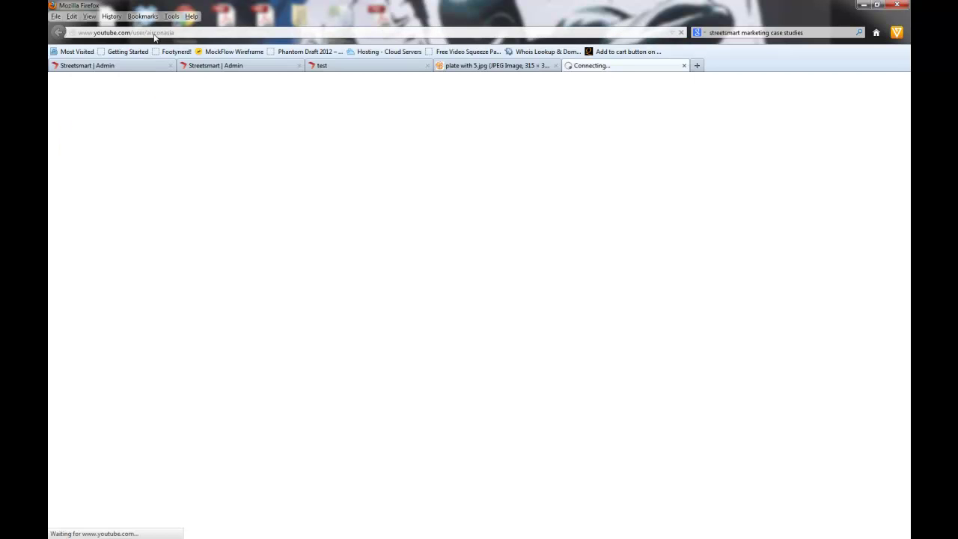
left_click_drag(147, 33, 228, 34)
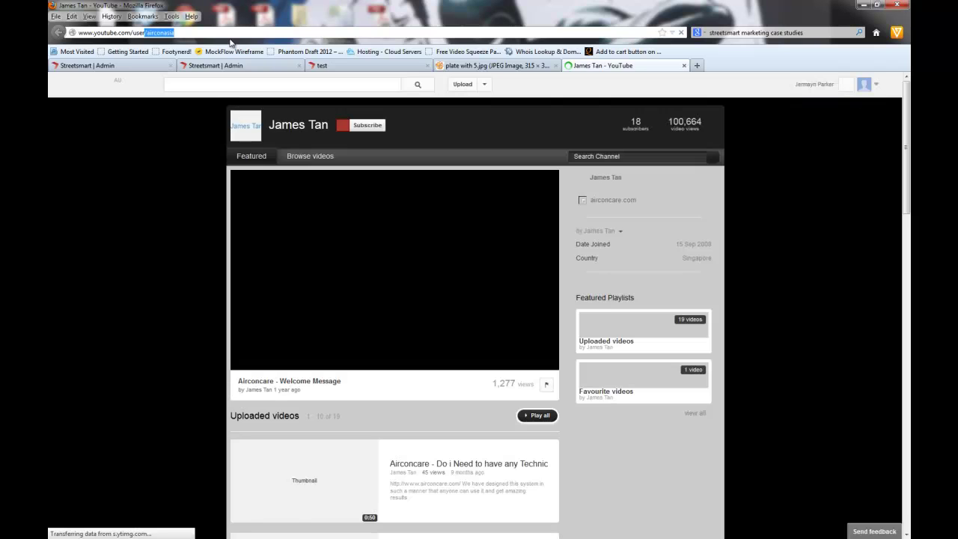
left_click(213, 83)
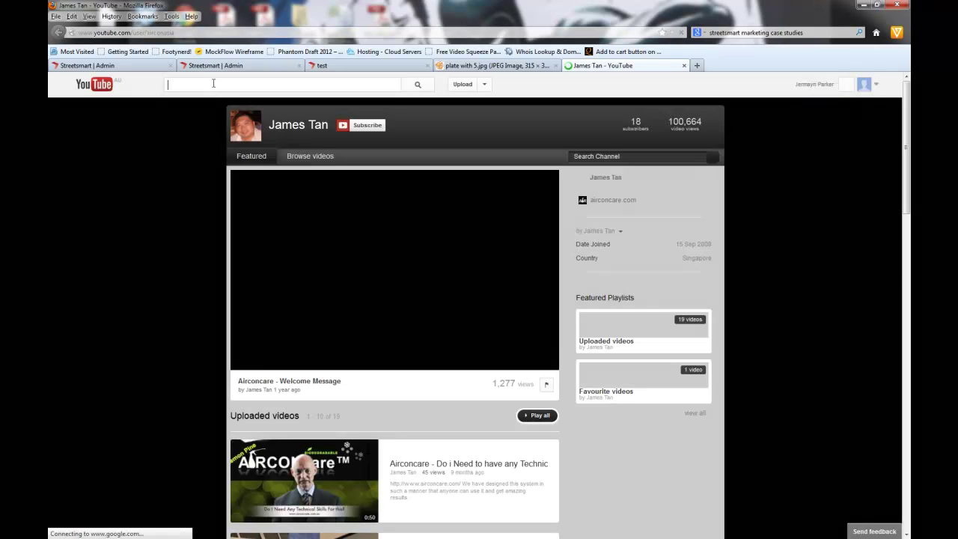
type("streetsmart marketing")
key("Return")
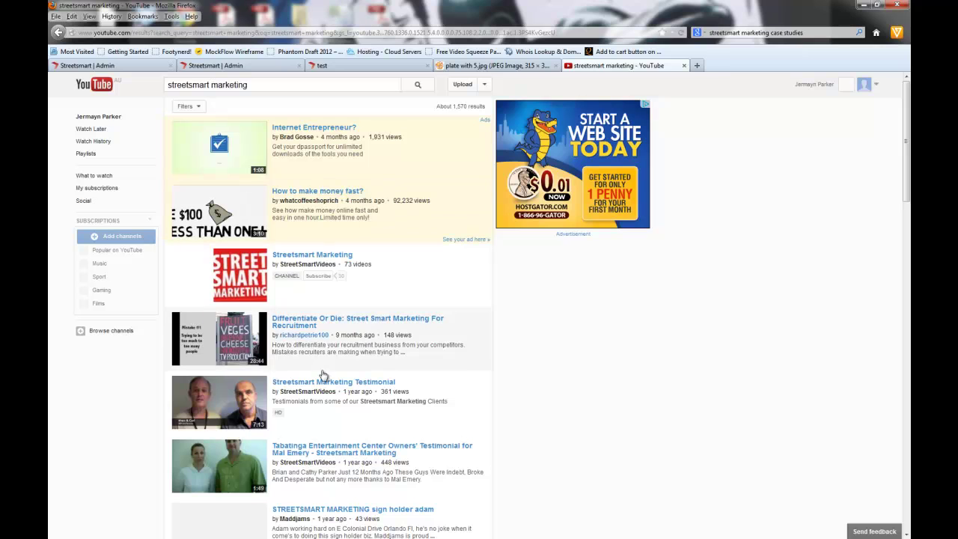
Step: Open the Streetsmart Marketing Testimonial video, pause it and copy its Share > Embed code
left_click(322, 383)
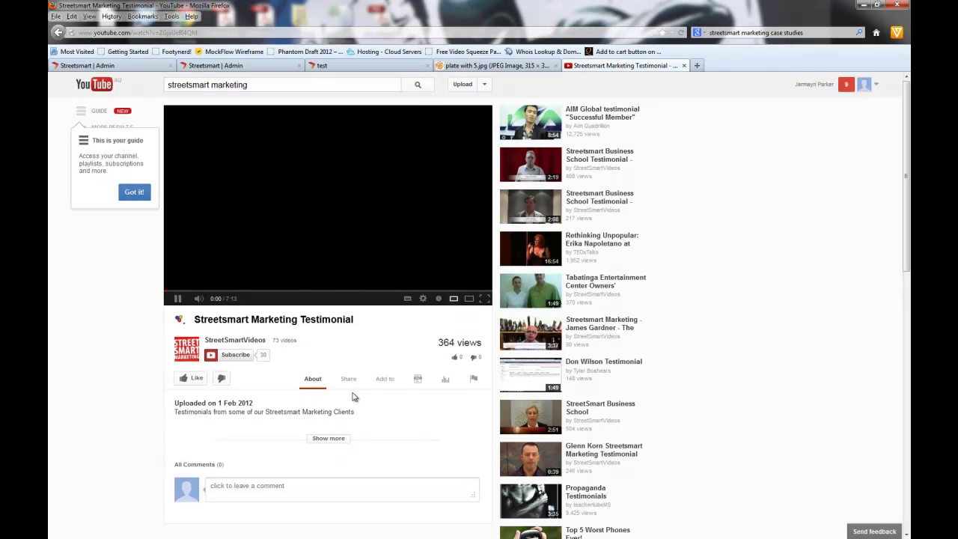
left_click(178, 298)
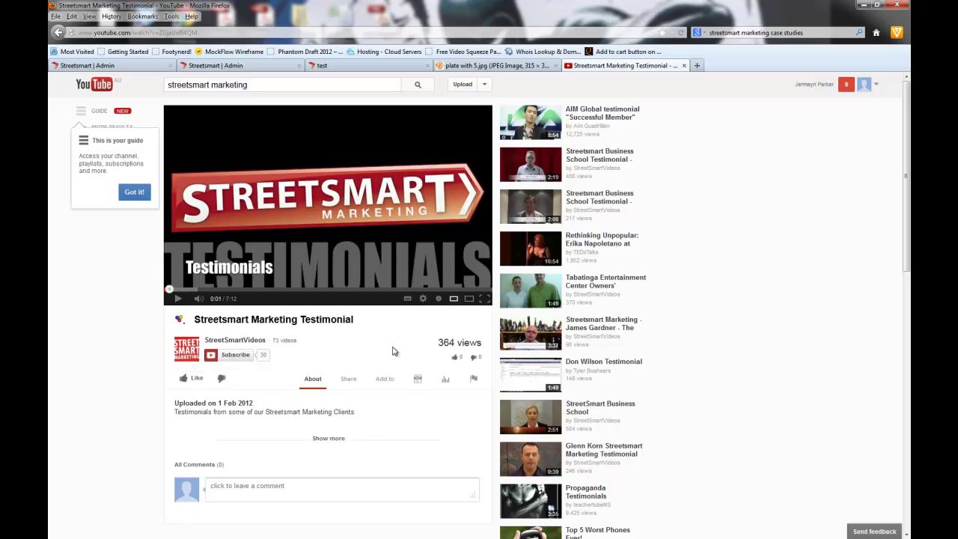
left_click(349, 380)
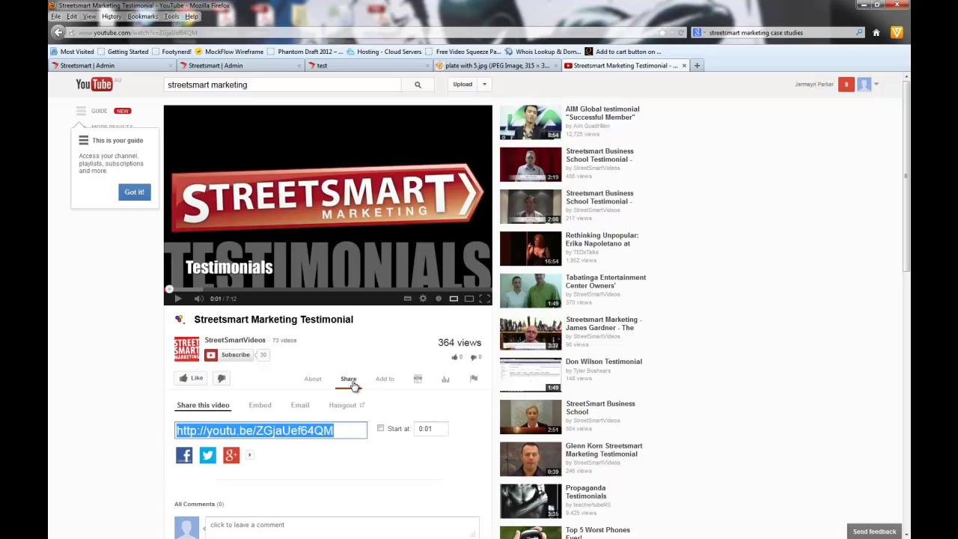
left_click(259, 408)
scroll(259, 408, "down", 3)
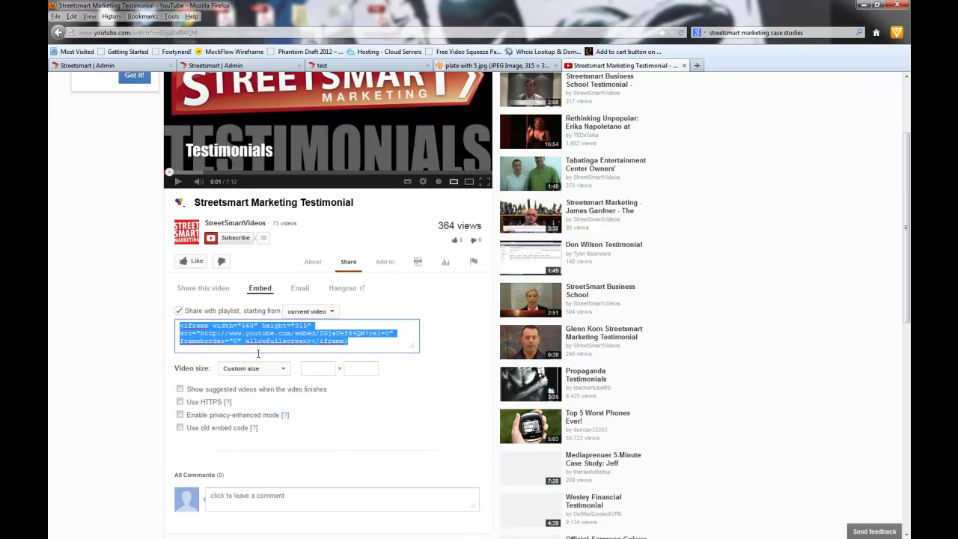
right_click(252, 330)
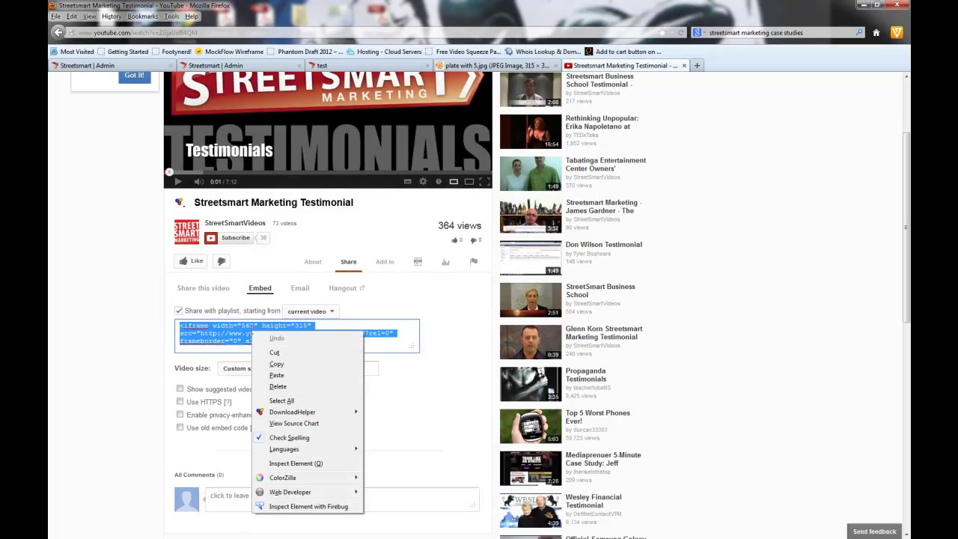
left_click(267, 367)
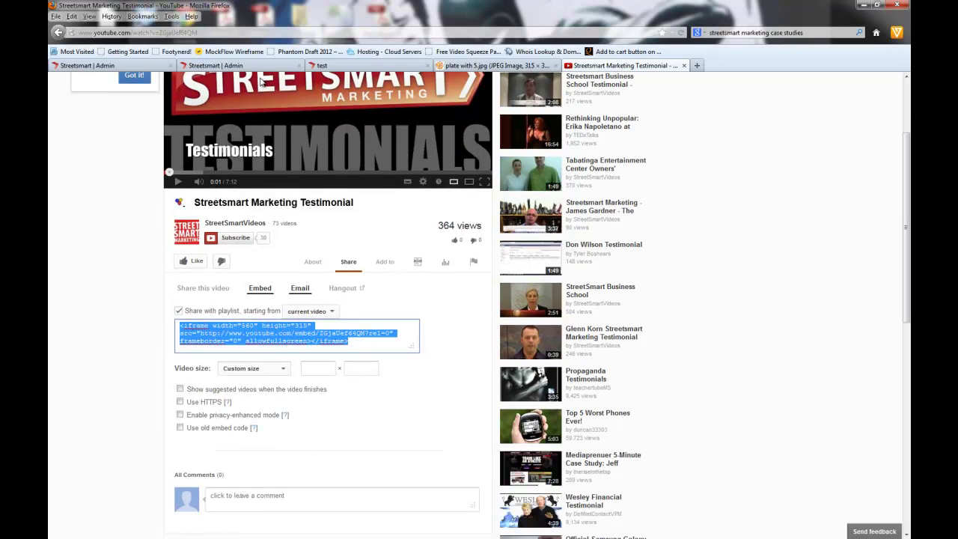
left_click(216, 65)
Step: Paste the YouTube embed code into the video module's editor and save it
key("ctrl+Page_Up")
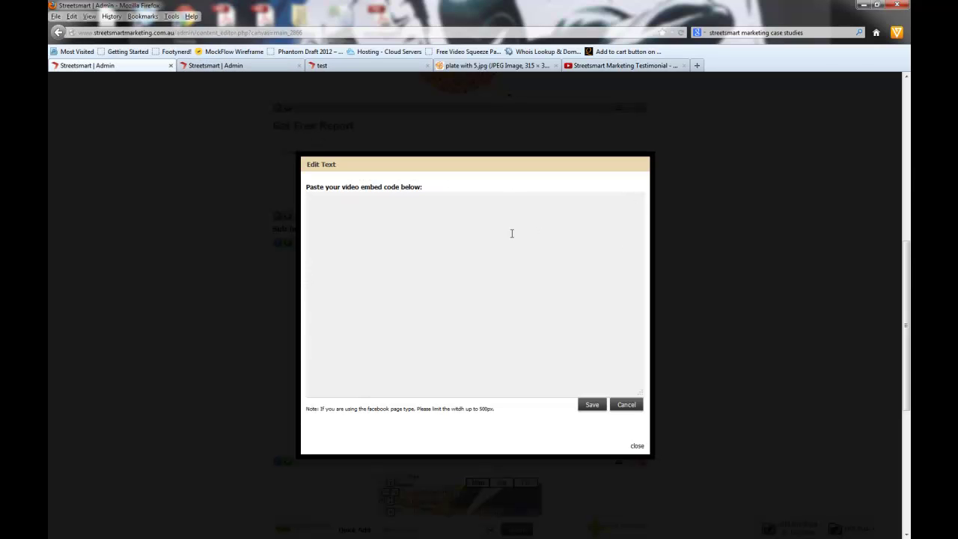
key("ctrl+v")
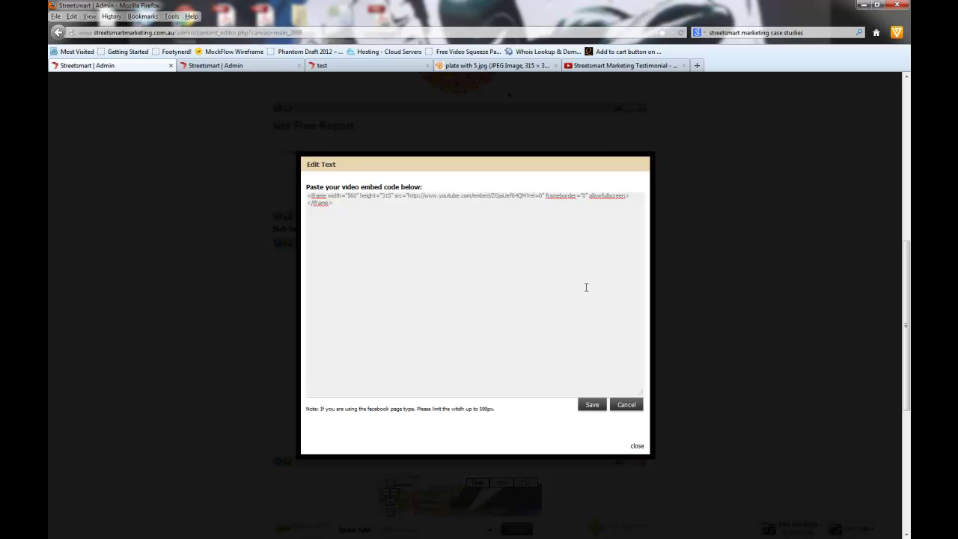
left_click(592, 405)
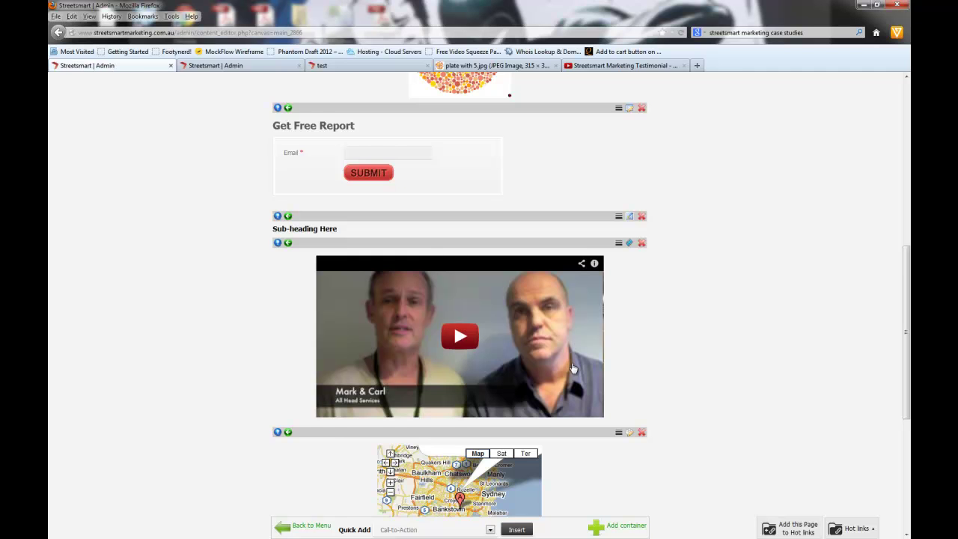
Step: Open the map module's location settings, read the missing Maps API key notice, and close it
scroll(711, 305, "down", 5)
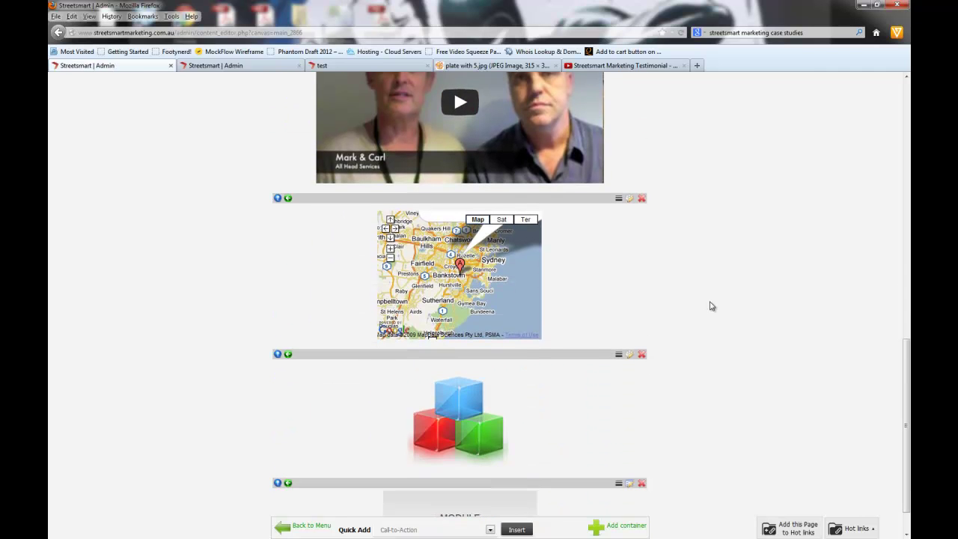
left_click(630, 198)
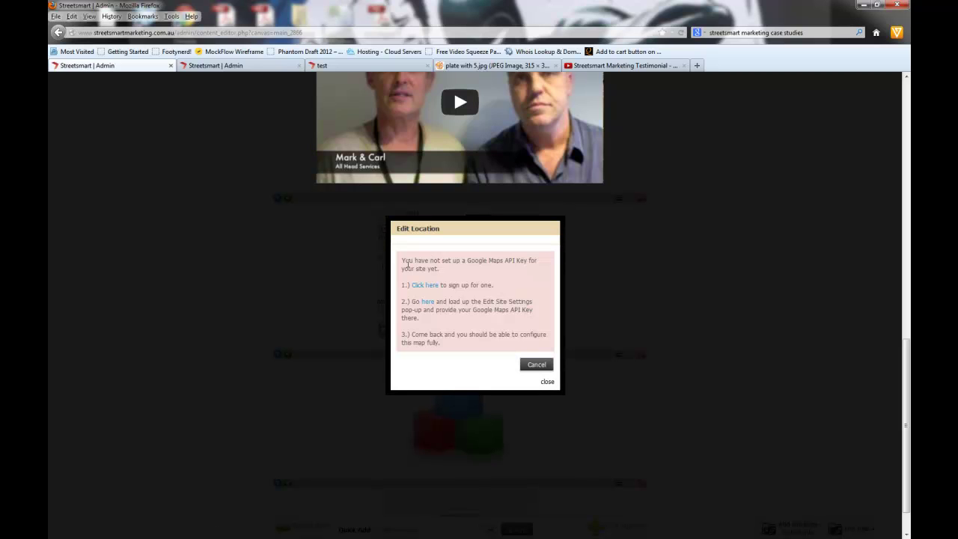
left_click_drag(404, 261, 479, 274)
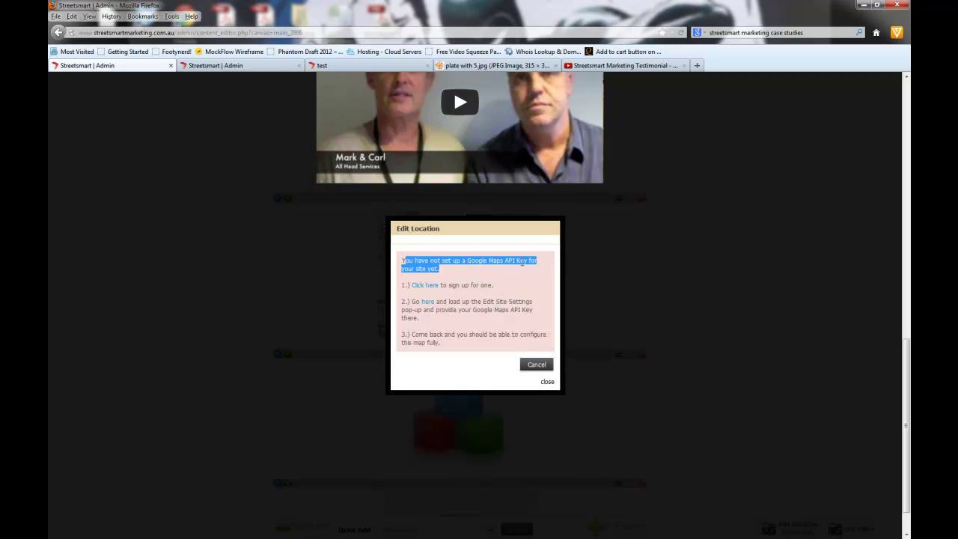
scroll(462, 285, "down", 1)
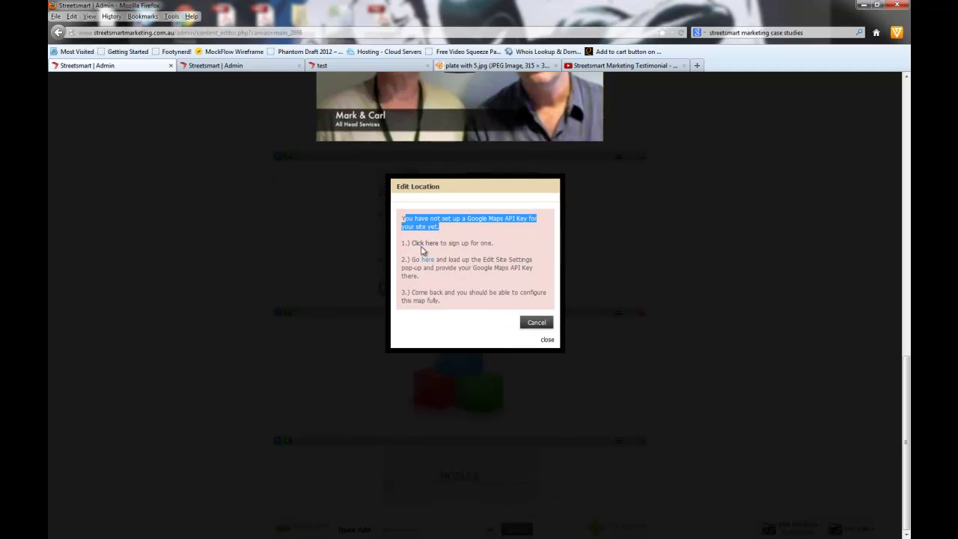
left_click(548, 340)
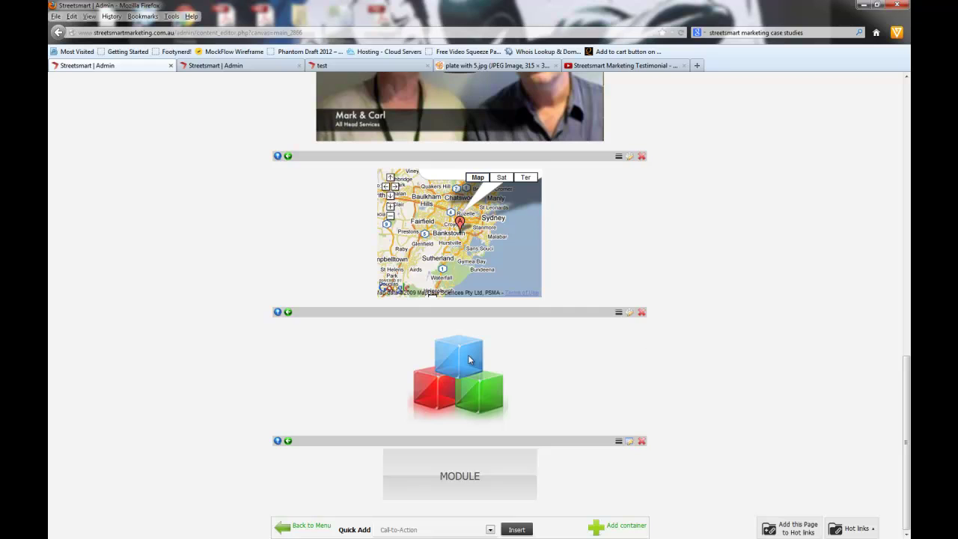
left_click(630, 313)
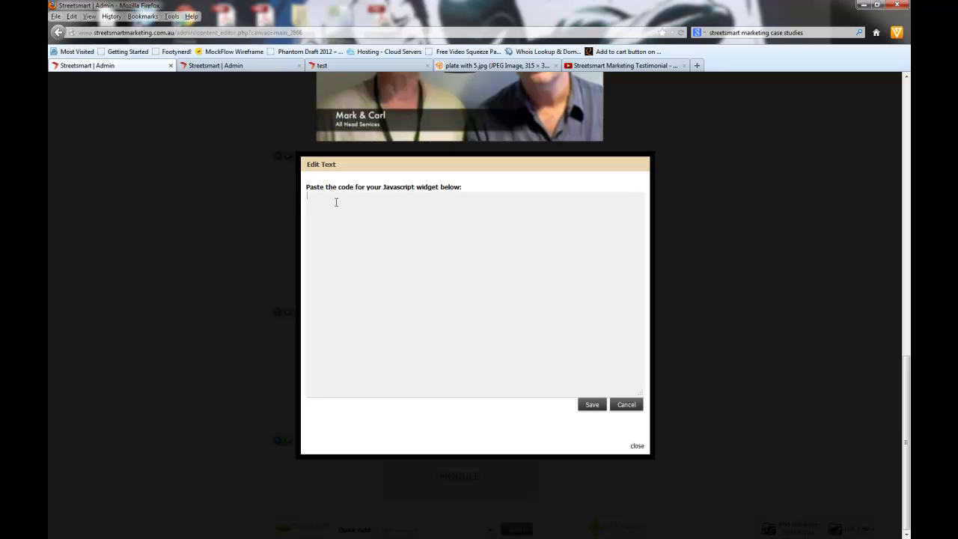
left_click(334, 338)
left_click(637, 446)
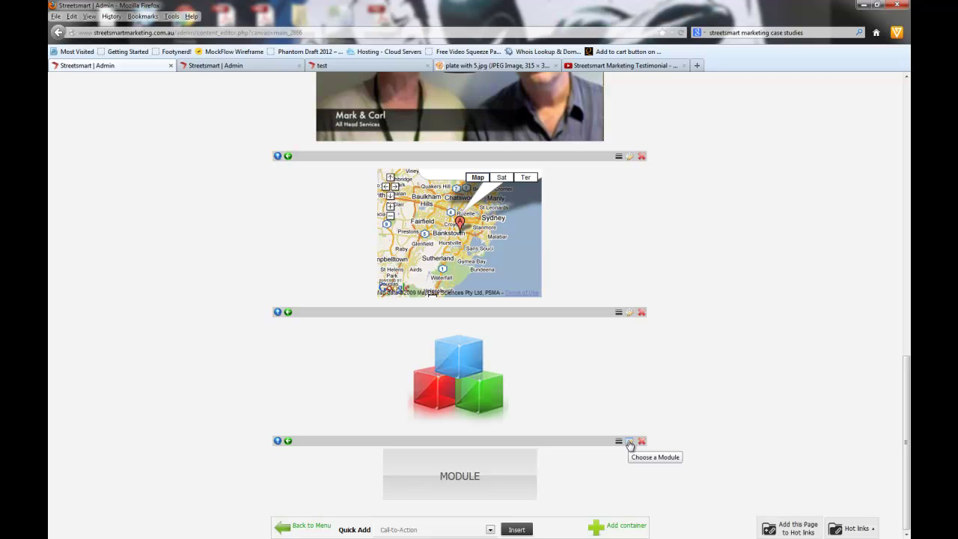
Step: For the last container, browse the Affiliates and Articles modules, then expand Banner to show Main and Business School
left_click(630, 443)
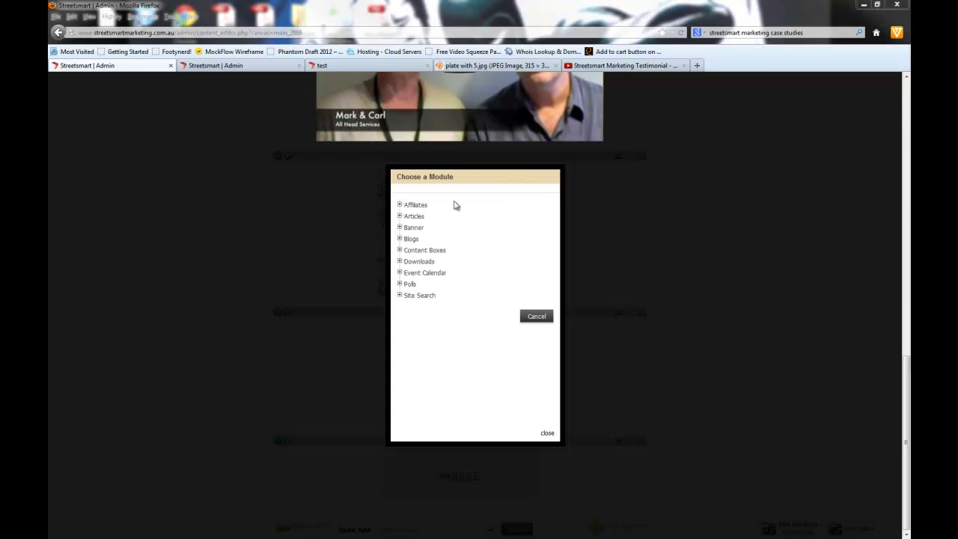
left_click(400, 205)
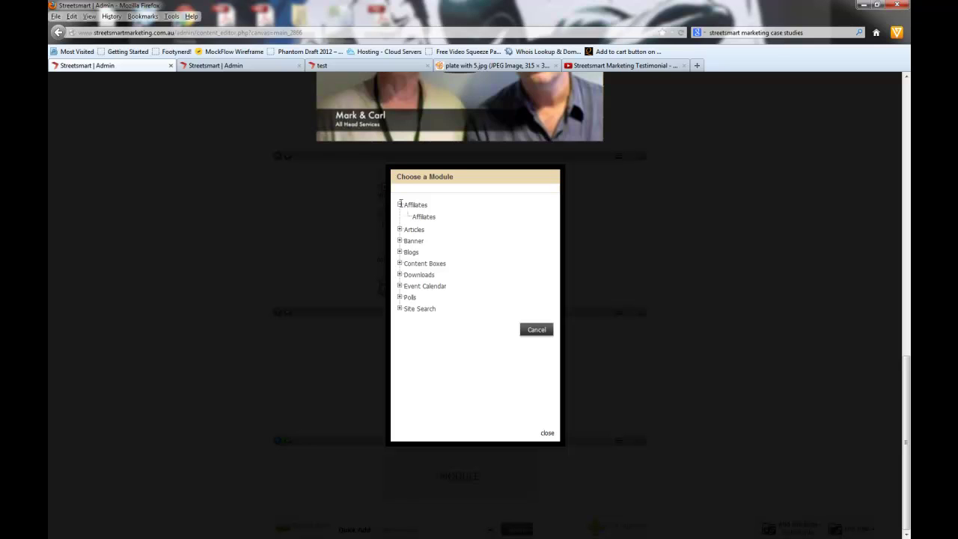
left_click(400, 205)
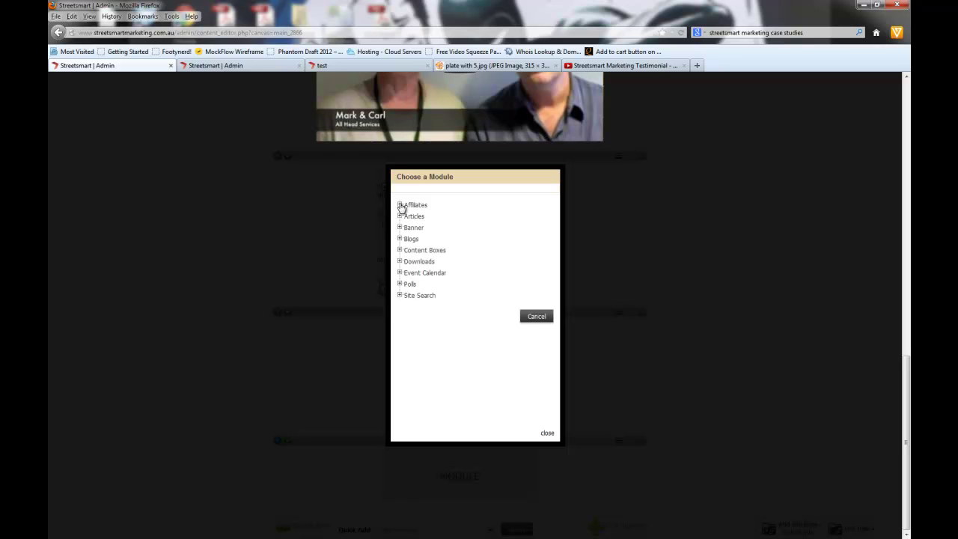
left_click(400, 216)
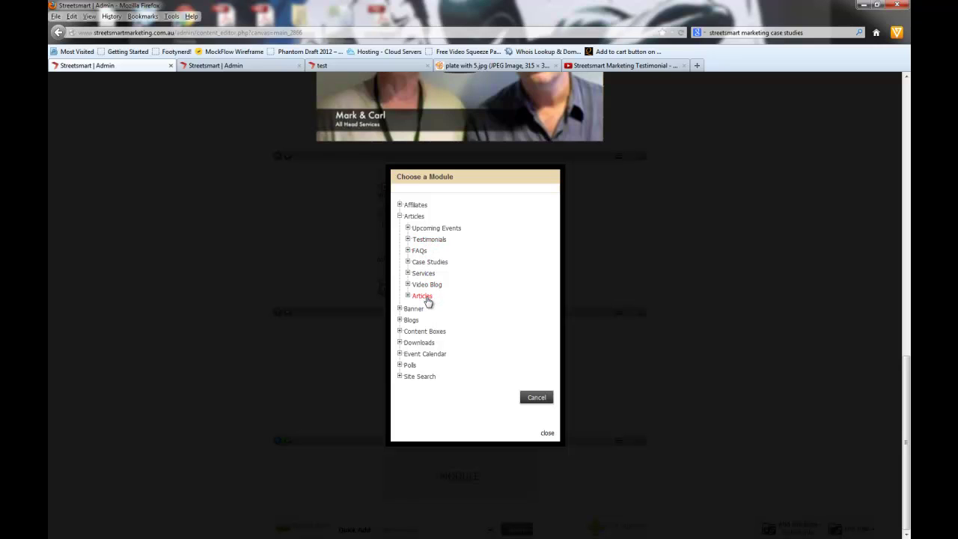
left_click(411, 229)
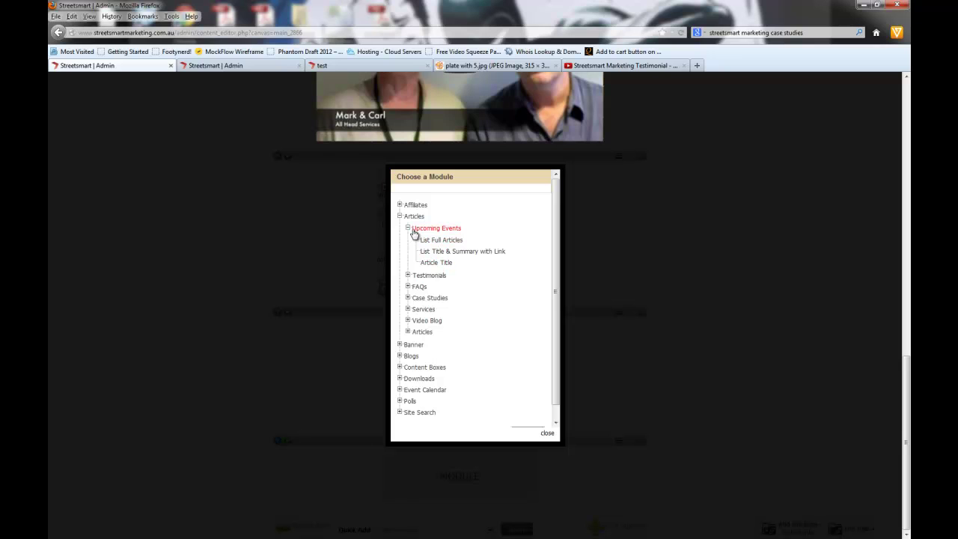
left_click(408, 228)
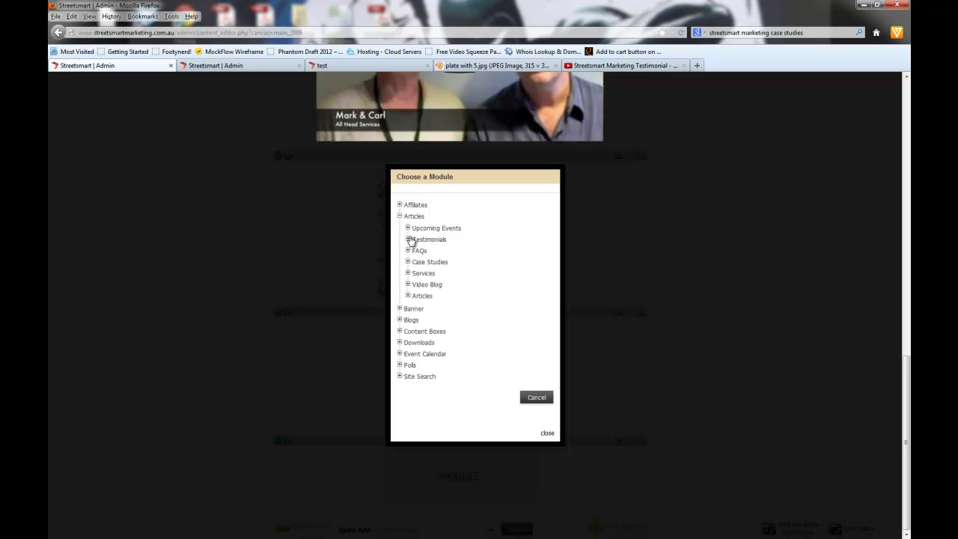
left_click(401, 309)
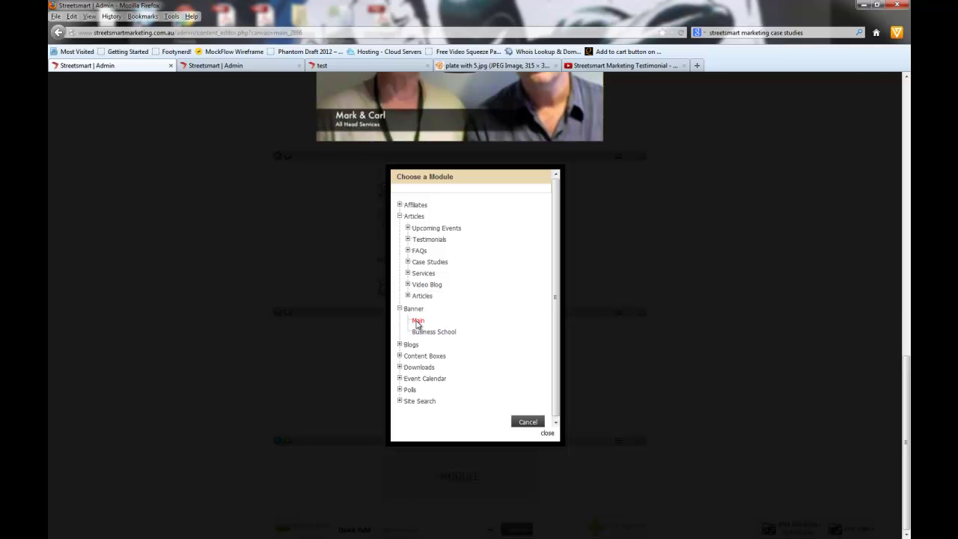
Step: Add the Banner > Main module to the last container and check its slider on the reloaded test page
left_click(418, 322)
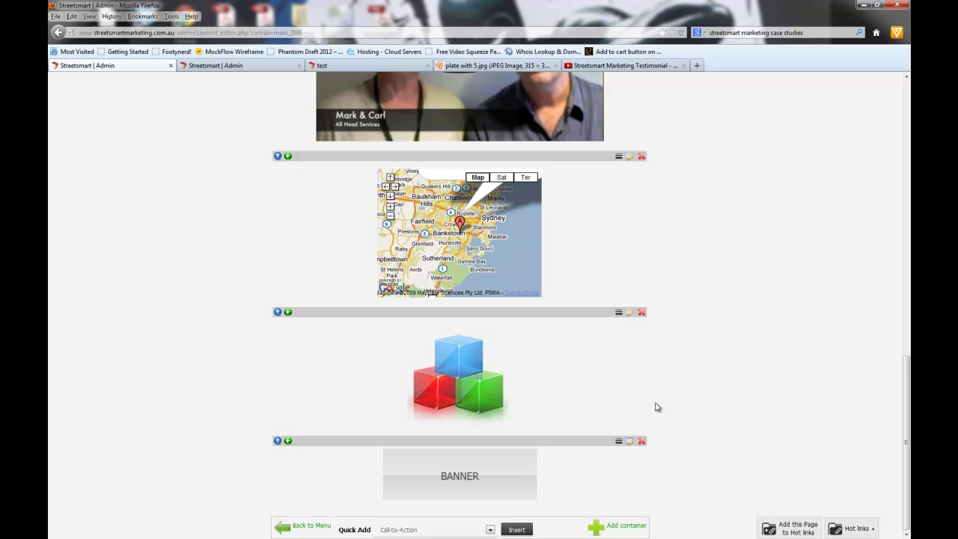
left_click(221, 68)
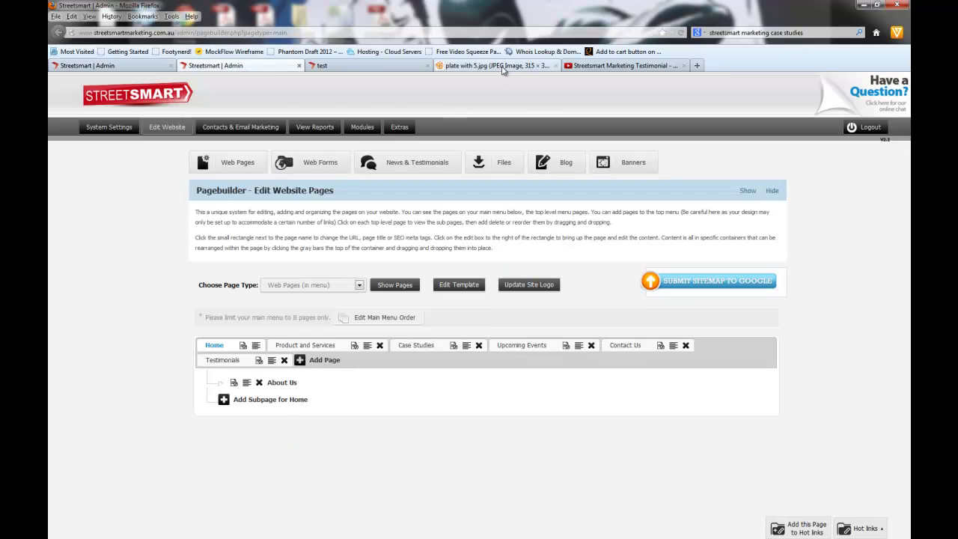
left_click(388, 66)
left_click(682, 33)
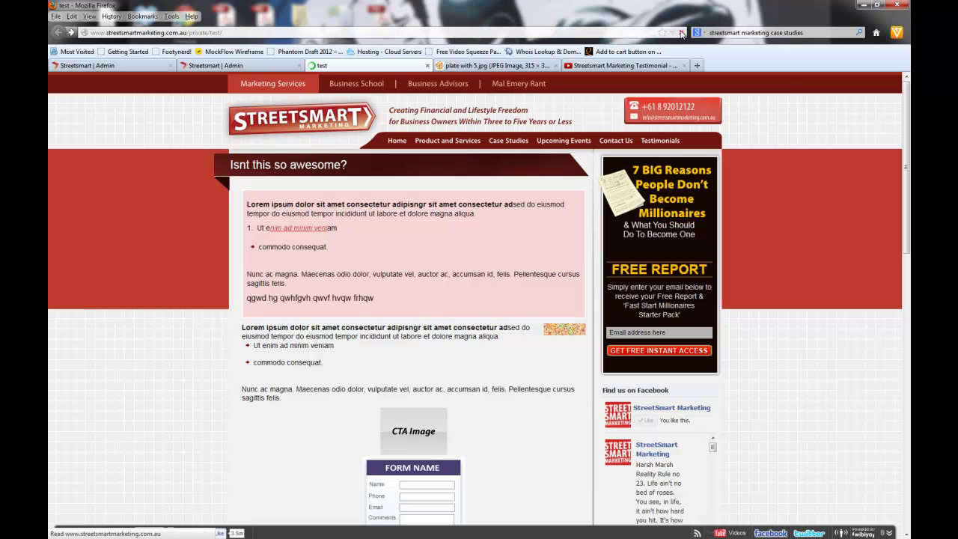
scroll(487, 231, "down", 12)
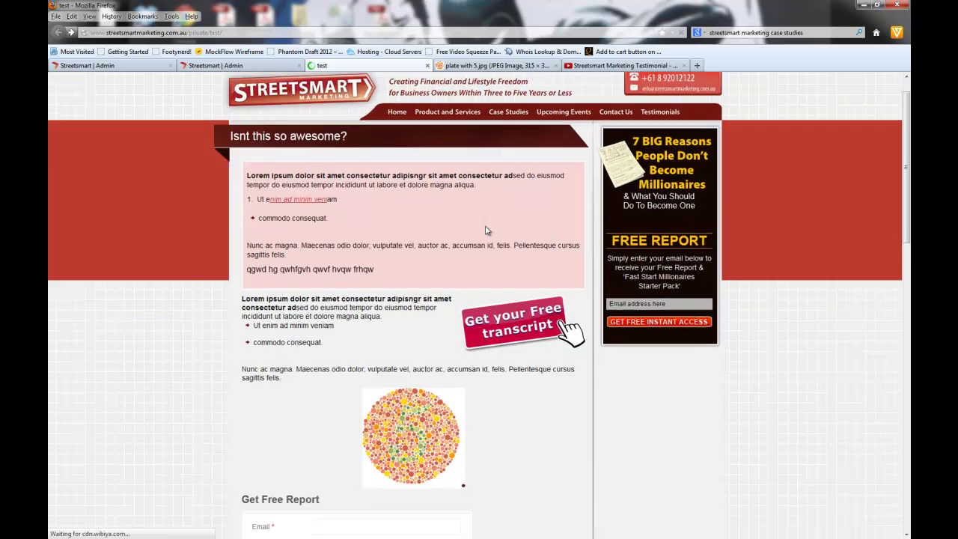
scroll(502, 255, "down", 1)
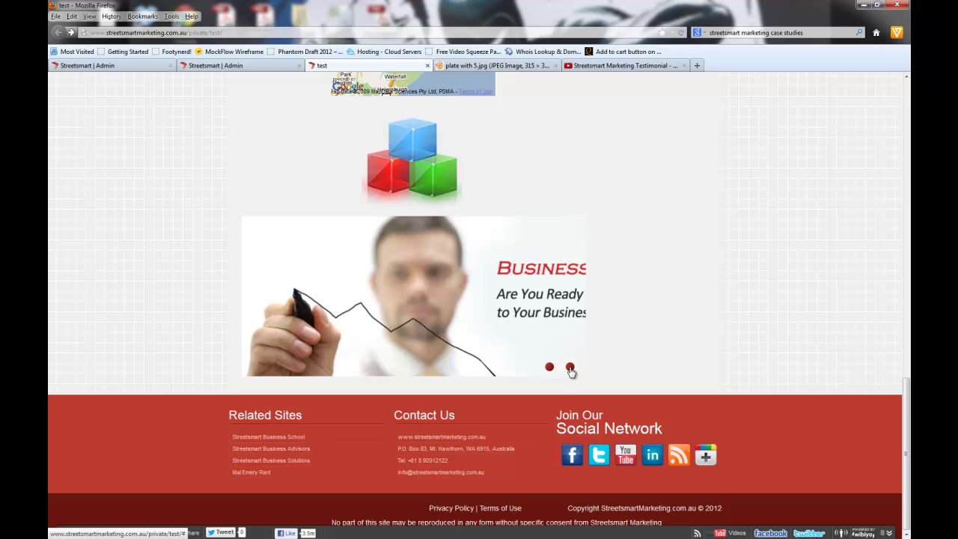
left_click(232, 65)
Step: Reopen Choose a Module to browse the Blogs and Content Boxes options, then view the test page
left_click(172, 67)
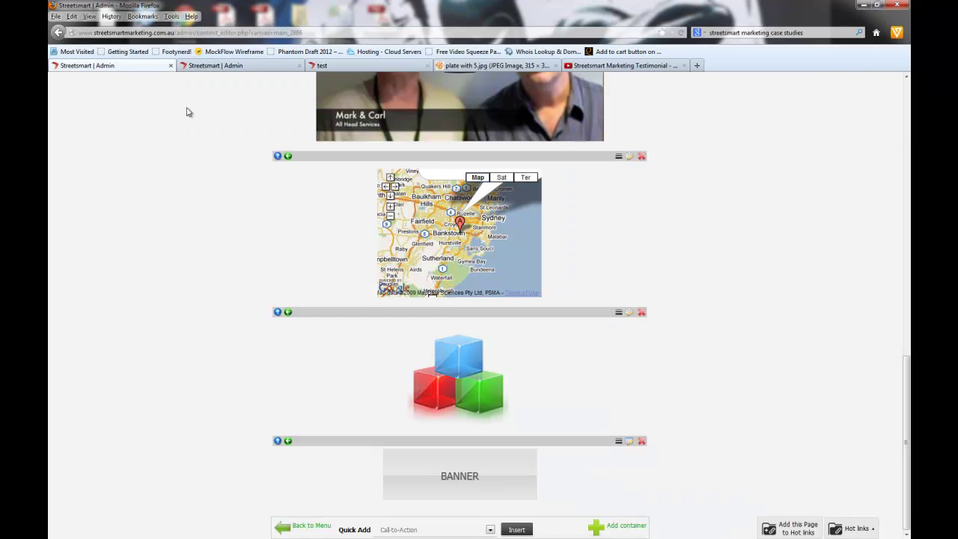
left_click(632, 446)
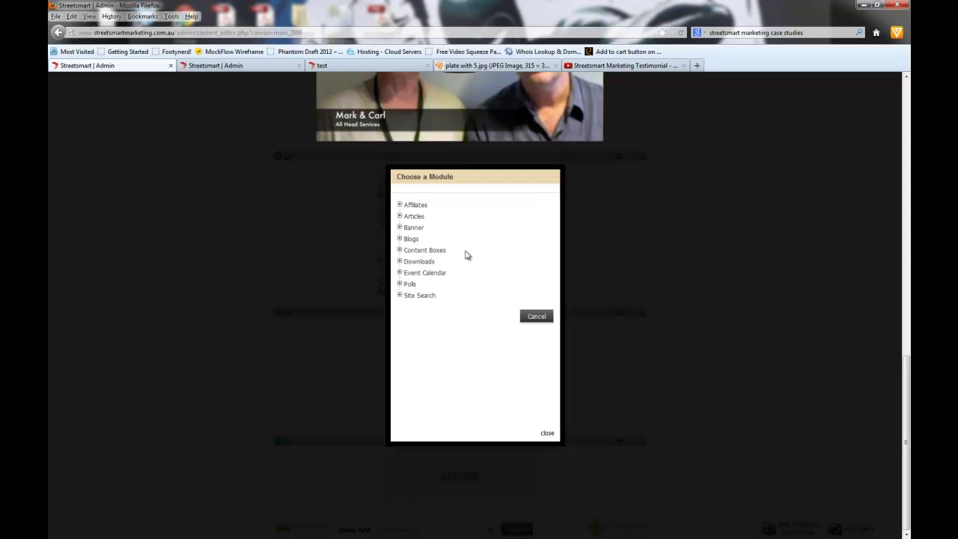
left_click(399, 240)
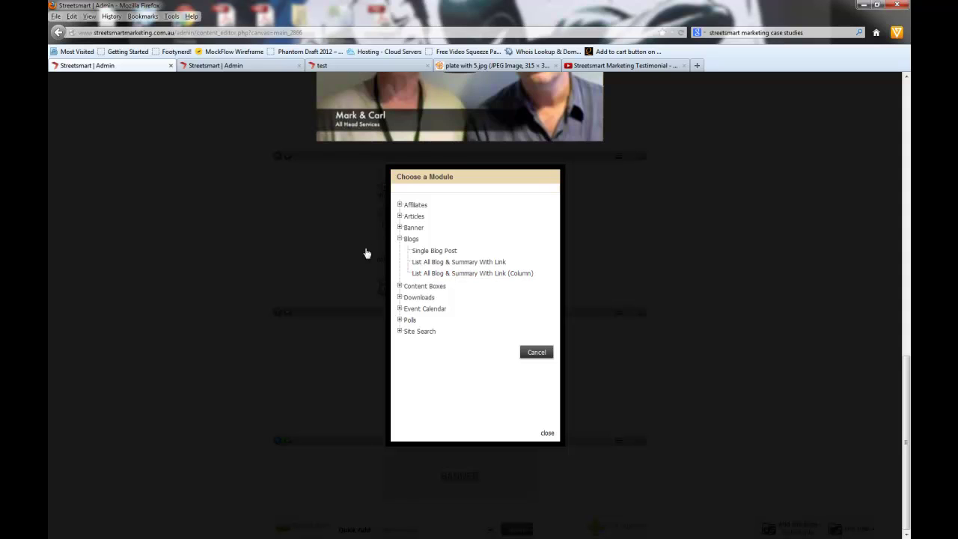
left_click(399, 238)
left_click(400, 250)
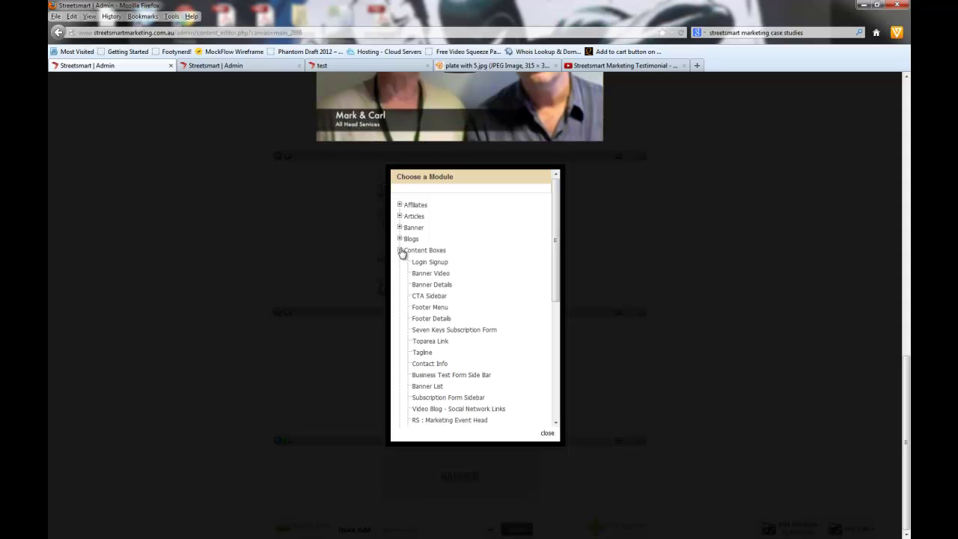
scroll(434, 270, "down", 2)
scroll(437, 276, "down", 4)
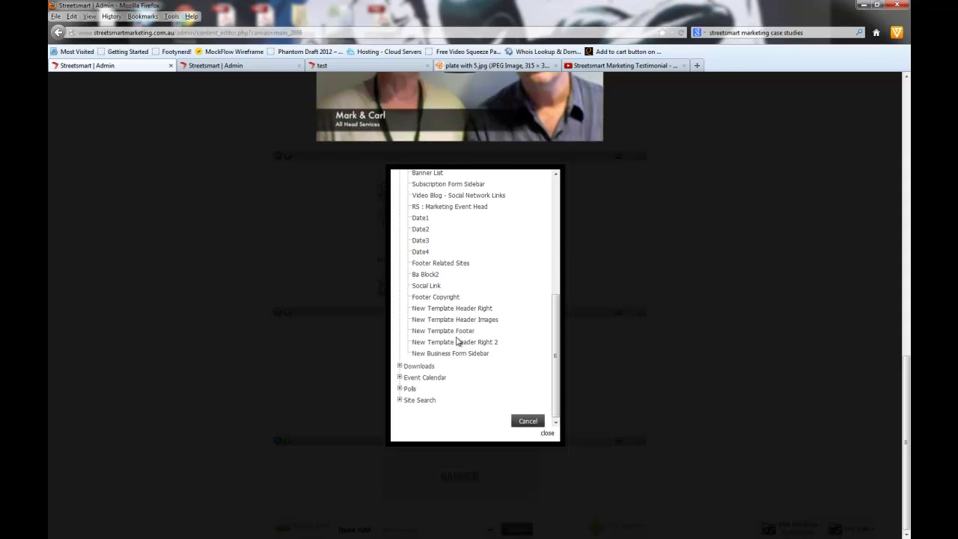
scroll(456, 336, "up", 6)
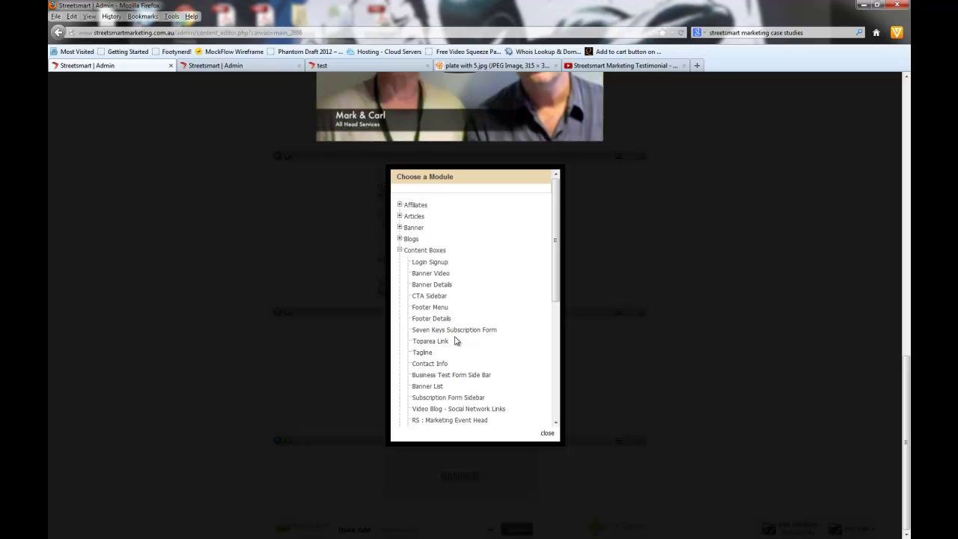
left_click(329, 66)
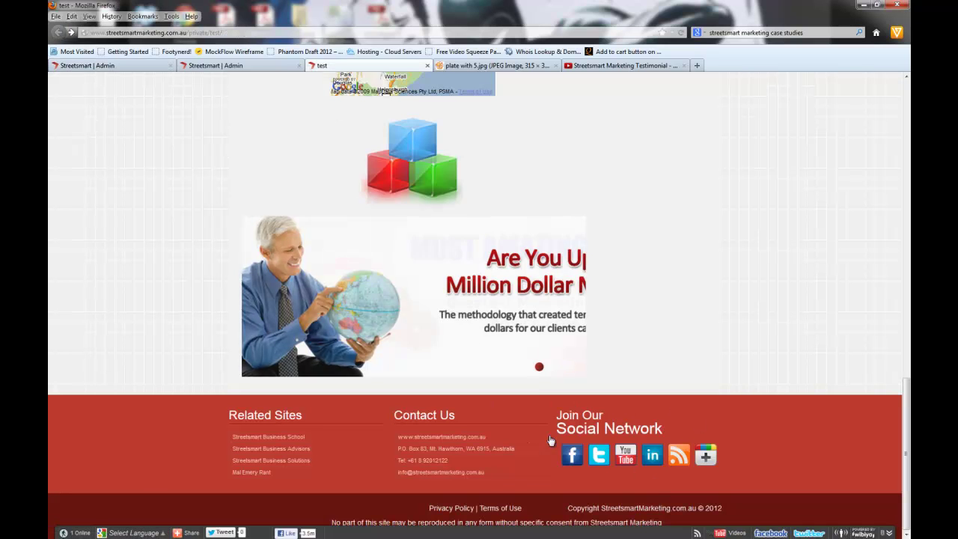
Step: Scroll up the test page, then return to the first 'Streetsmart | Admin' tab with the module list
scroll(676, 372, "up", 10)
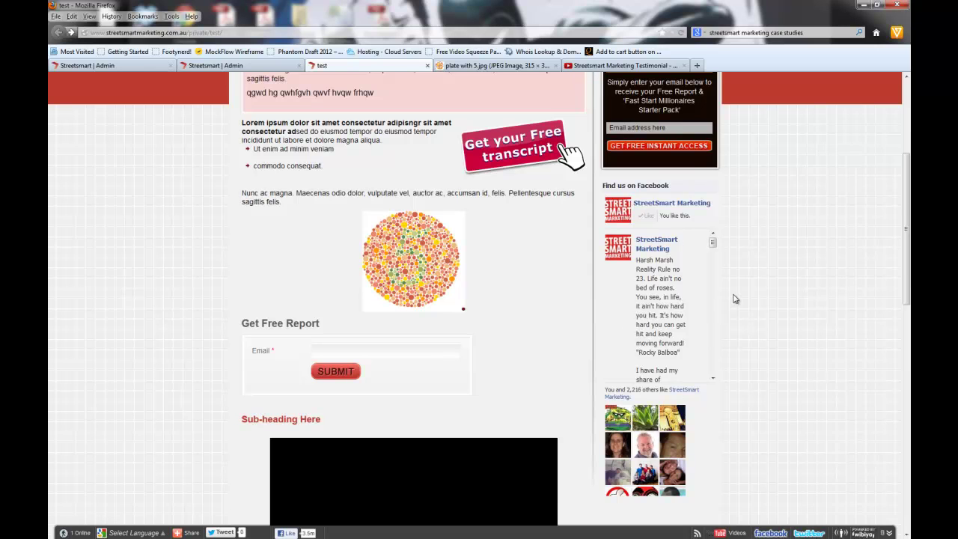
scroll(735, 298, "up", 5)
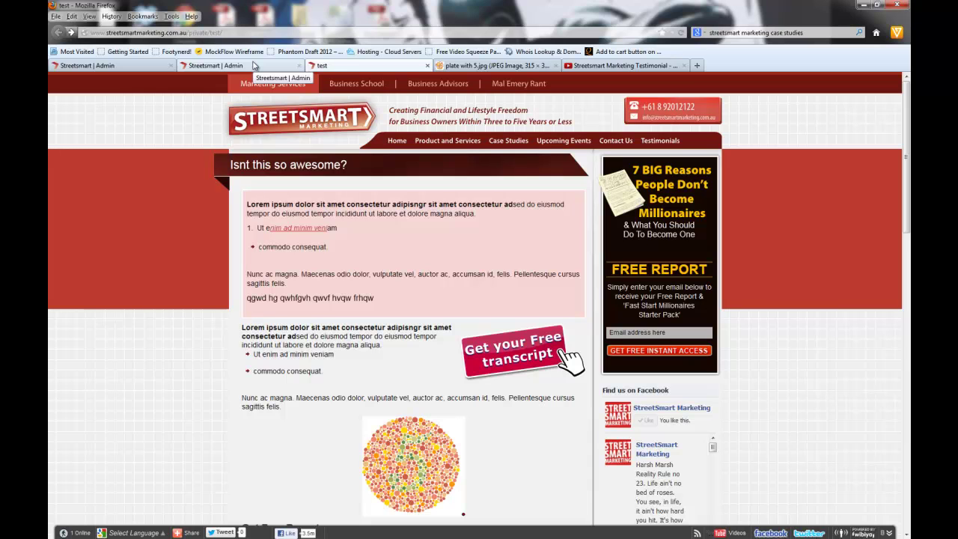
left_click(106, 68)
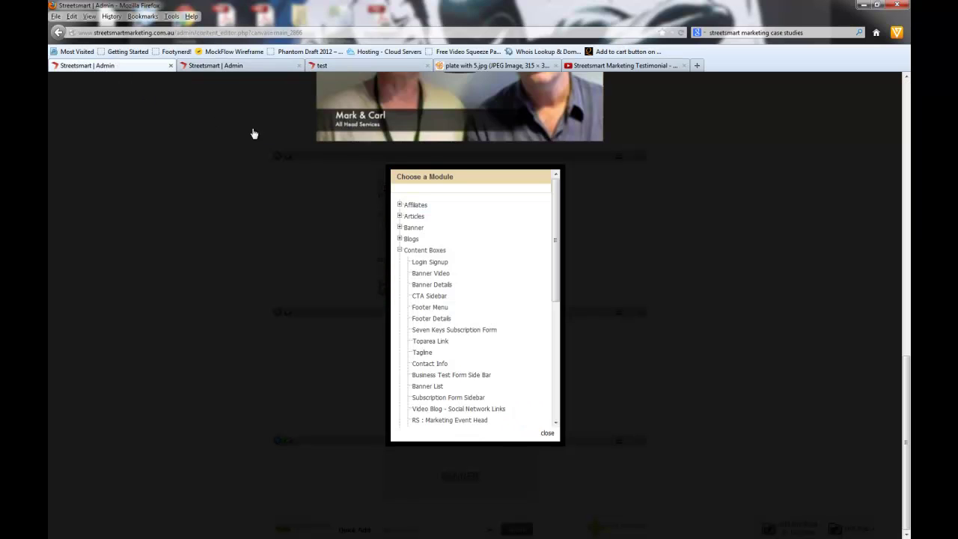
Step: Browse the Downloads, Event Calendar, Polls and Site Search groups, then add Blogs > List All Blog & Summary With Link
left_click(399, 250)
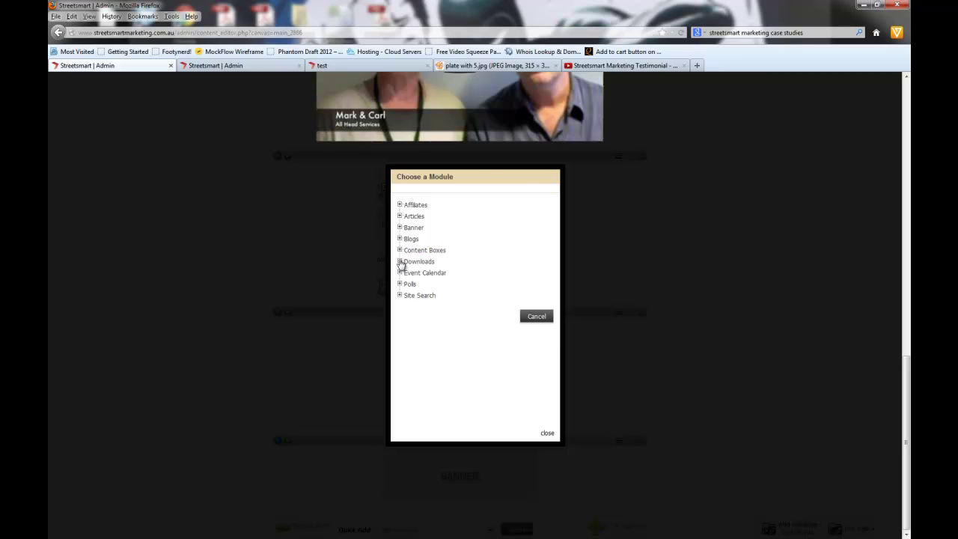
left_click(399, 261)
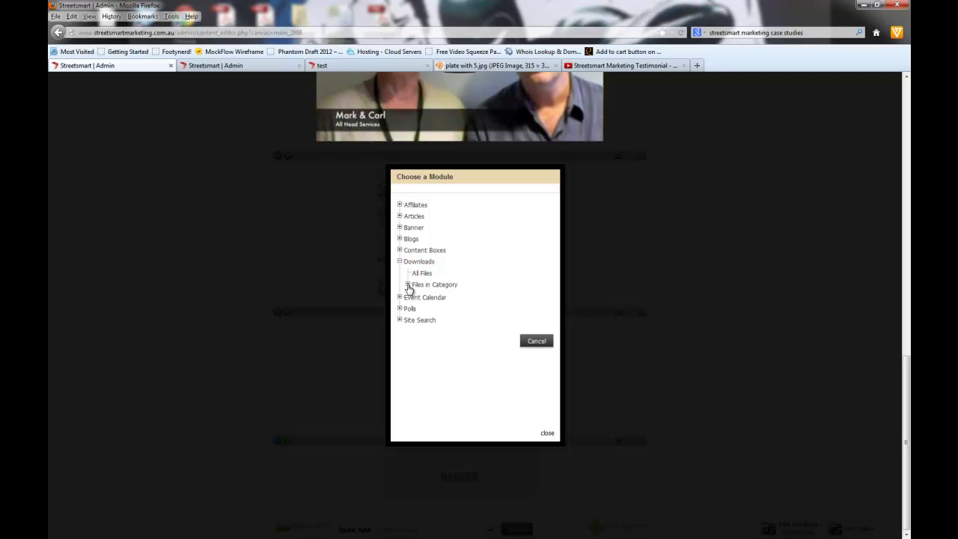
left_click(408, 285)
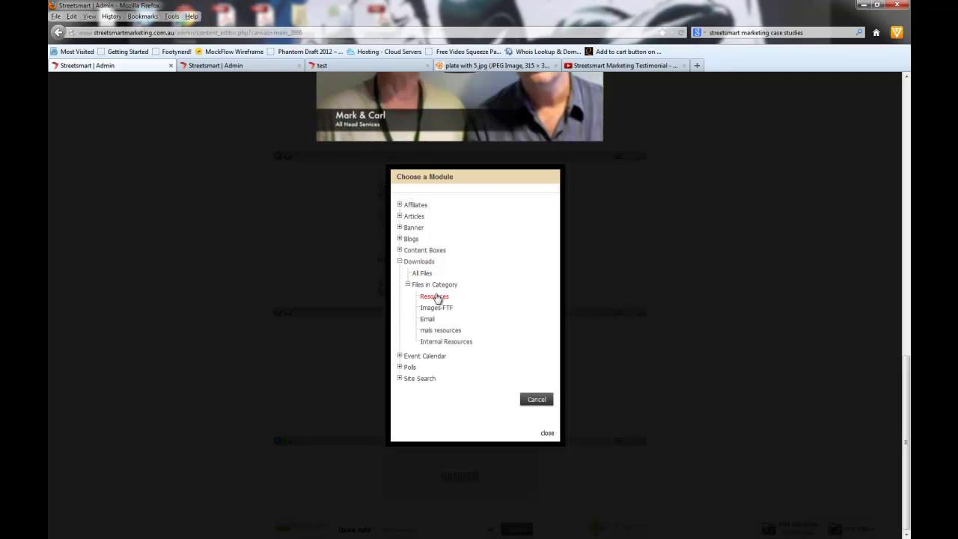
left_click(408, 284)
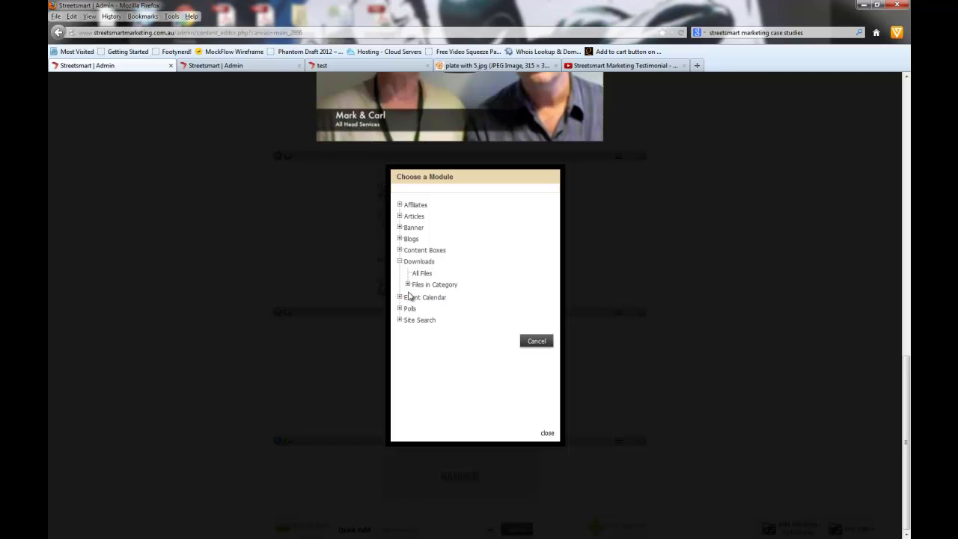
left_click(399, 298)
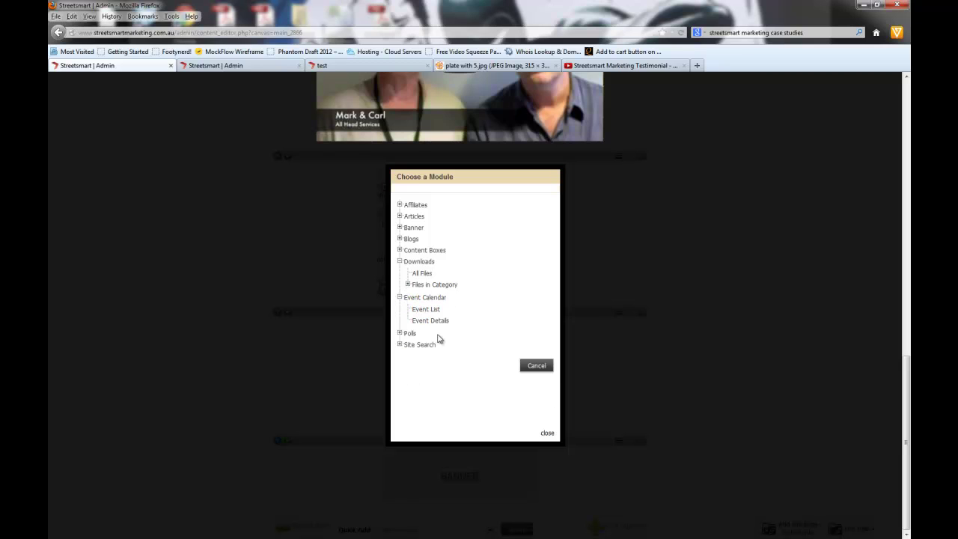
left_click(399, 333)
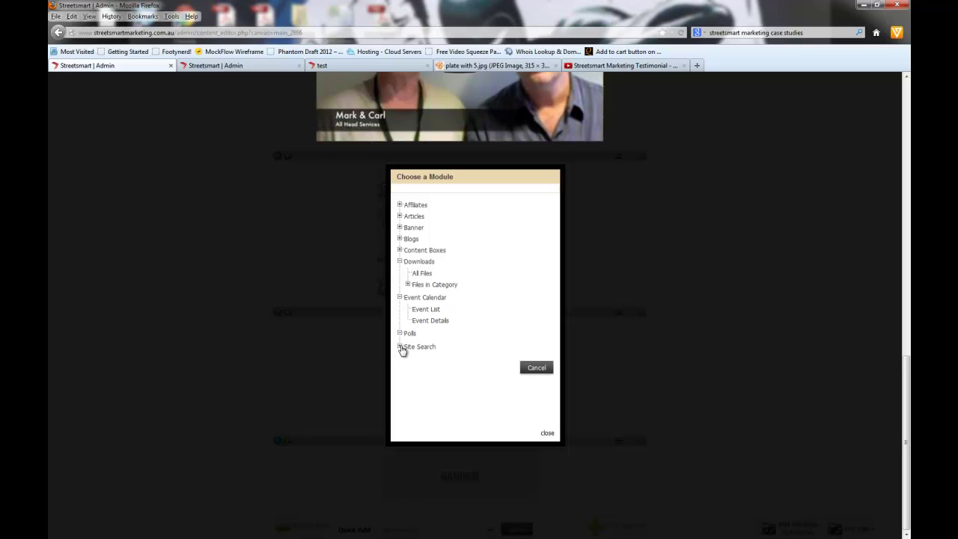
left_click(400, 346)
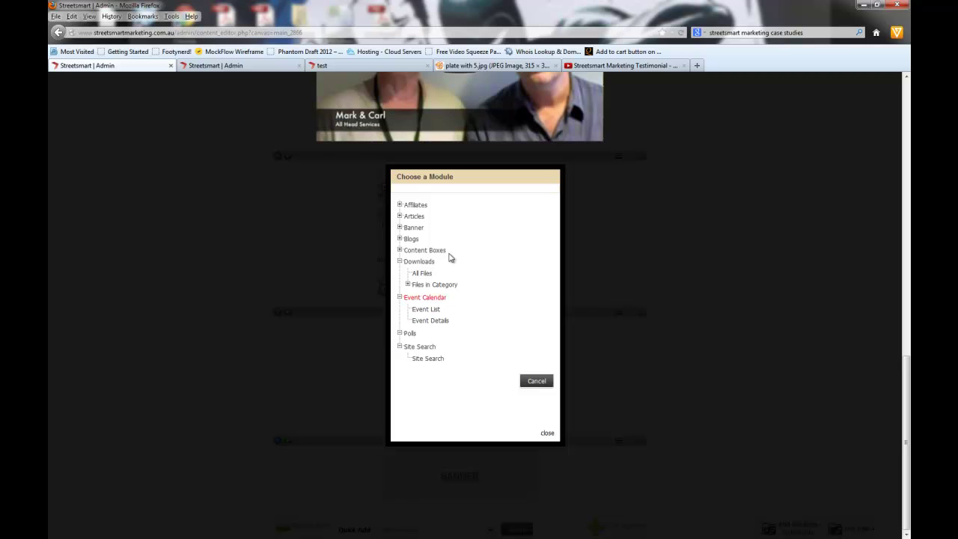
left_click(400, 240)
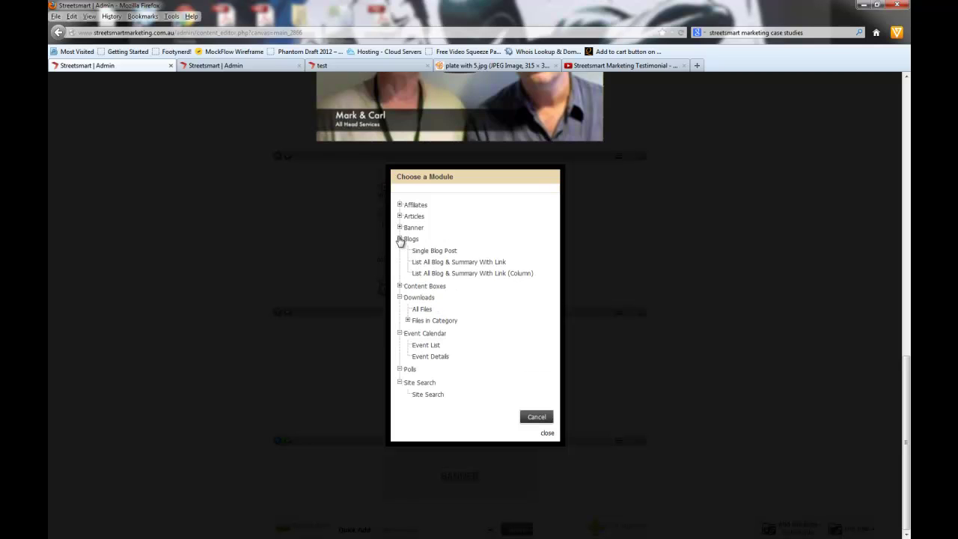
left_click(461, 263)
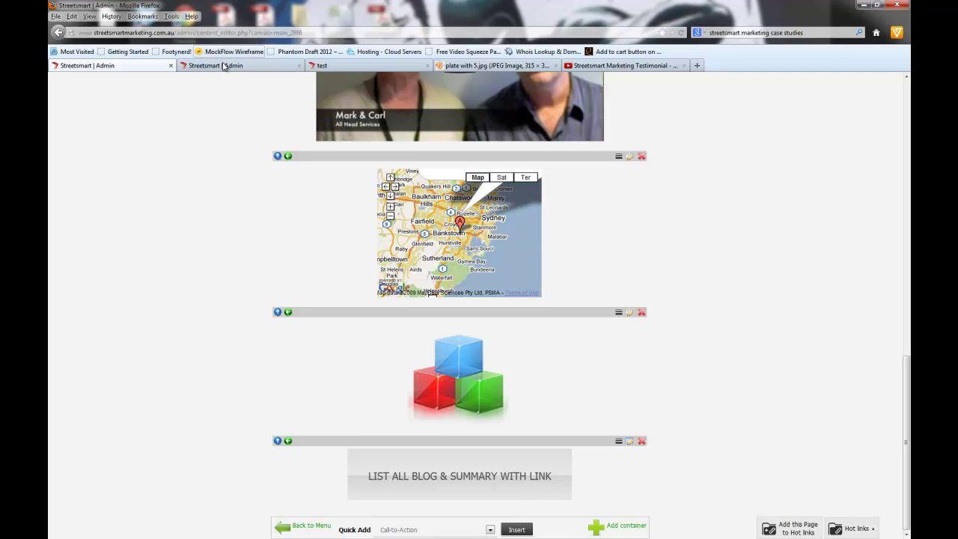
Step: Switch to the test tab and reload it twice so the new blog listing appears
left_click(318, 66)
left_click(681, 32)
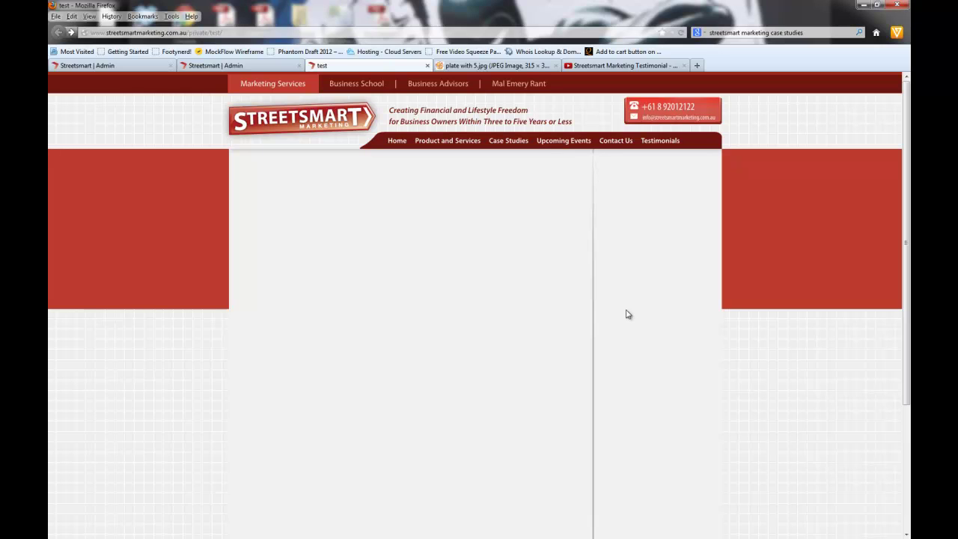
key("F5")
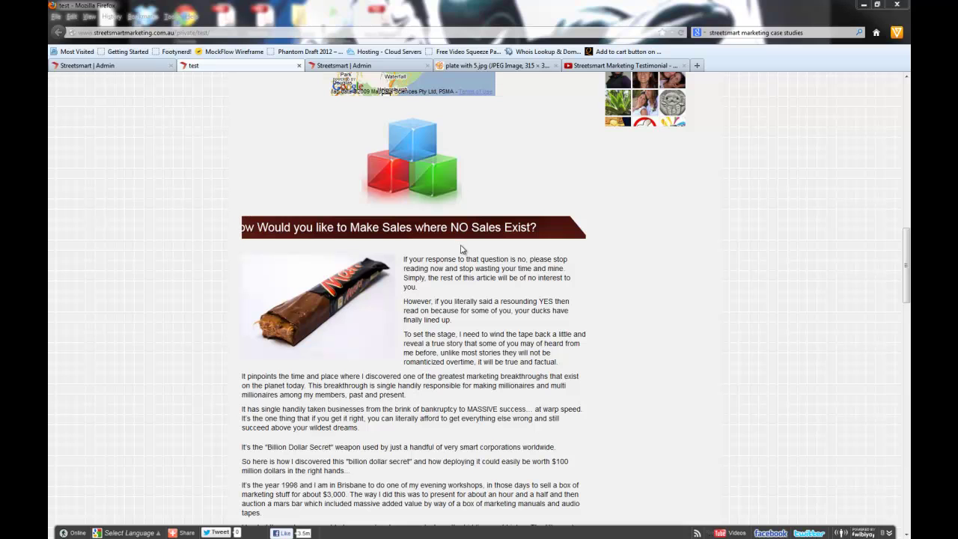
left_click(565, 302)
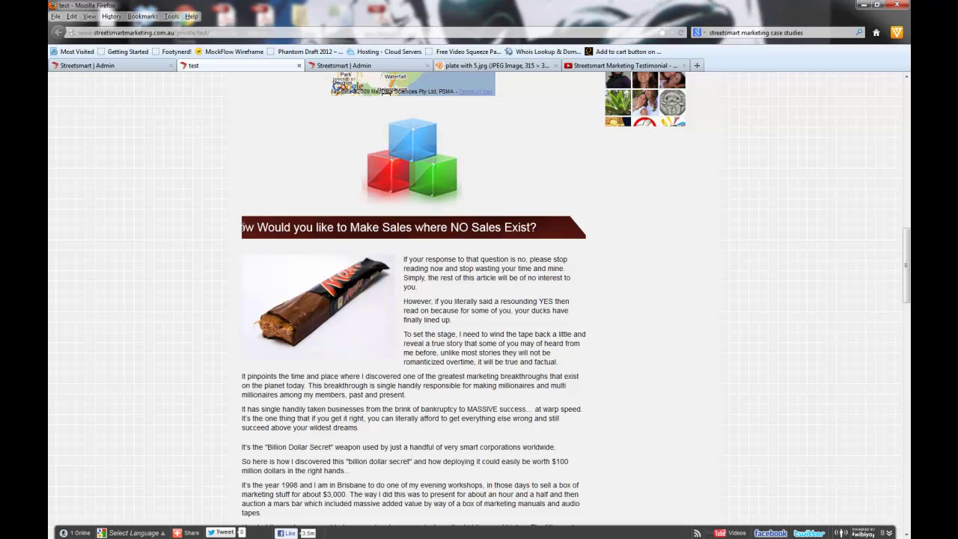
Step: Scroll through the listed blog article, then return to the 'Streetsmart | Admin' editor
left_click_drag(426, 230, 504, 365)
left_click(505, 365)
scroll(424, 314, "down", 9)
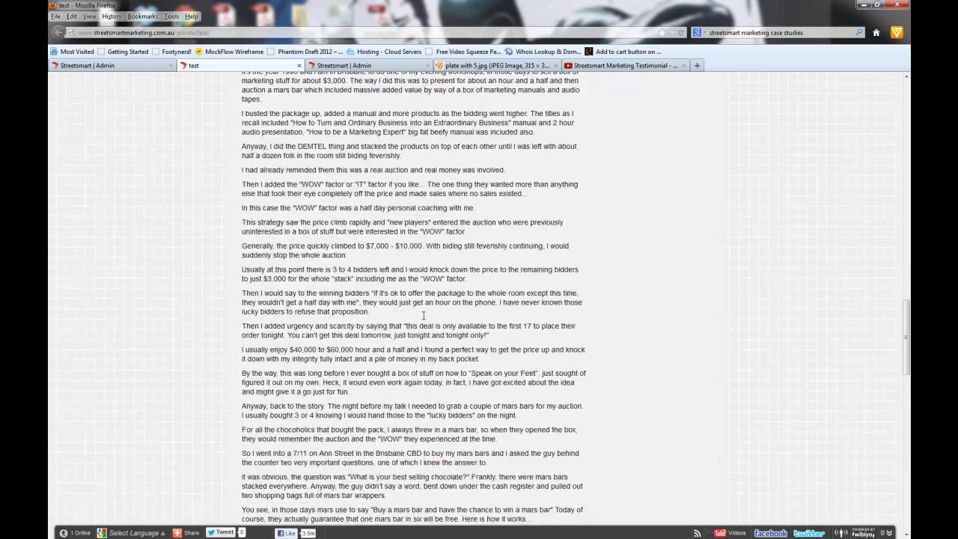
scroll(423, 319, "up", 6)
scroll(424, 318, "up", 6)
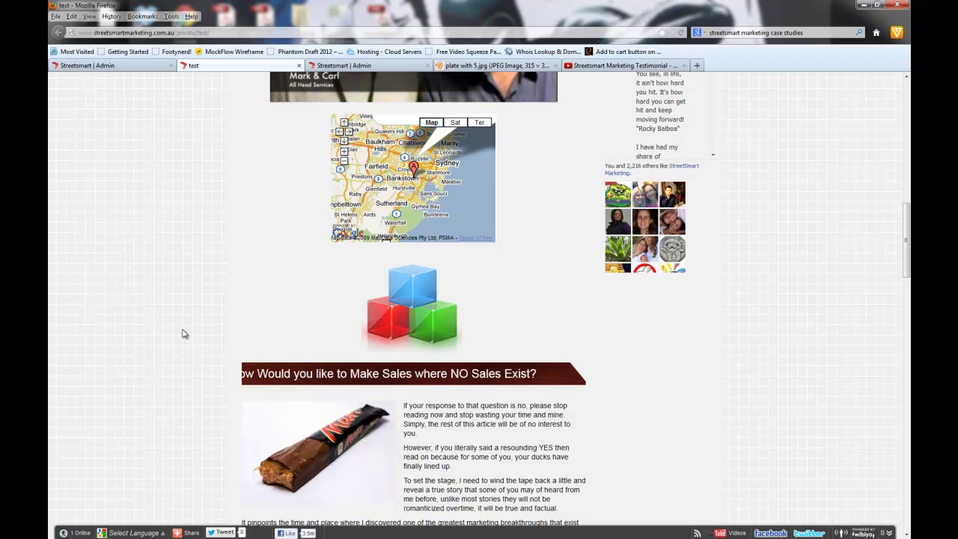
left_click_drag(217, 376, 260, 373)
left_click(259, 373)
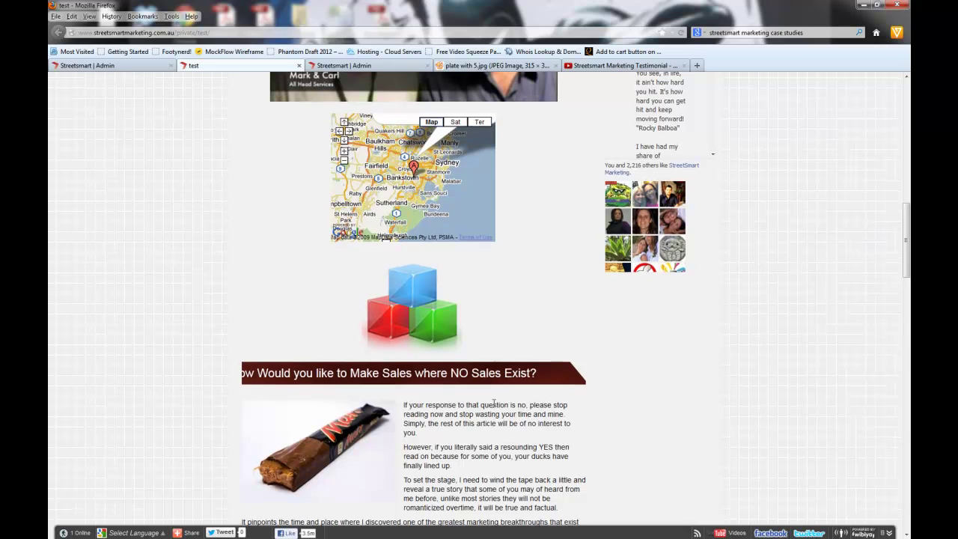
scroll(524, 360, "down", 4)
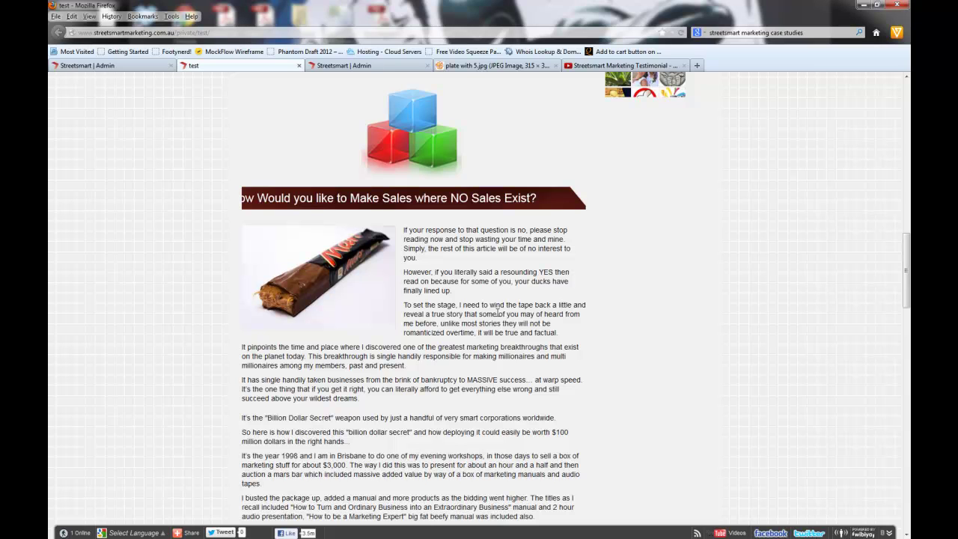
left_click(131, 68)
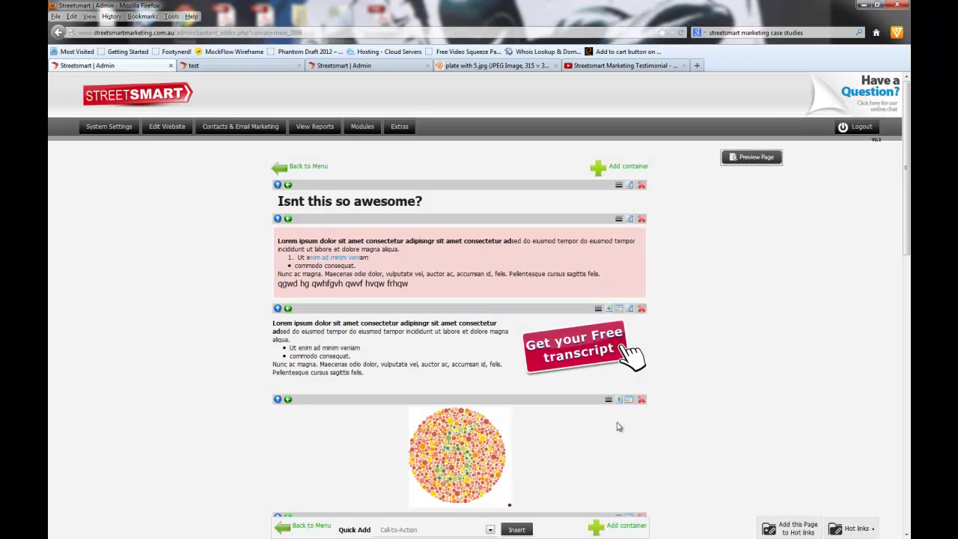
scroll(621, 426, "down", 5)
scroll(648, 408, "up", 5)
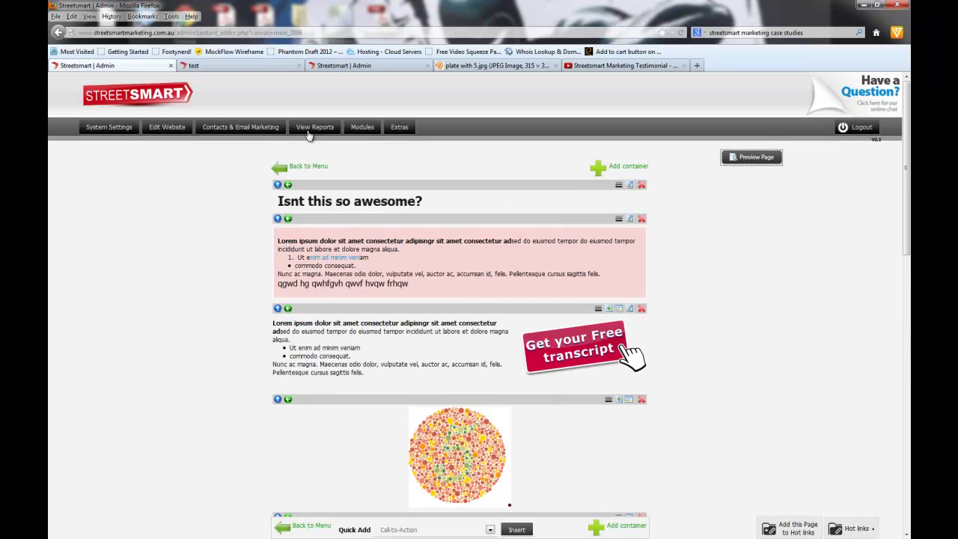
scroll(659, 370, "down", 10)
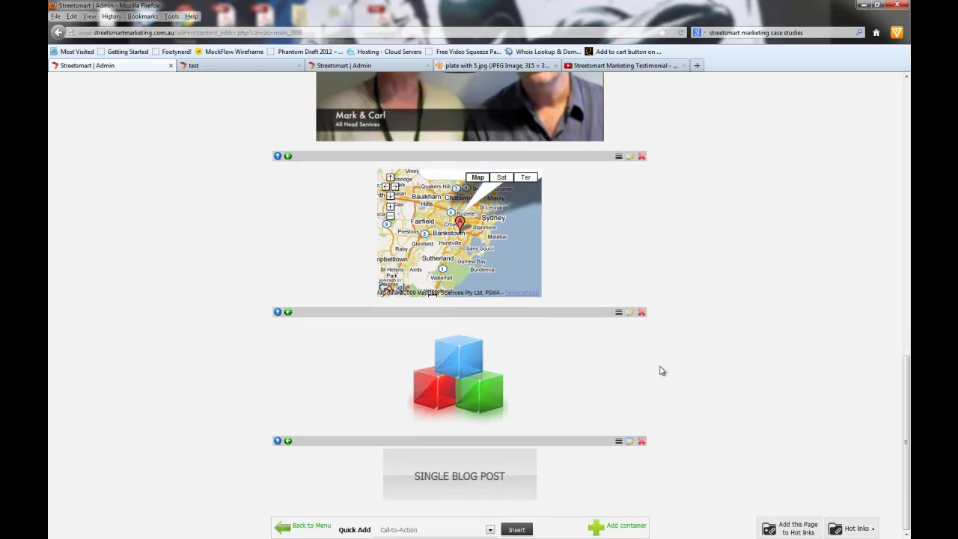
left_click(629, 442)
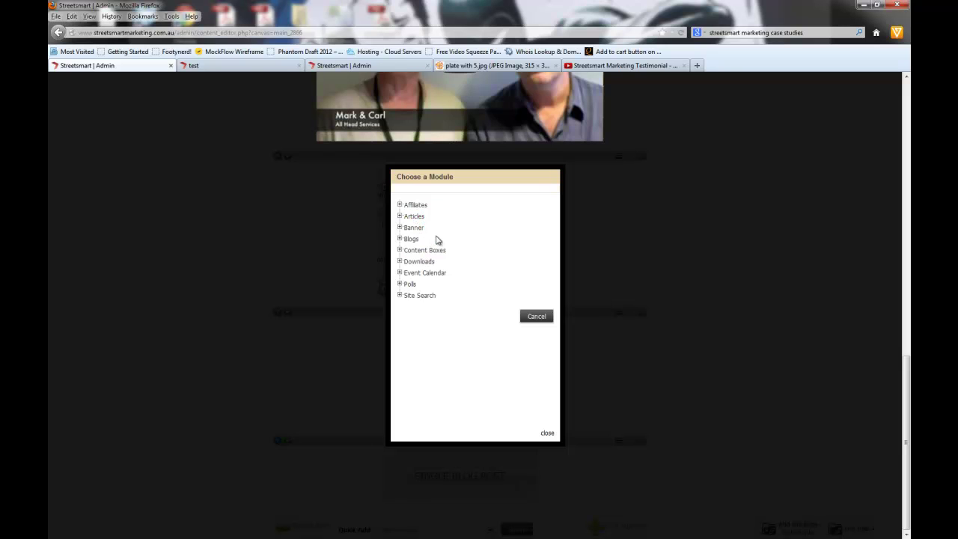
left_click(547, 434)
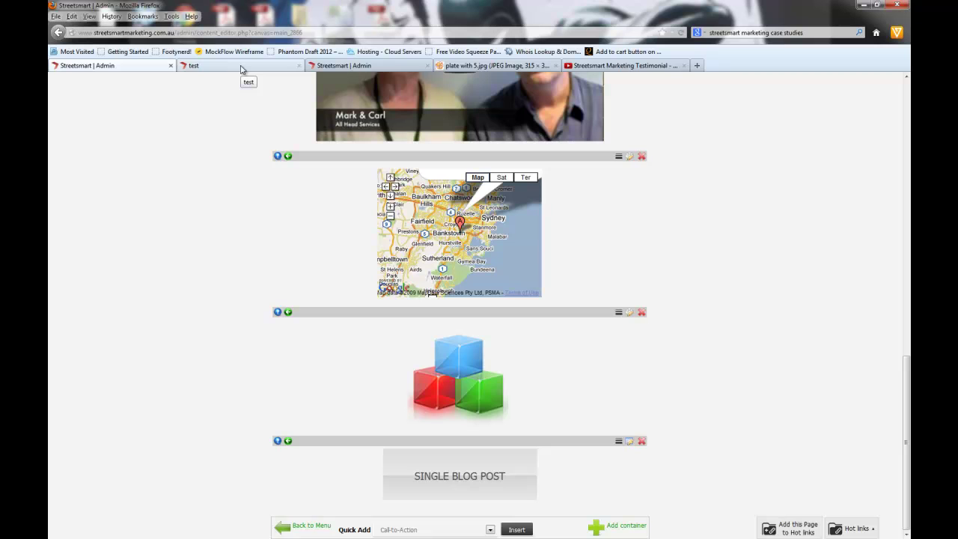
Step: Switch to the test tab and scroll through the preview to review the blog post modules
left_click(241, 69)
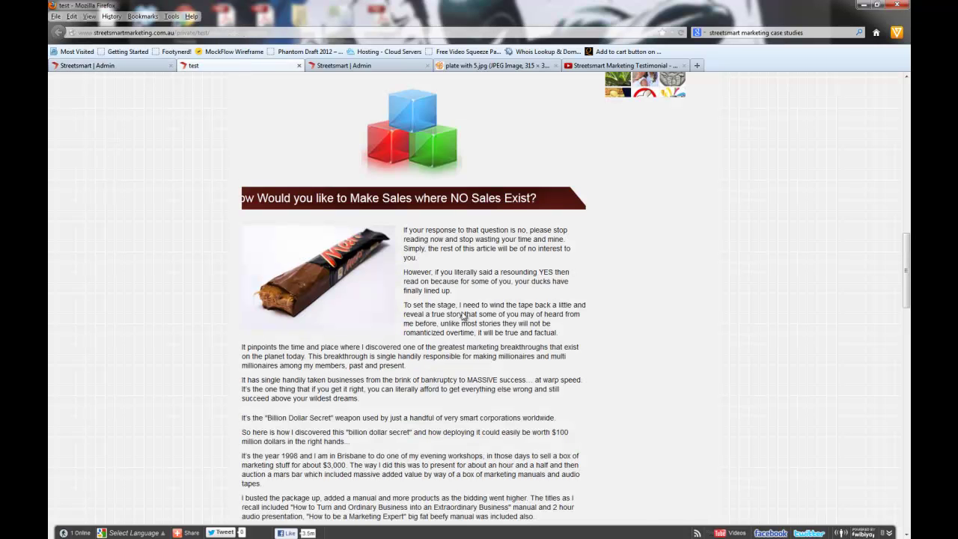
scroll(466, 318, "up", 5)
scroll(486, 286, "up", 5)
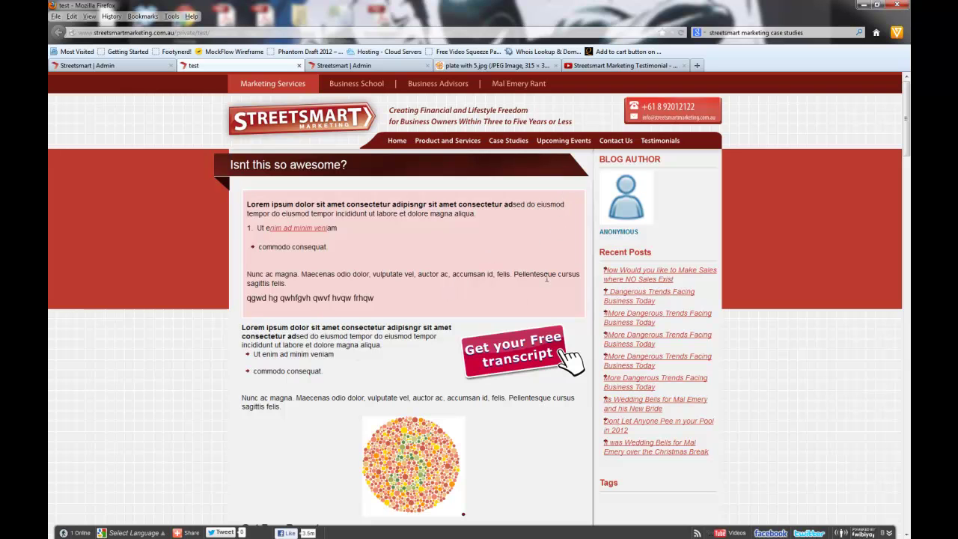
scroll(542, 261, "down", 7)
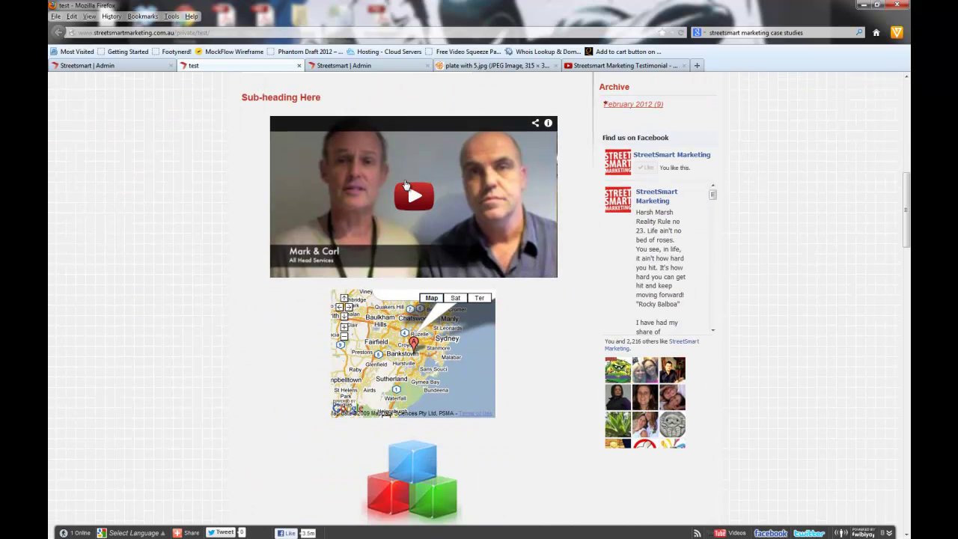